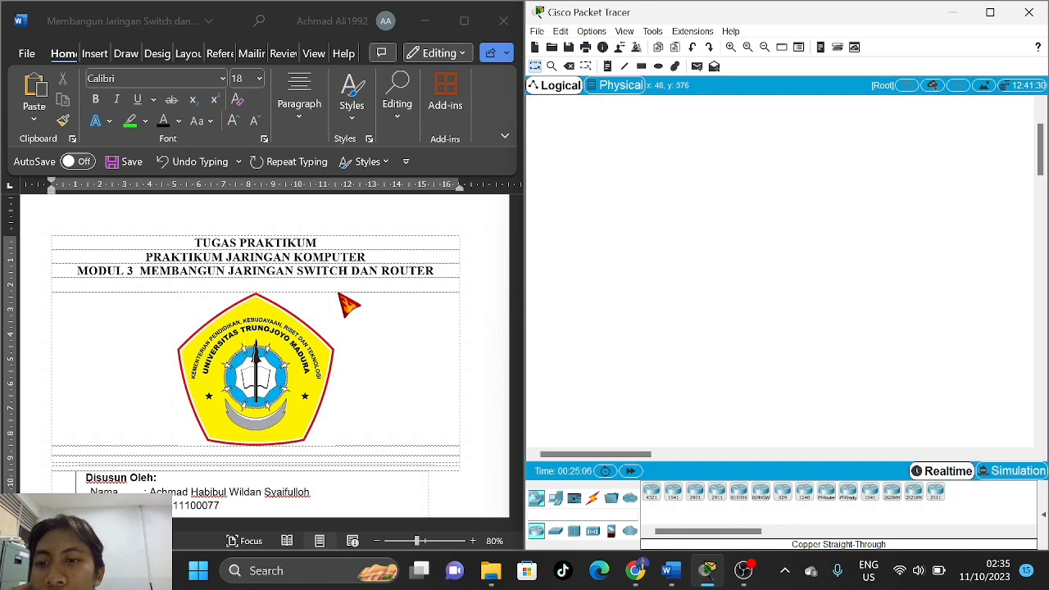
Step: Read through the report's cover page and continue to the network topology section
scroll(340, 295, down, 3)
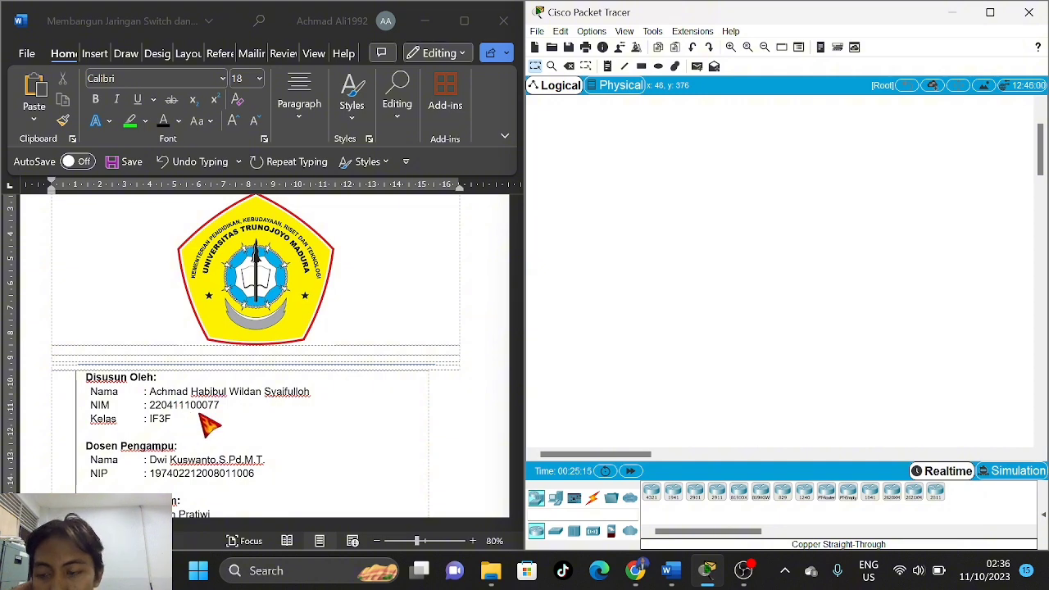
scroll(151, 432, down, 1)
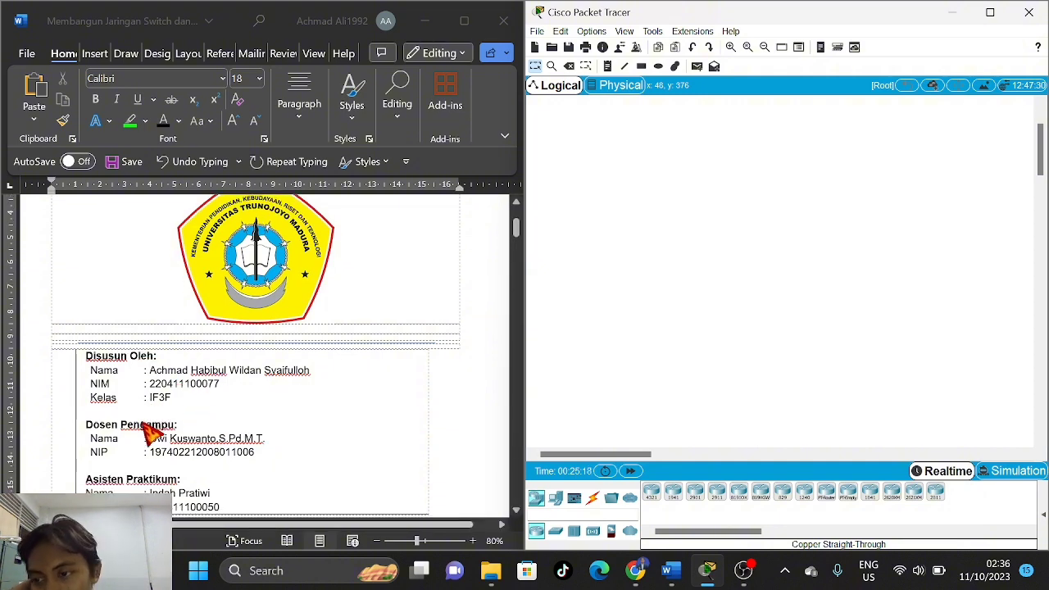
scroll(197, 447, down, 1)
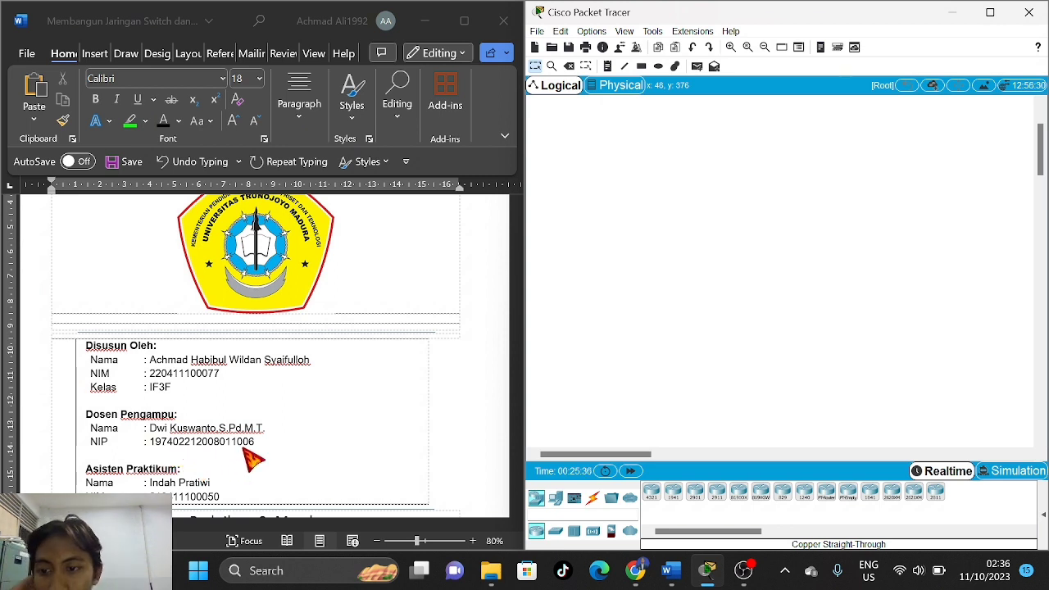
scroll(253, 461, down, 2)
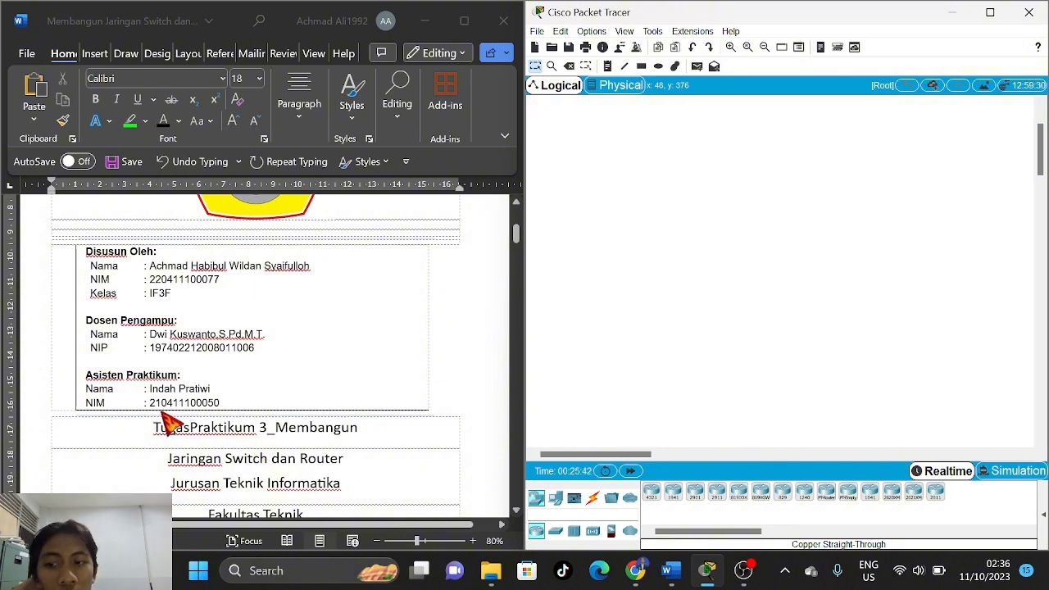
scroll(232, 427, down, 1)
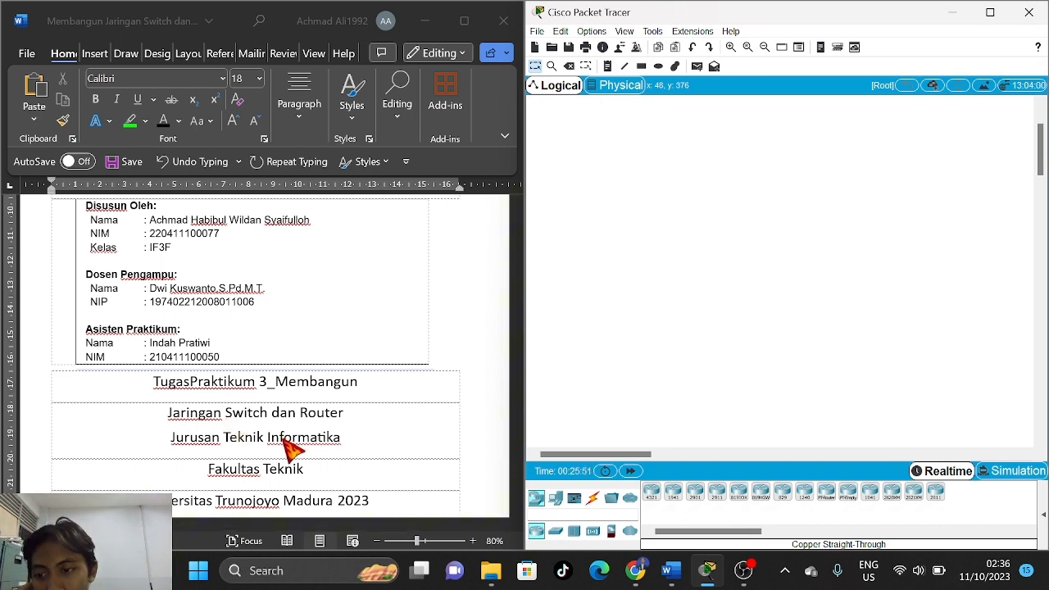
scroll(288, 447, down, 1)
scroll(288, 448, down, 1)
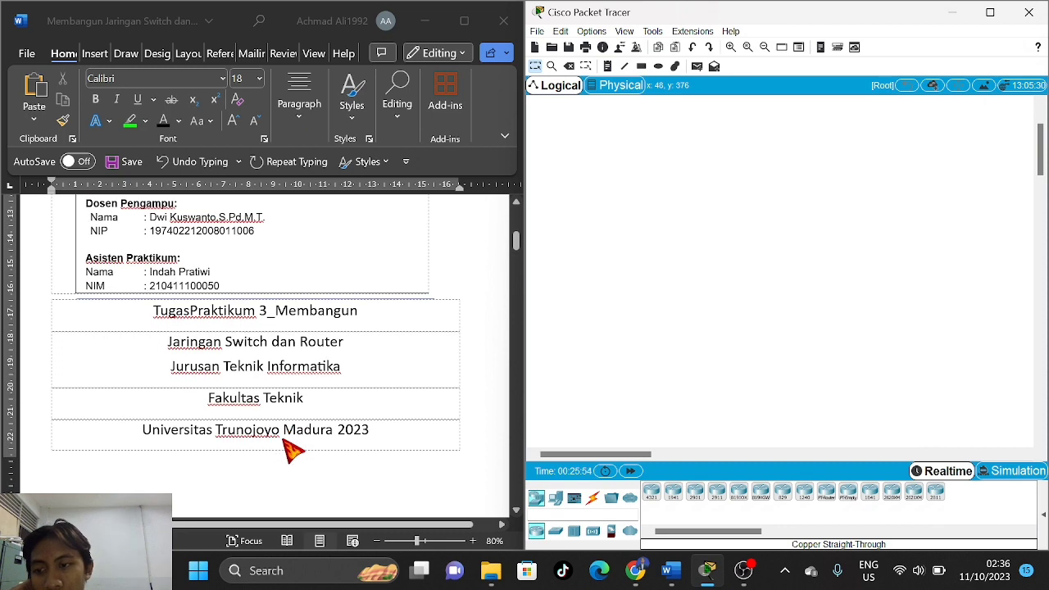
scroll(288, 448, down, 3)
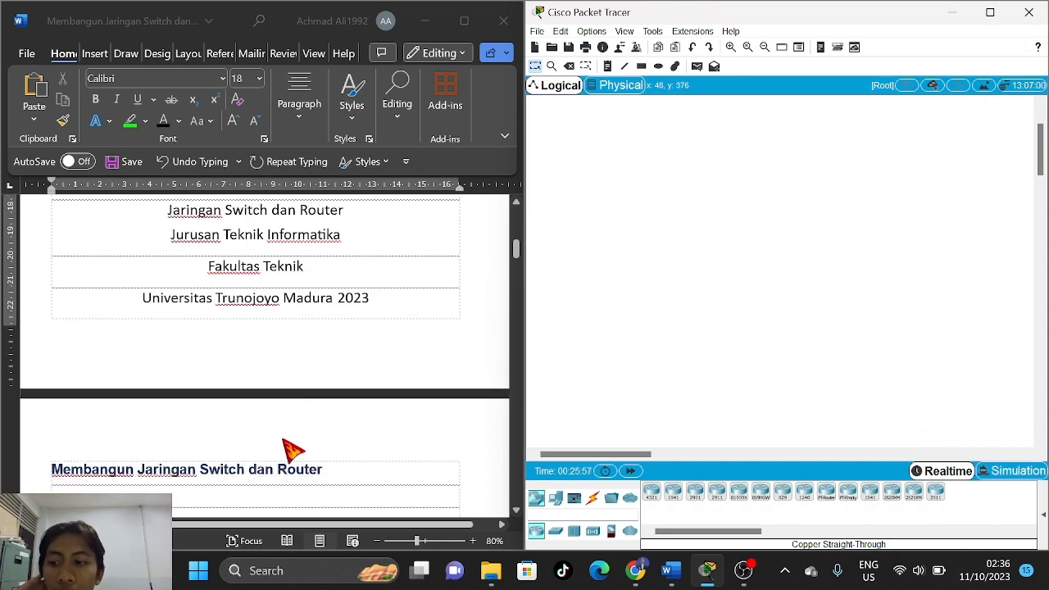
scroll(288, 448, down, 4)
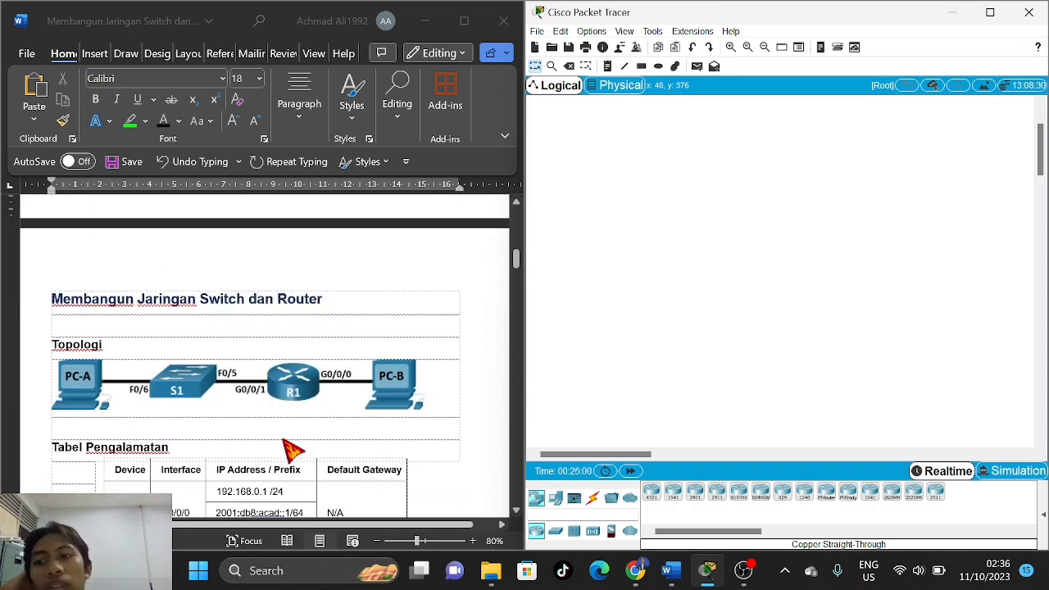
scroll(288, 448, down, 1)
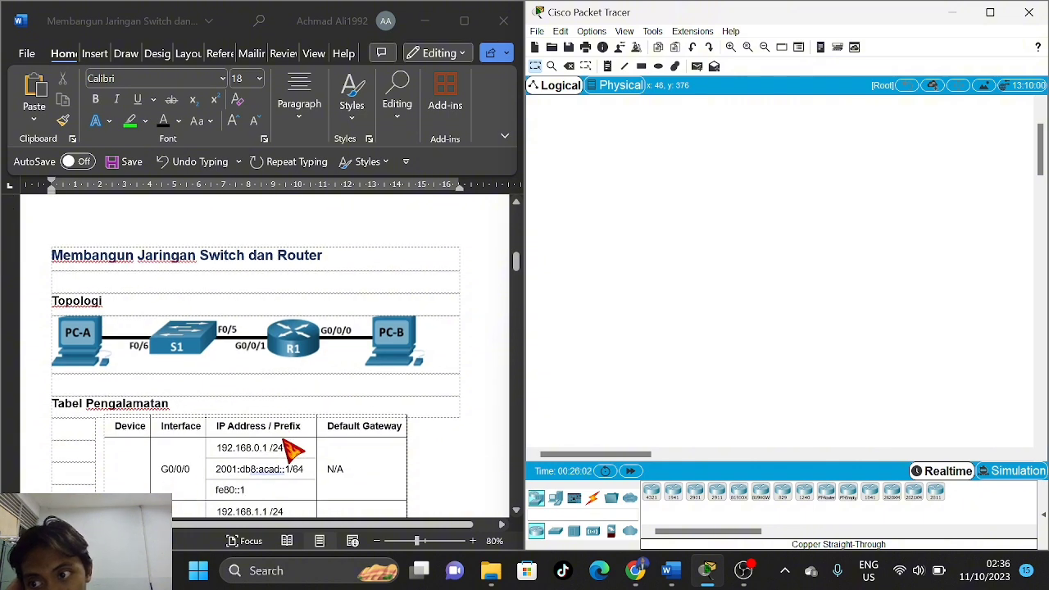
Step: Examine the topology diagram and the addressing table for R1, S1, PC-A and PC-B
click(64, 288)
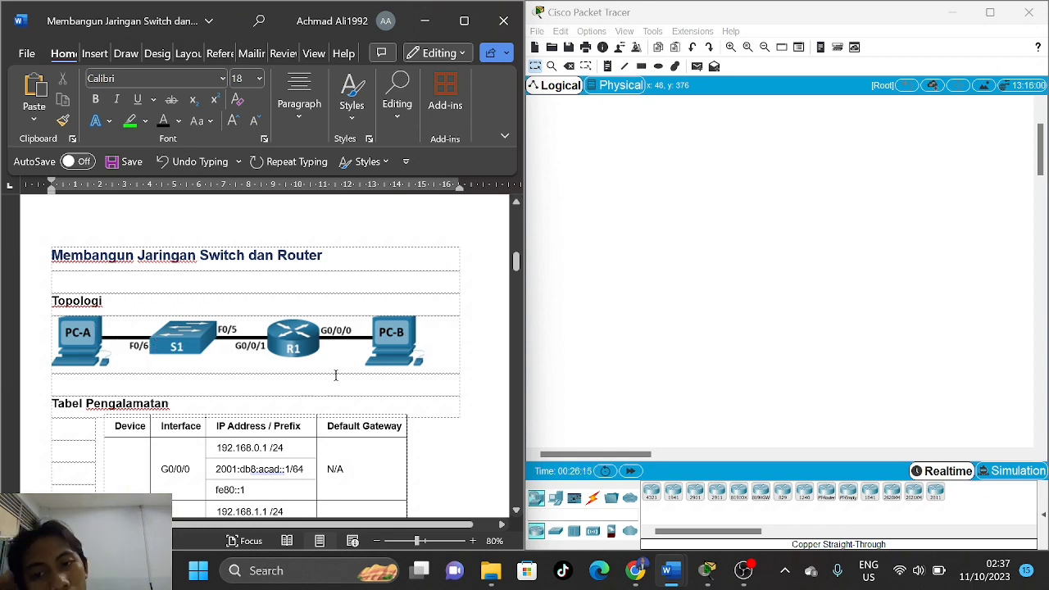
scroll(366, 373, down, 2)
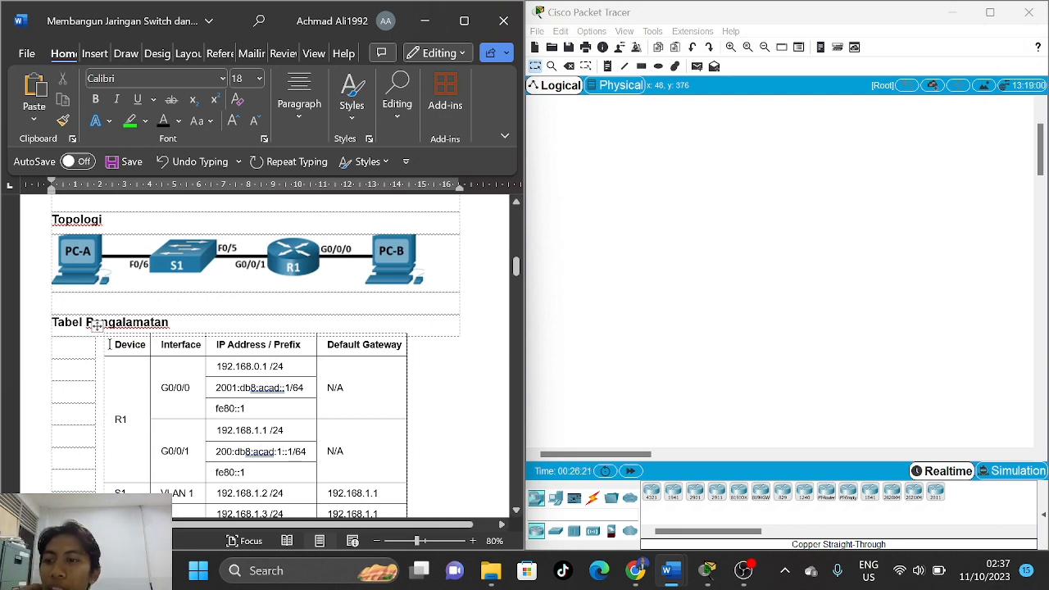
drag(109, 344, 188, 450)
scroll(246, 380, down, 2)
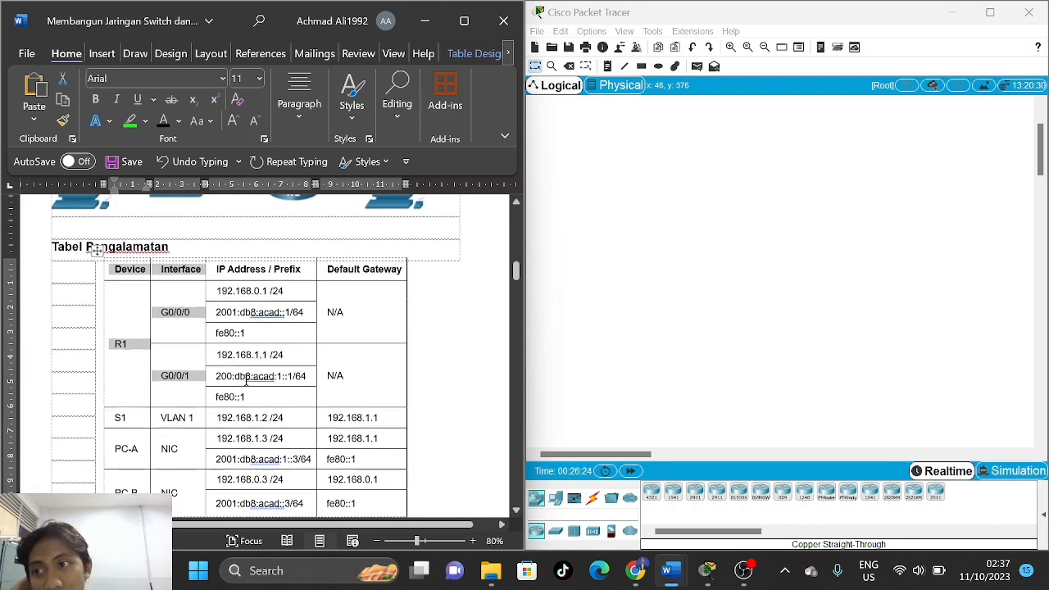
scroll(246, 380, up, 2)
scroll(238, 360, down, 1)
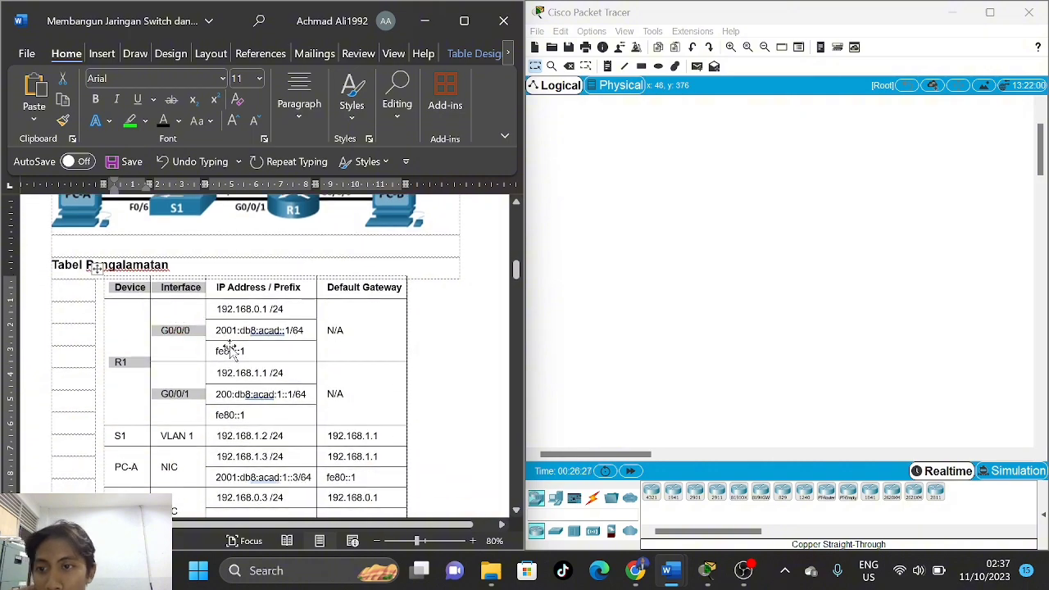
scroll(286, 347, down, 2)
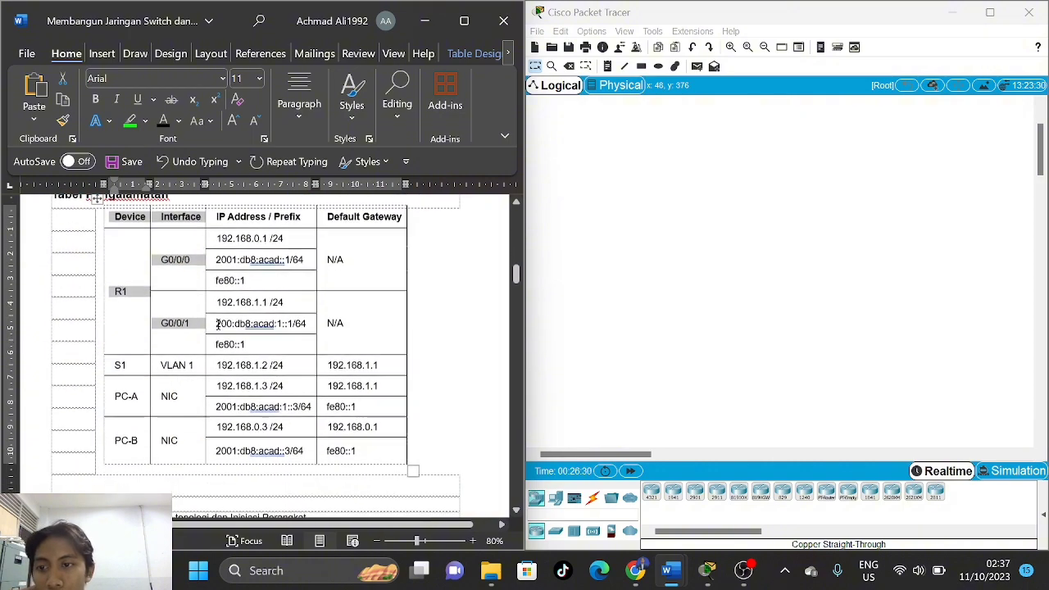
click(141, 246)
scroll(304, 393, down, 8)
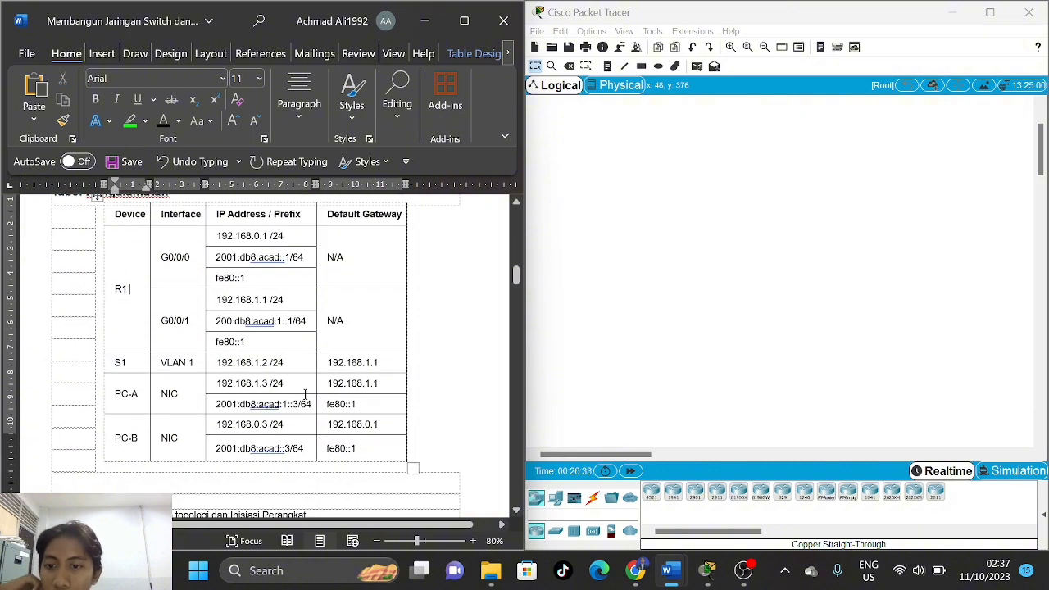
Step: Read the scenario notes and the instructions of Latihan 1 and Latihan 2, and return to the topology diagram
scroll(305, 394, down, 10)
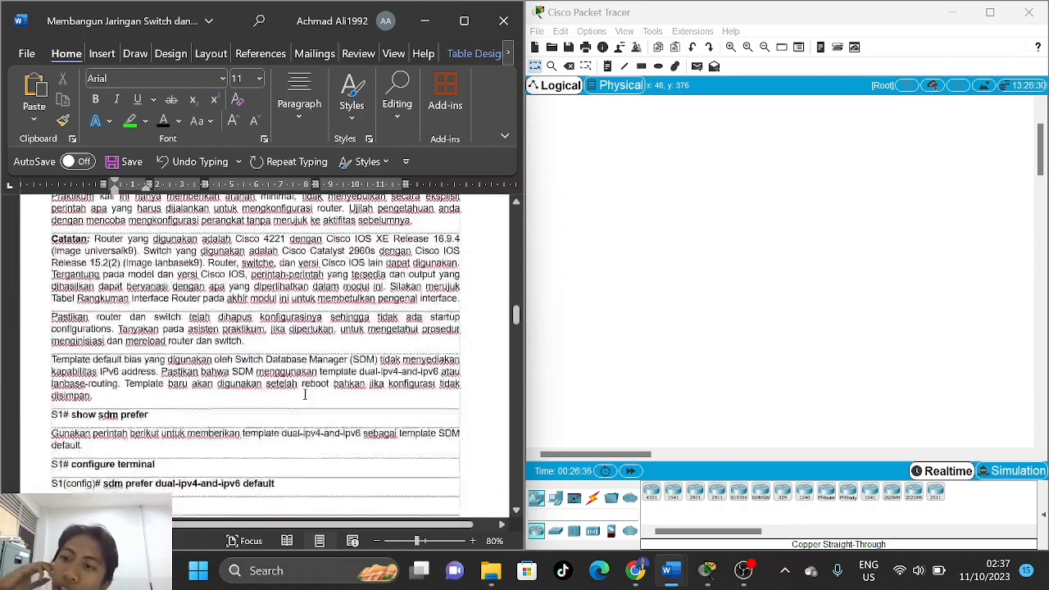
scroll(305, 394, down, 1)
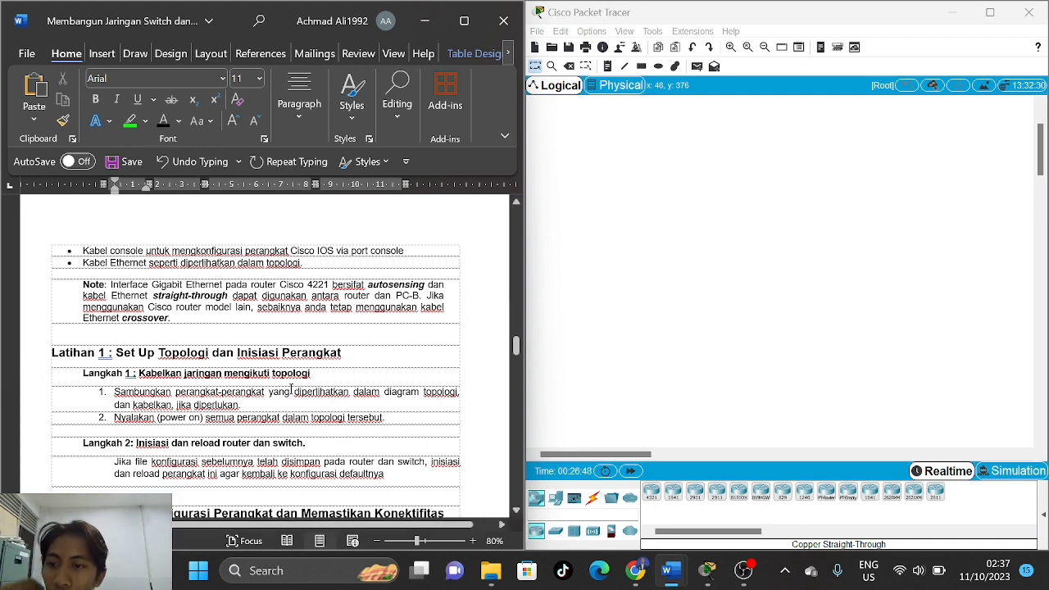
scroll(384, 458, down, 2)
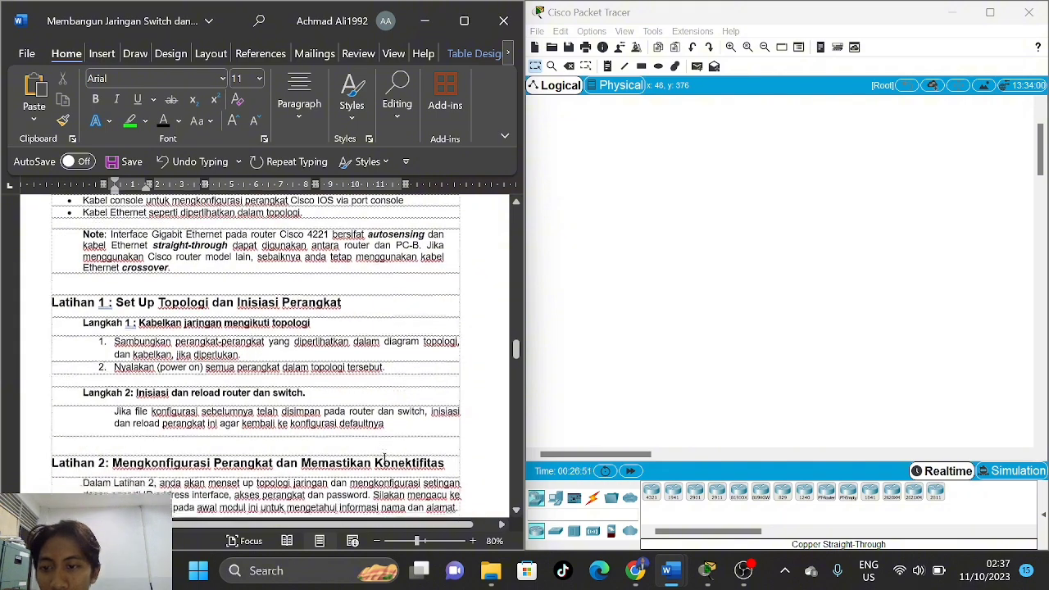
scroll(269, 388, down, 2)
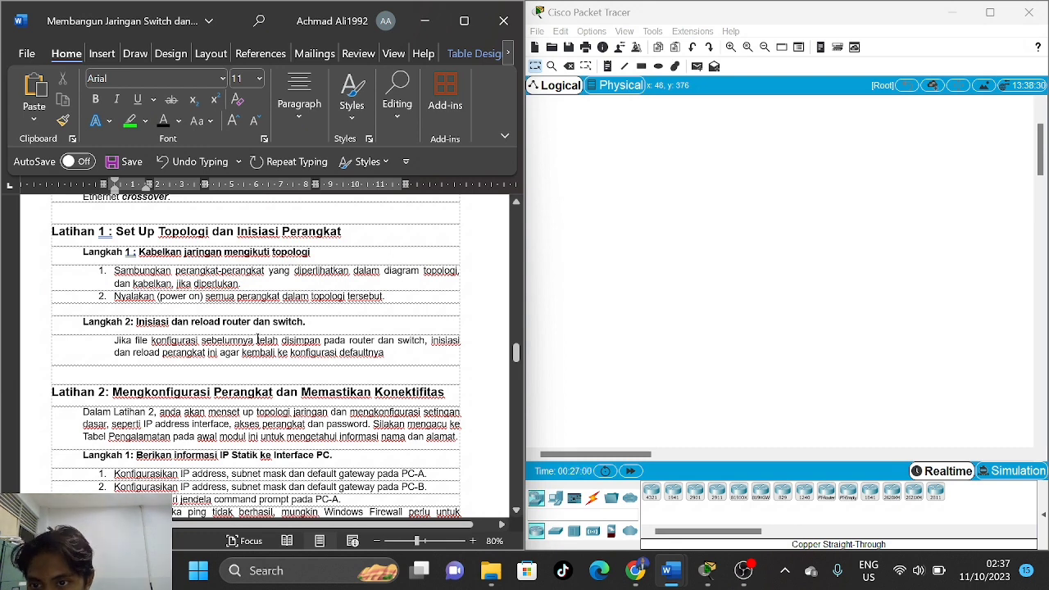
scroll(217, 378, down, 1)
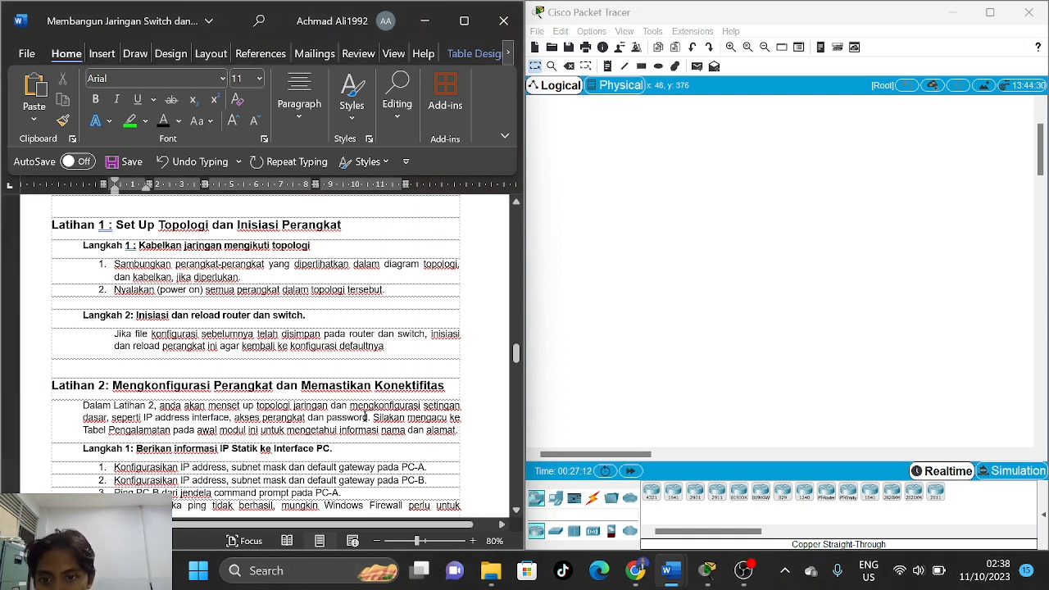
scroll(174, 434, down, 3)
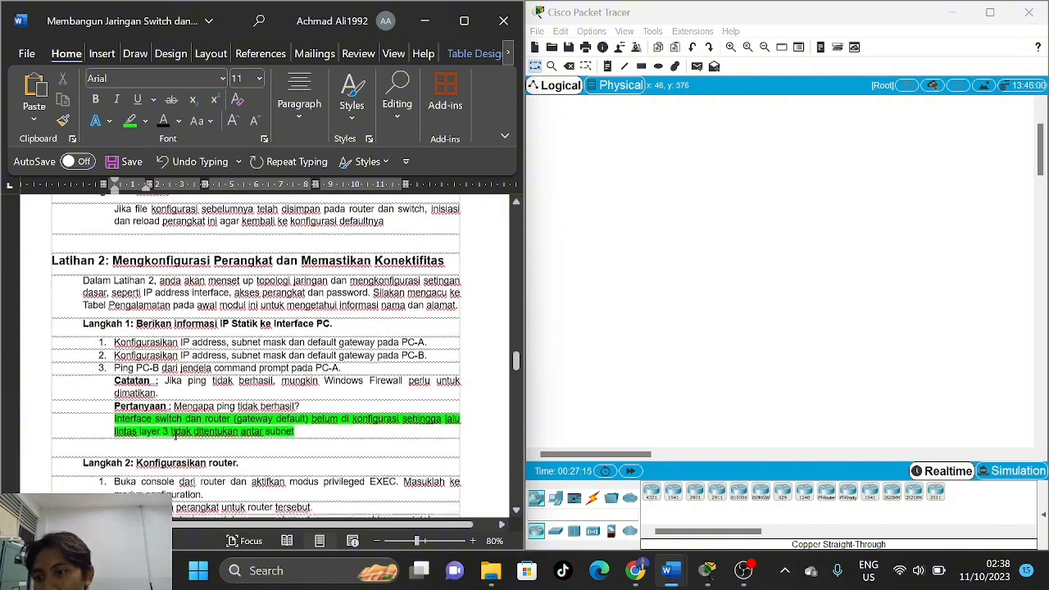
scroll(175, 434, up, 4)
scroll(175, 434, up, 8)
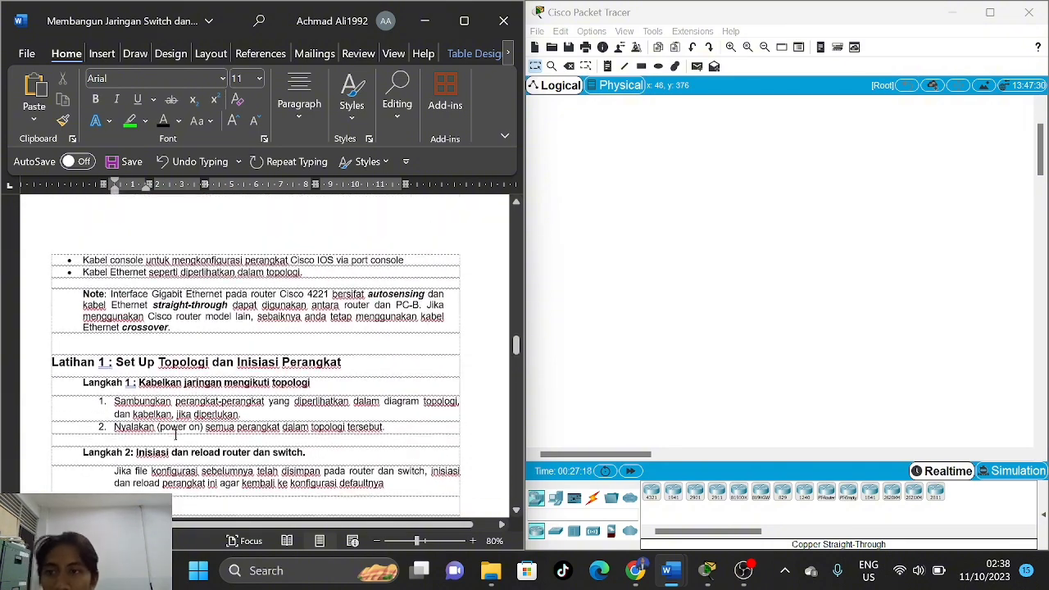
scroll(174, 434, up, 20)
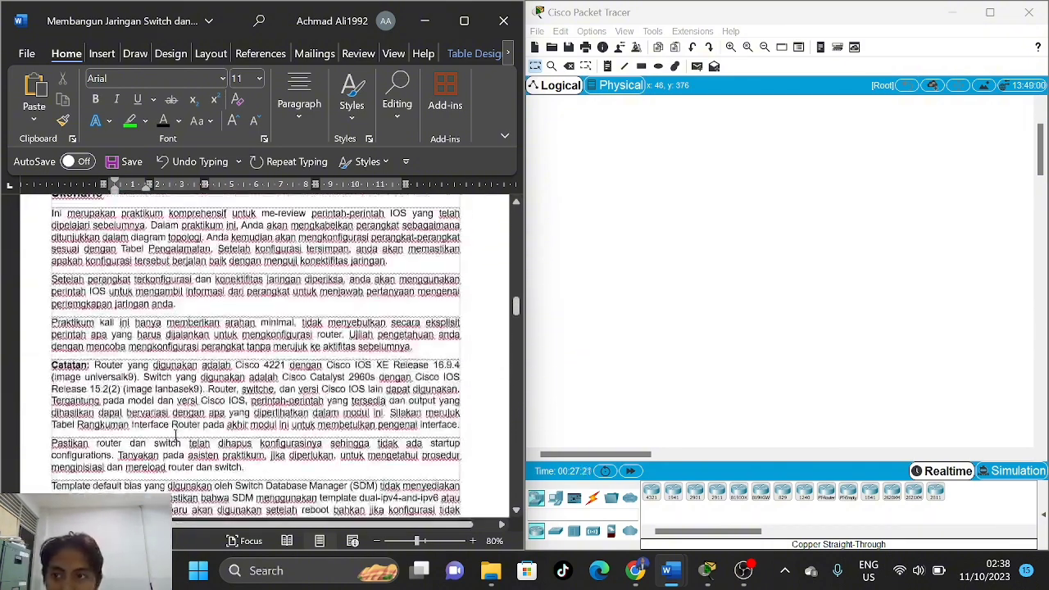
scroll(170, 422, up, 1)
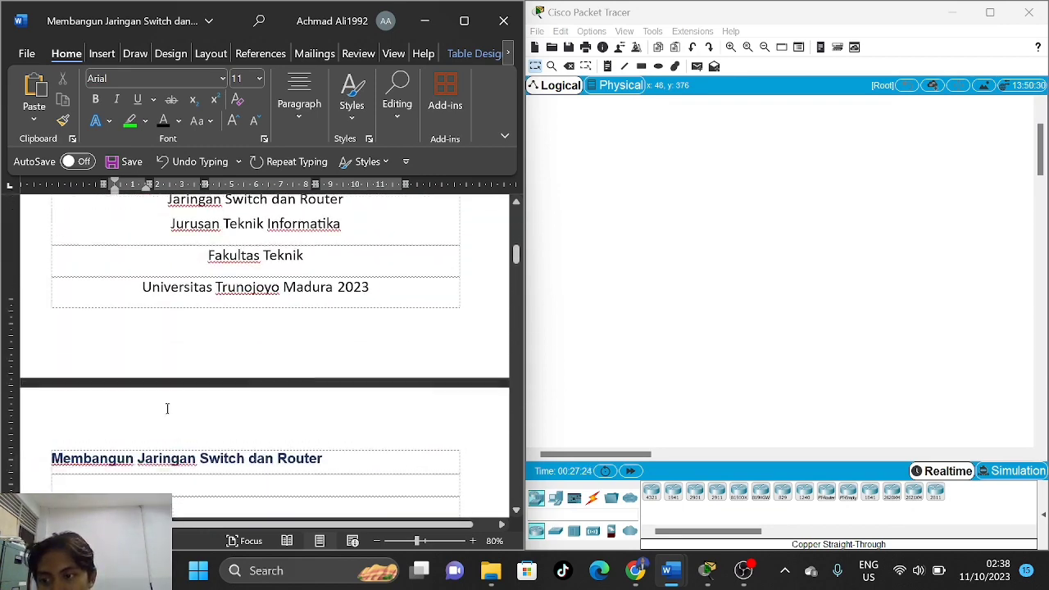
scroll(98, 402, down, 2)
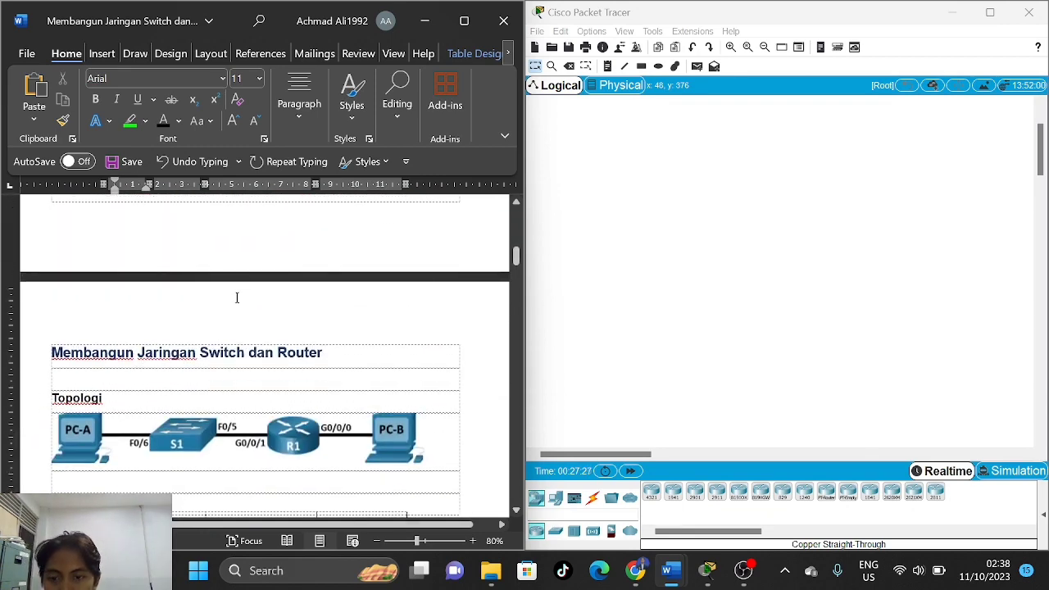
Step: Switch to Cisco Packet Tracer, place a PC in the upper part of the logical workspace and name it PC-A
click(538, 516)
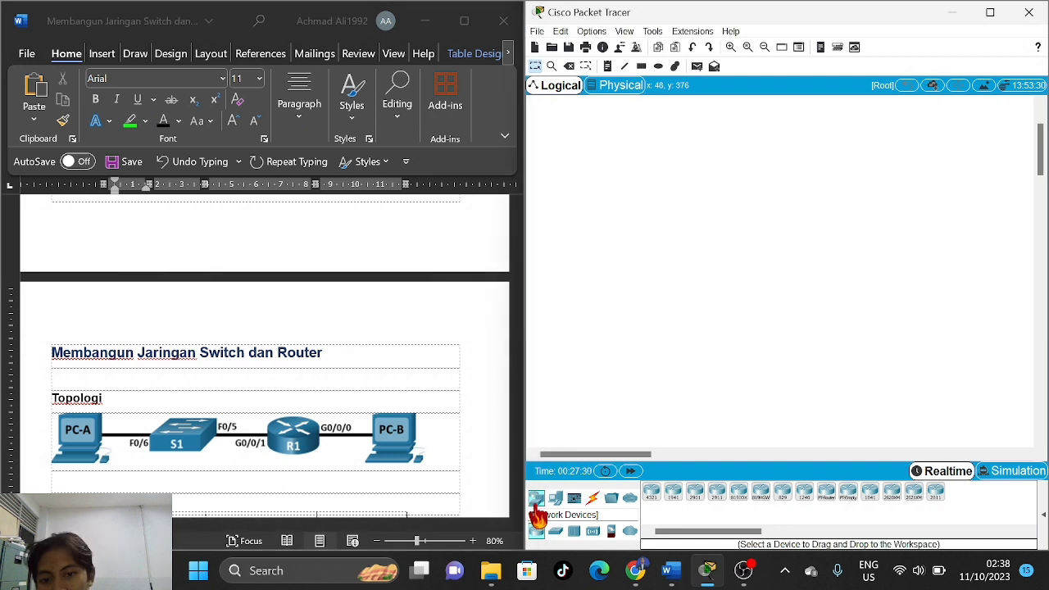
click(556, 497)
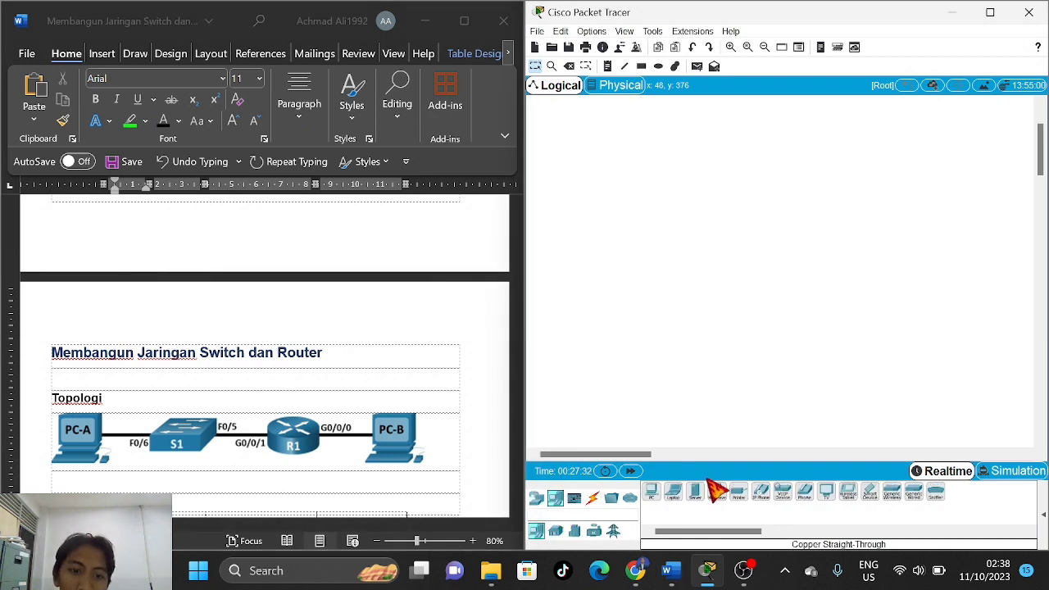
click(650, 501)
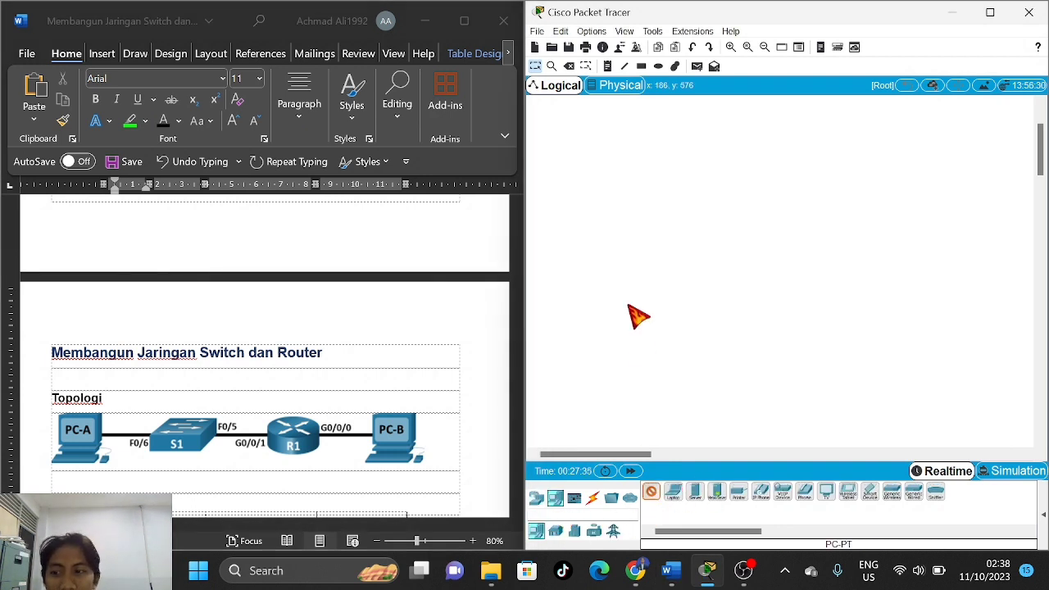
click(640, 222)
click(645, 249)
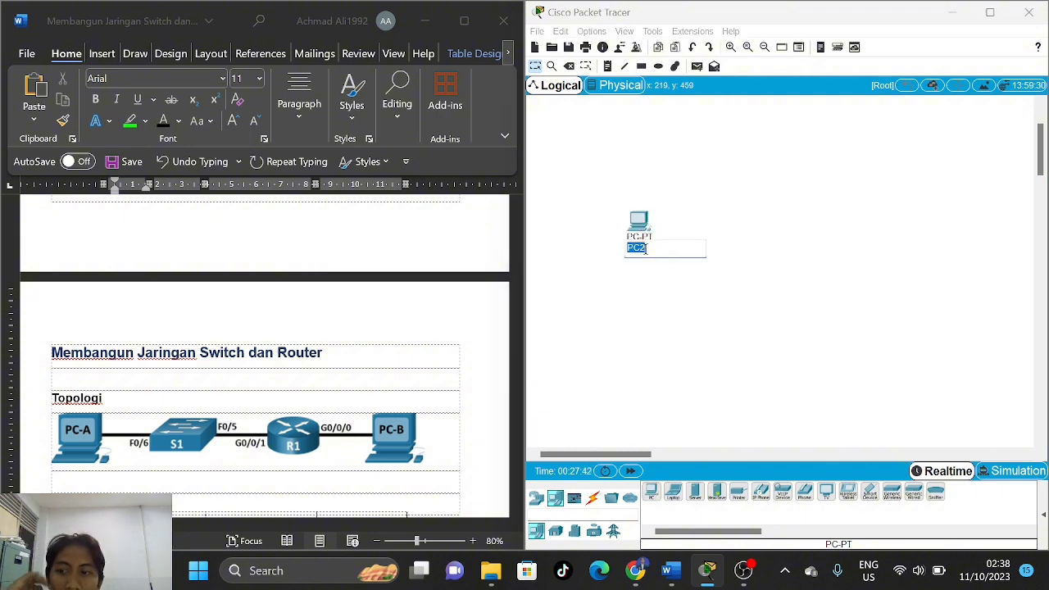
key(Caps_Lock)
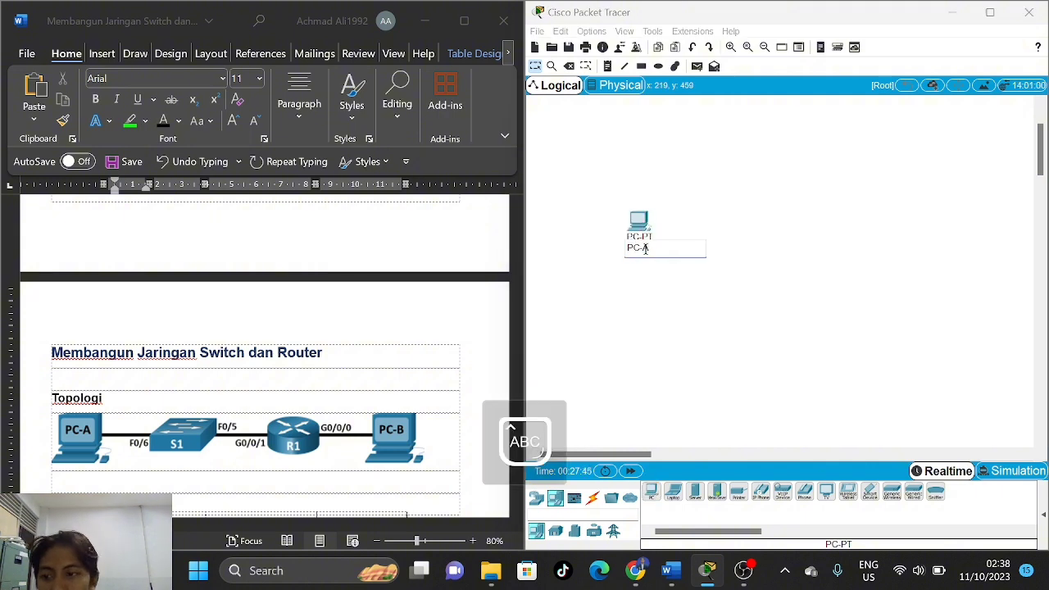
click(744, 315)
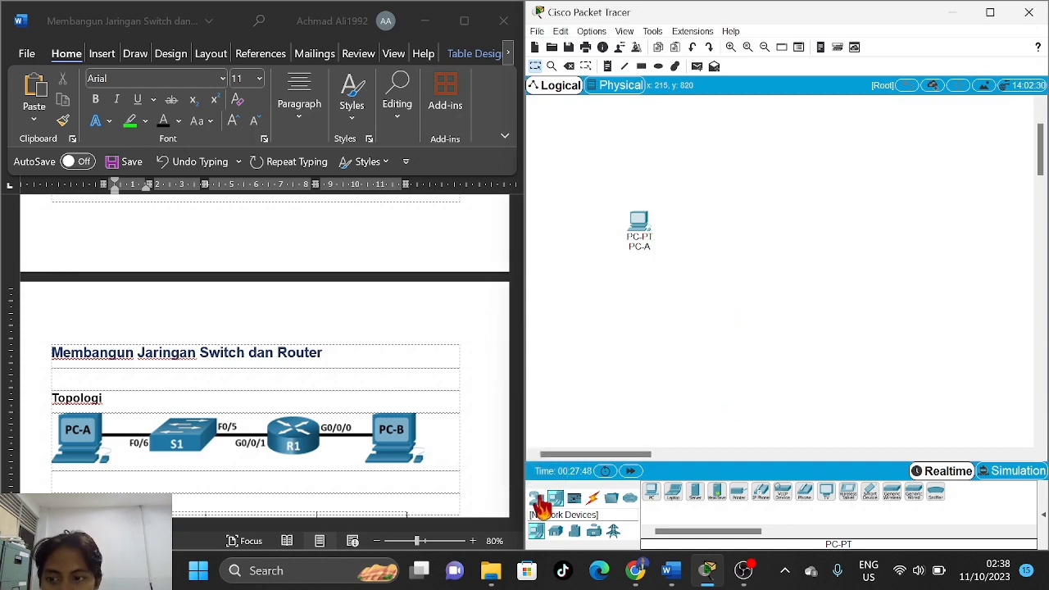
Step: Check the required switch model in the lab document and place a 2960 switch beside PC-A in the logical workspace
click(539, 502)
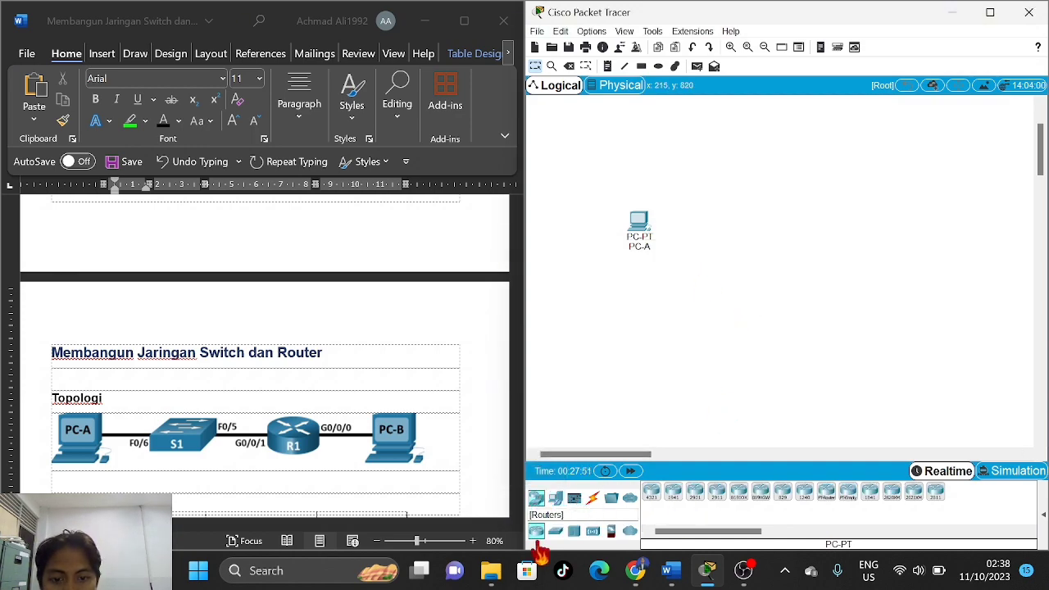
click(555, 531)
scroll(416, 461, down, 8)
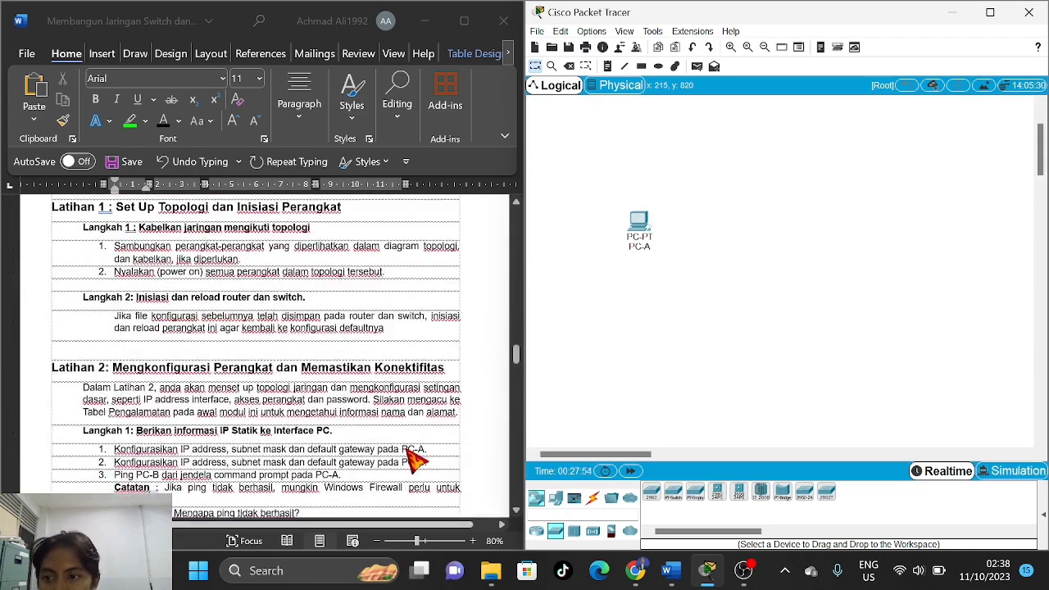
scroll(416, 461, down, 2)
scroll(346, 386, up, 2)
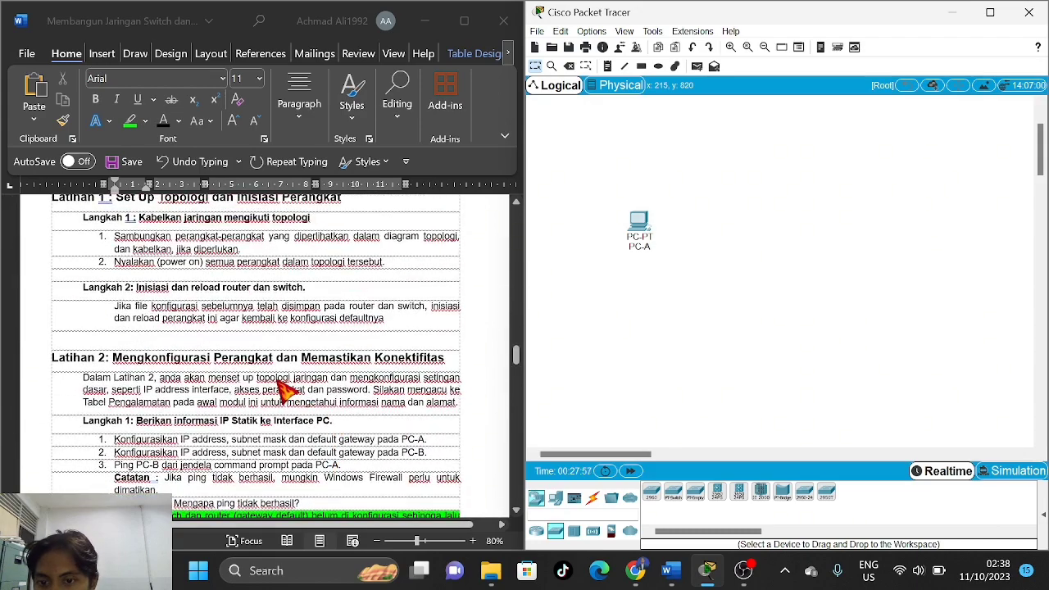
scroll(304, 432, up, 4)
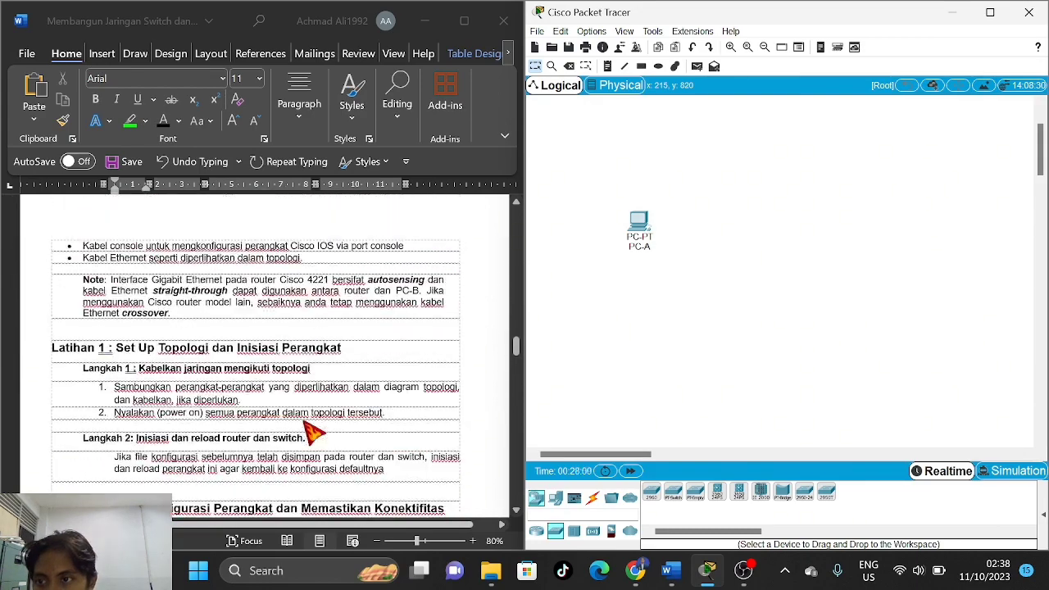
scroll(305, 426, up, 5)
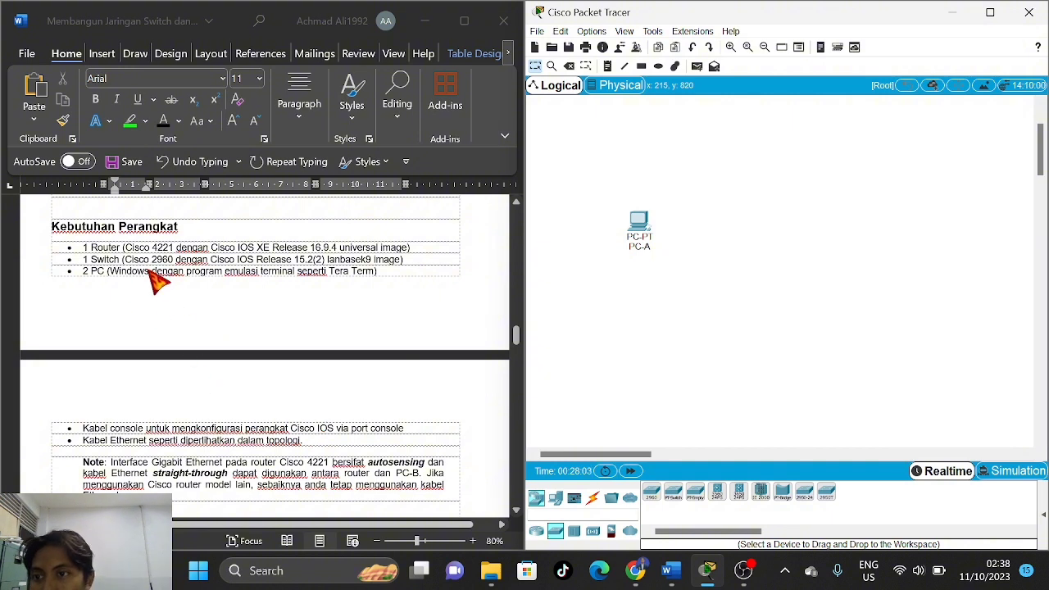
click(653, 494)
click(710, 229)
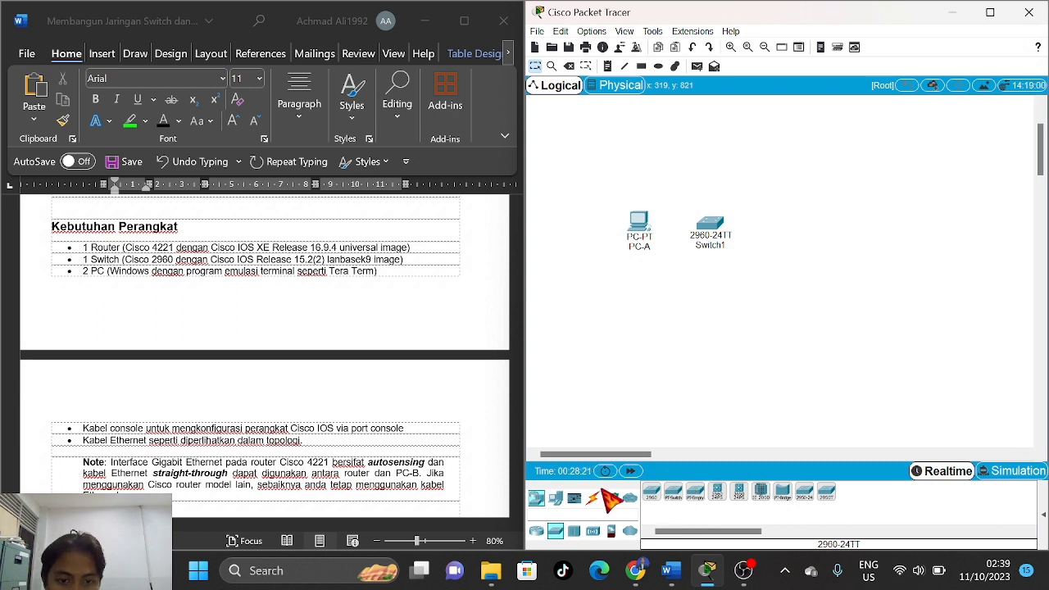
Step: Place an ISR4321 router in the workspace on the far side of the switch from PC-A
click(536, 532)
click(652, 494)
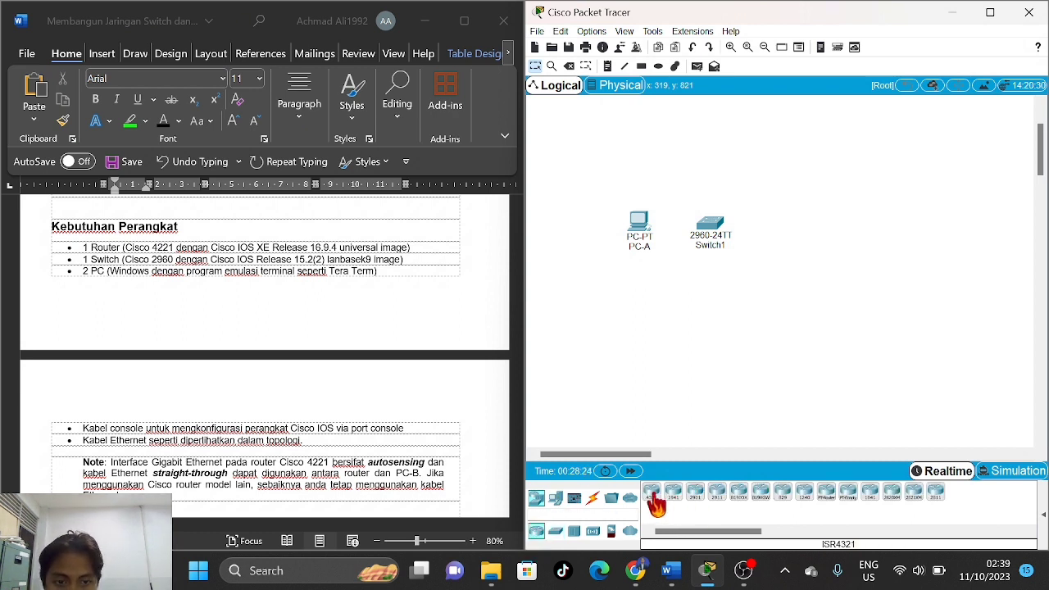
click(796, 232)
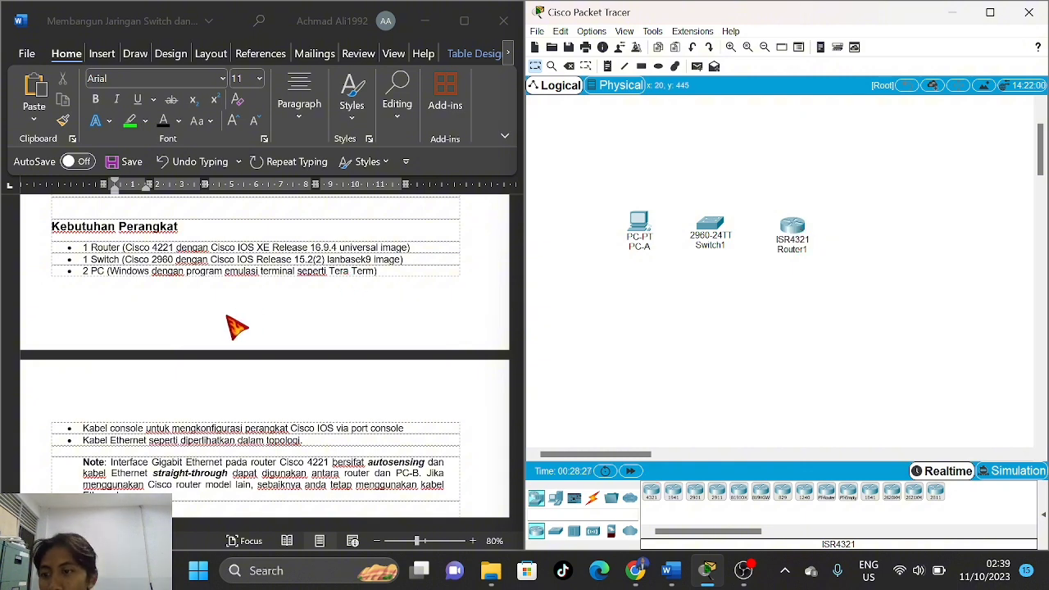
Step: Place a second PC beyond the router and name it PC-B
click(557, 501)
click(647, 498)
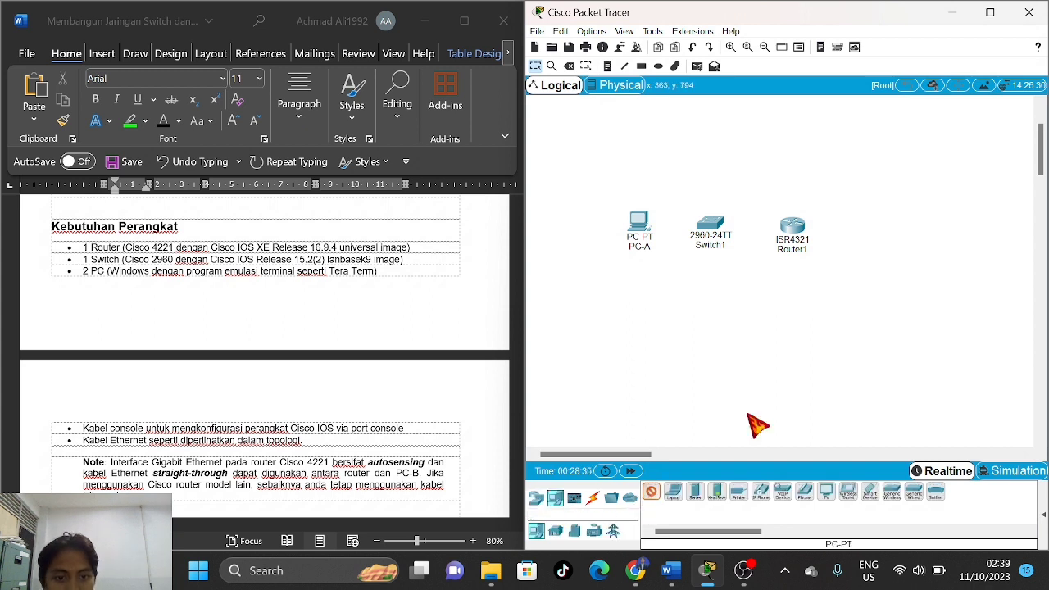
click(881, 225)
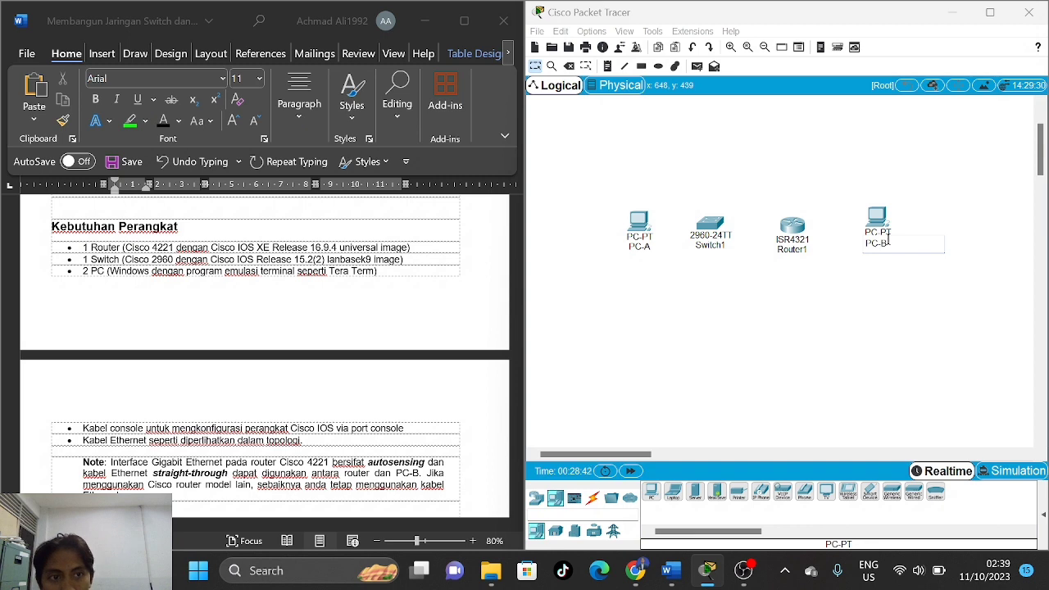
Step: Connect PC-A's FastEthernet0 to the switch's FastEthernet0/6 with a copper straight-through cable, following the lab document's cabling notes and topology
scroll(401, 336, down, 2)
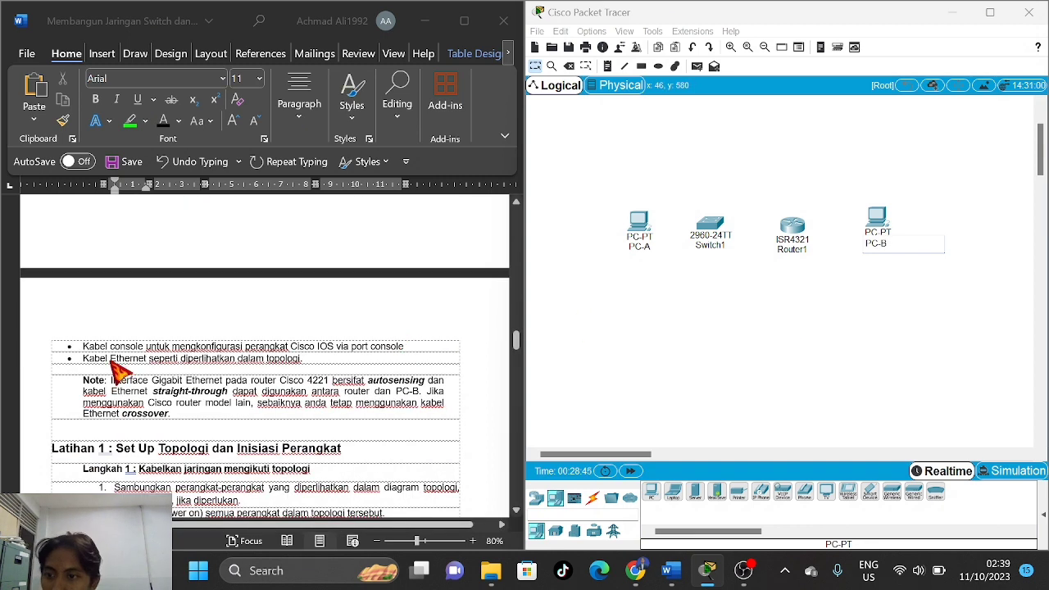
scroll(217, 389, down, 1)
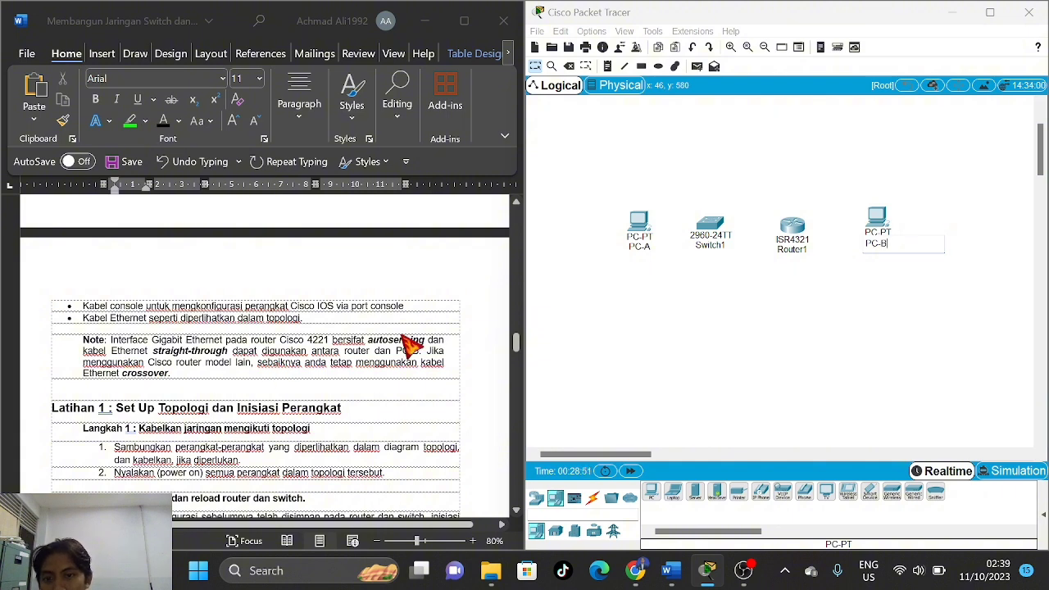
click(594, 498)
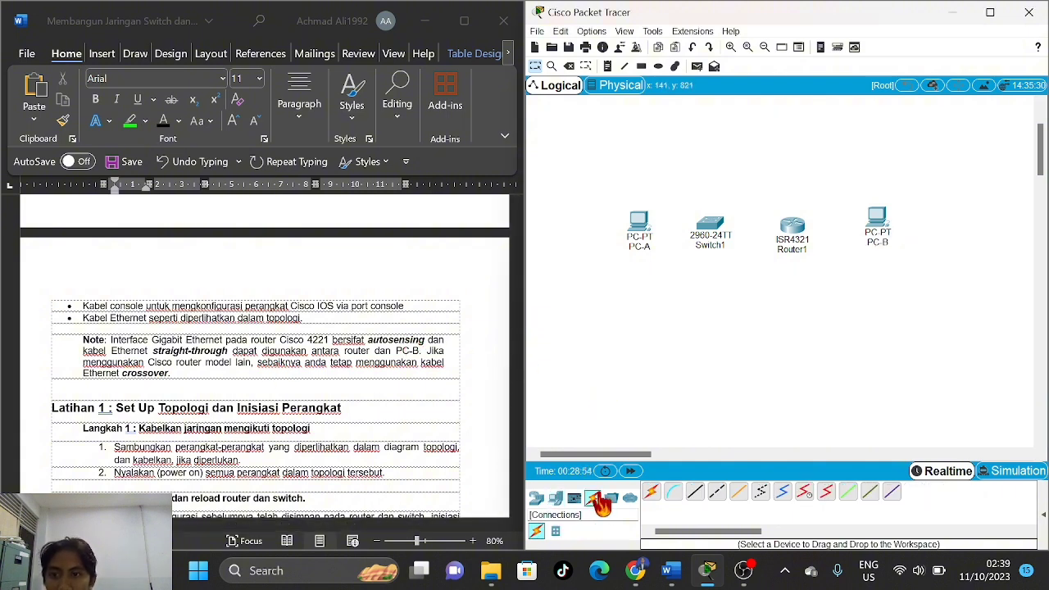
click(695, 492)
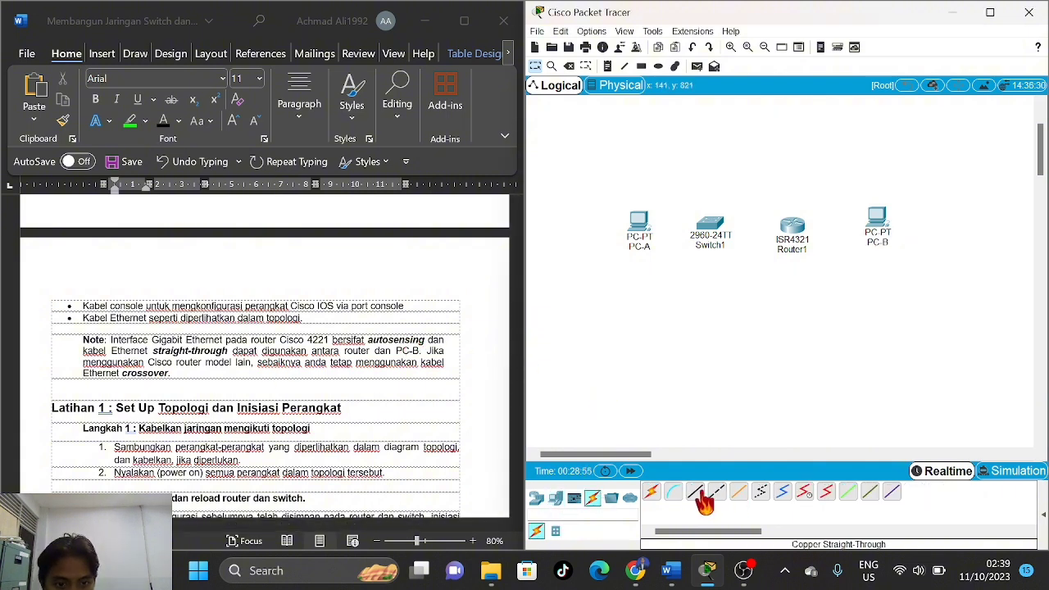
click(643, 232)
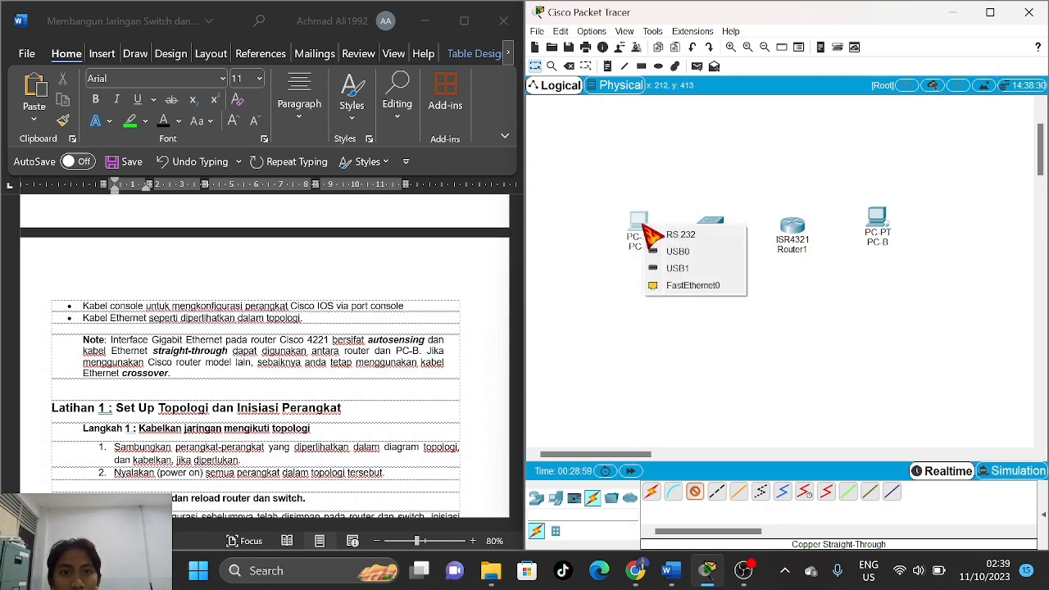
click(693, 287)
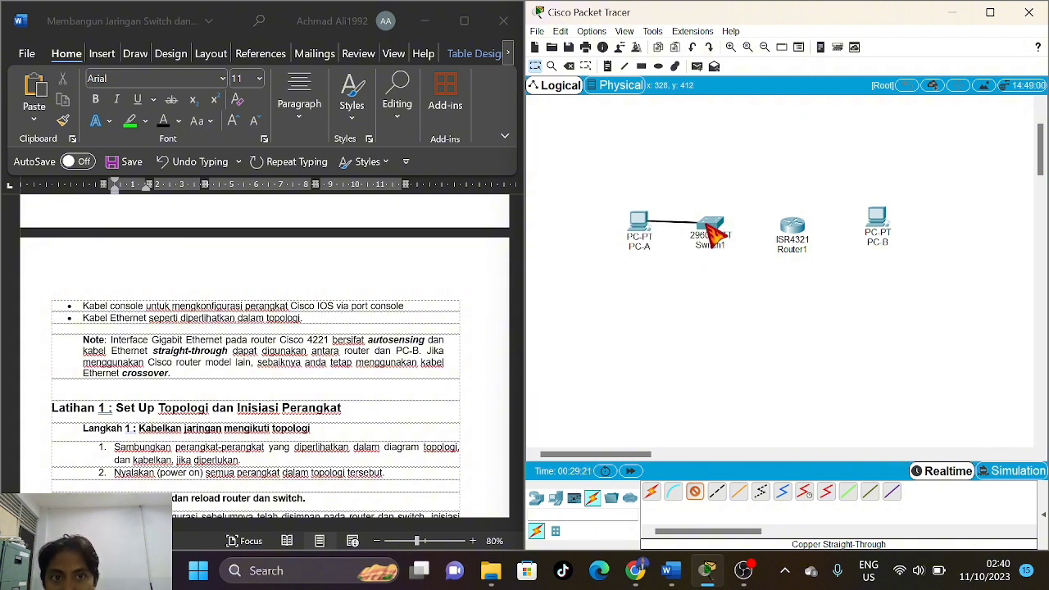
click(703, 234)
scroll(241, 381, down, 3)
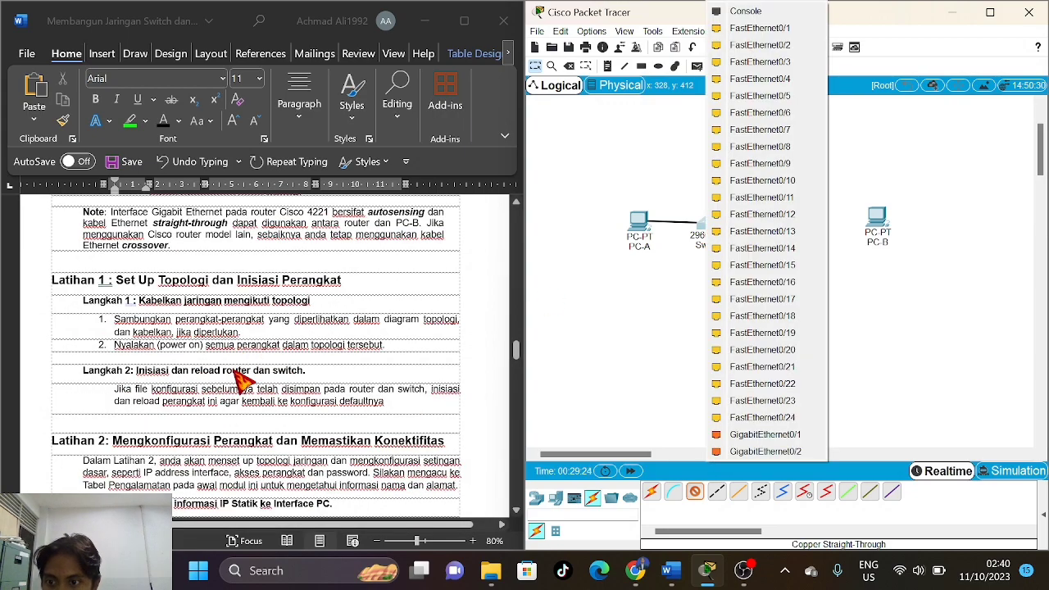
scroll(238, 377, up, 10)
scroll(234, 374, down, 3)
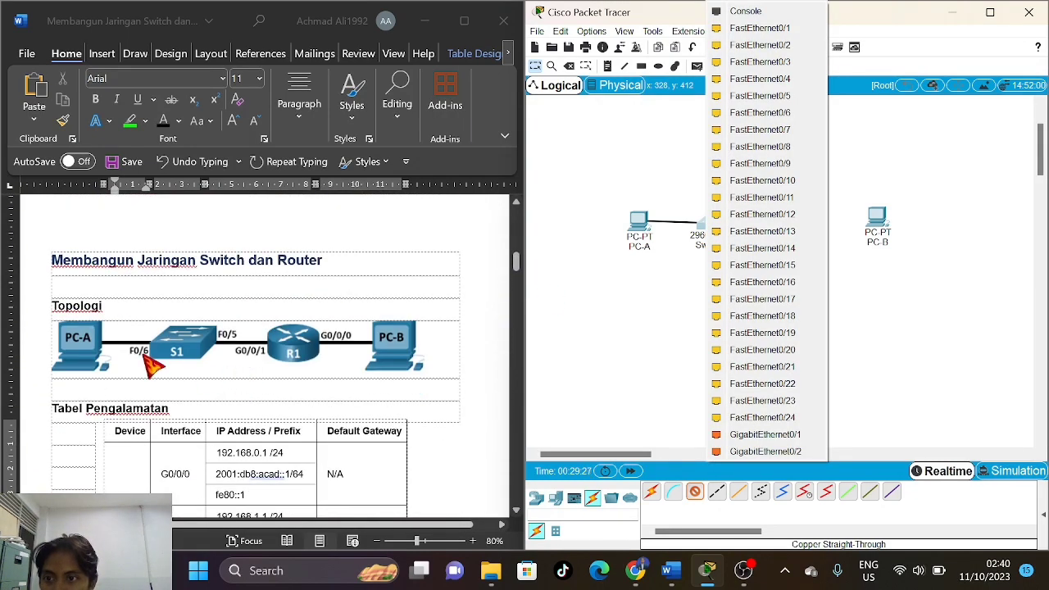
click(789, 116)
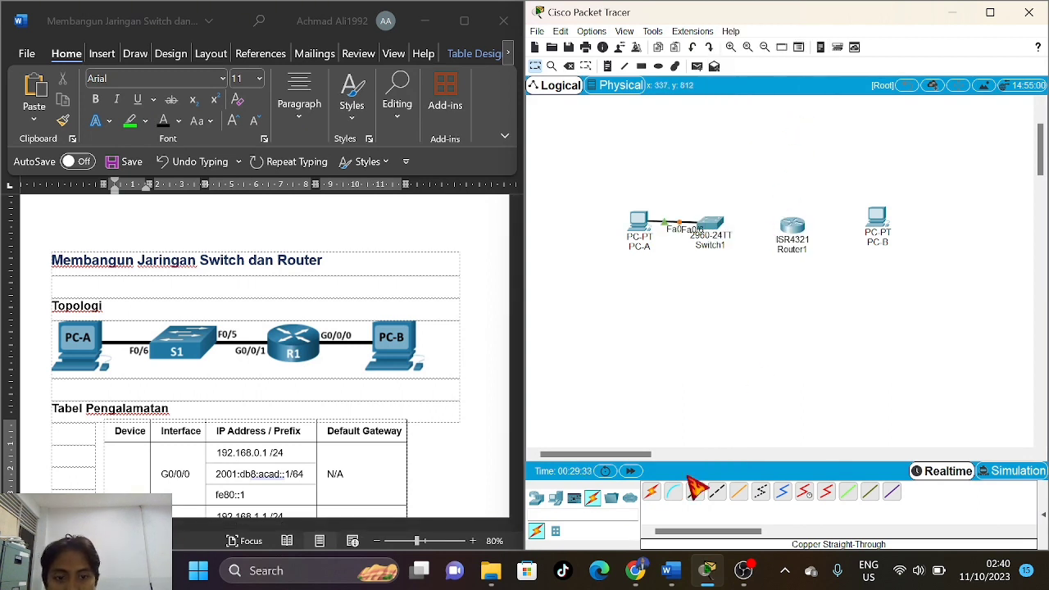
click(652, 492)
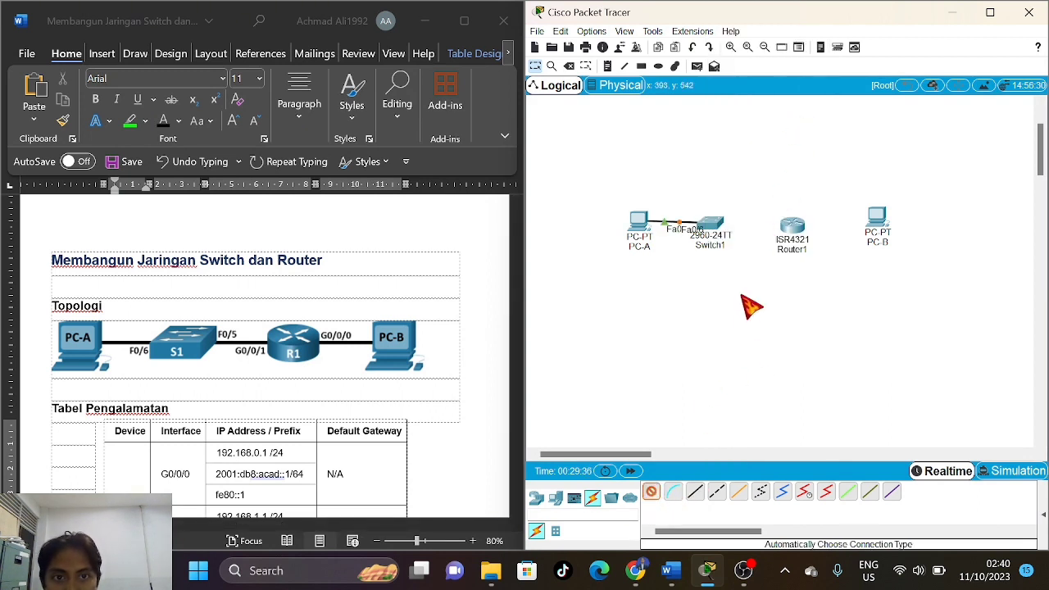
click(713, 223)
click(877, 239)
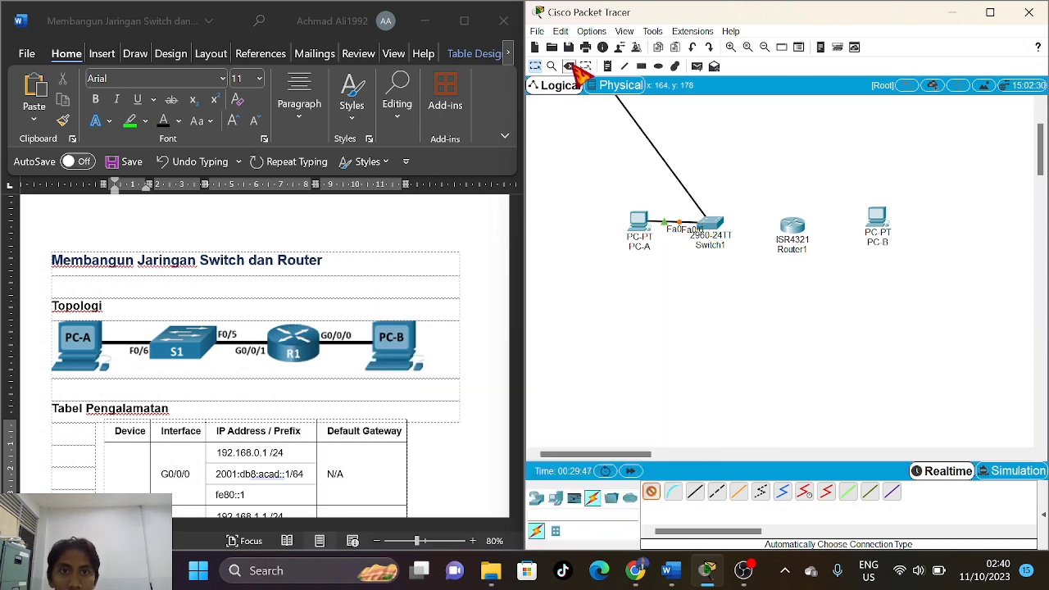
click(571, 64)
click(537, 65)
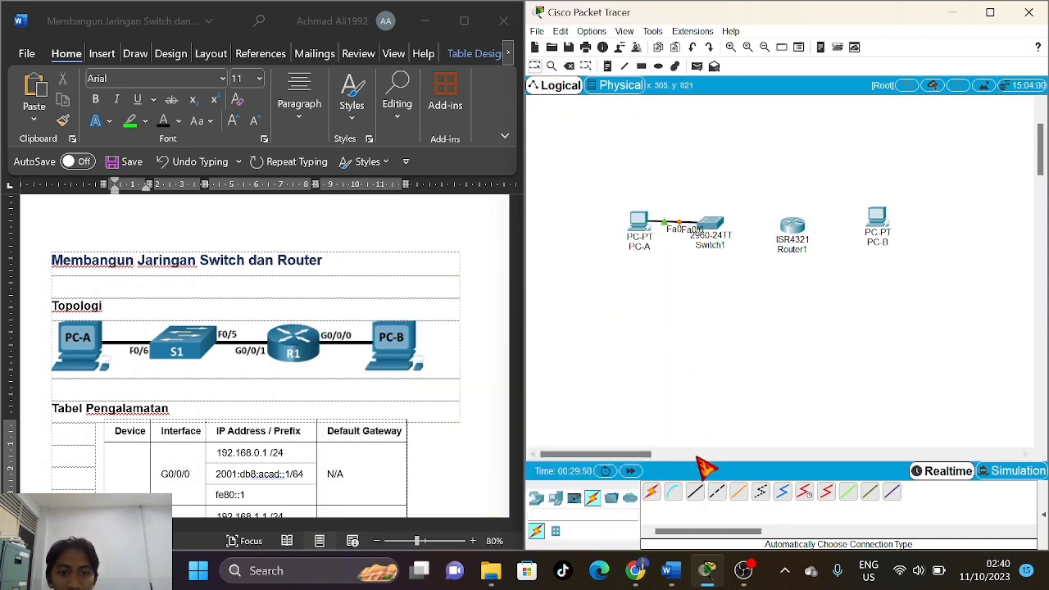
Step: Connect the switch's FastEthernet0/5 to the router's GigabitEthernet0/0/0 with a copper straight-through cable
click(695, 491)
click(710, 229)
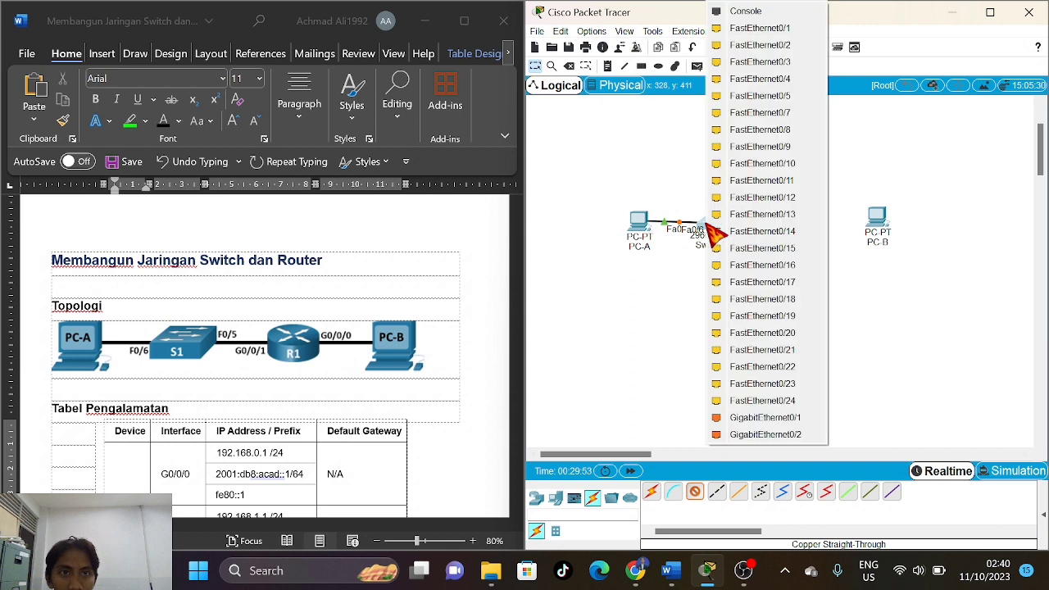
click(799, 95)
click(791, 228)
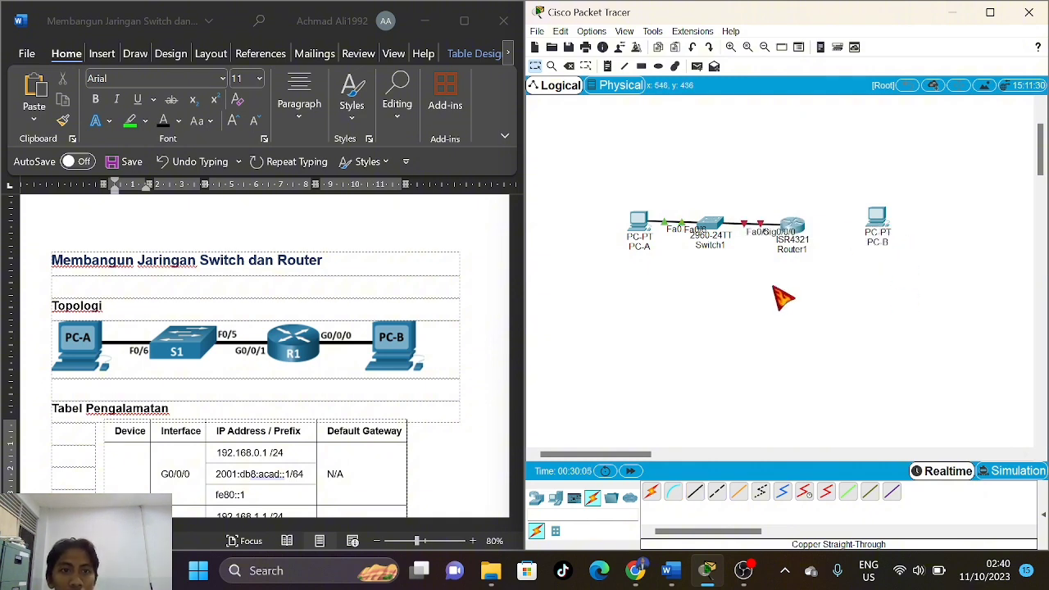
Step: Delete the cable between the switch and the router
click(697, 493)
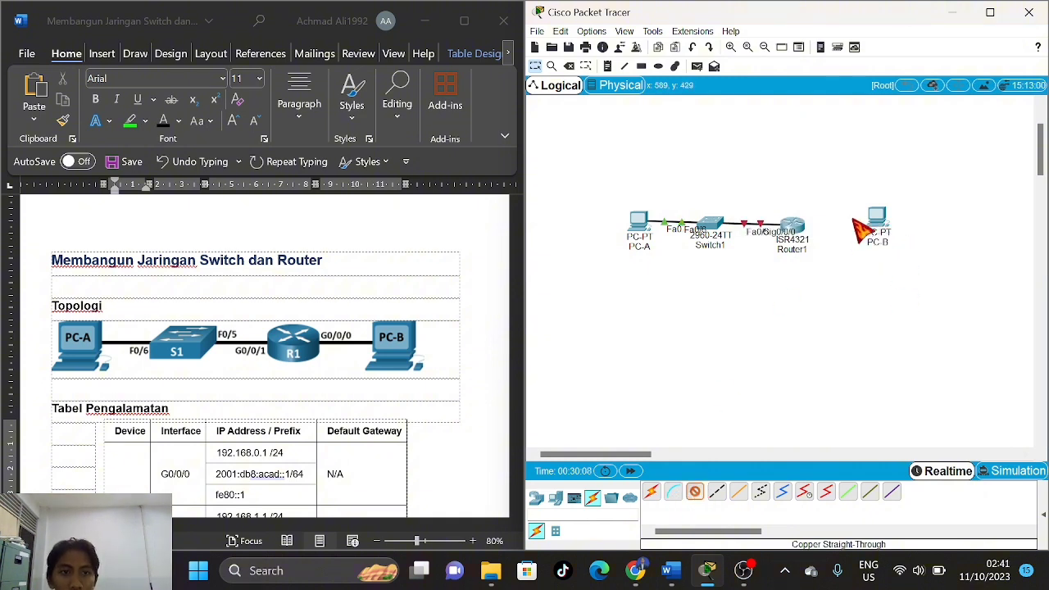
click(799, 226)
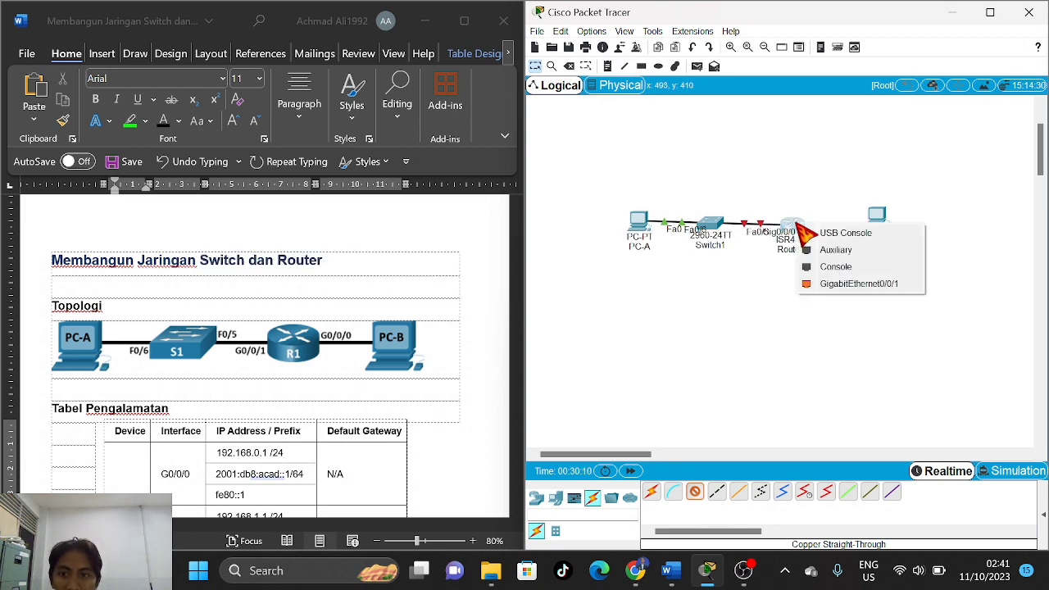
click(847, 183)
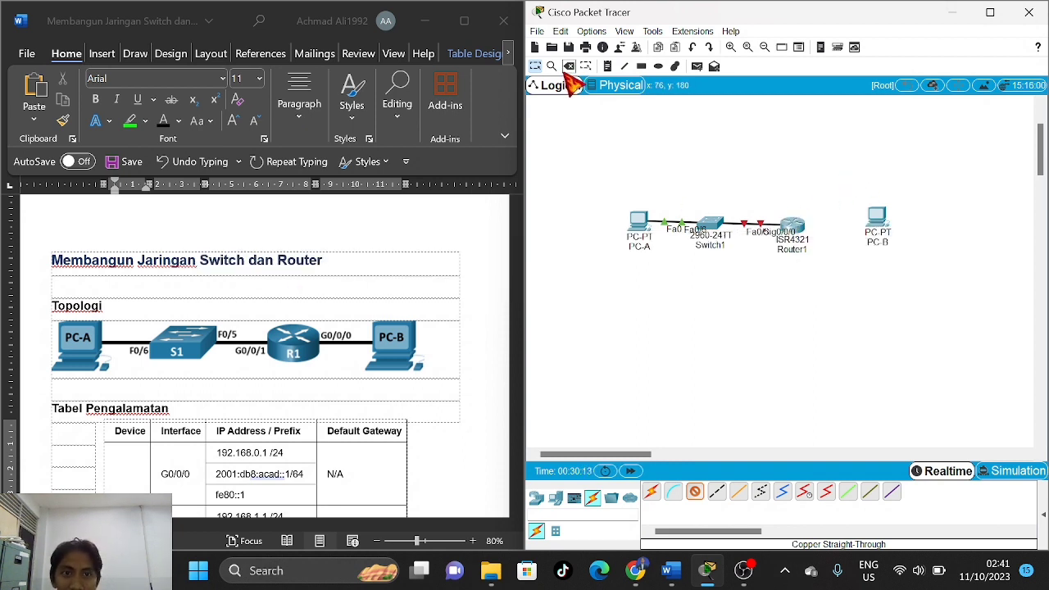
click(758, 222)
click(538, 66)
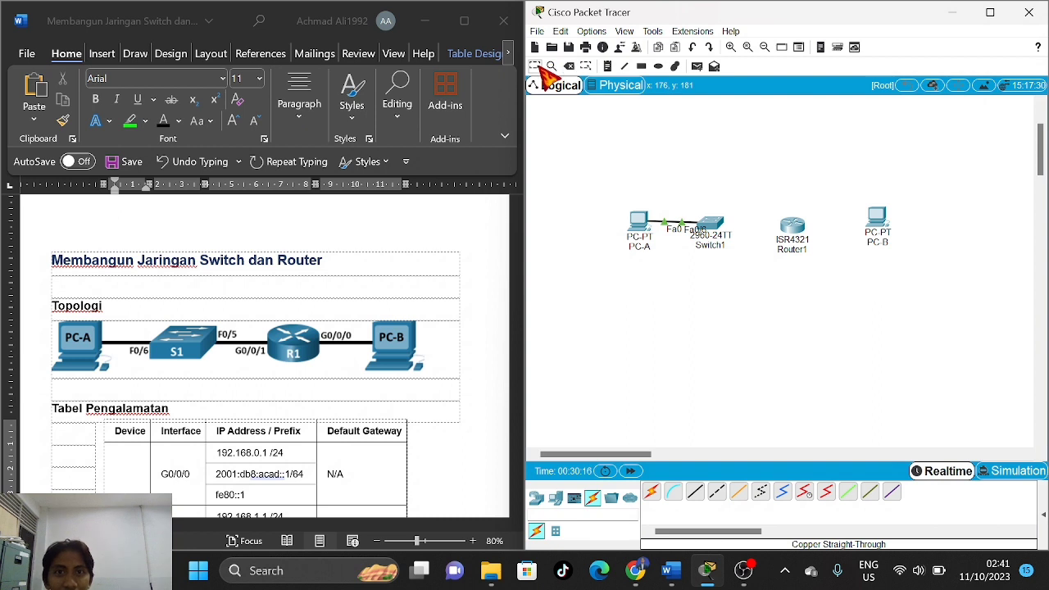
Step: Connect the switch's FastEthernet0/5 to the router's GigabitEthernet0/0/1 with a copper straight-through cable
click(694, 491)
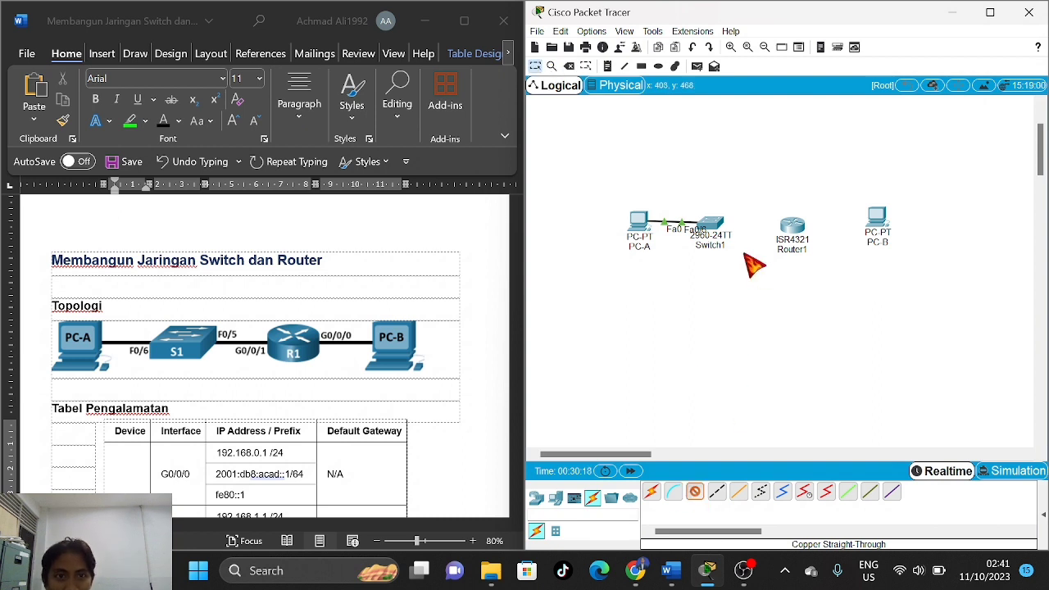
click(722, 234)
click(805, 96)
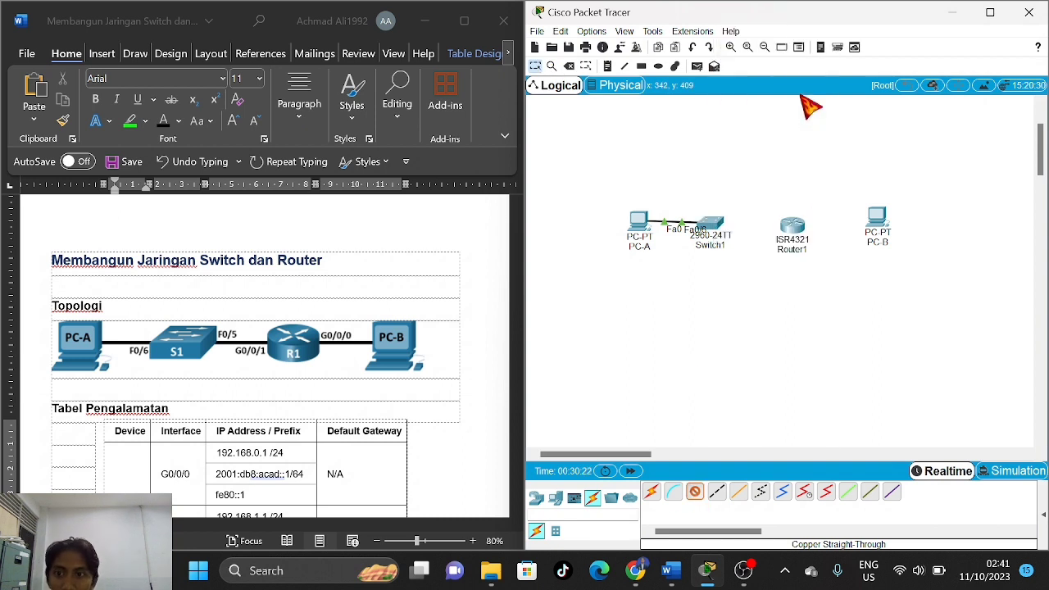
click(796, 231)
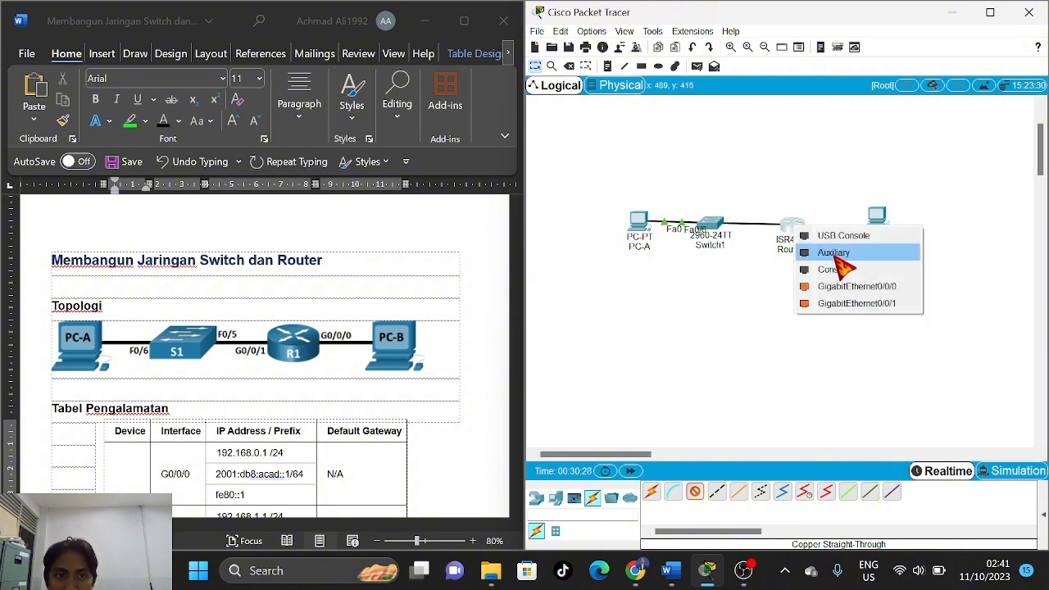
click(844, 307)
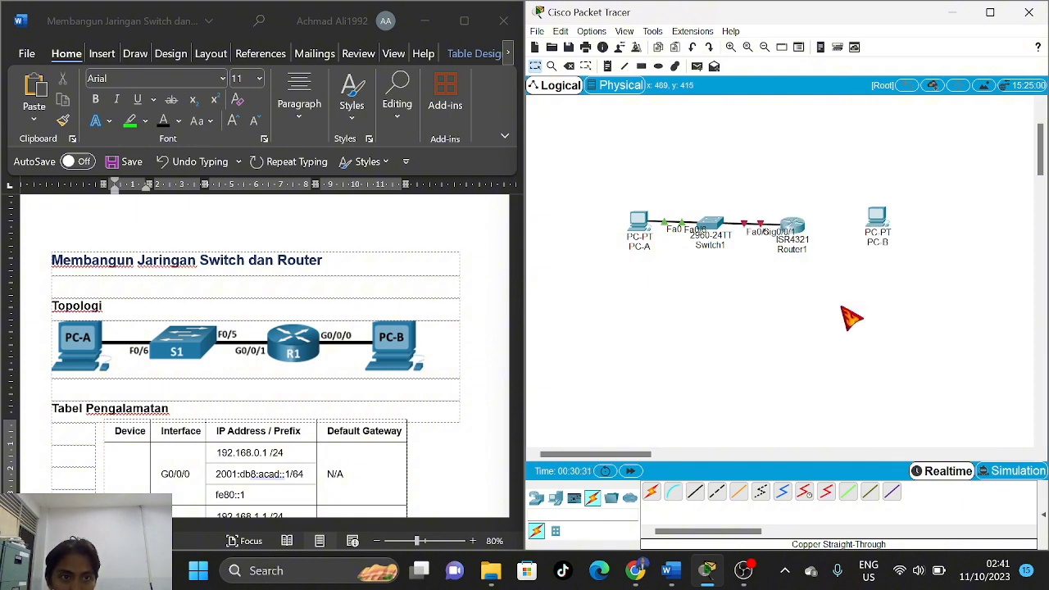
Step: Connect the router's GigabitEthernet0/0/0 to PC-B's FastEthernet0 with a copper straight-through cable
click(695, 491)
click(798, 221)
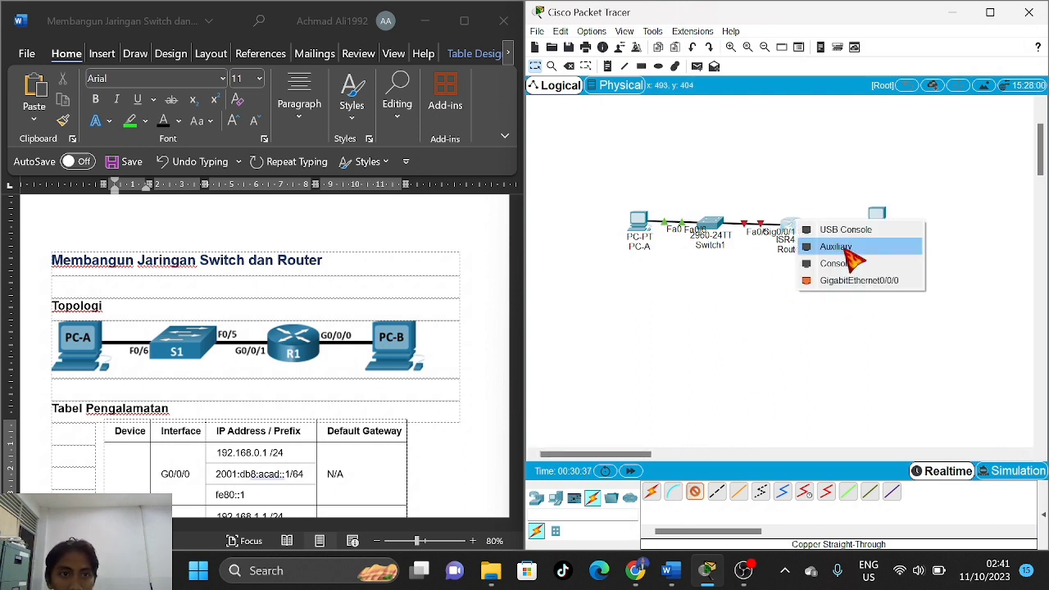
click(858, 282)
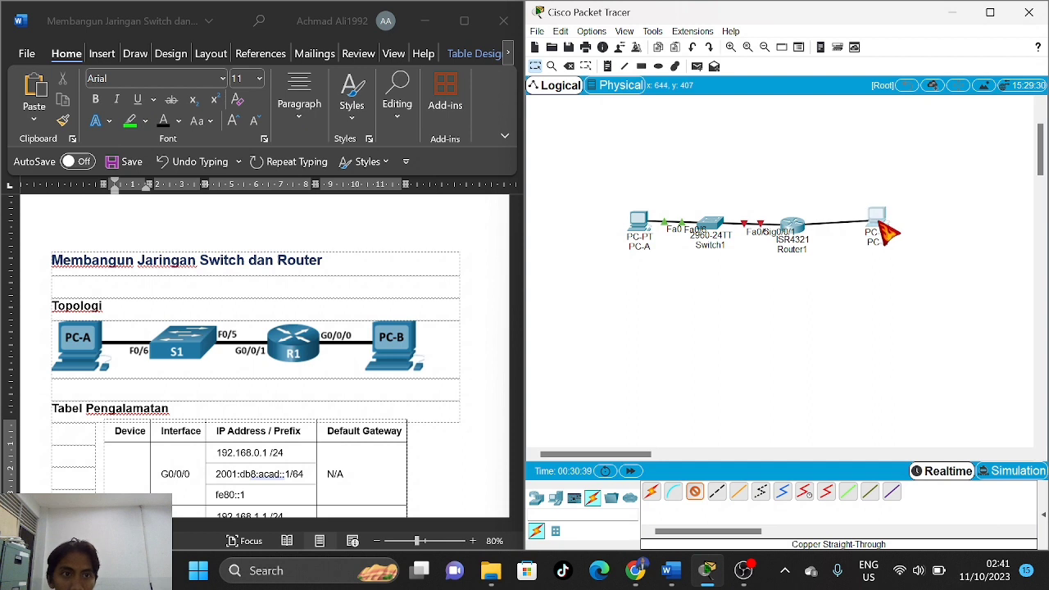
click(877, 223)
click(908, 282)
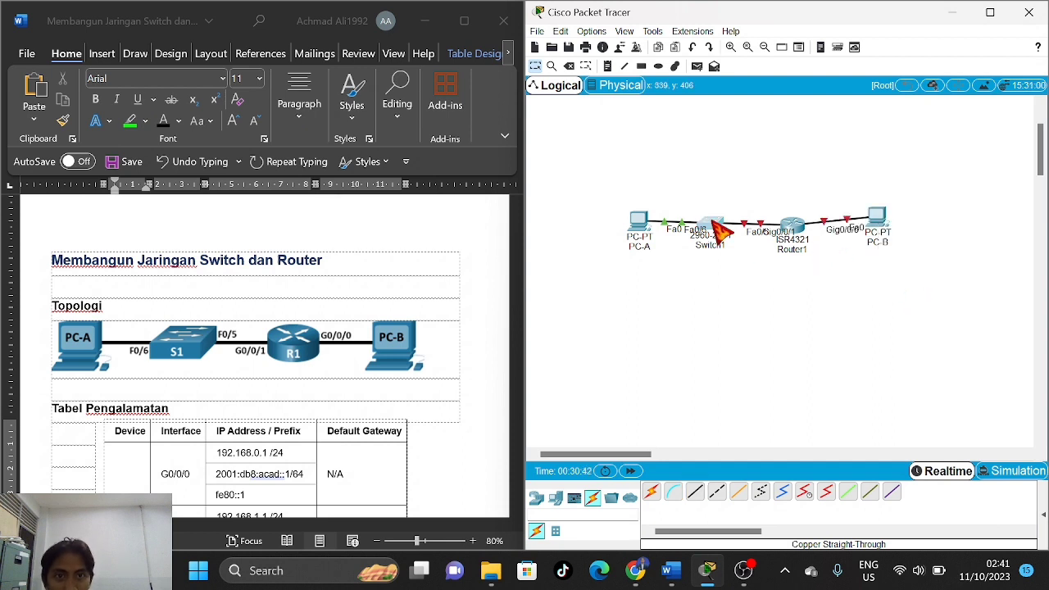
Step: Rename the switch label to S1 and the router label to R1, and close the switch's device window
click(718, 228)
click(711, 244)
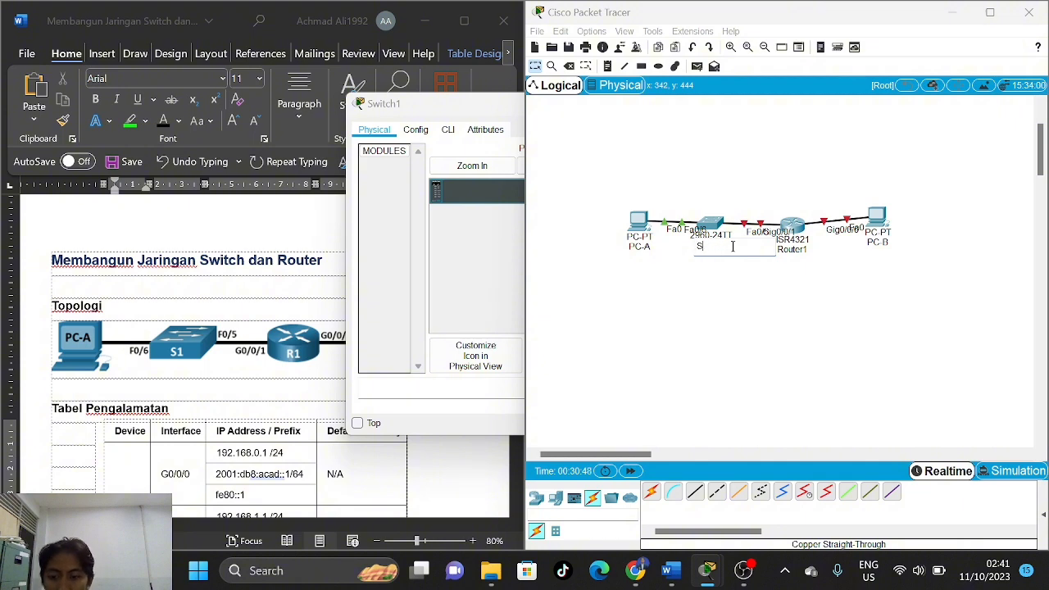
click(793, 251)
double_click(815, 251)
text(R1)
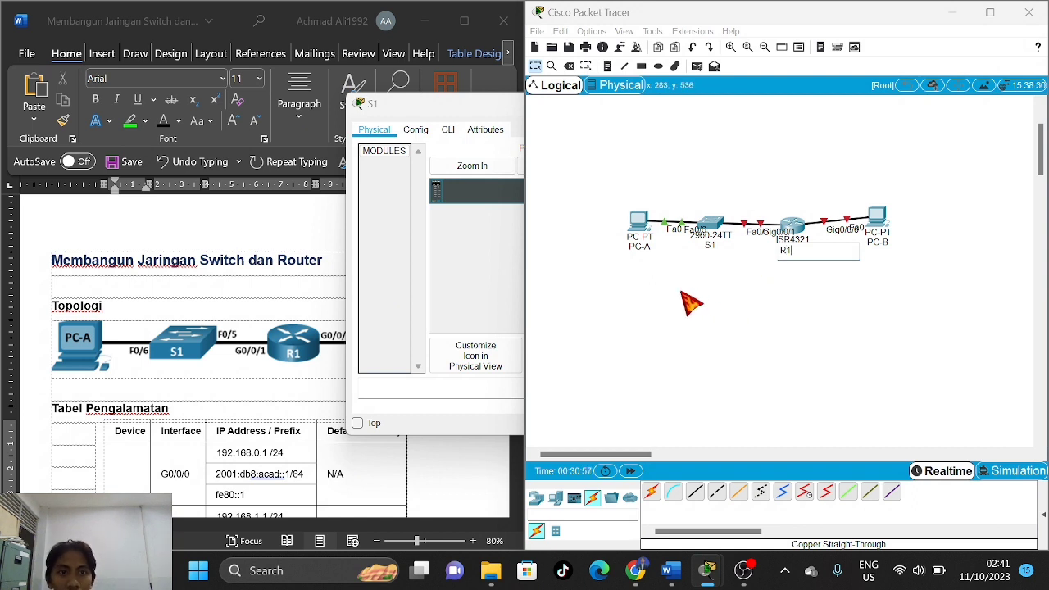
click(463, 105)
click(685, 105)
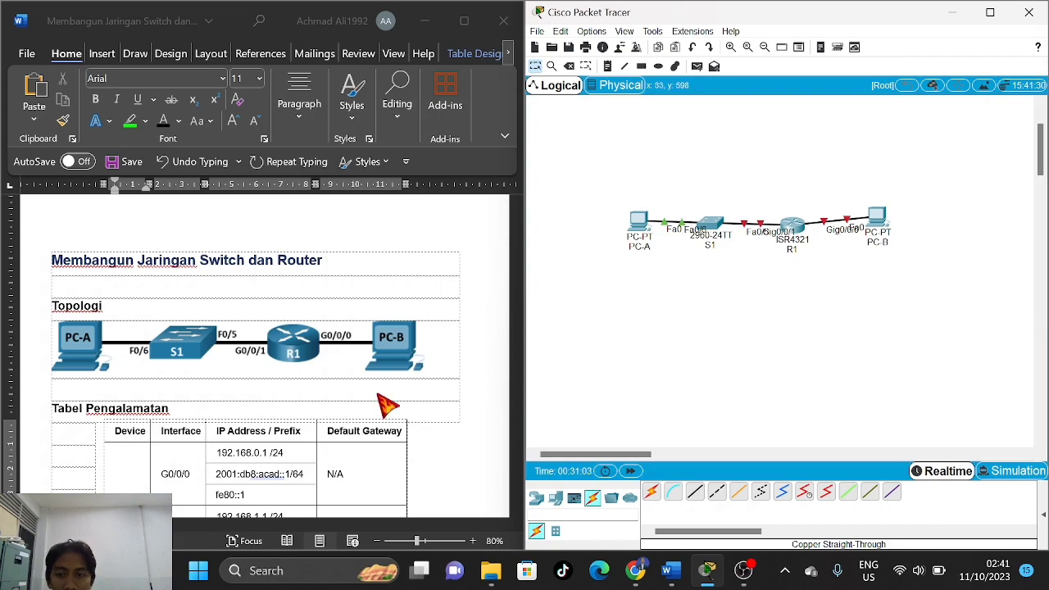
Step: Examine the lab document's Latihan 1 and Latihan 2 instructions for cabling, device initialisation and PC addressing
scroll(385, 403, down, 10)
scroll(385, 402, down, 15)
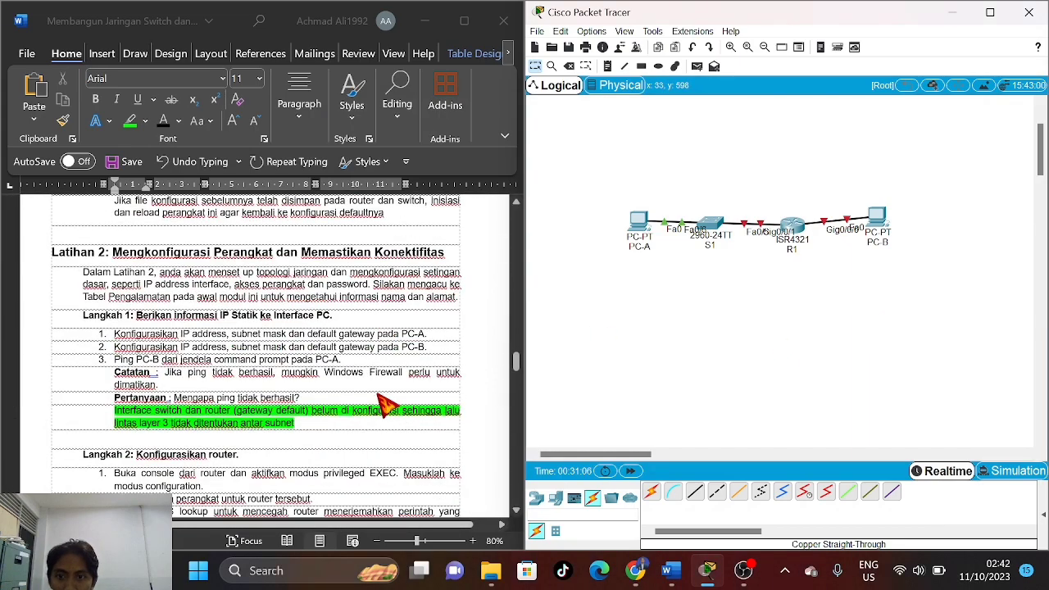
scroll(386, 404, down, 8)
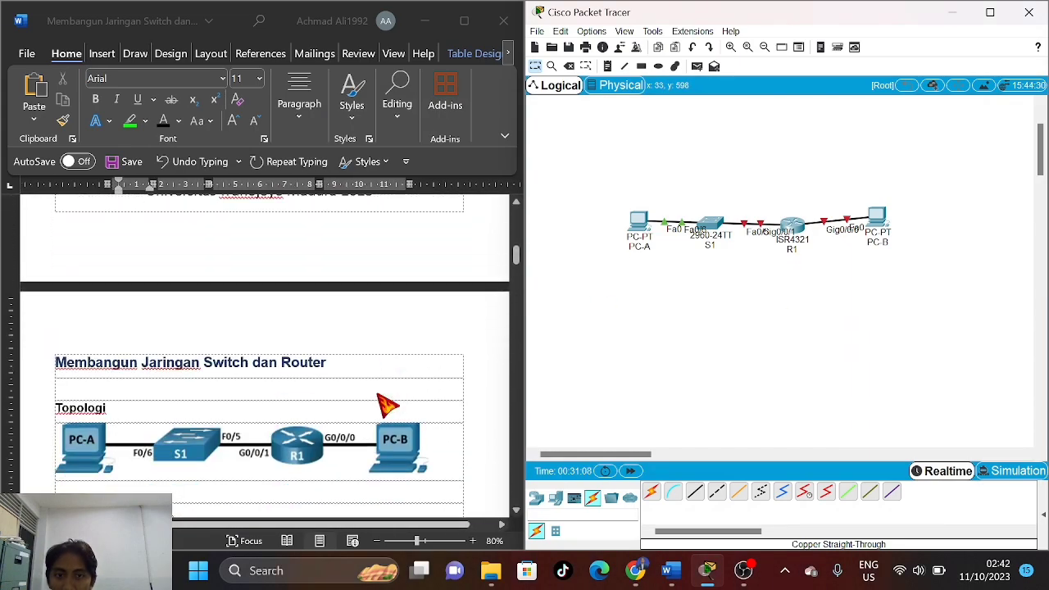
scroll(385, 402, up, 2)
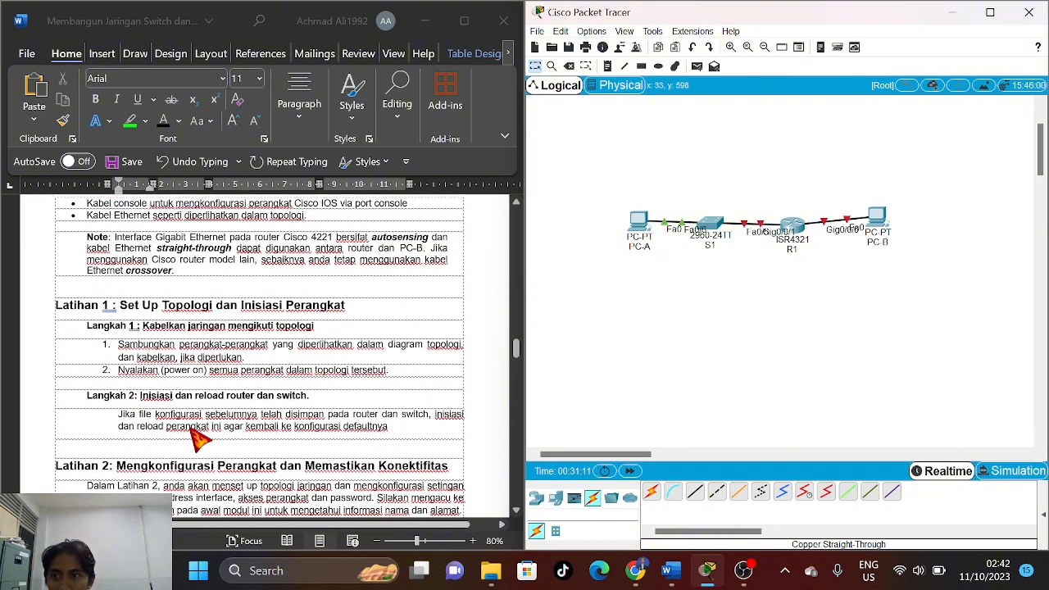
scroll(266, 315, up, 4)
scroll(266, 315, down, 3)
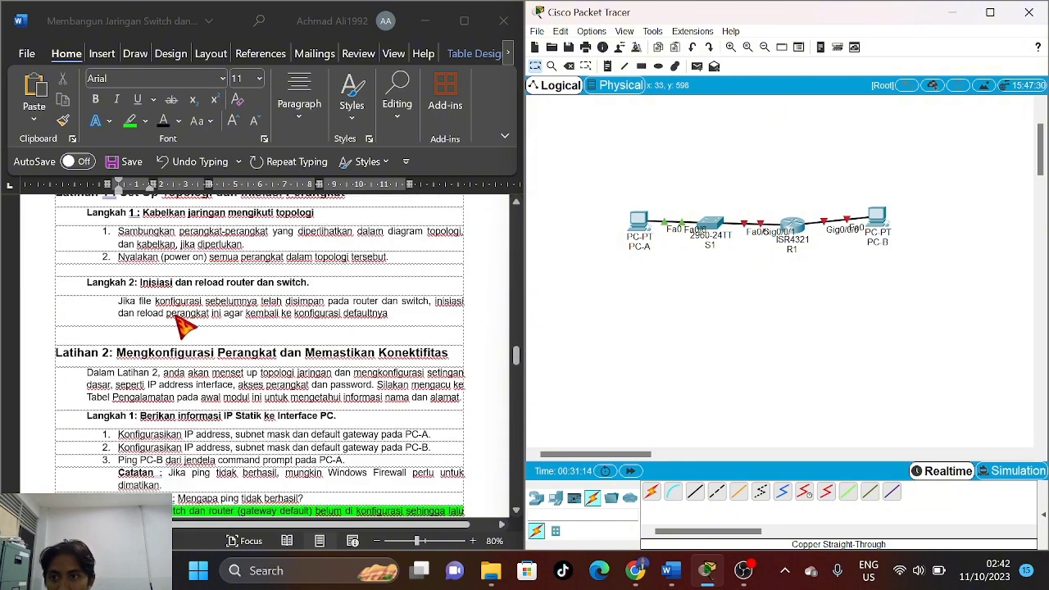
scroll(186, 327, up, 1)
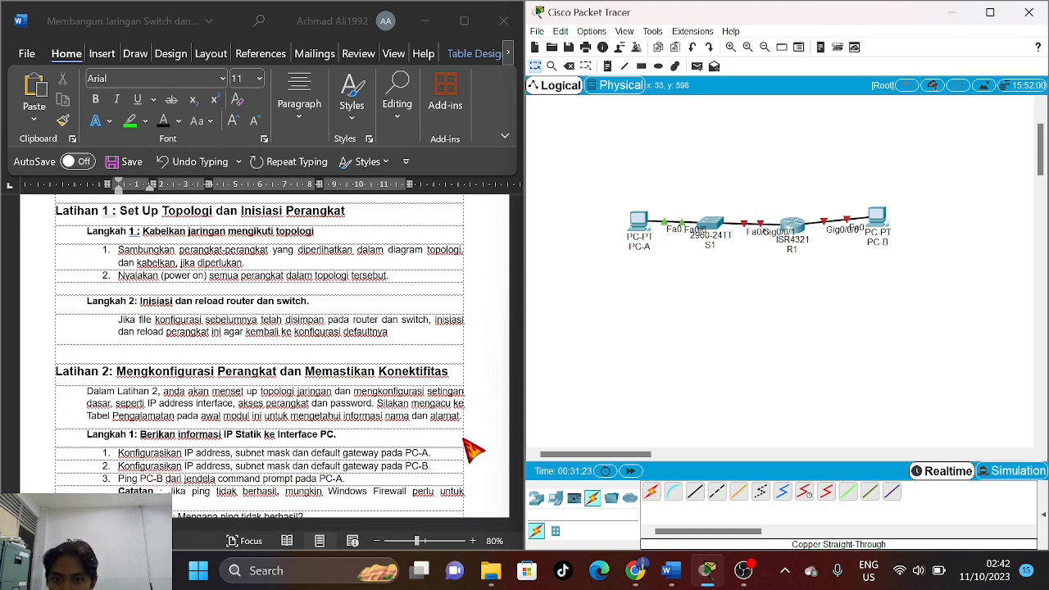
scroll(393, 421, up, 15)
scroll(394, 421, up, 5)
scroll(562, 286, up, 3)
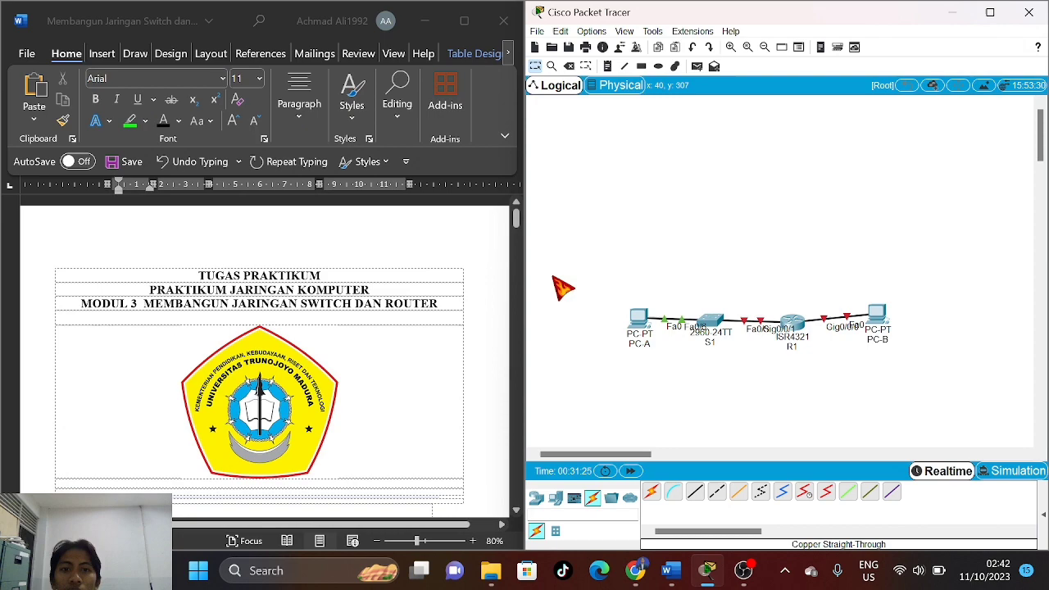
Step: Give PC-A the static IPv4 address 192.168.1.3, subnet mask 255.255.255.0 and default gateway 191.168.1.1
click(630, 326)
drag(414, 72, 647, 55)
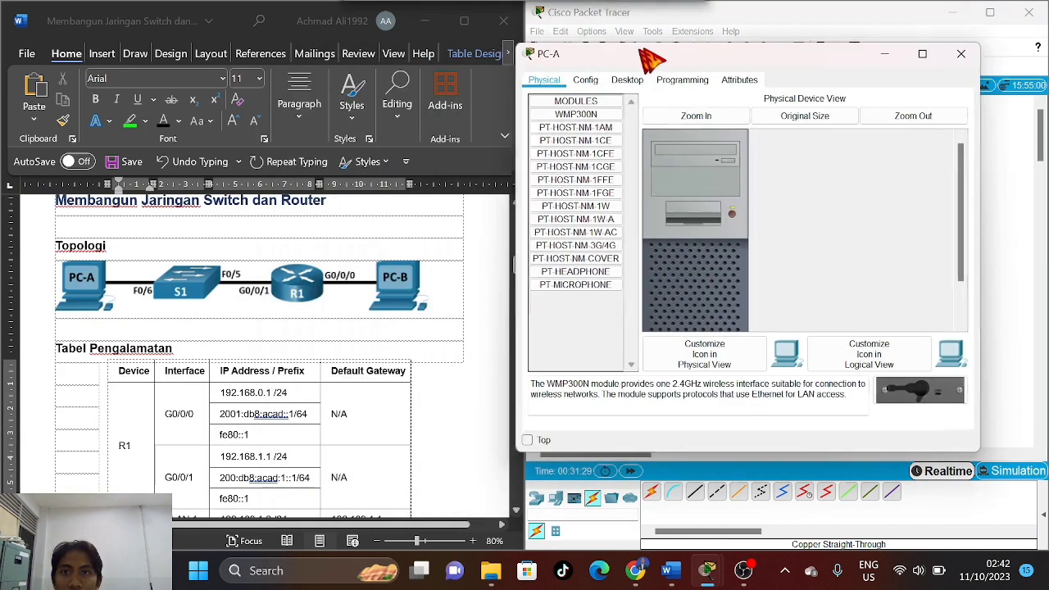
click(643, 77)
click(606, 110)
scroll(288, 297, up, 5)
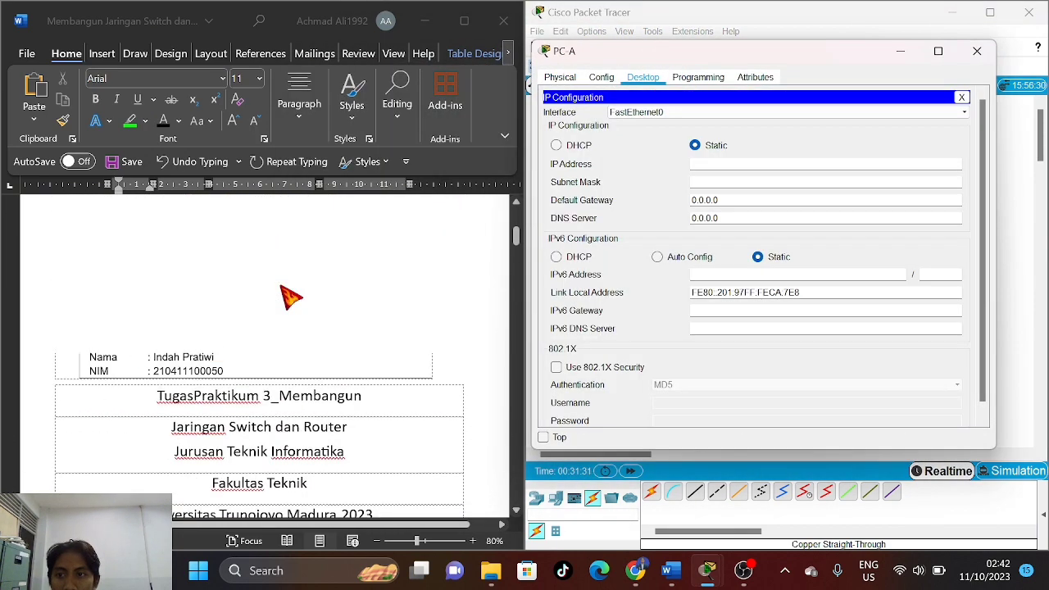
scroll(288, 296, down, 5)
scroll(289, 296, down, 5)
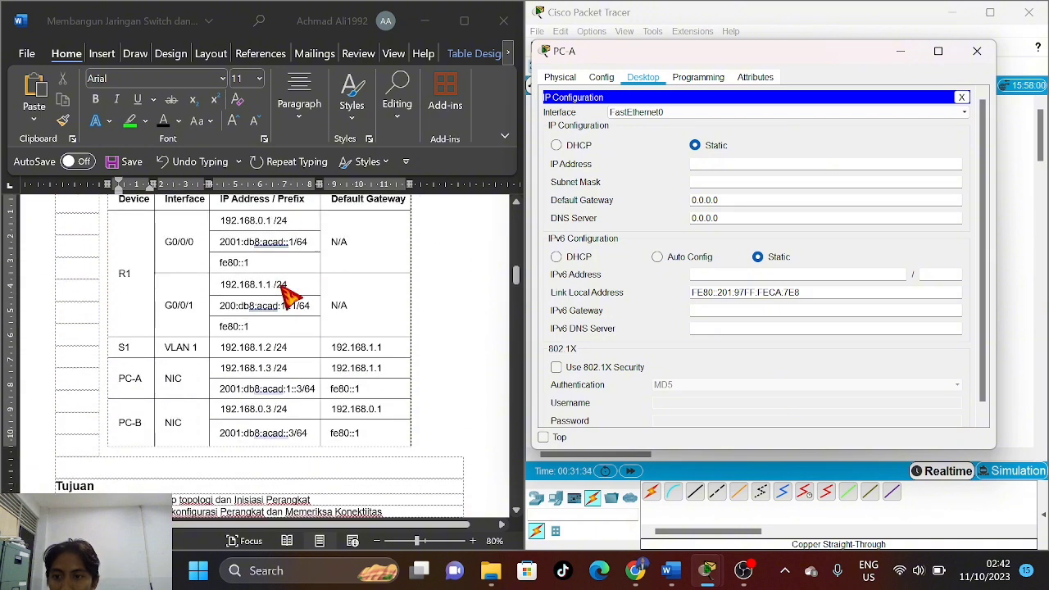
click(732, 164)
text(192.168.1.3)
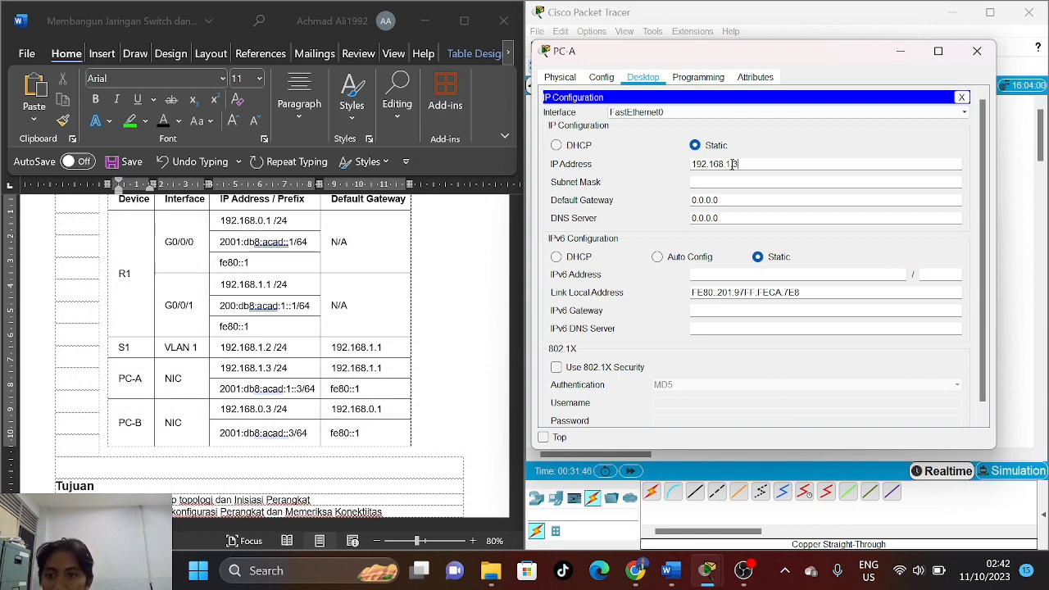
click(811, 182)
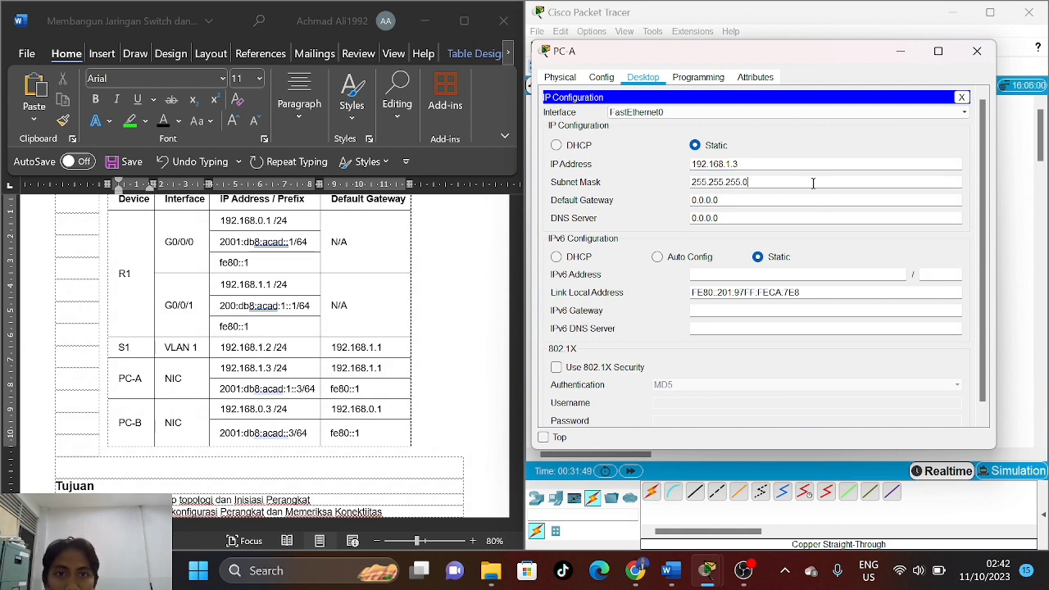
click(766, 201)
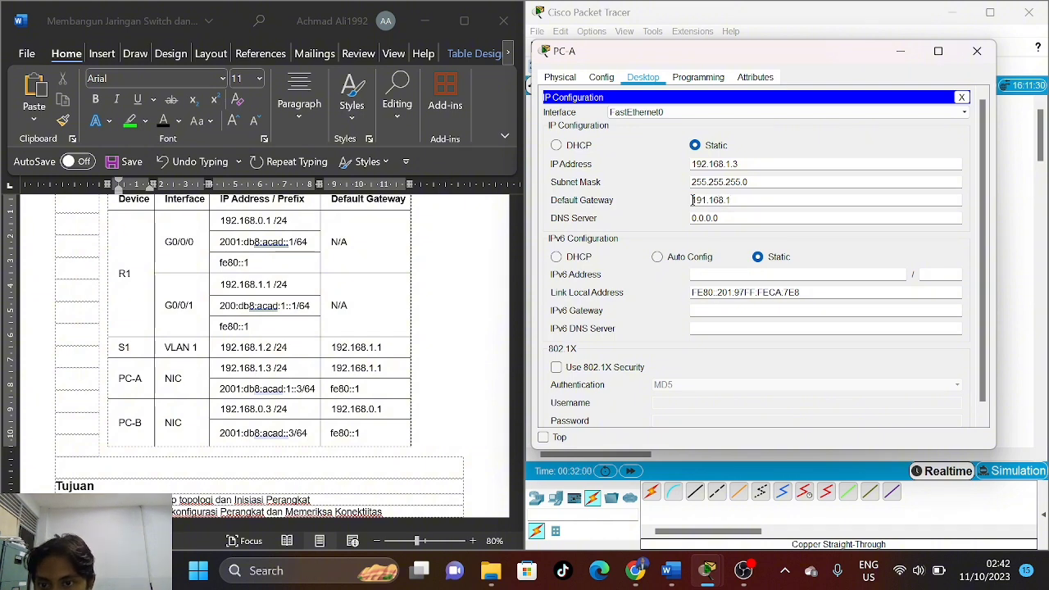
Step: Set PC-A's IPv6 address to 2001:db8:acad:1::3/64 and its IPv6 gateway to fe80::1, and close the PC-A window
click(760, 277)
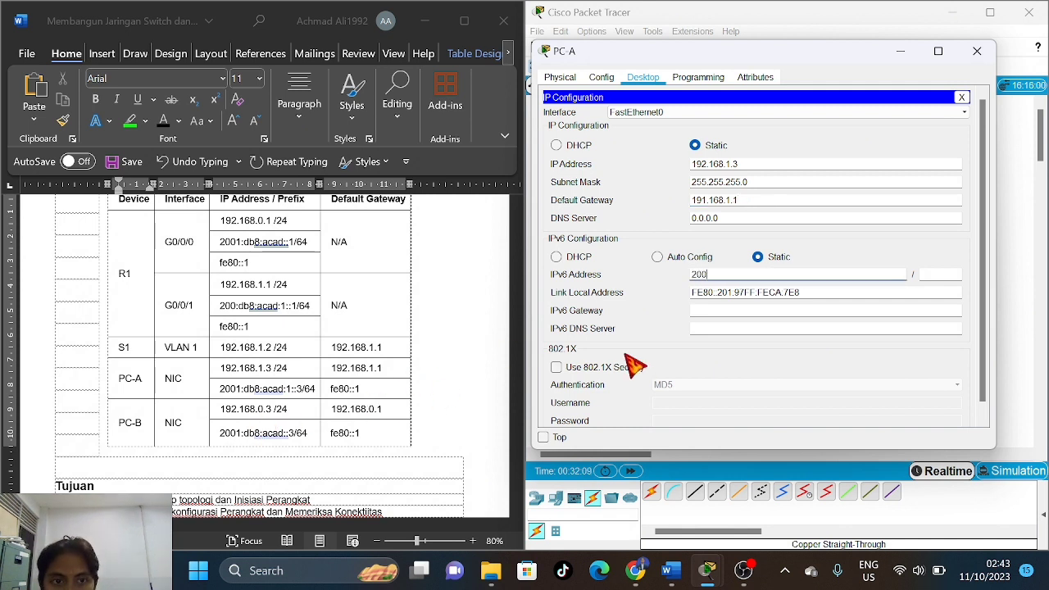
key(Caps_Lock)
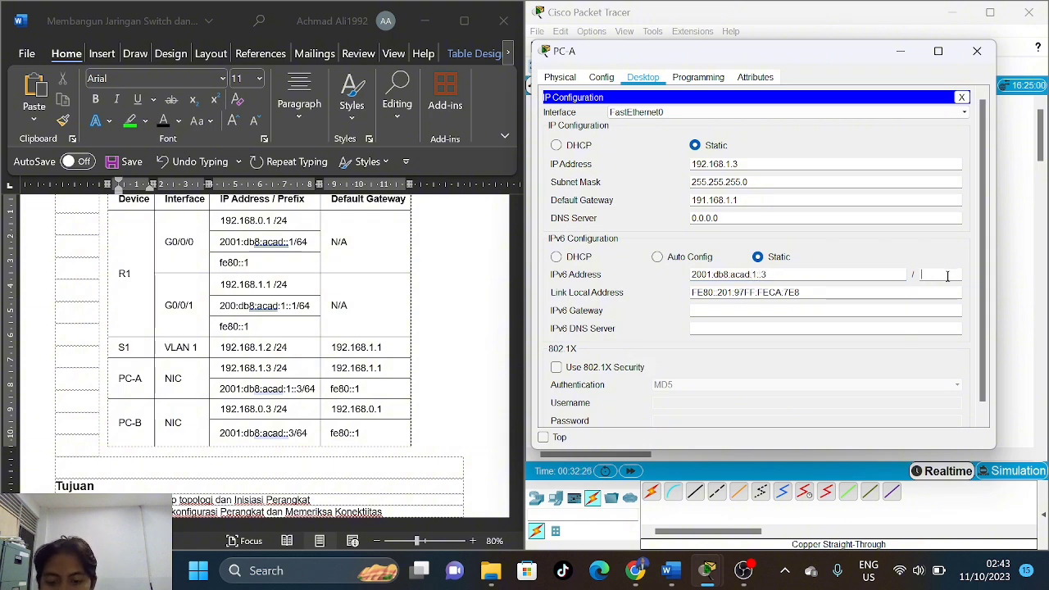
text(64)
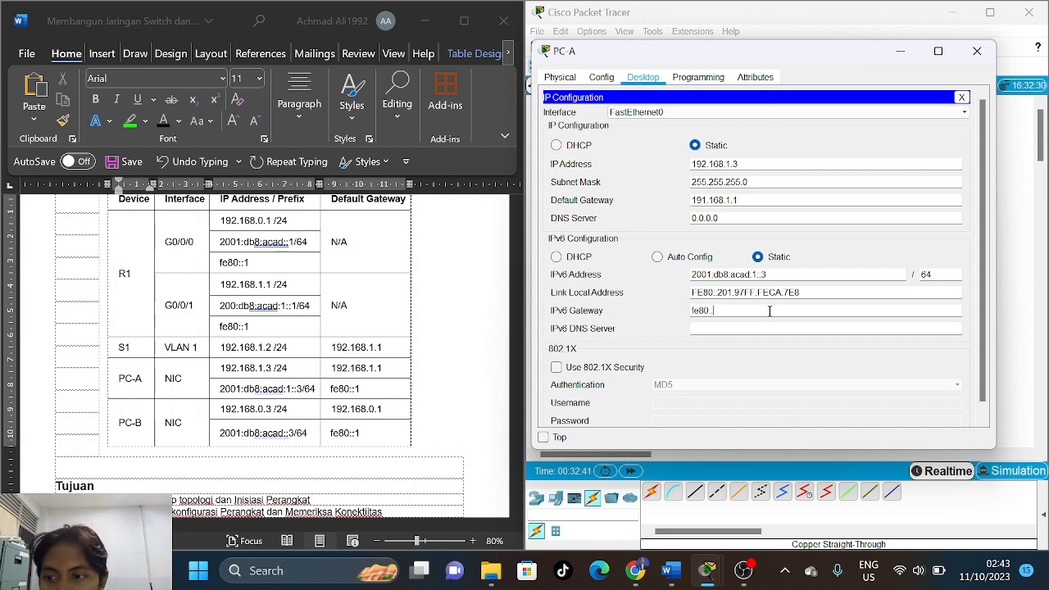
click(963, 99)
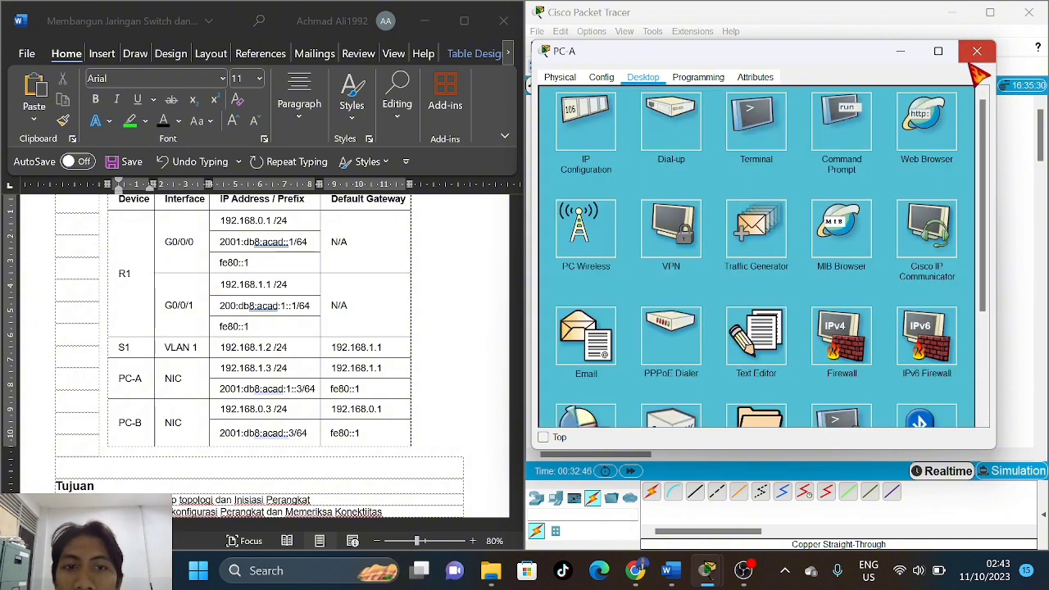
click(973, 56)
Step: Give PC-B the static IPv4 address 192.168.0.3, subnet mask 255.255.255.0 and default gateway 192.168.0.1
click(875, 315)
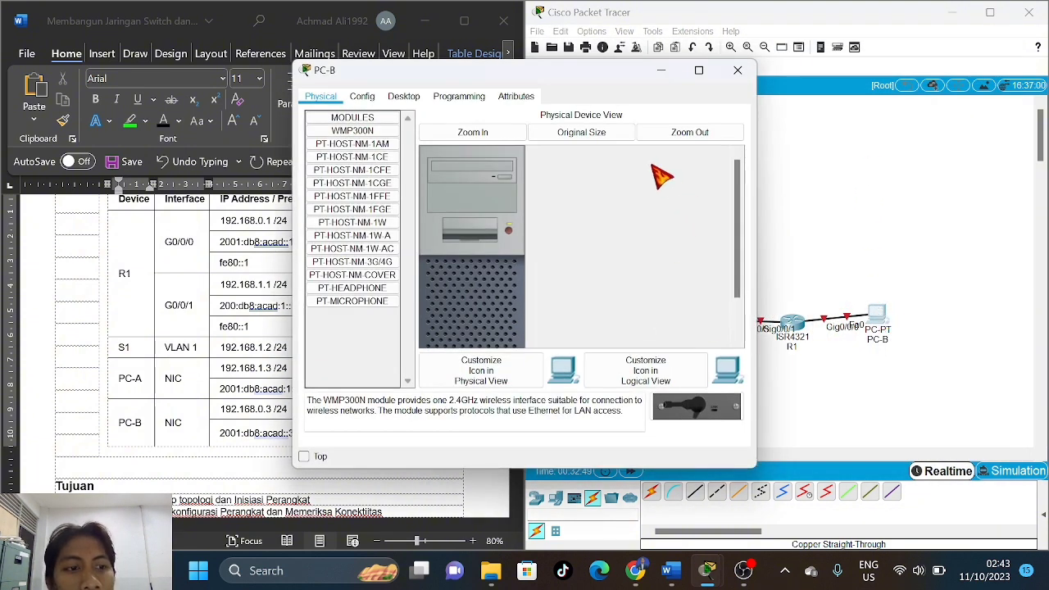
drag(513, 72, 751, 65)
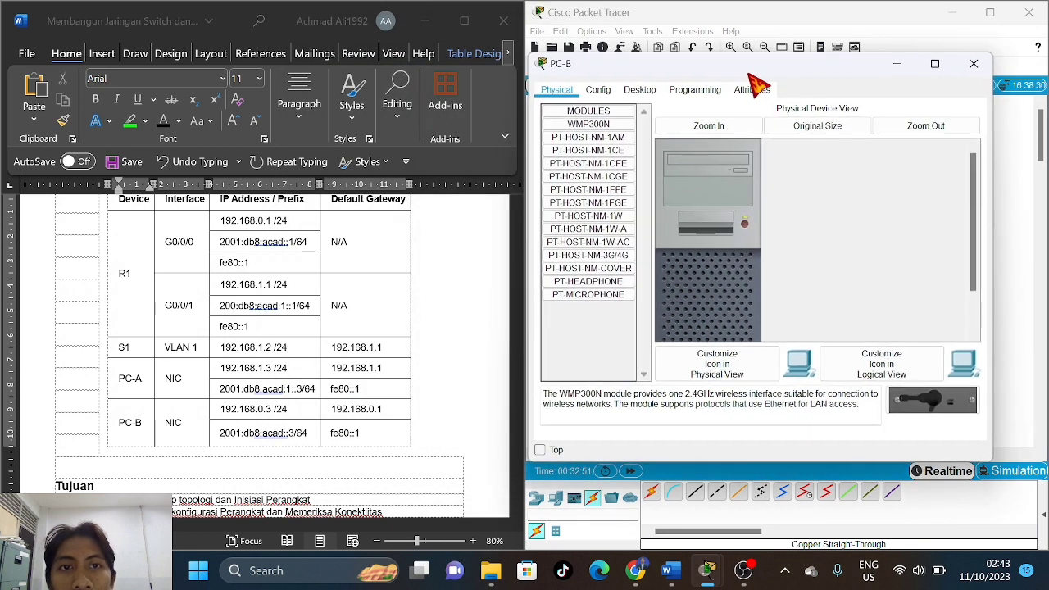
click(639, 92)
click(610, 131)
scroll(272, 311, down, 2)
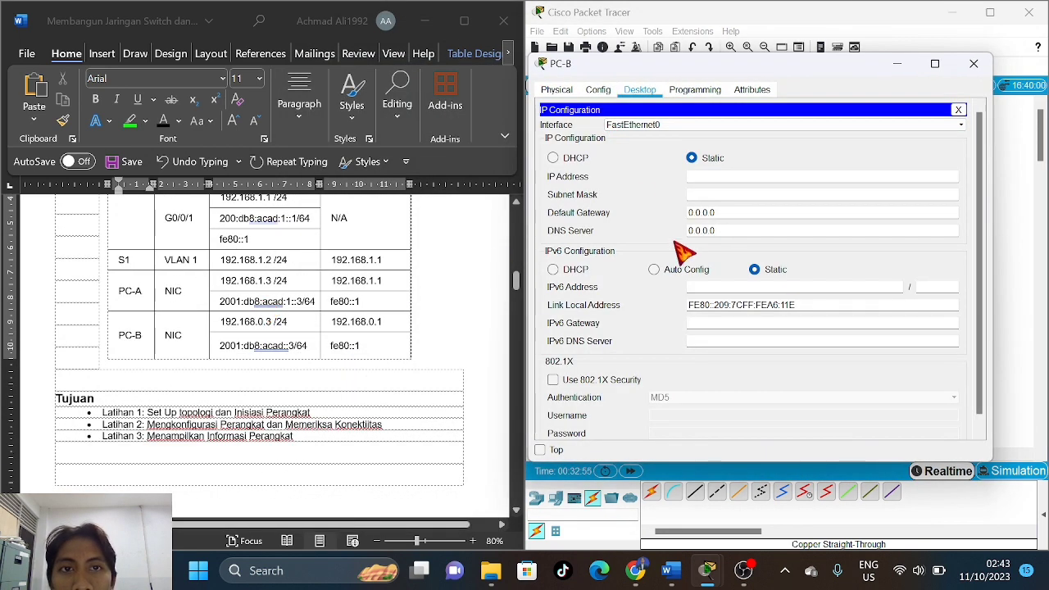
click(693, 179)
text(192.168.0.3)
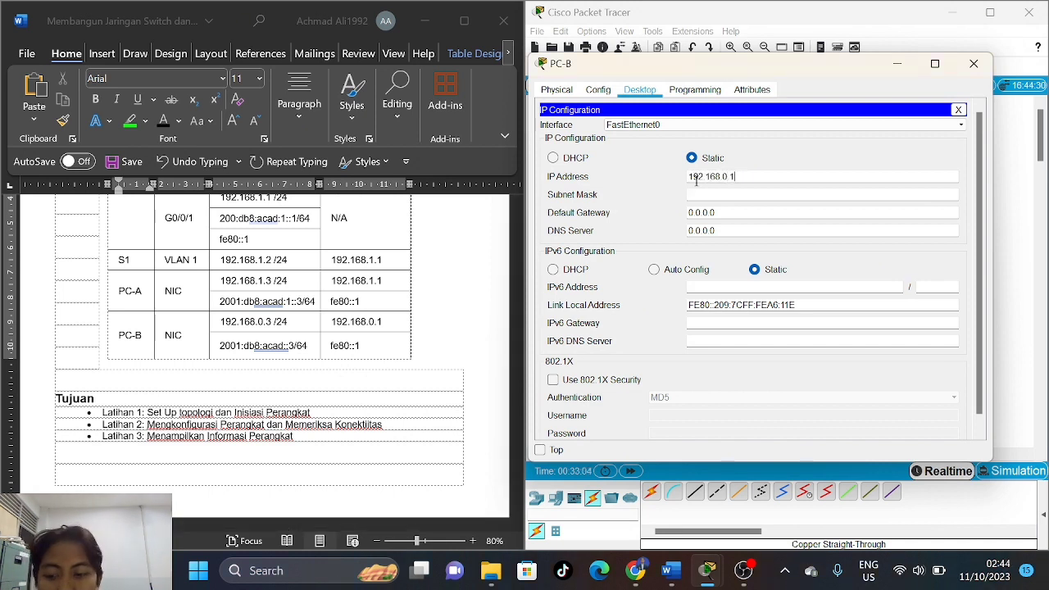
click(709, 194)
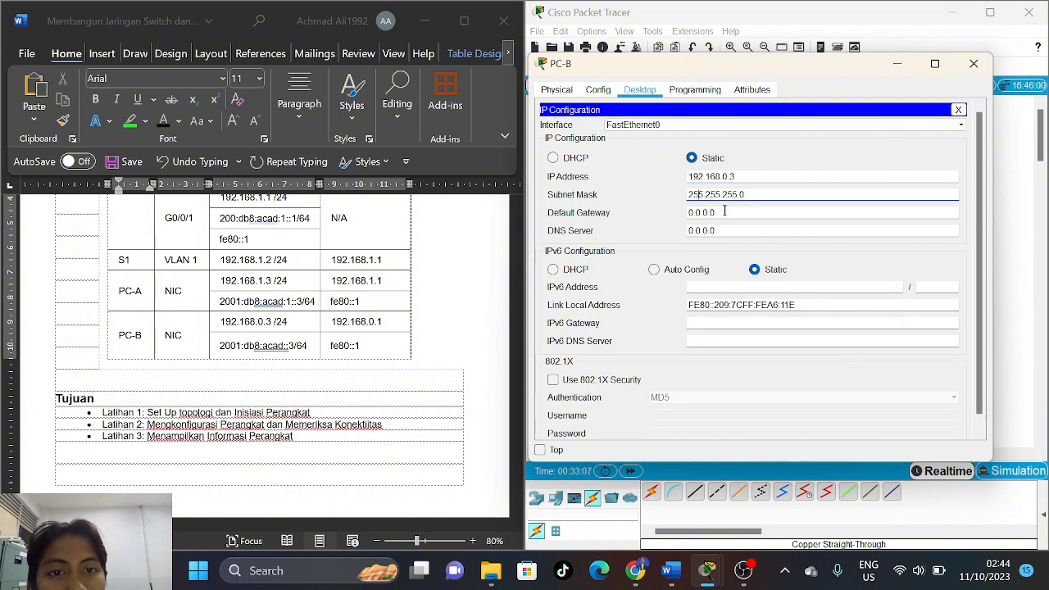
drag(724, 210, 667, 221)
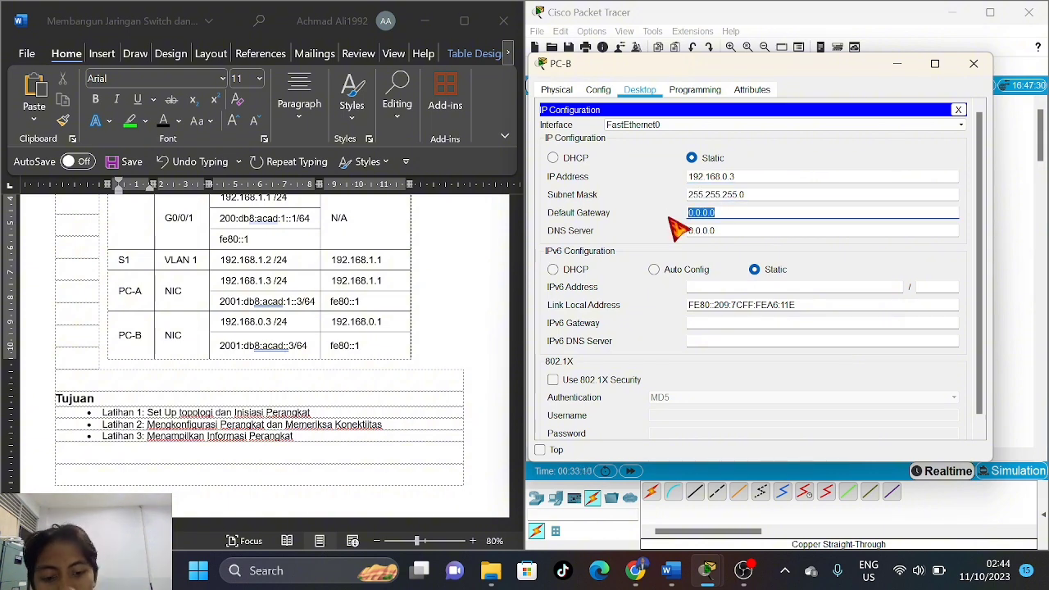
text(192.168.0.1)
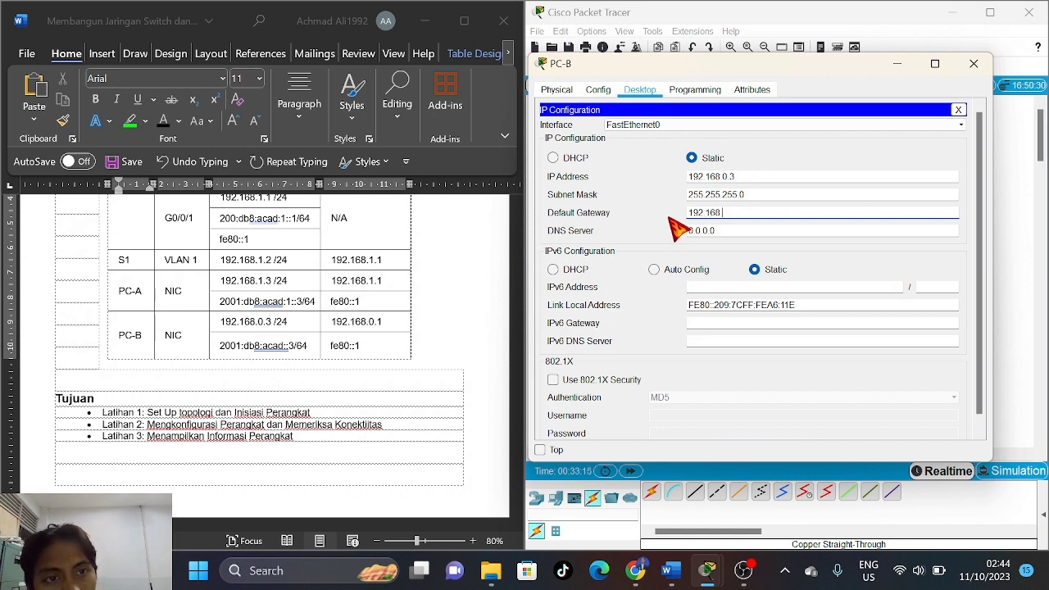
Step: Set PC-B's IPv6 address to 2001:db8:acad::3/64 and its IPv6 gateway to fe80::1, and close the PC-B window
click(737, 288)
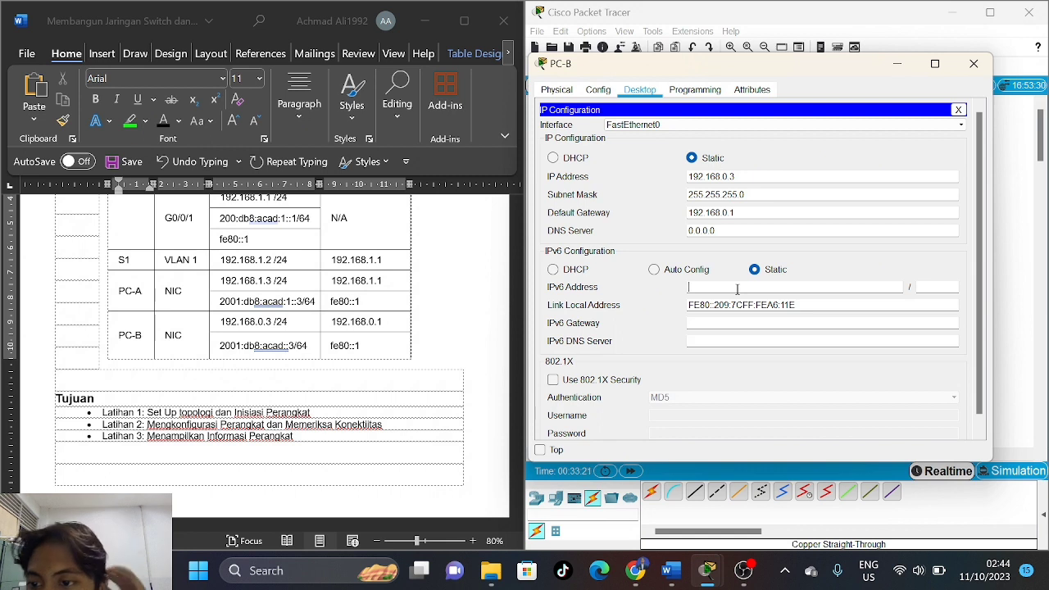
text(22)
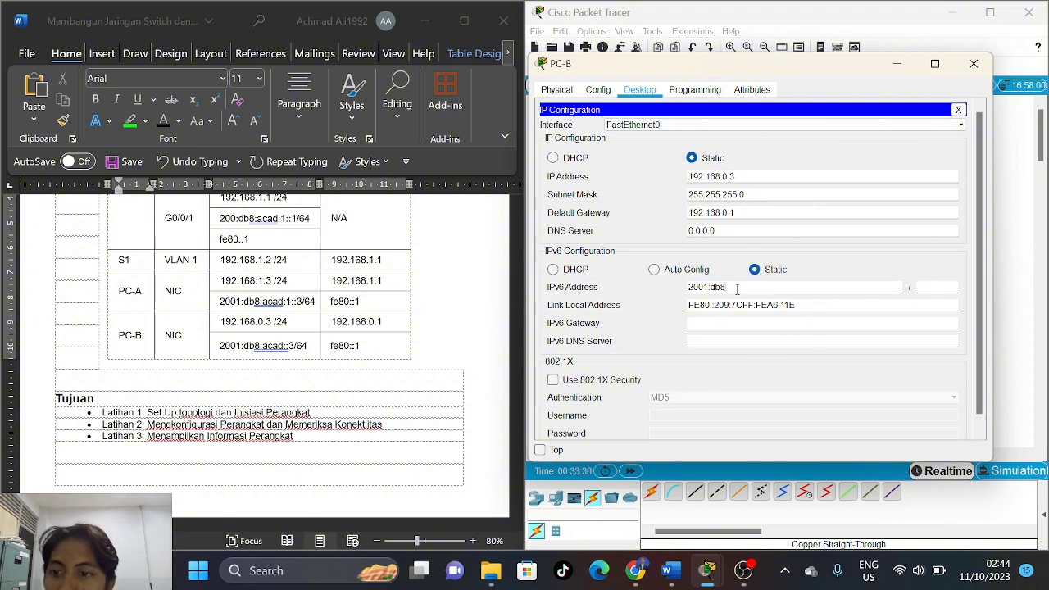
text(01:db8:acad::3)
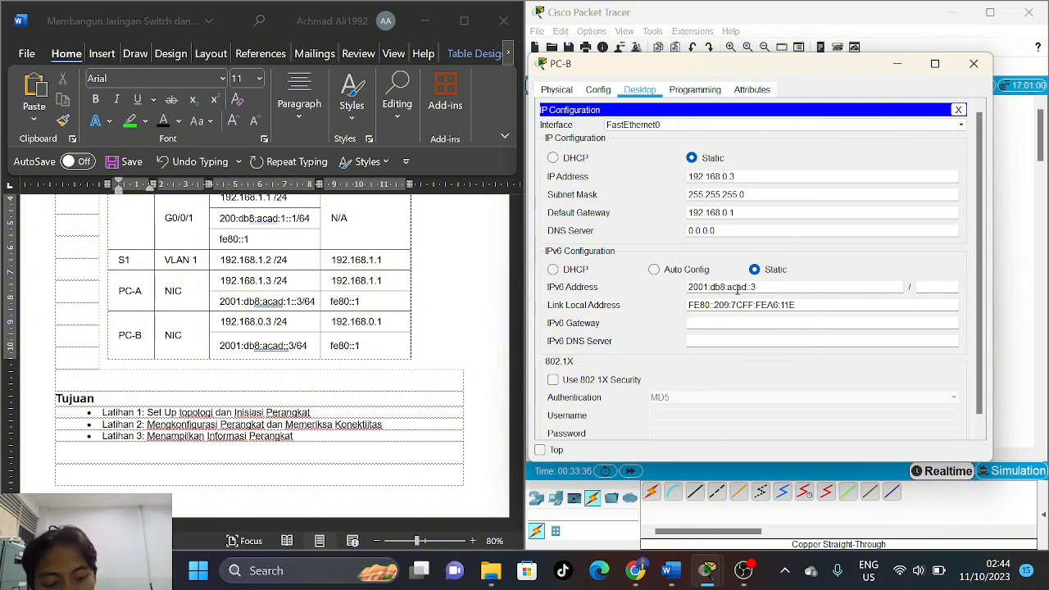
click(934, 286)
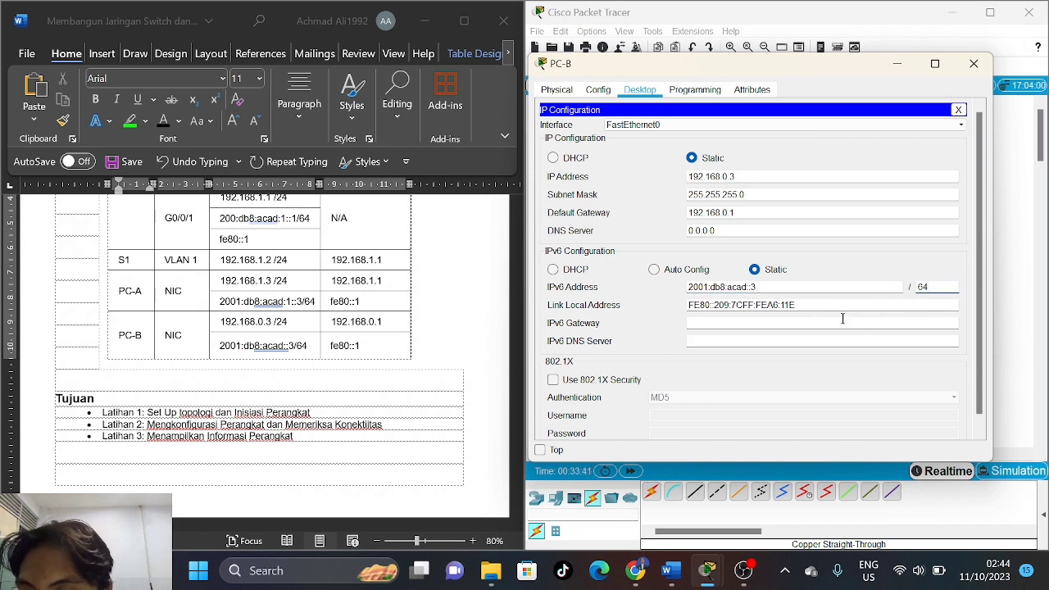
click(801, 328)
text(fe80::1)
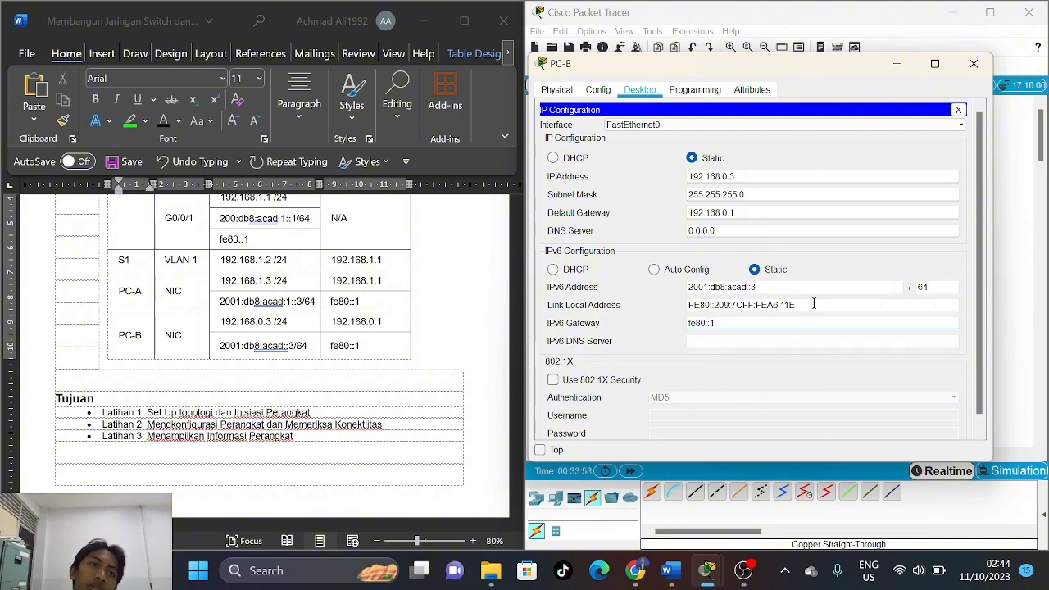
click(958, 108)
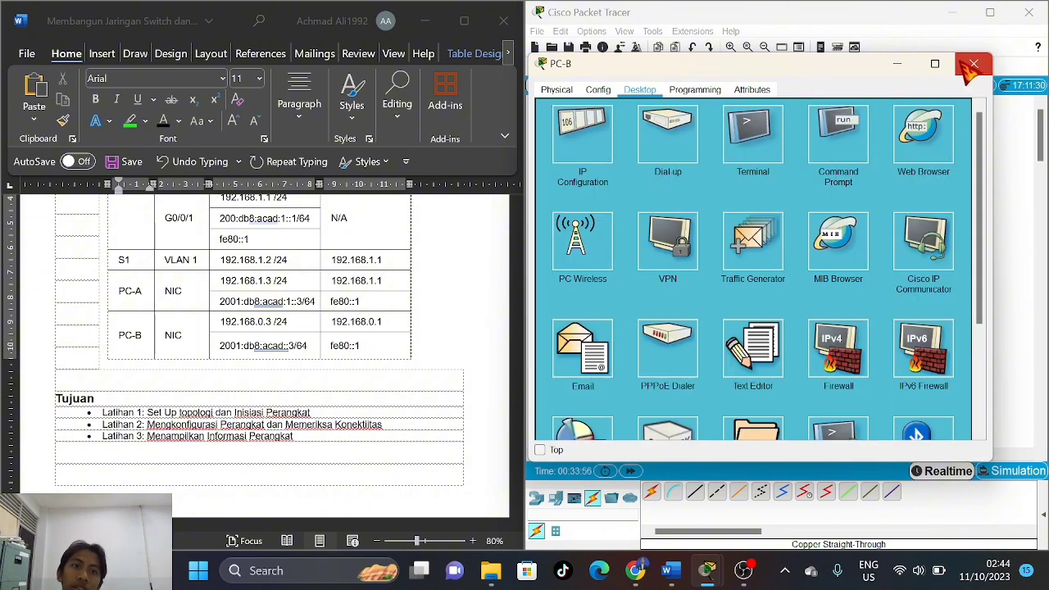
click(970, 71)
Step: Find the ping instruction under Latihan 2 in the lab document and open the command prompt on PC-A
scroll(402, 306, down, 10)
scroll(403, 310, down, 10)
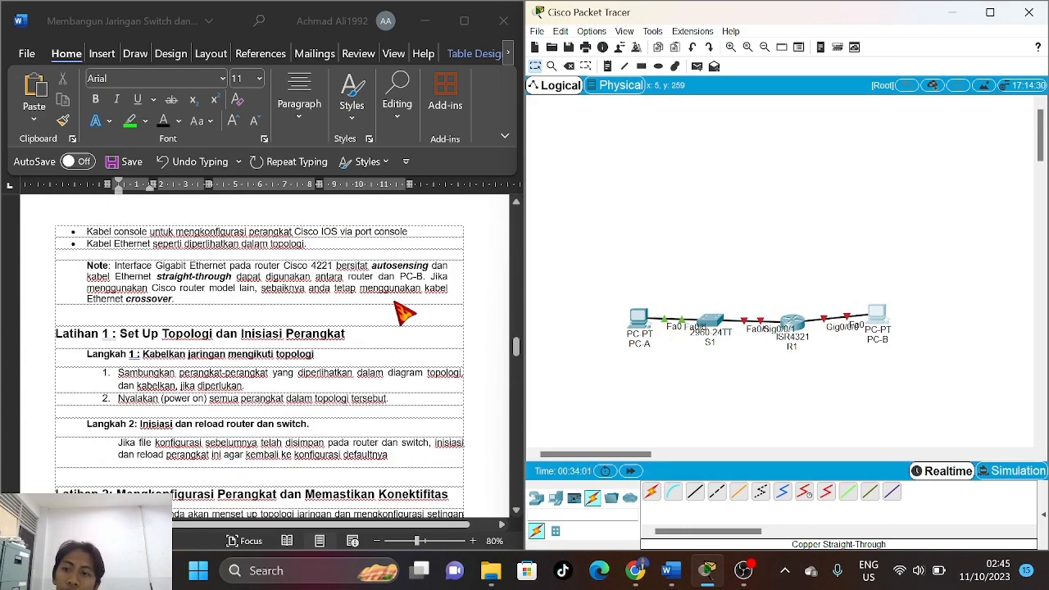
scroll(361, 358, down, 5)
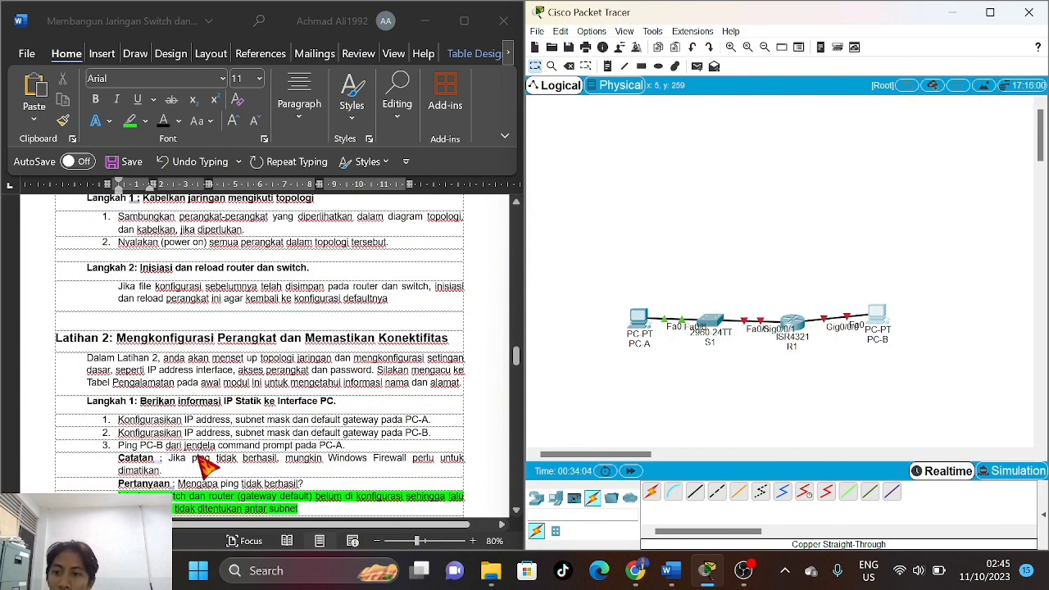
click(656, 340)
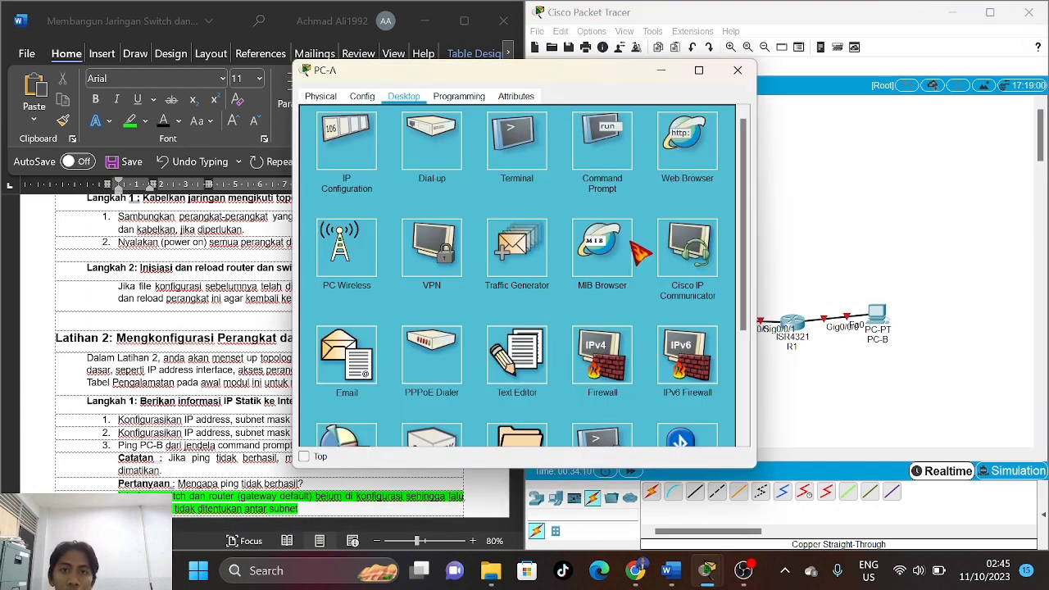
drag(590, 82, 865, 83)
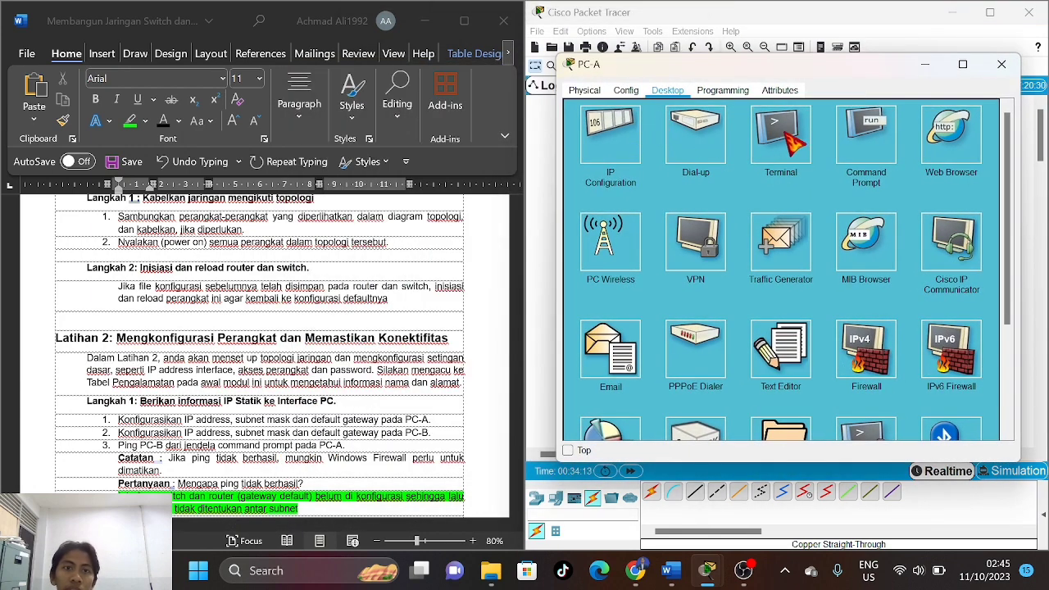
click(865, 137)
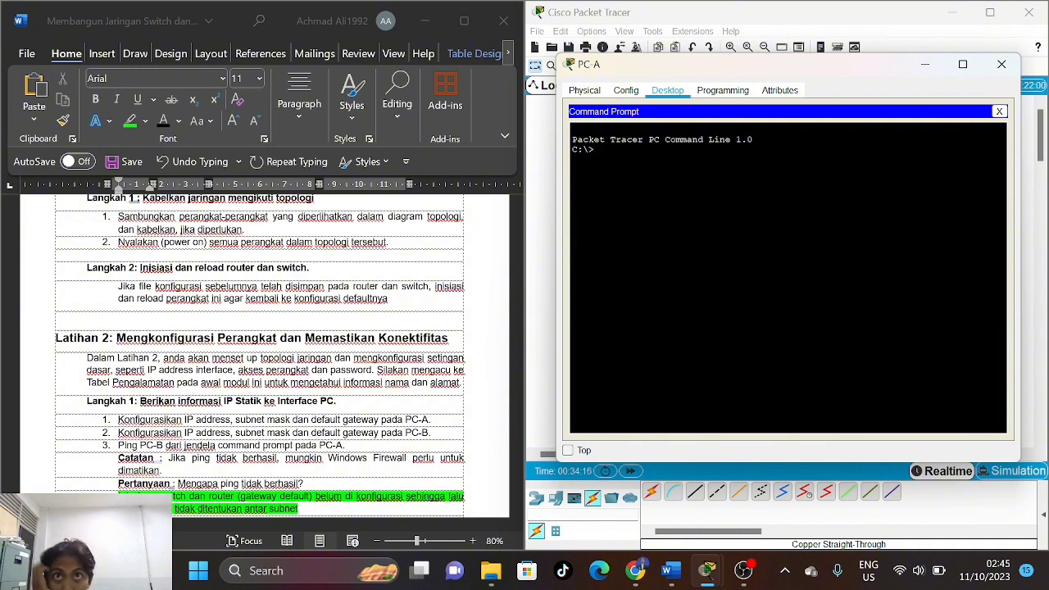
Step: Ping PC-B at 192.168.0.3 from PC-A's command prompt
scroll(340, 236, up, 2)
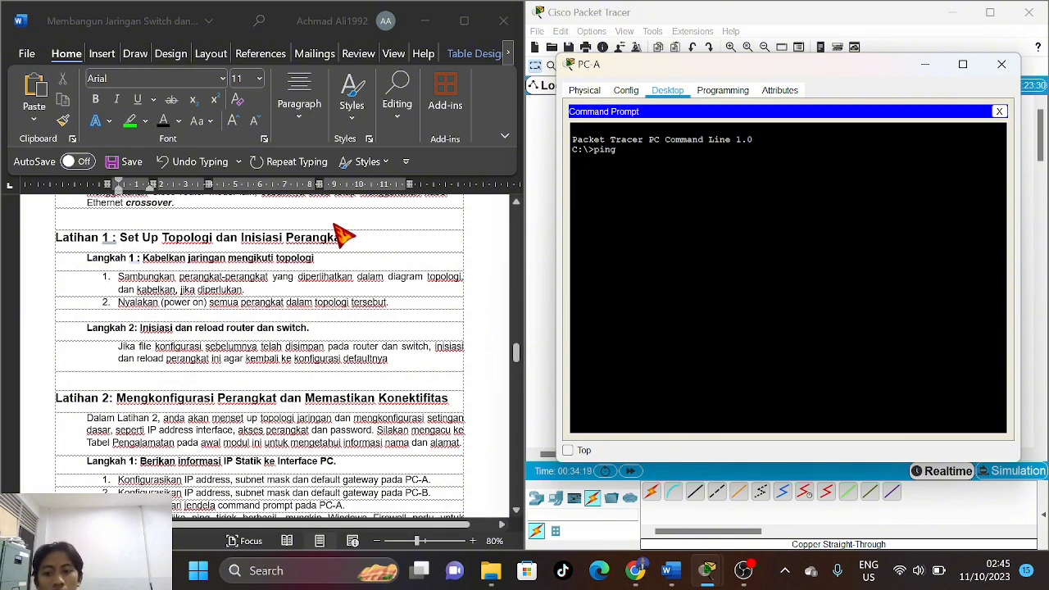
text(ping 192.168.0)
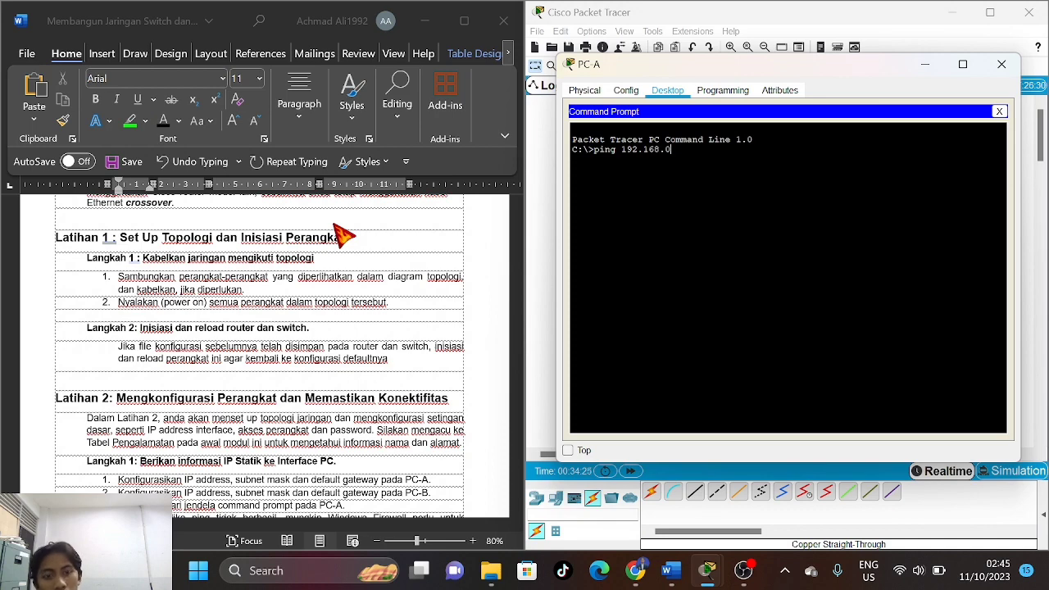
text(.)
scroll(340, 235, down, 10)
text(3)
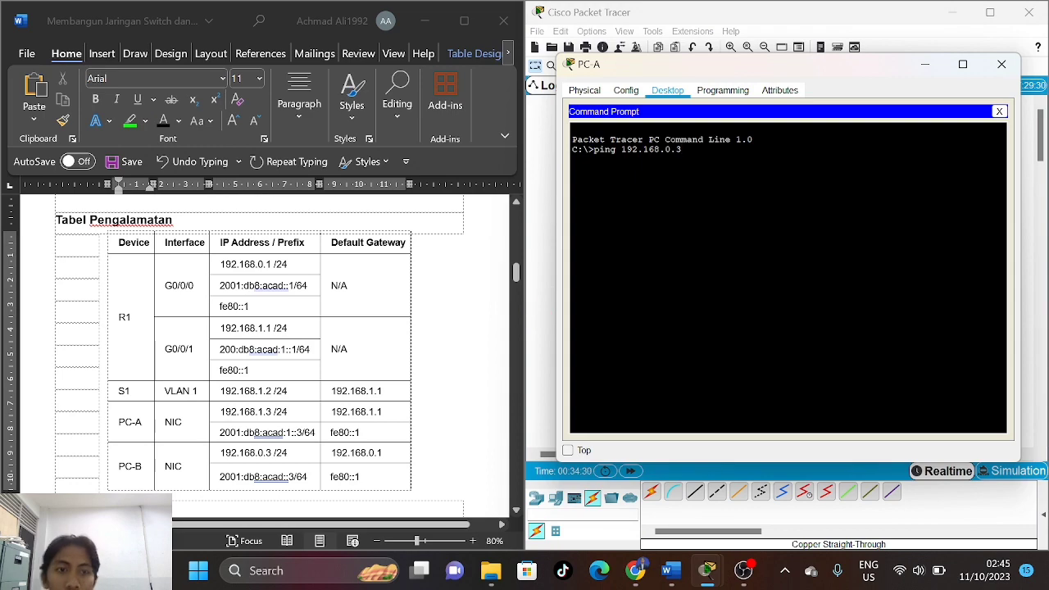
key(Return)
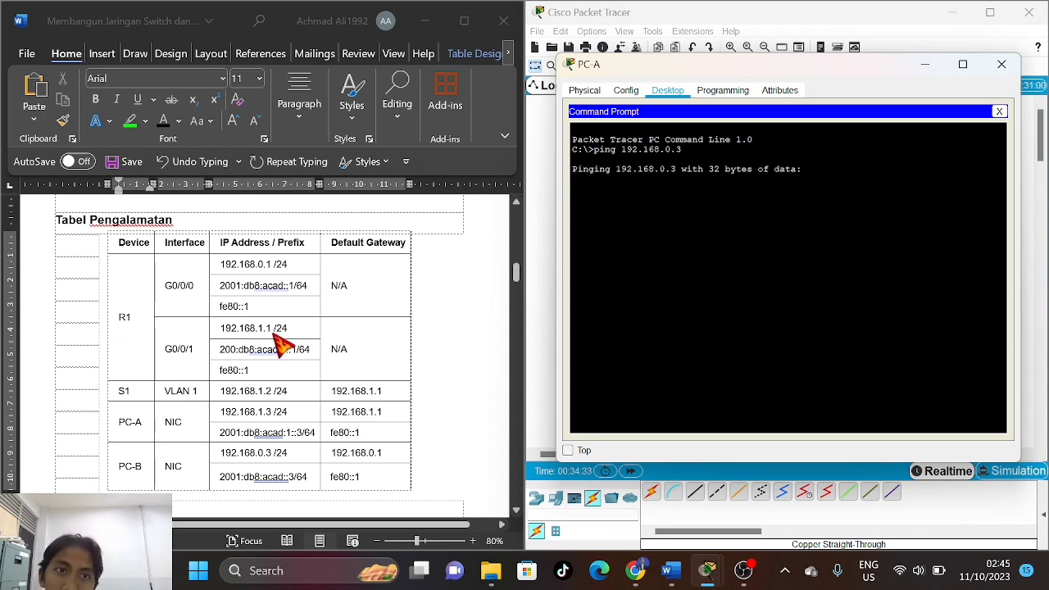
Step: Read the lab document's question about the ping and the router configuration instructions under Langkah 2
scroll(278, 340, down, 10)
scroll(278, 340, down, 8)
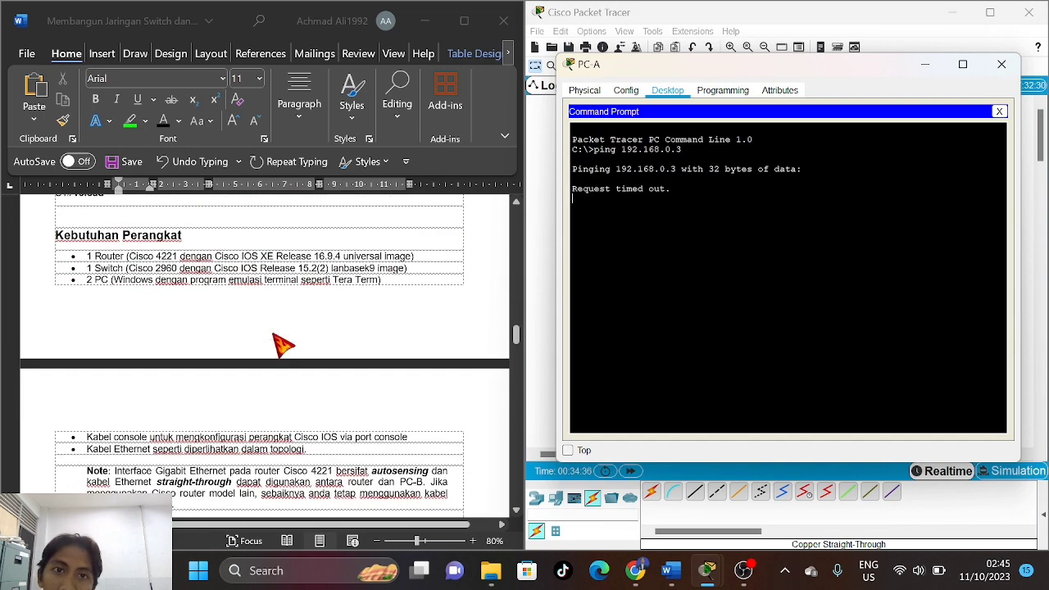
scroll(283, 344, down, 8)
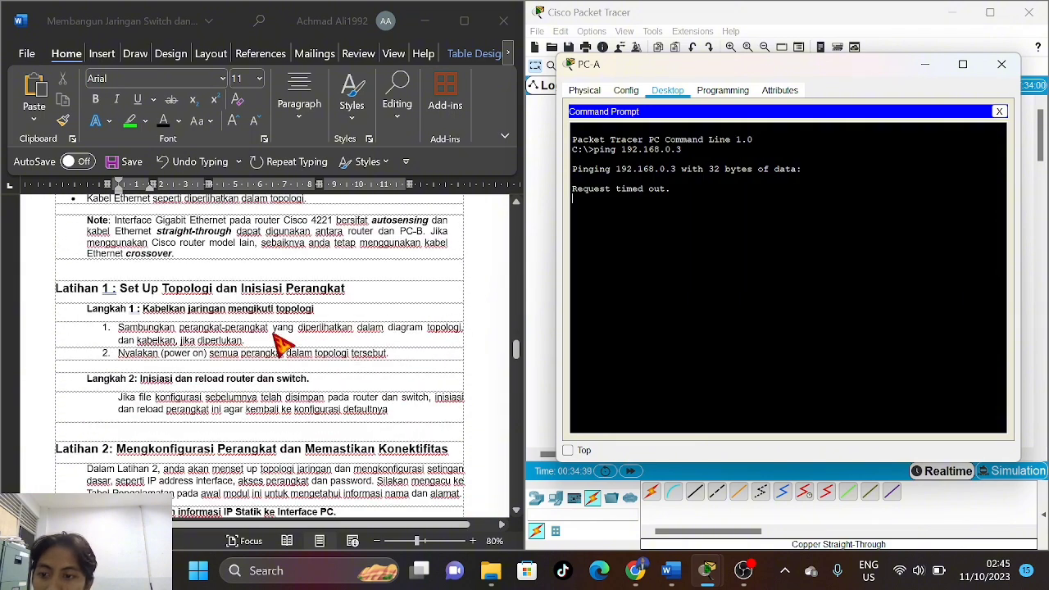
scroll(278, 344, down, 4)
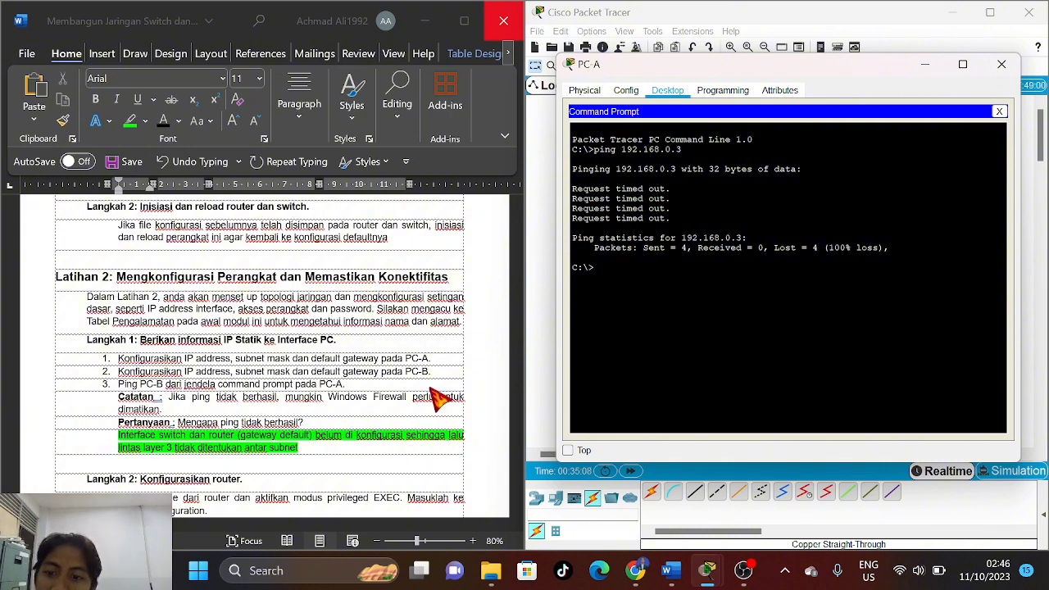
scroll(373, 401, down, 3)
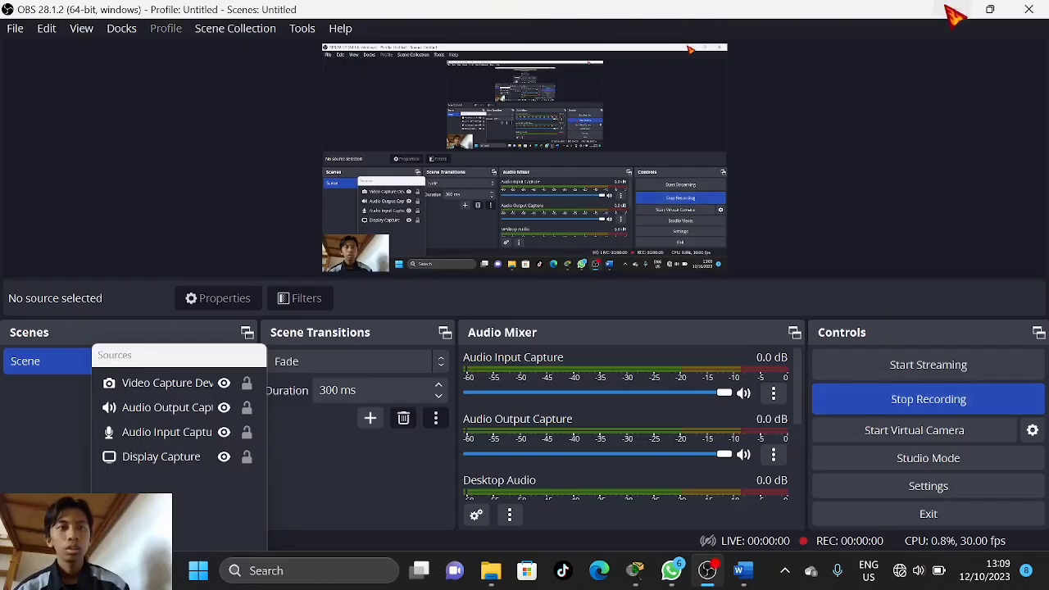
click(950, 13)
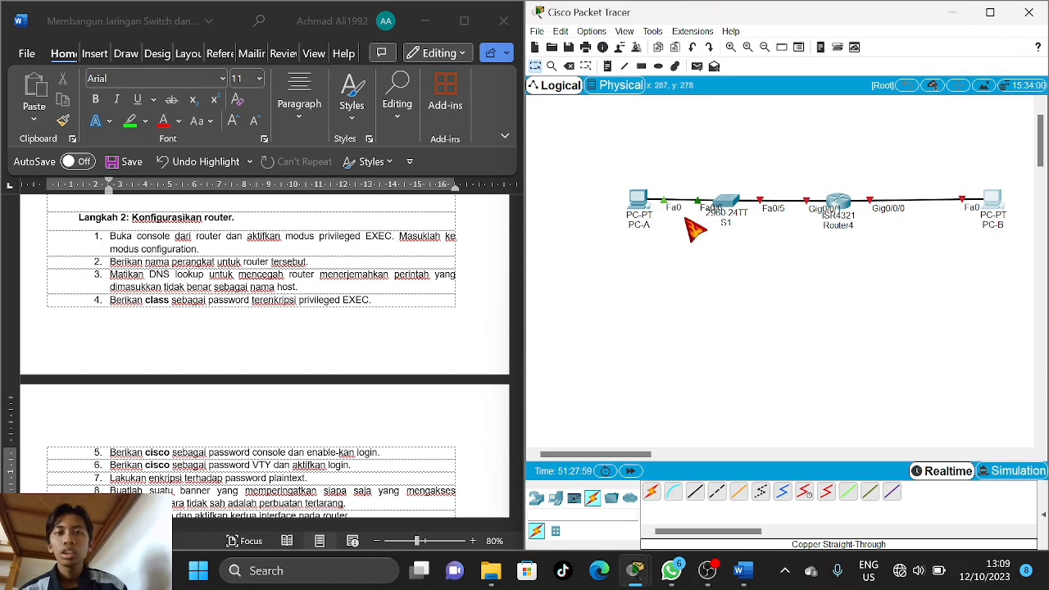
scroll(689, 231, right, 1)
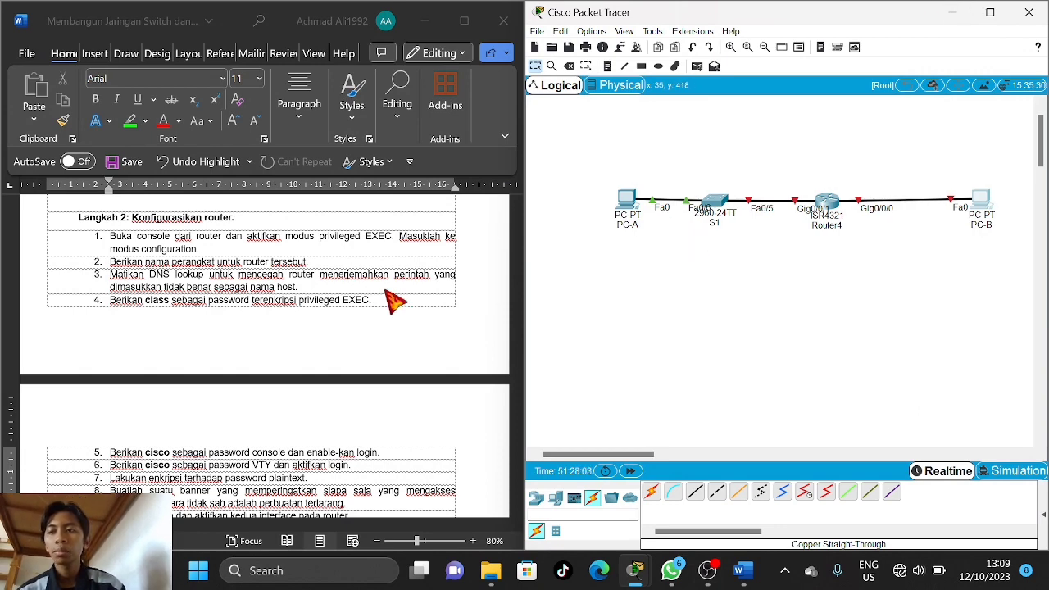
scroll(396, 301, up, 1)
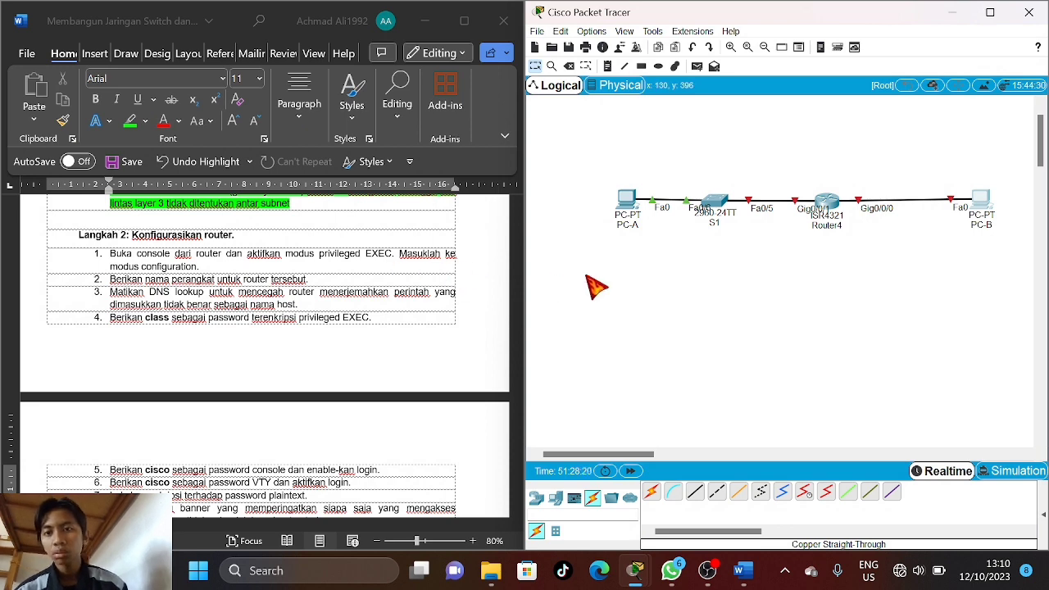
Step: Open the command-line interface of the ISR4321 router and answer no to the initial configuration dialog
click(835, 210)
click(449, 132)
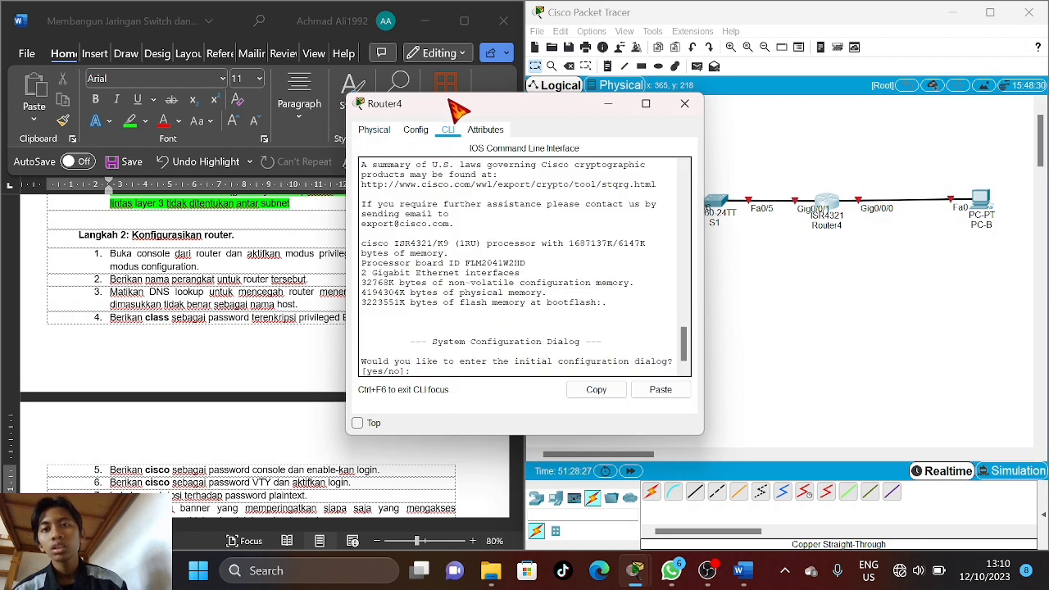
drag(454, 105, 619, 107)
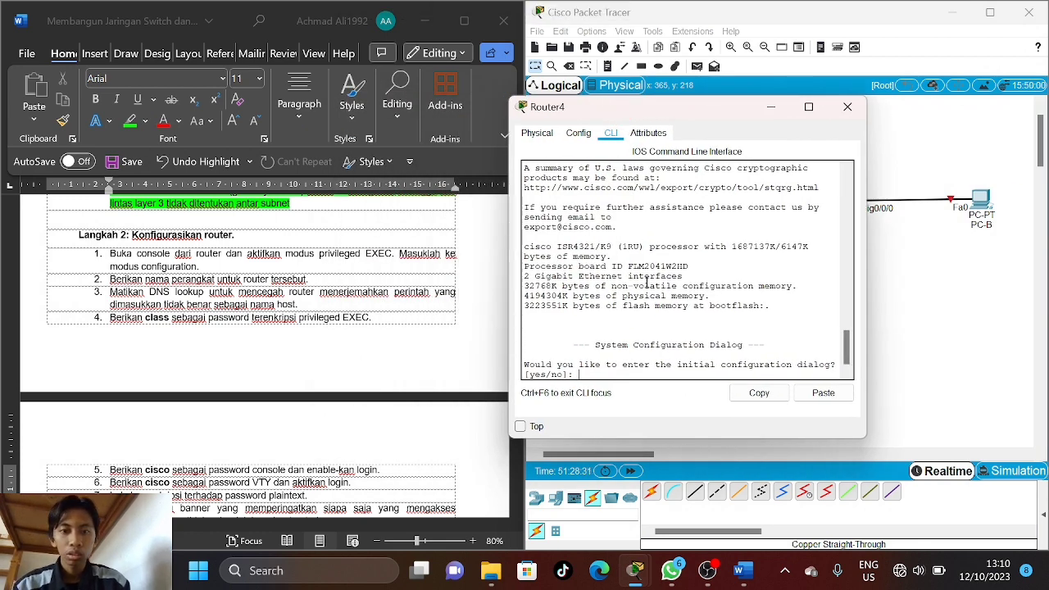
text(no)
key(Return)
key(Return)
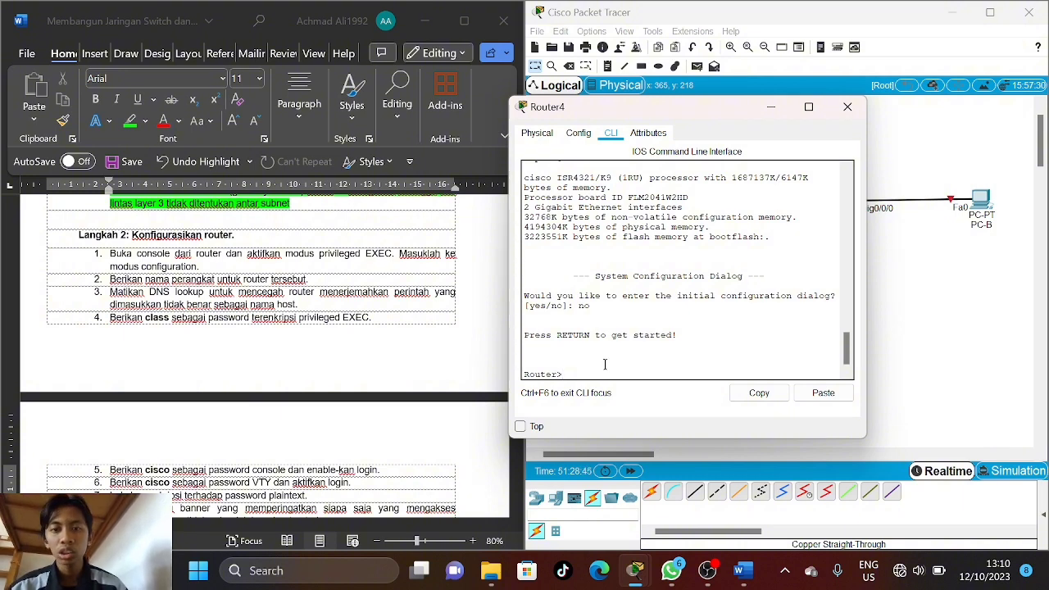
Step: Enter privileged EXEC mode with enable and global configuration mode with conf t on the router
text(enab)
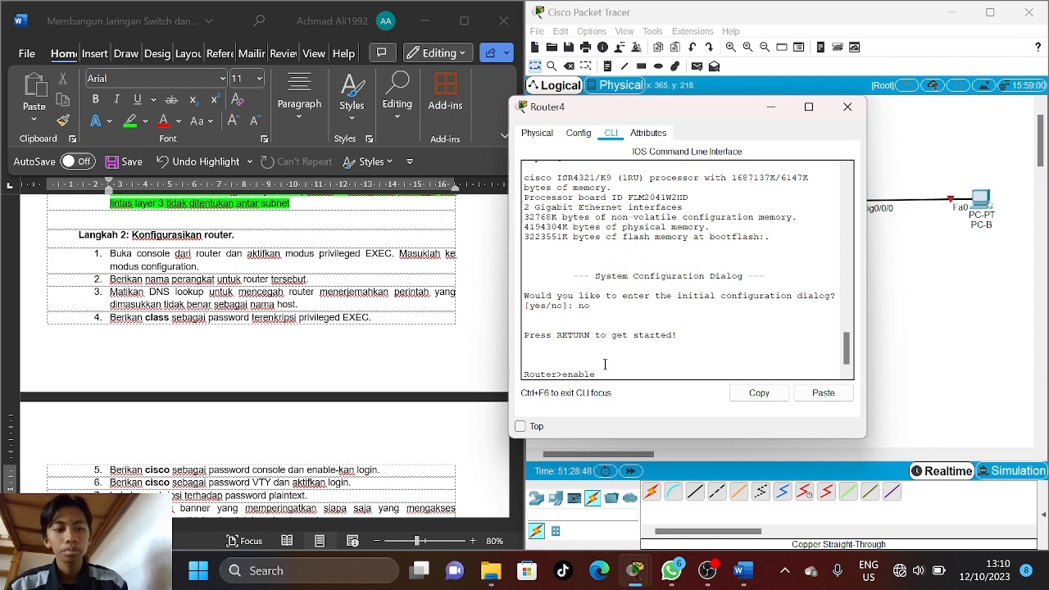
text(le)
key(Return)
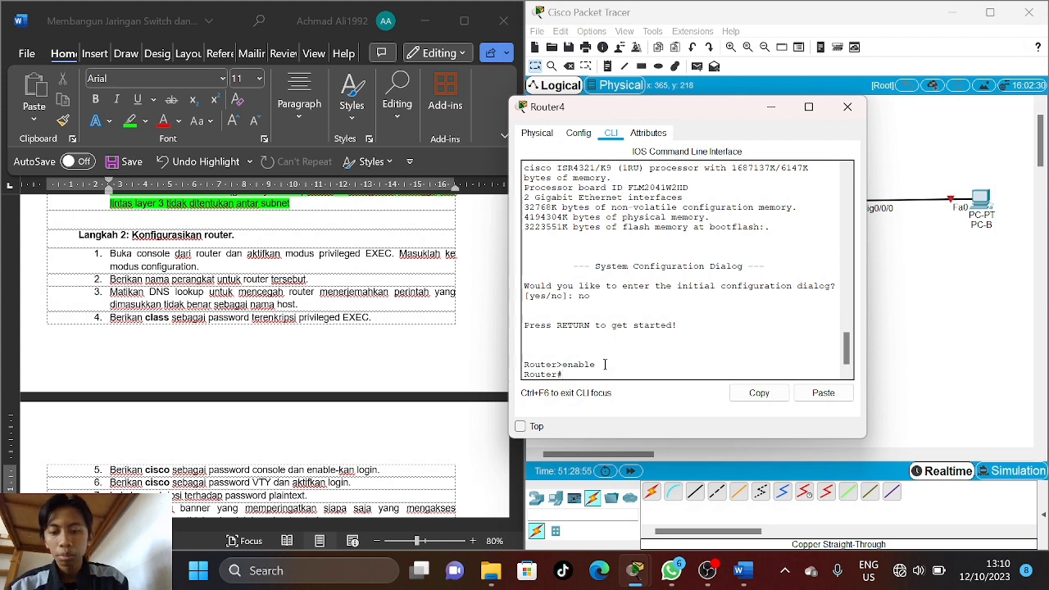
text(co)
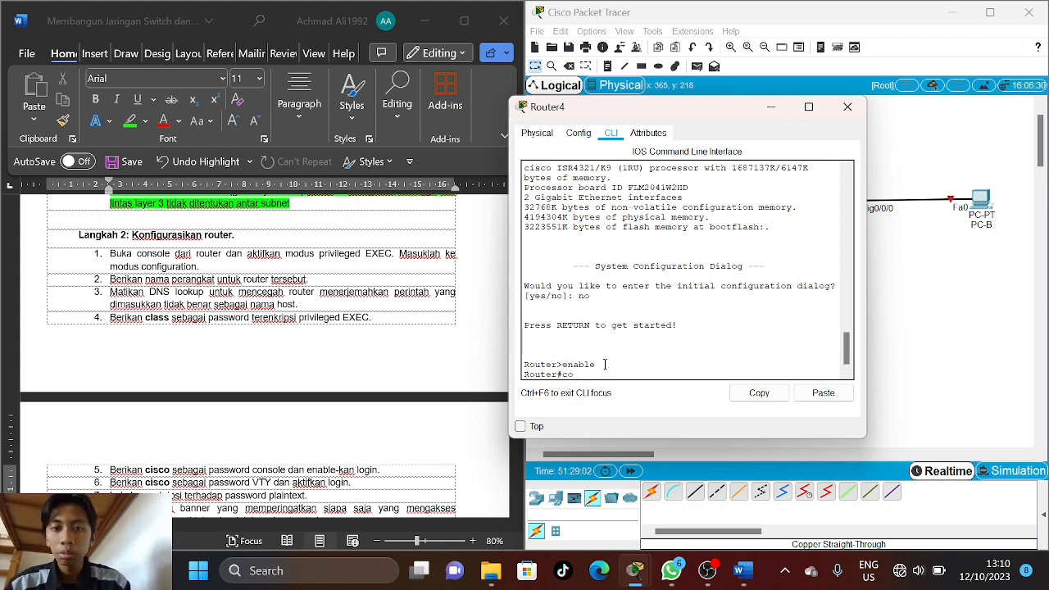
text(nfi)
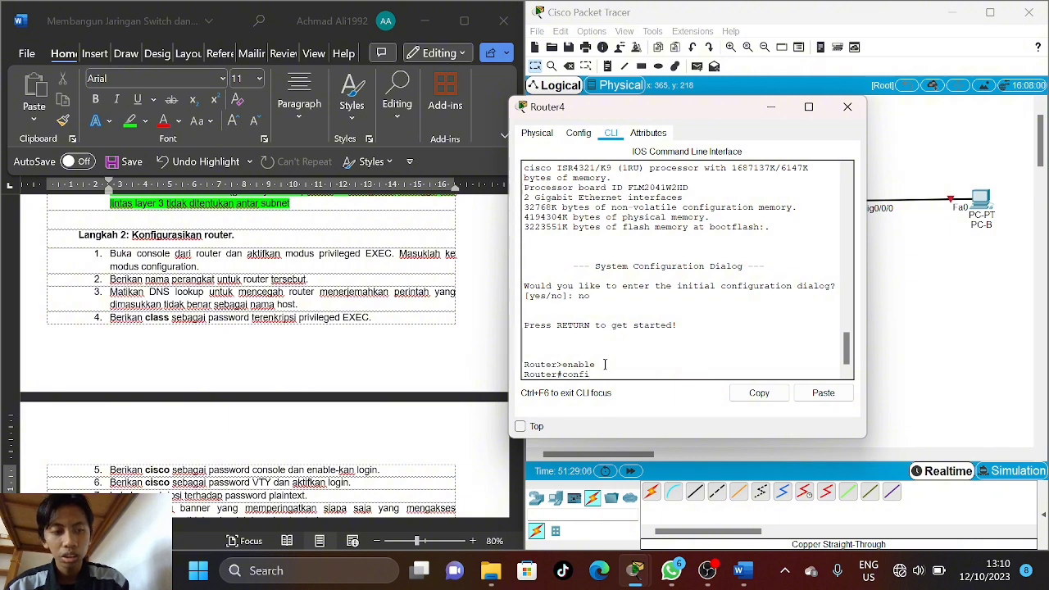
text(gure)
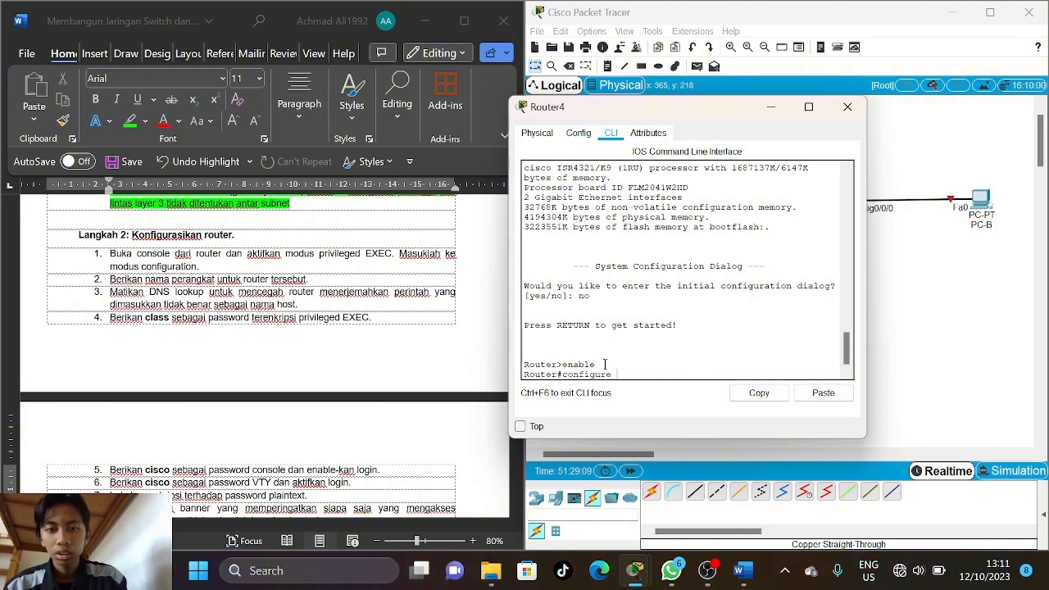
key(BackSpace)
key(BackSpace)
key(BackSpace)
key(BackSpace)
key(BackSpace)
key(BackSpace)
key(BackSpace)
key(BackSpace)
key(BackSpace)
key(BackSpace)
key(BackSpace)
key(BackSpace)
key(BackSpace)
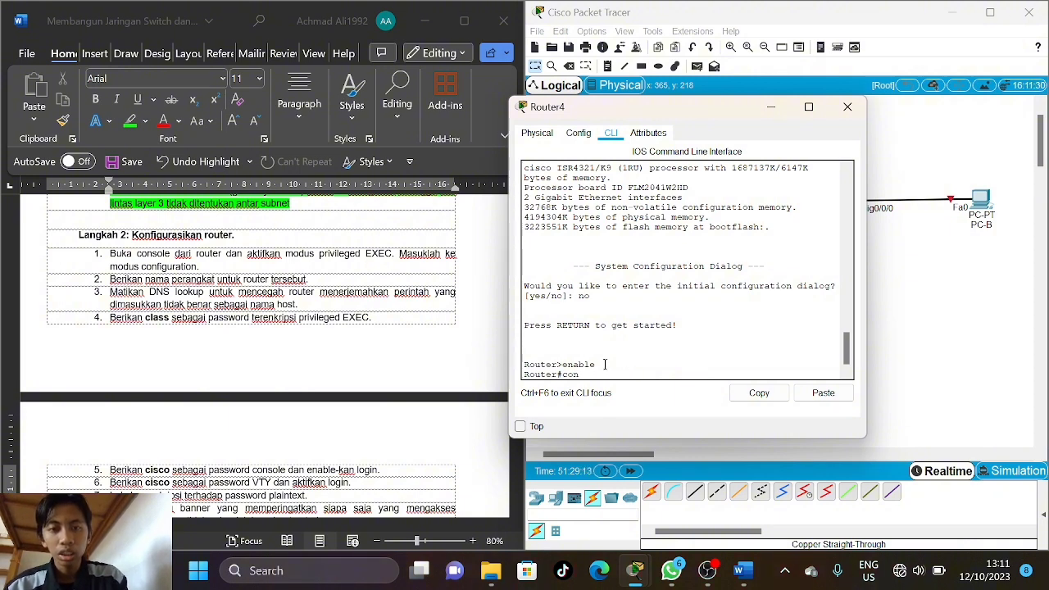
text(conf)
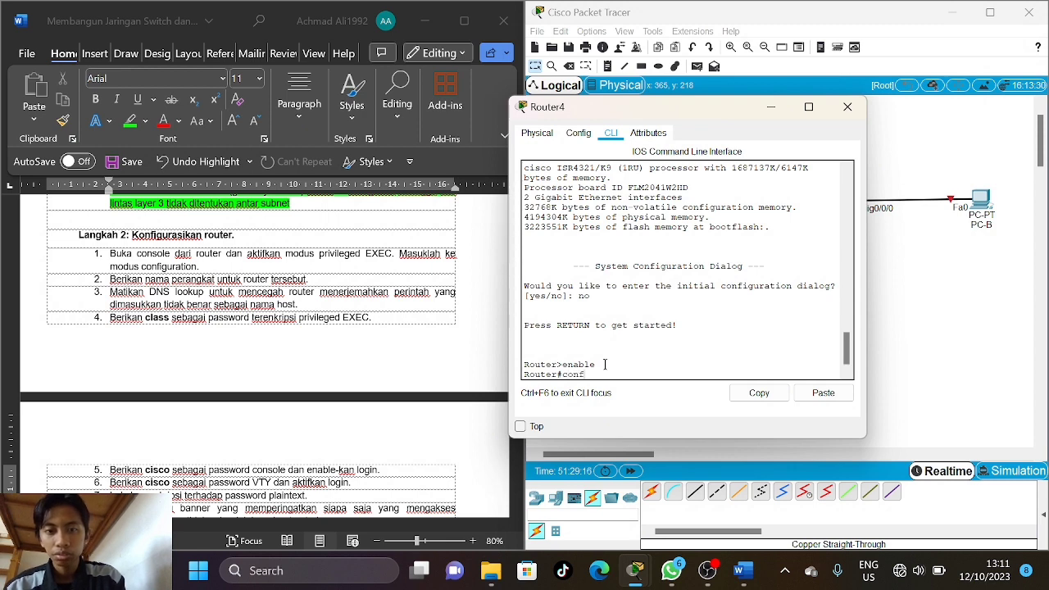
text( t)
key(Return)
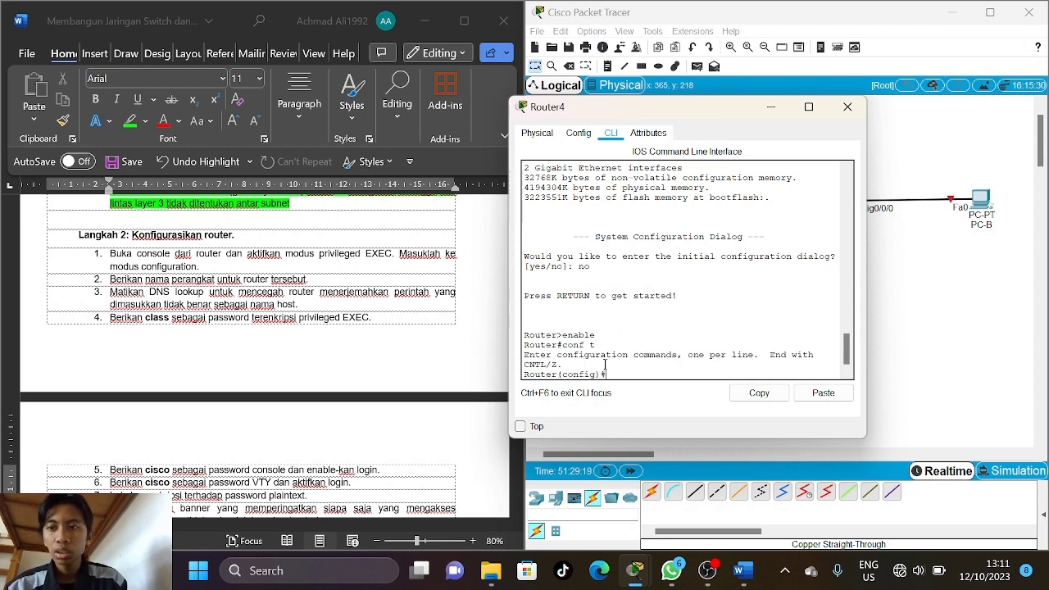
Step: Set the router's hostname to R1
text(hostname)
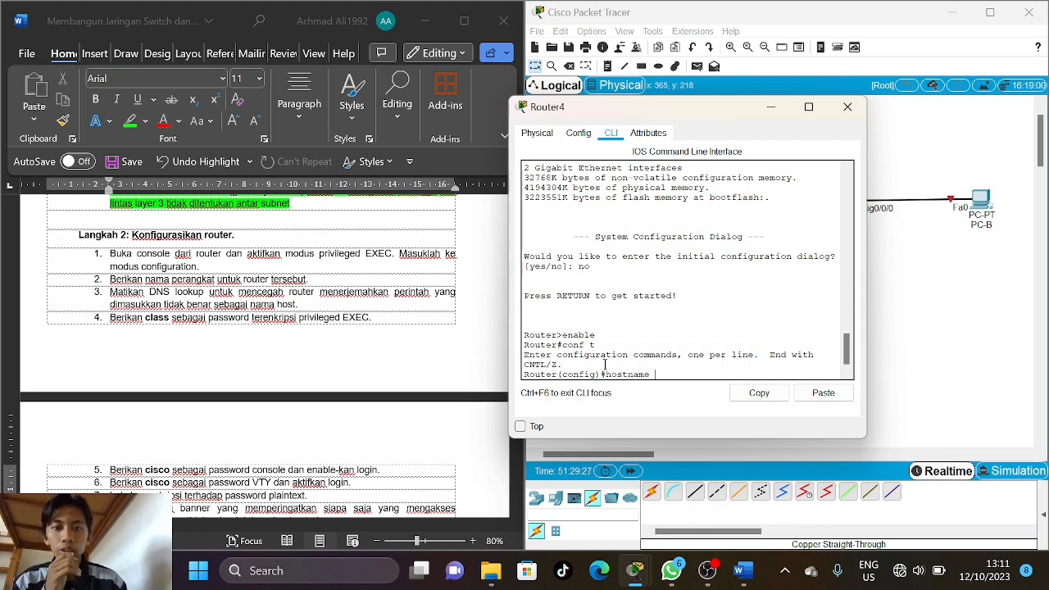
key(Caps_Lock)
text(R1)
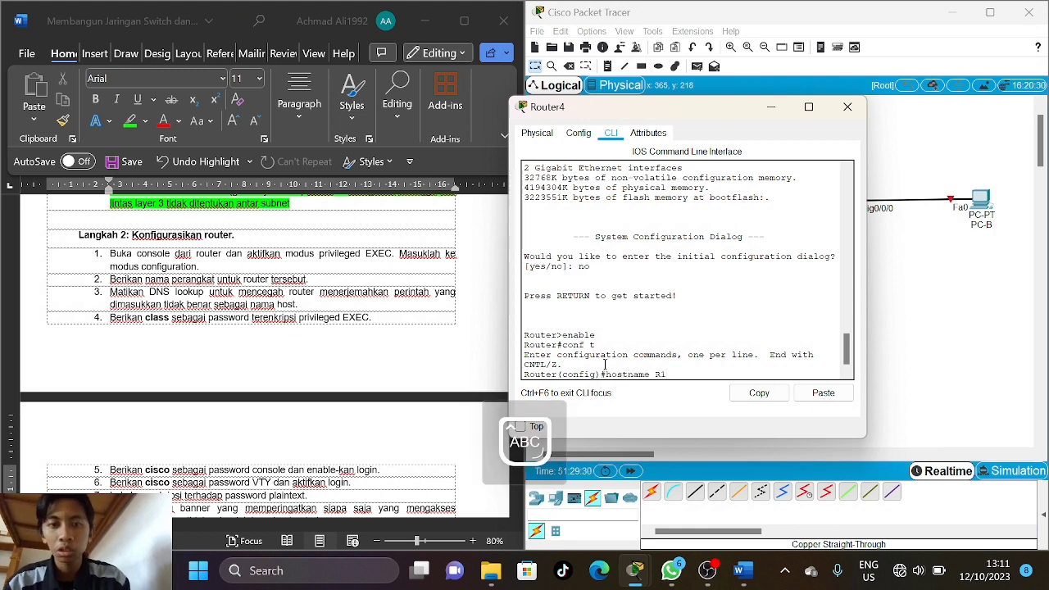
key(Return)
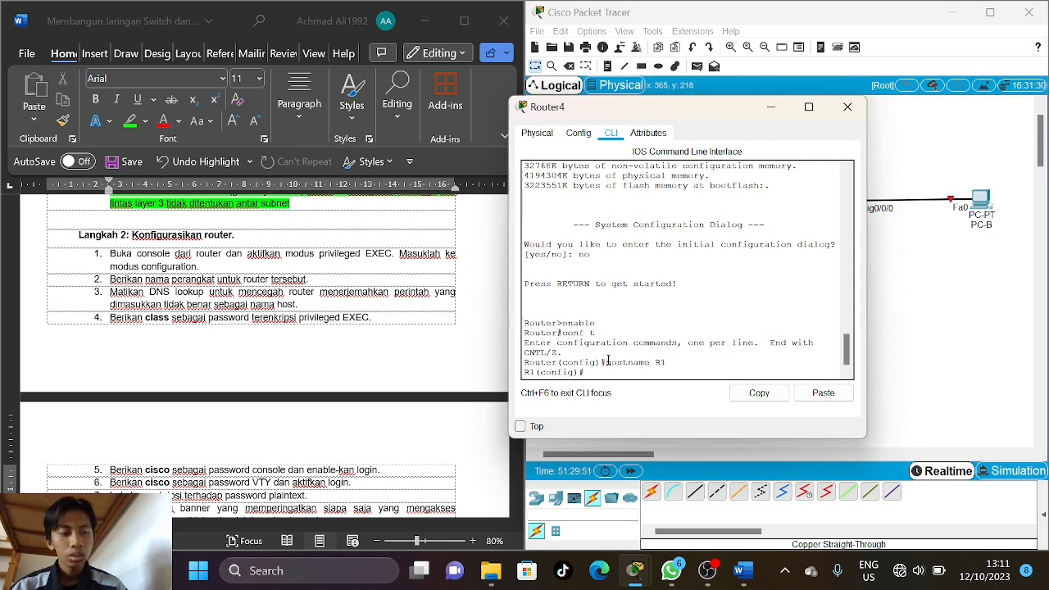
Step: Disable DNS lookup on the router with the command no ip domain-lookup
text(no i)
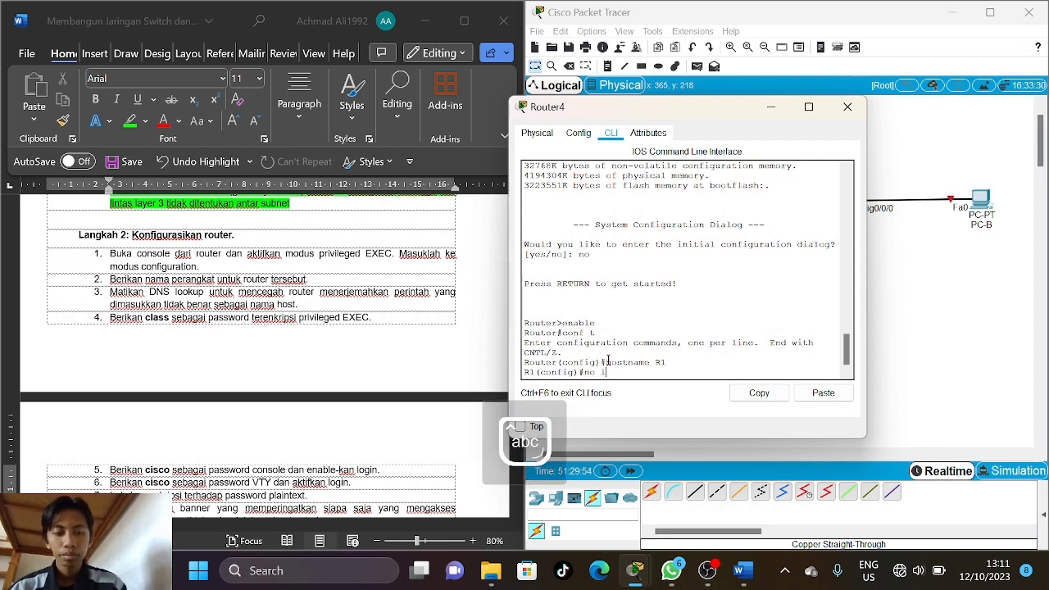
text(p domain)
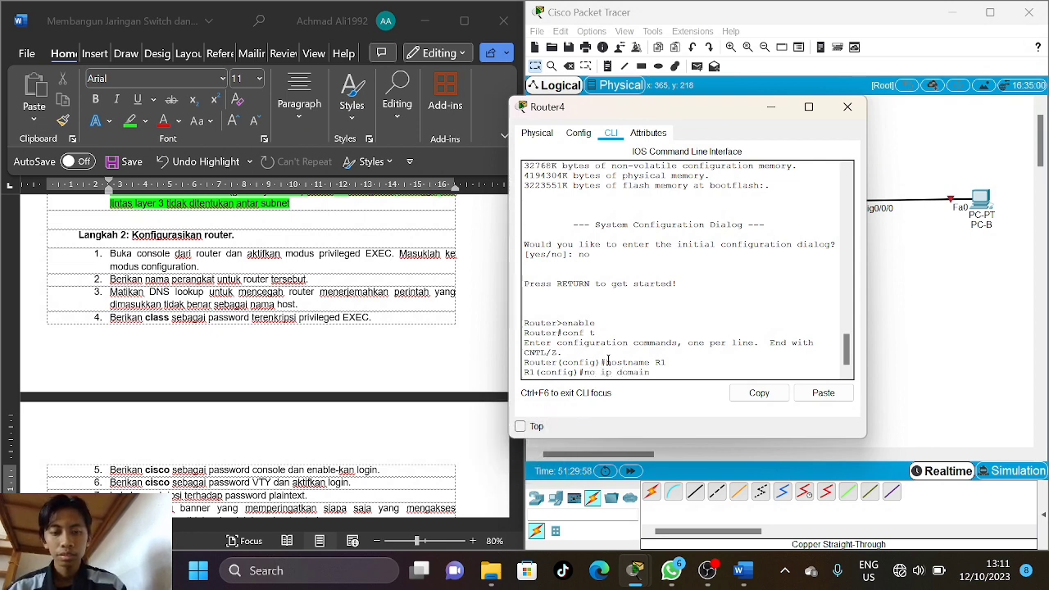
text(-looku)
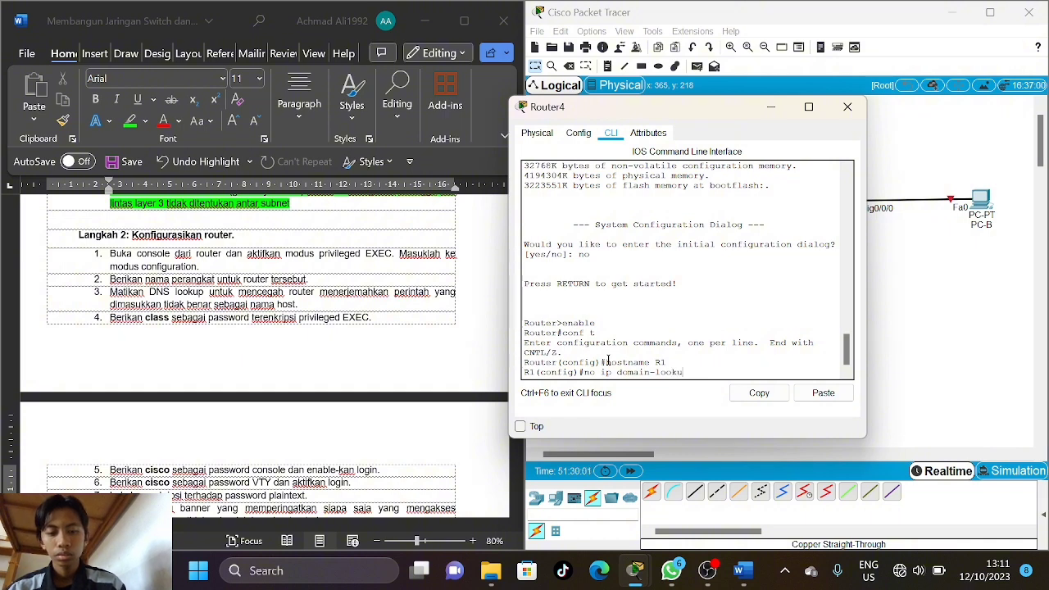
text(p)
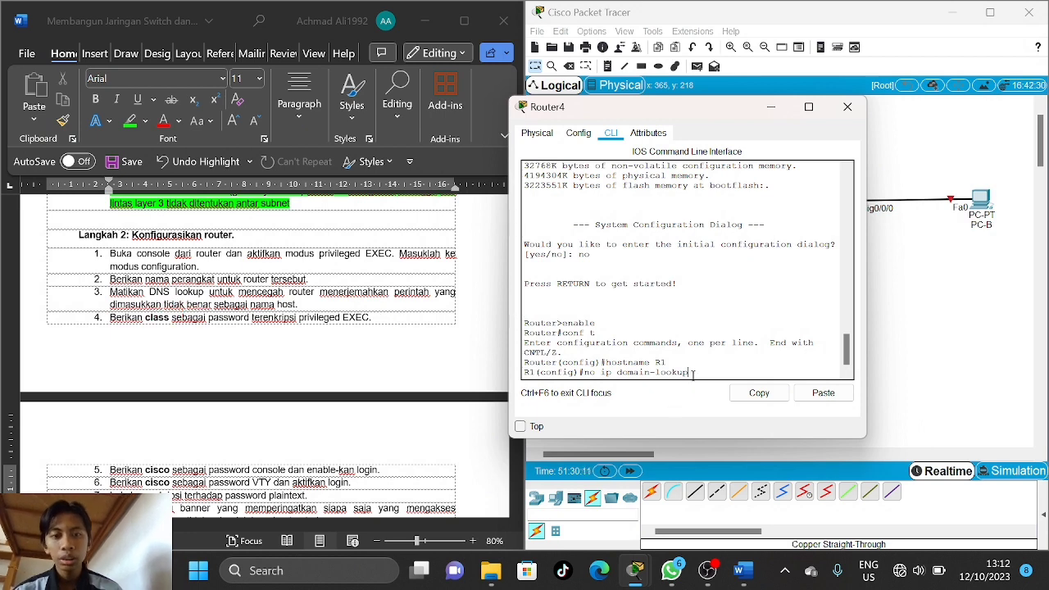
key(Return)
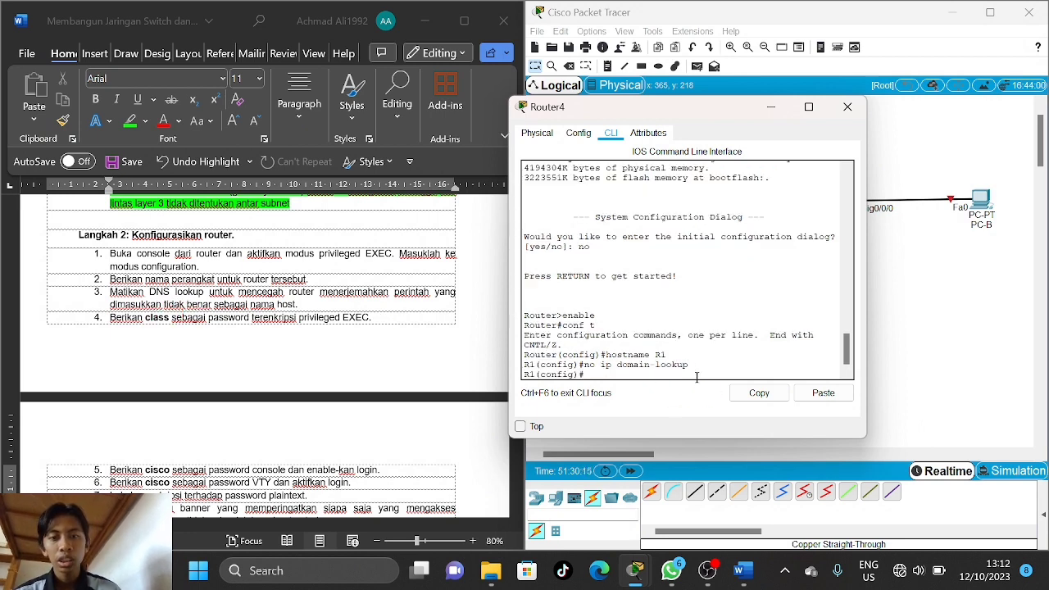
Step: Set the encrypted privileged EXEC password on R1 with the enable secret command, using the password given in the lab document
scroll(335, 325, down, 1)
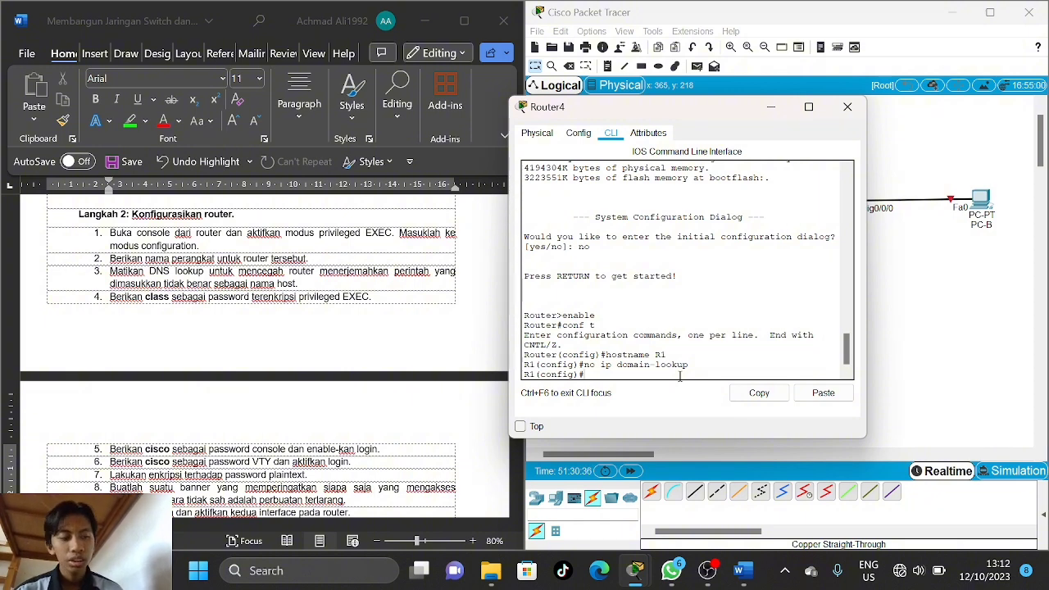
text(enable)
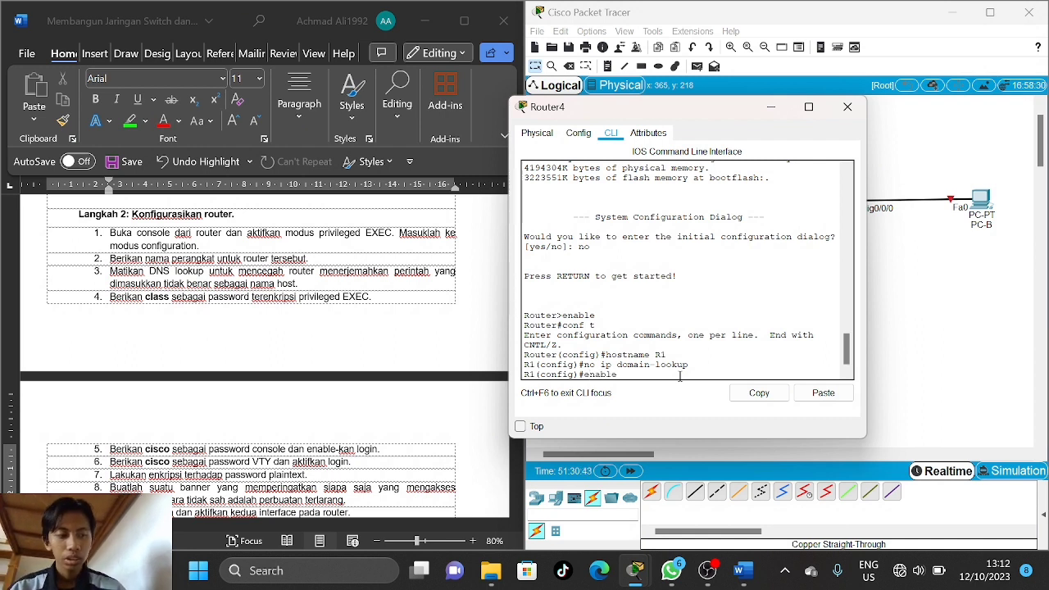
text( secret cla)
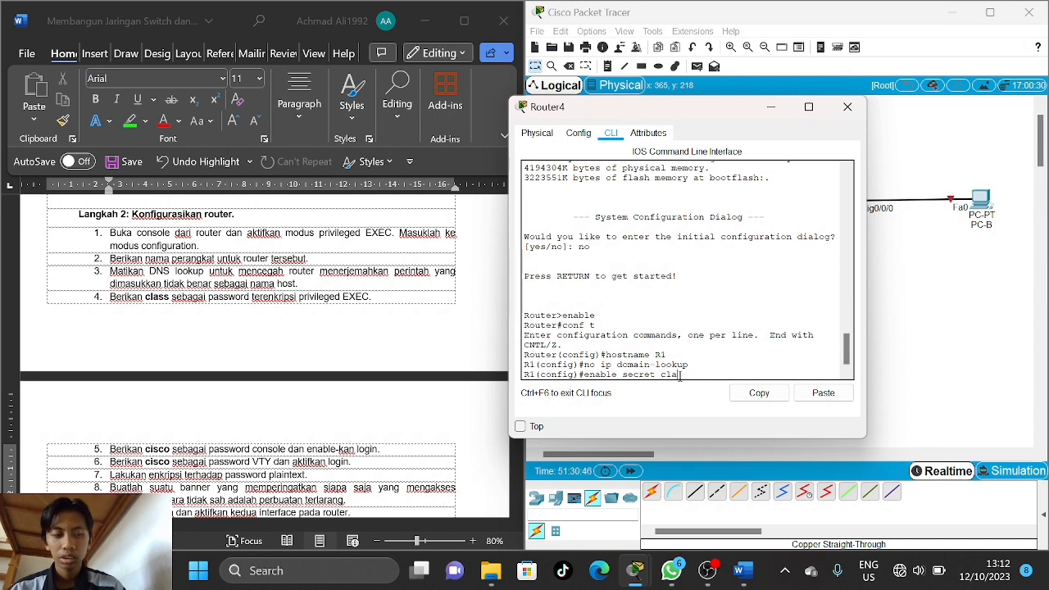
text(ss)
key(Return)
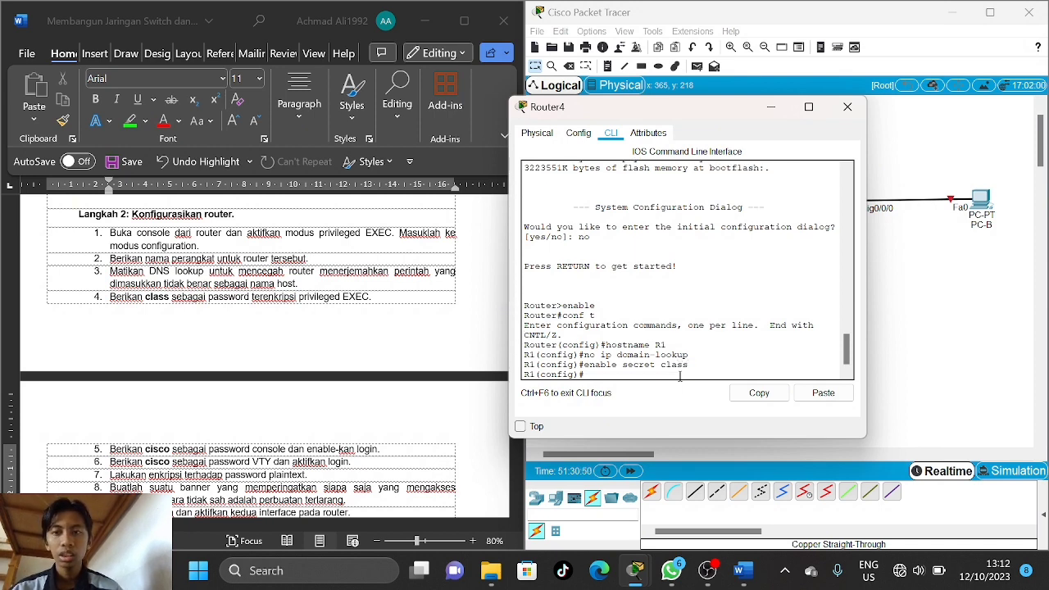
Step: Configure line console 0 on R1 with the console password given in the lab document and enable login
text(line)
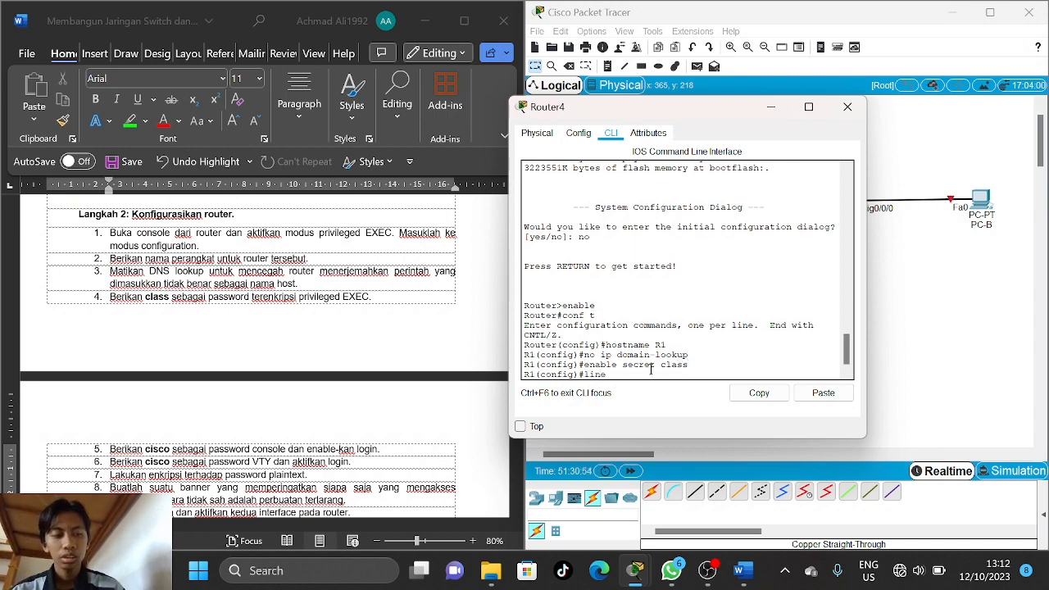
text( console)
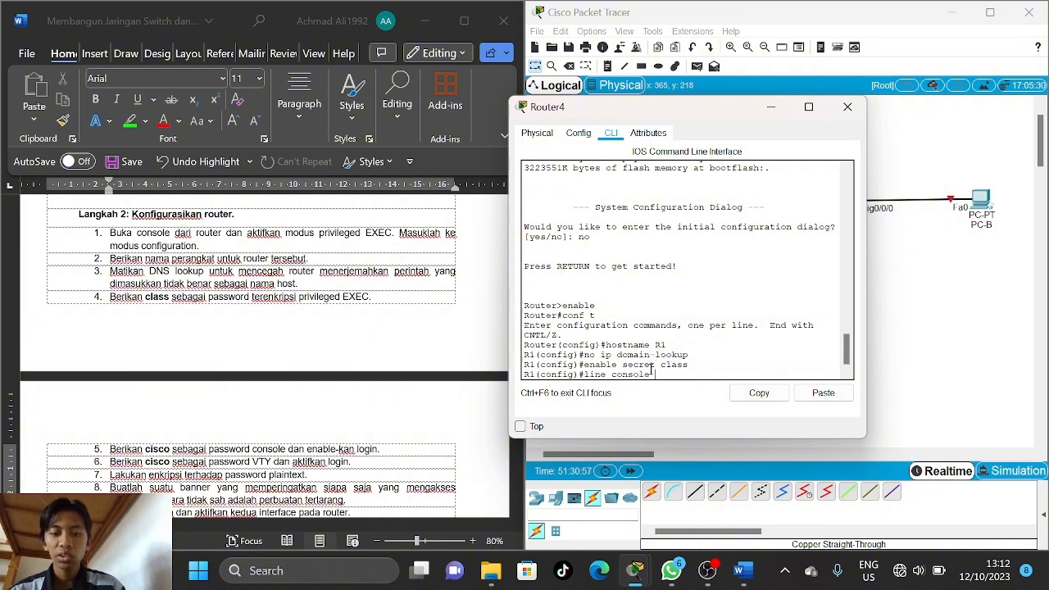
text( 0)
key(Return)
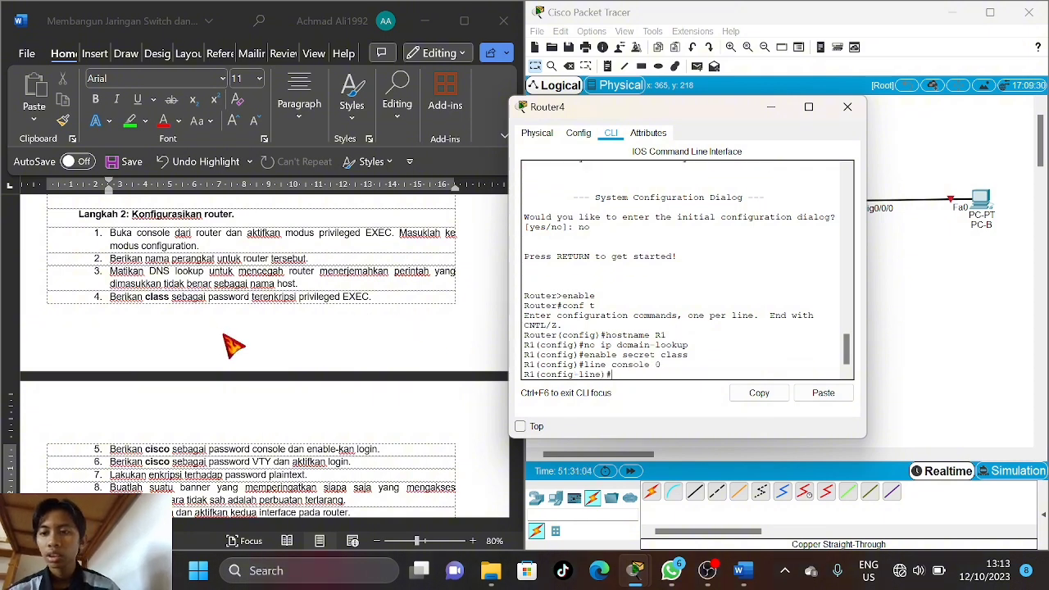
scroll(234, 373, down, 2)
scroll(274, 399, down, 2)
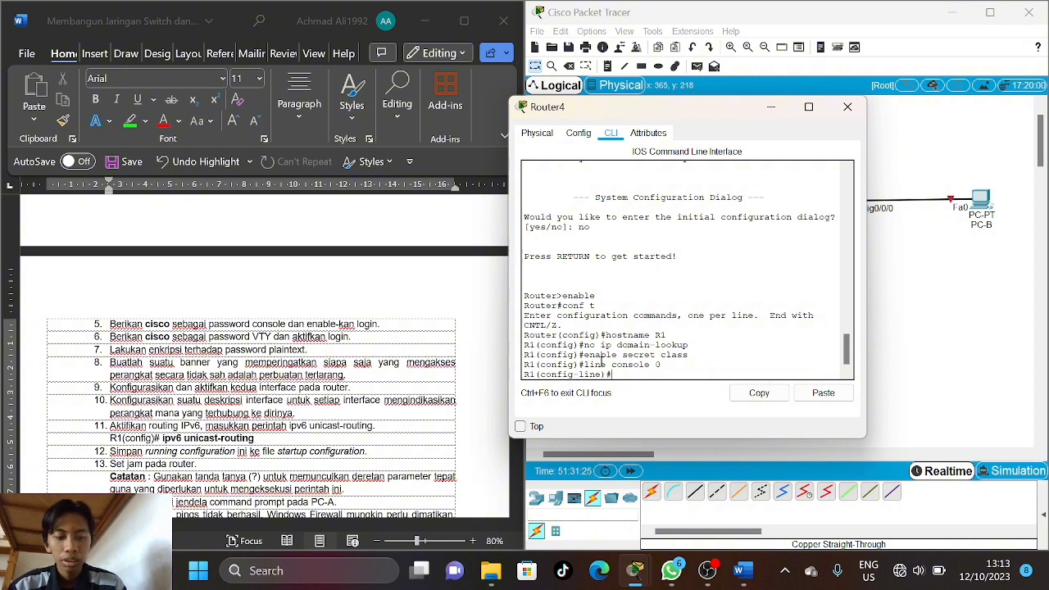
text(swo)
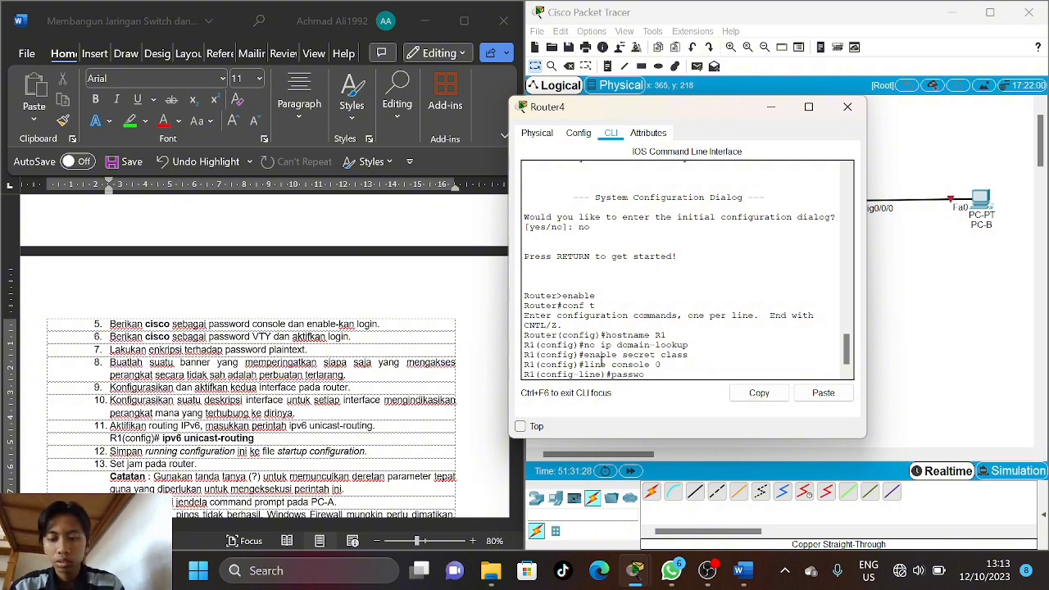
text(rd cisco)
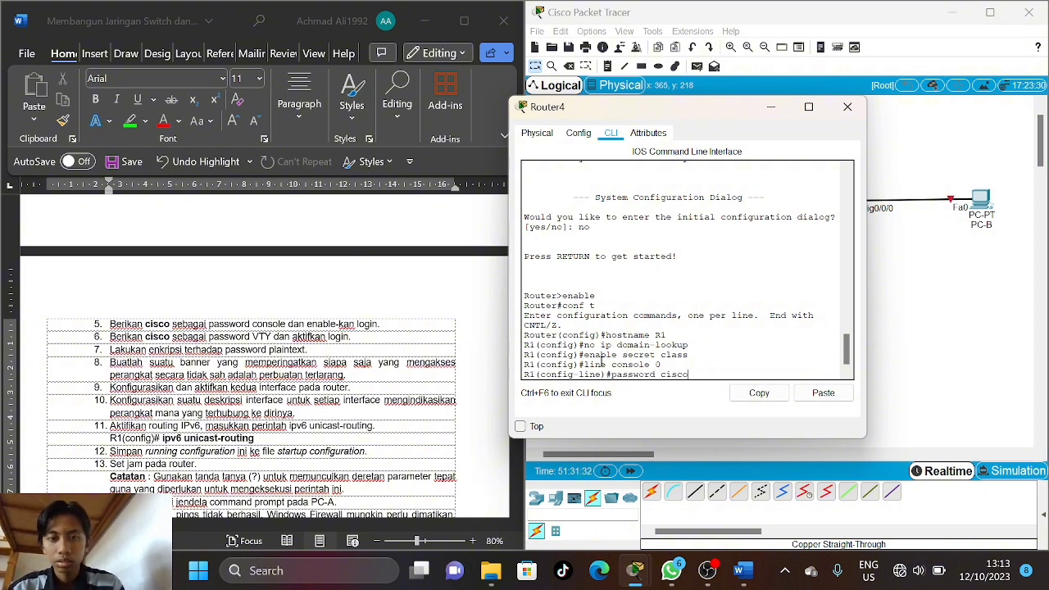
key(Return)
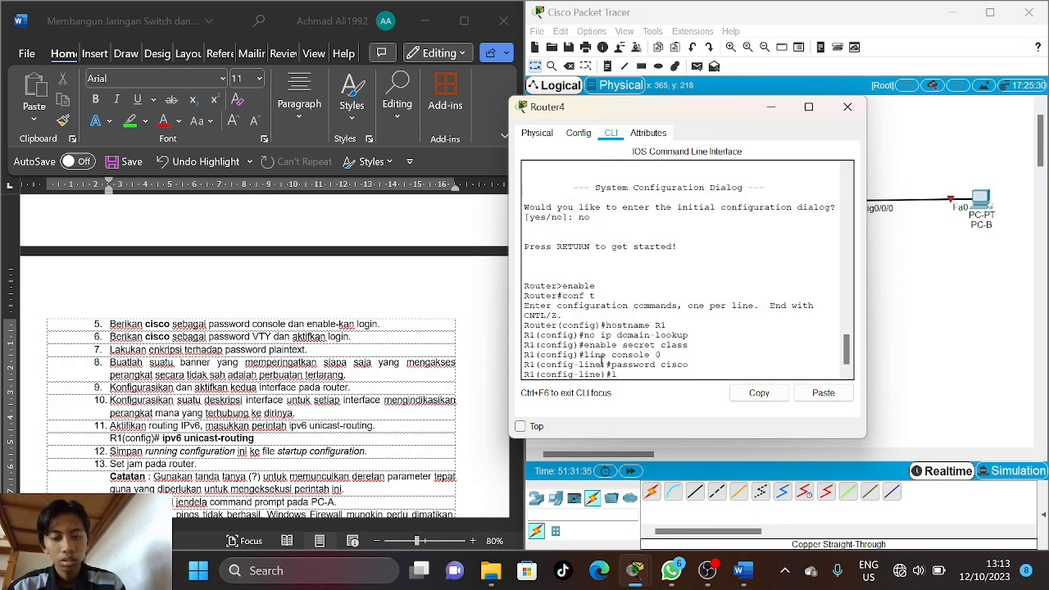
text(login)
key(Return)
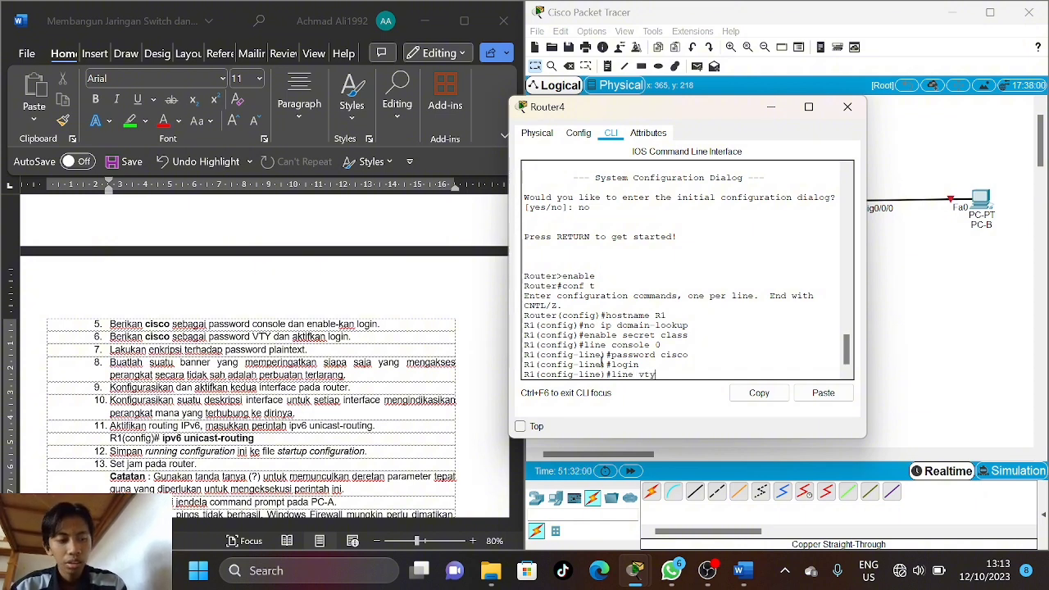
Step: Configure line vty 0 4 on R1 with the VTY password given in the lab document and enable login
text(0 4)
key(Return)
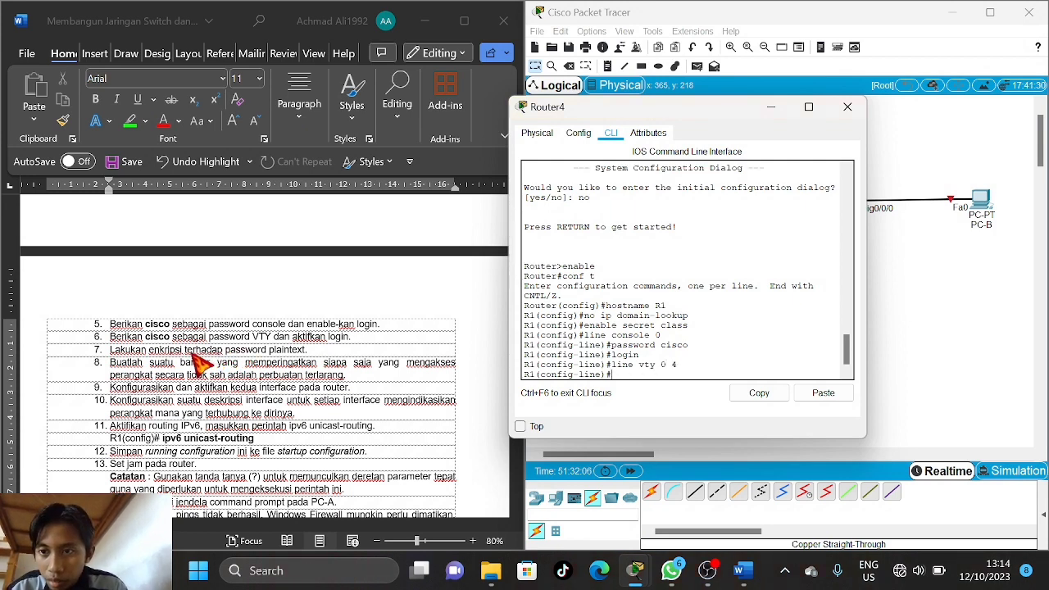
text(pass)
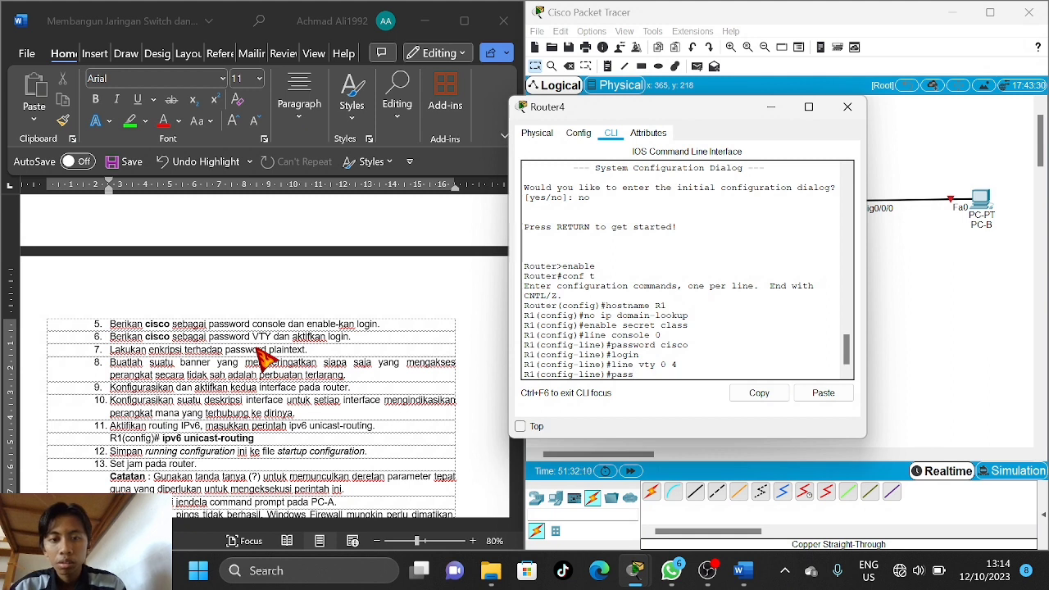
text(wor)
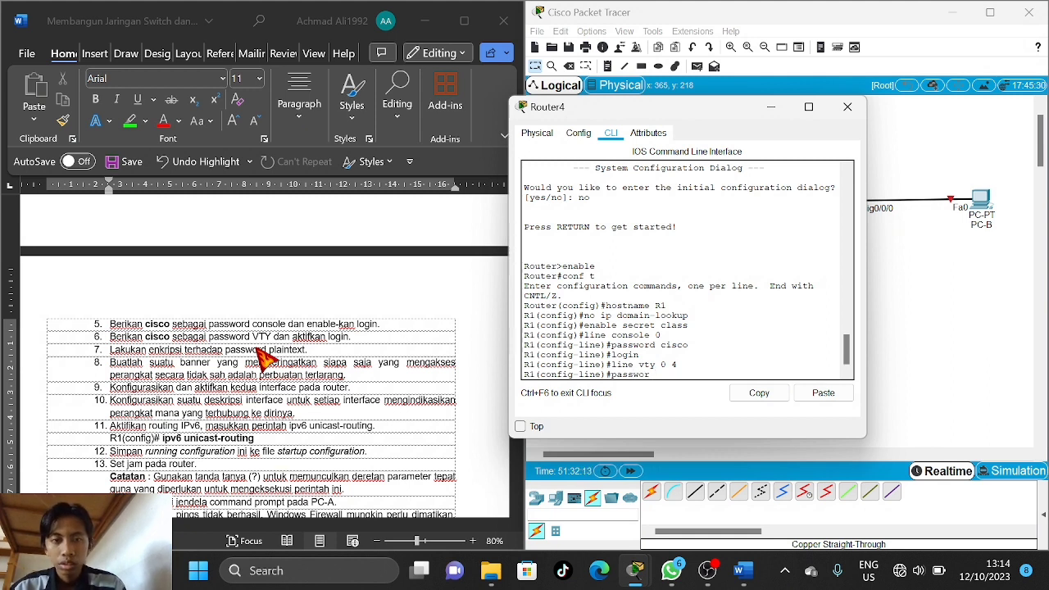
text(d c)
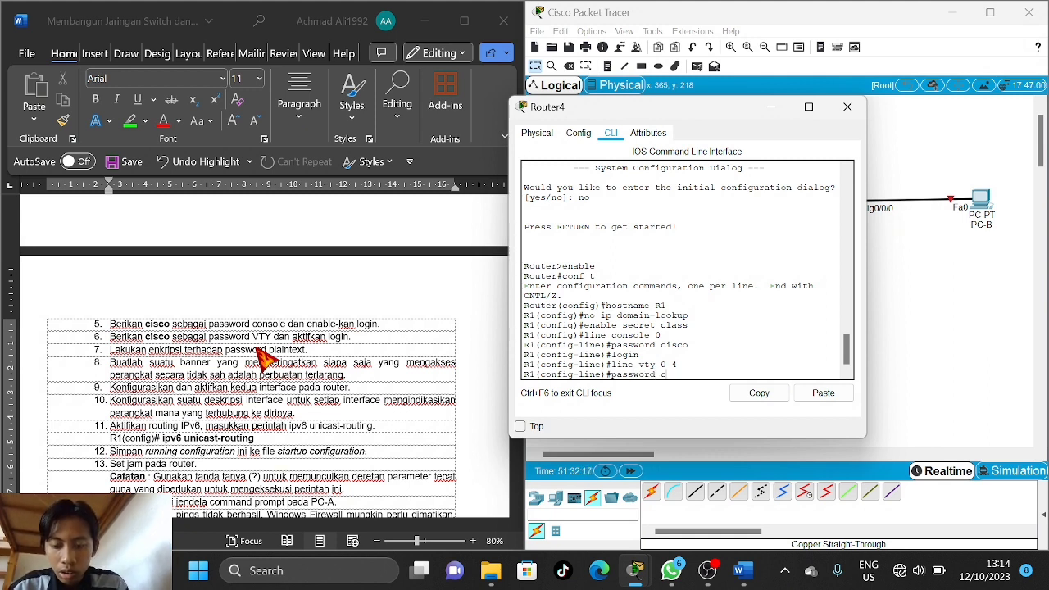
text(isco)
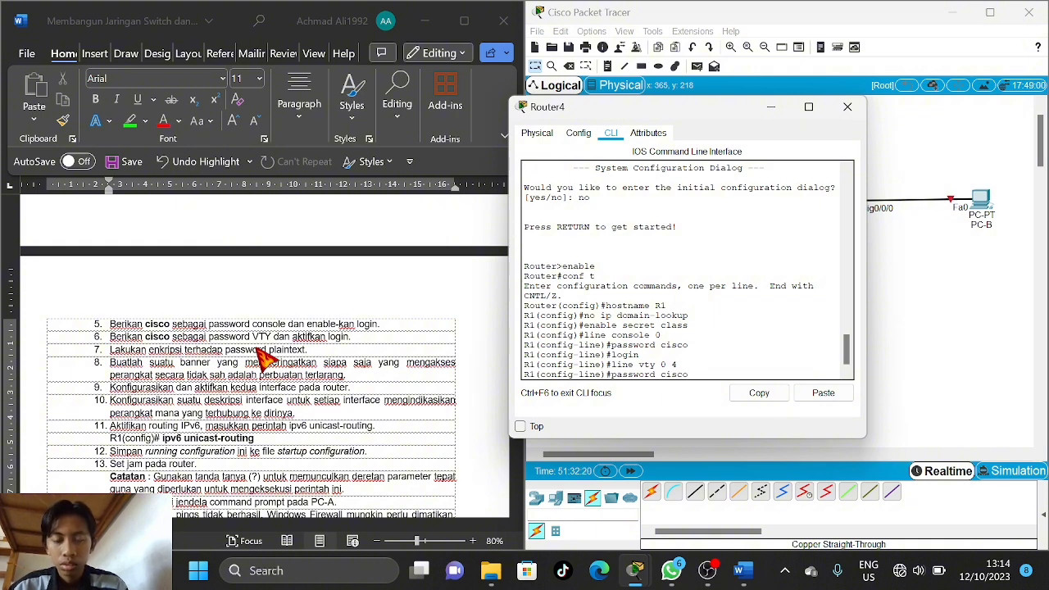
key(Return)
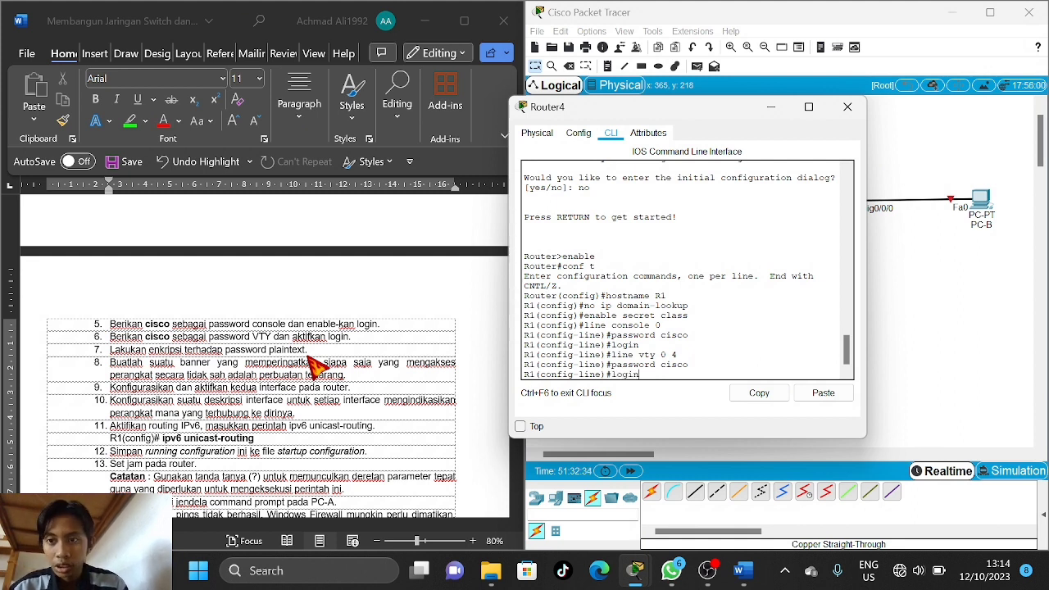
text(login)
key(Return)
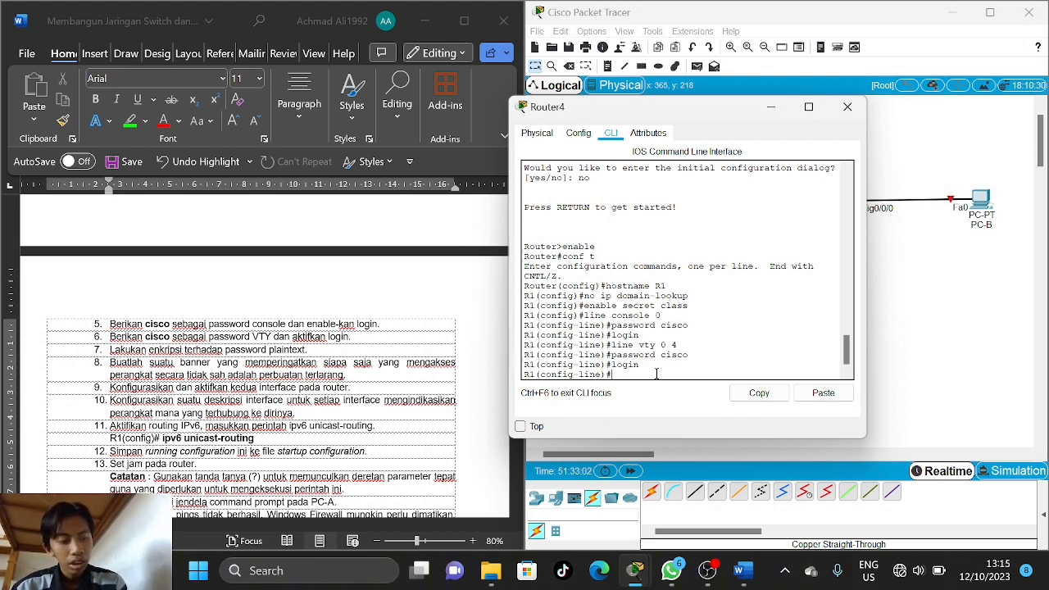
Step: Encrypt the plaintext passwords on R1 with the command service password-encryption
text(ervice)
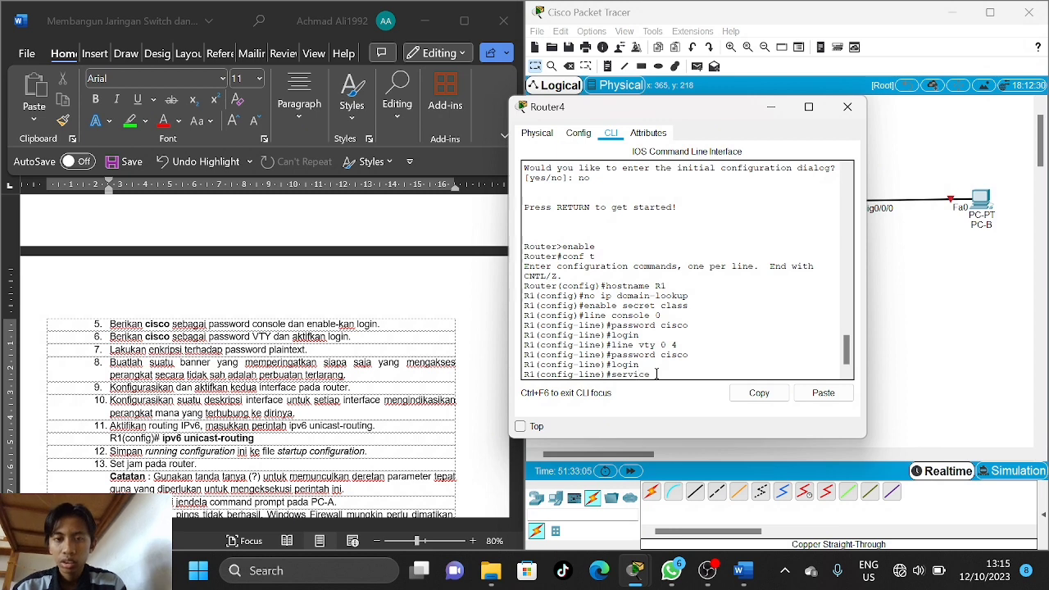
text( password)
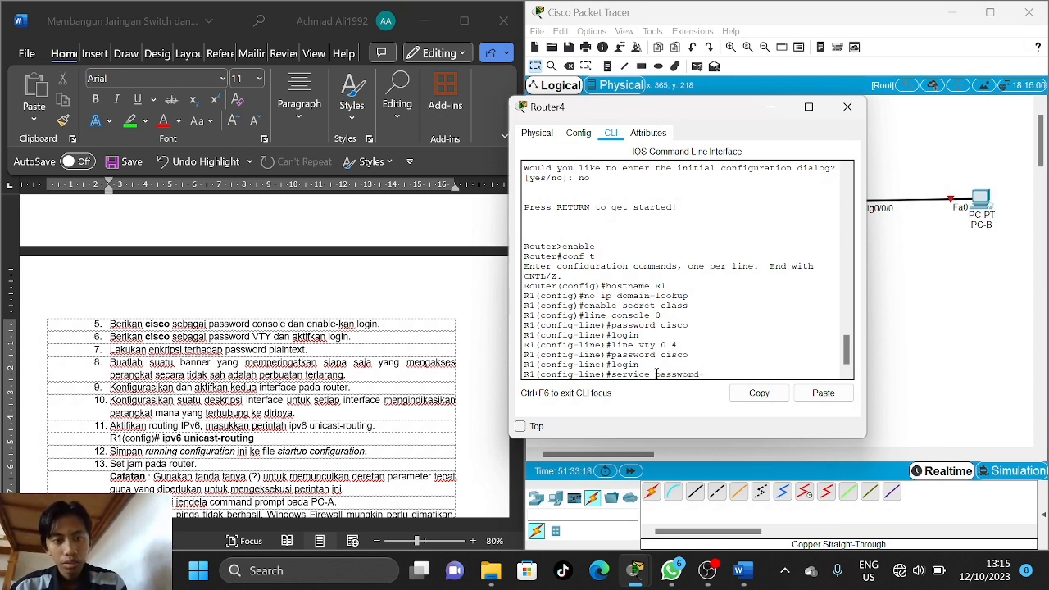
text(-encryption)
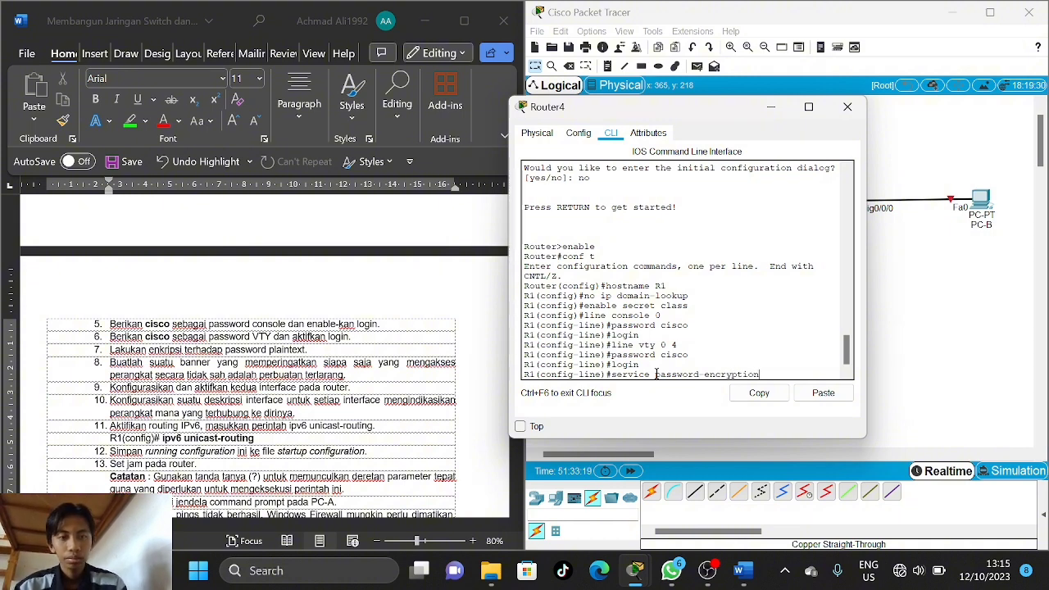
key(Return)
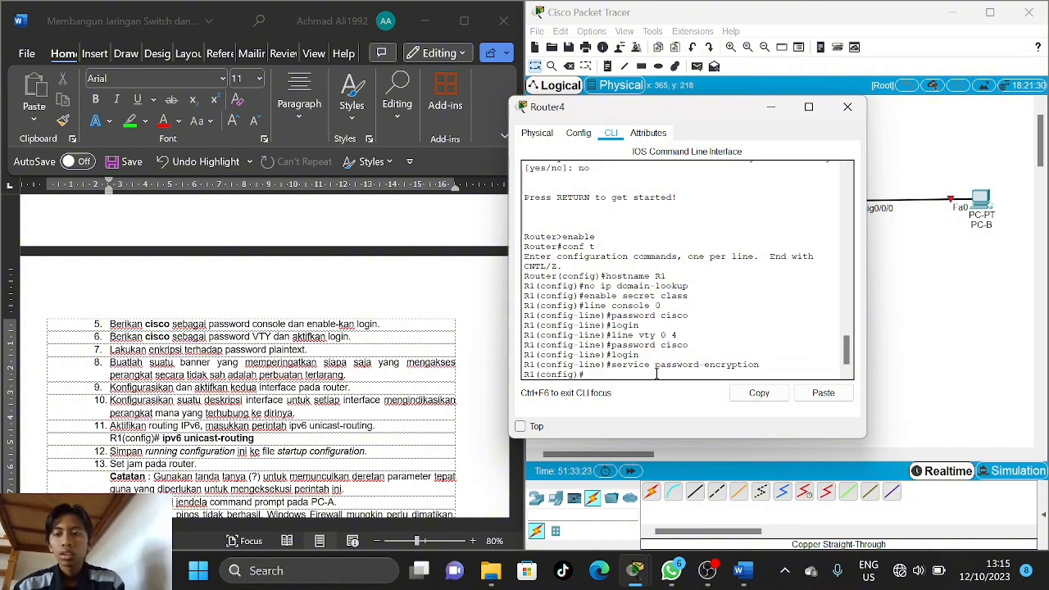
scroll(336, 365, down, 1)
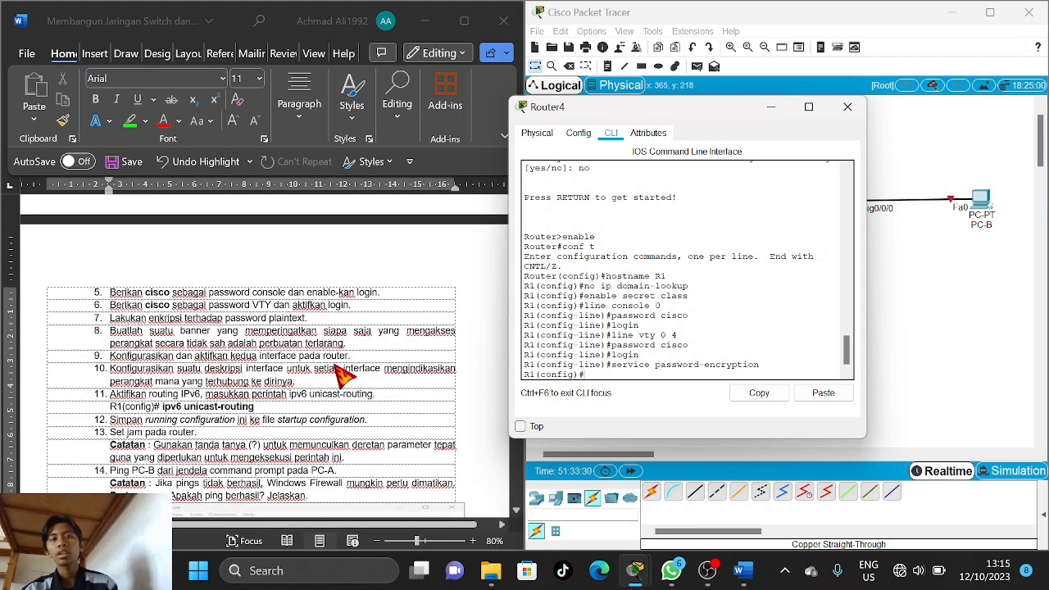
drag(655, 109, 372, 200)
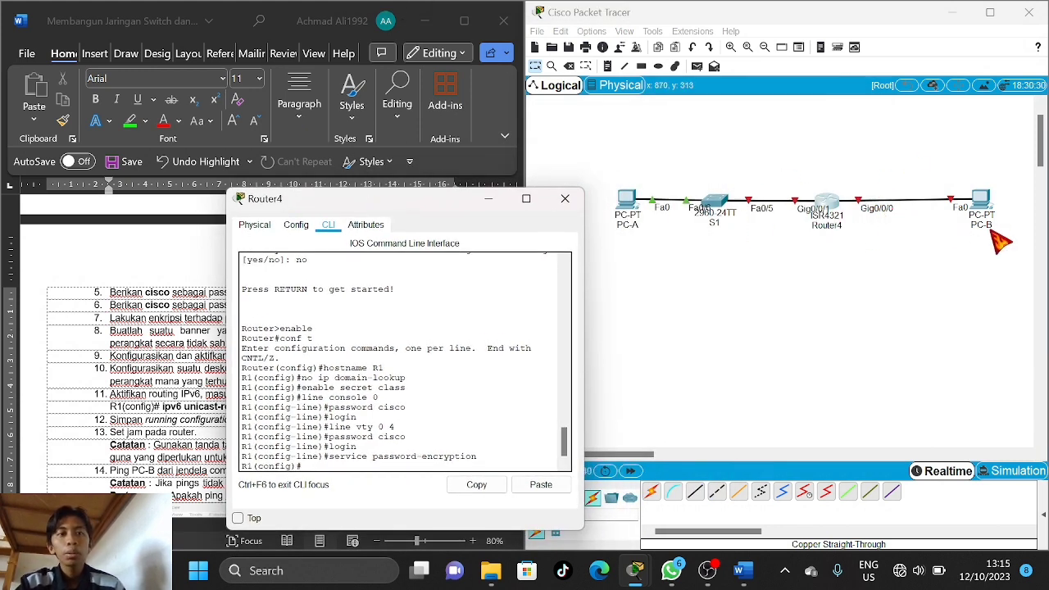
drag(422, 205, 738, 114)
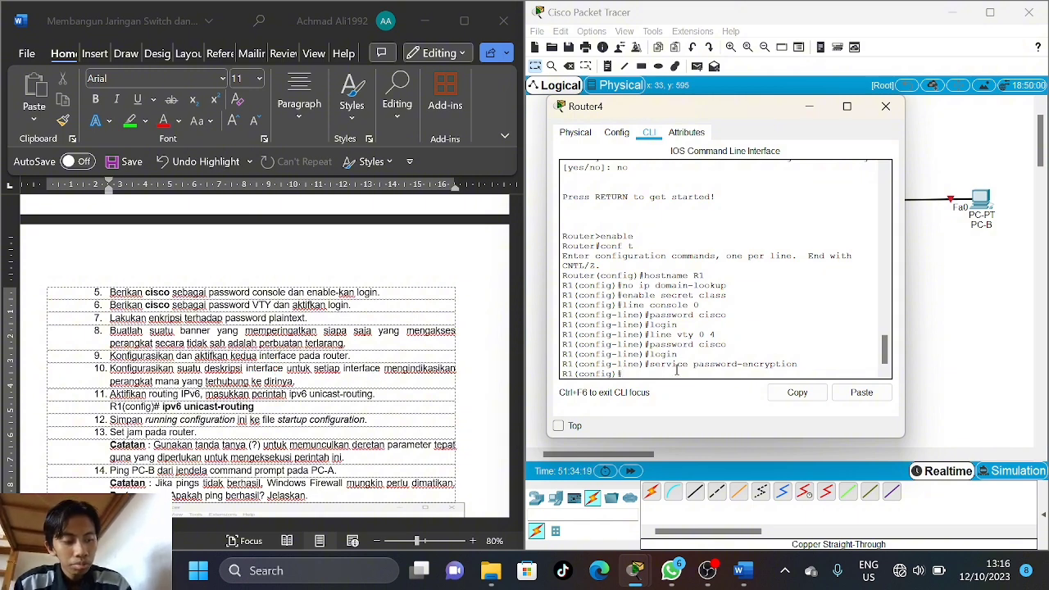
Step: Set R1's message-of-the-day banner to "Dilarang mengakses selain admind" with banner motd, using $ as the delimiter
text(banner mo)
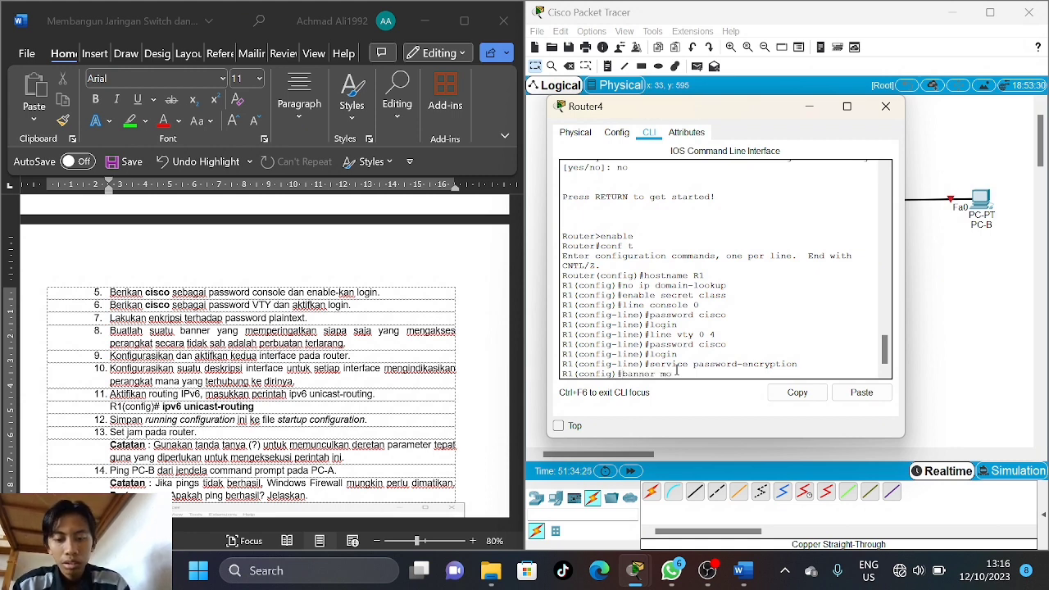
text(td $ )
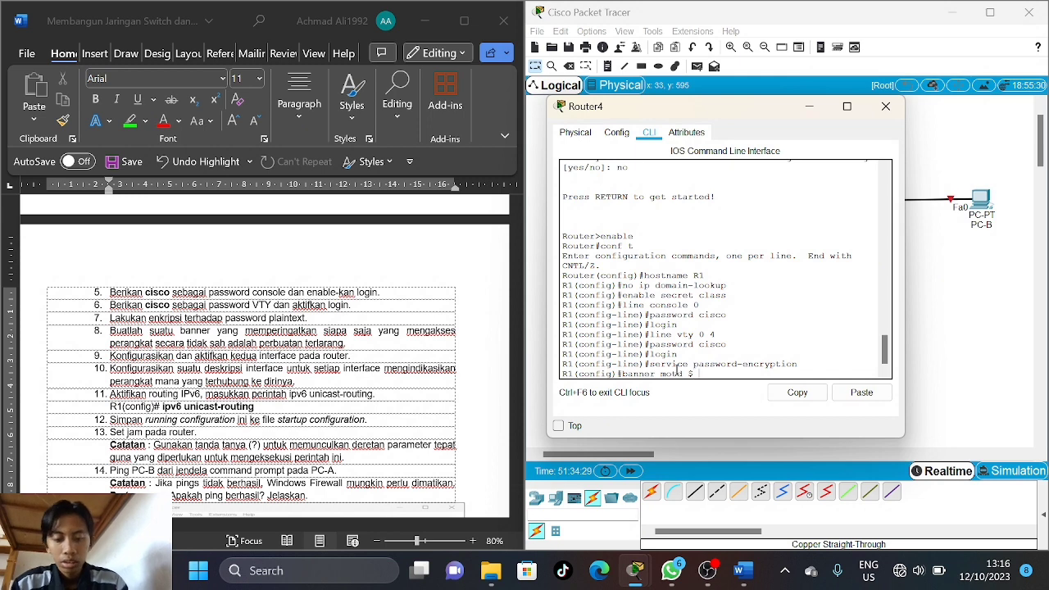
text(Dilarang)
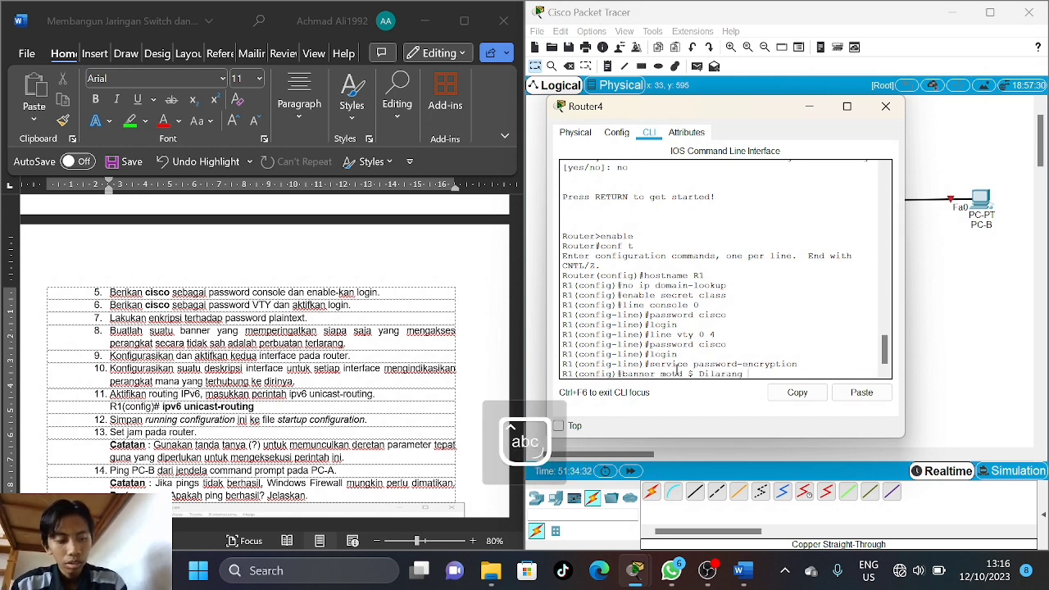
text( me)
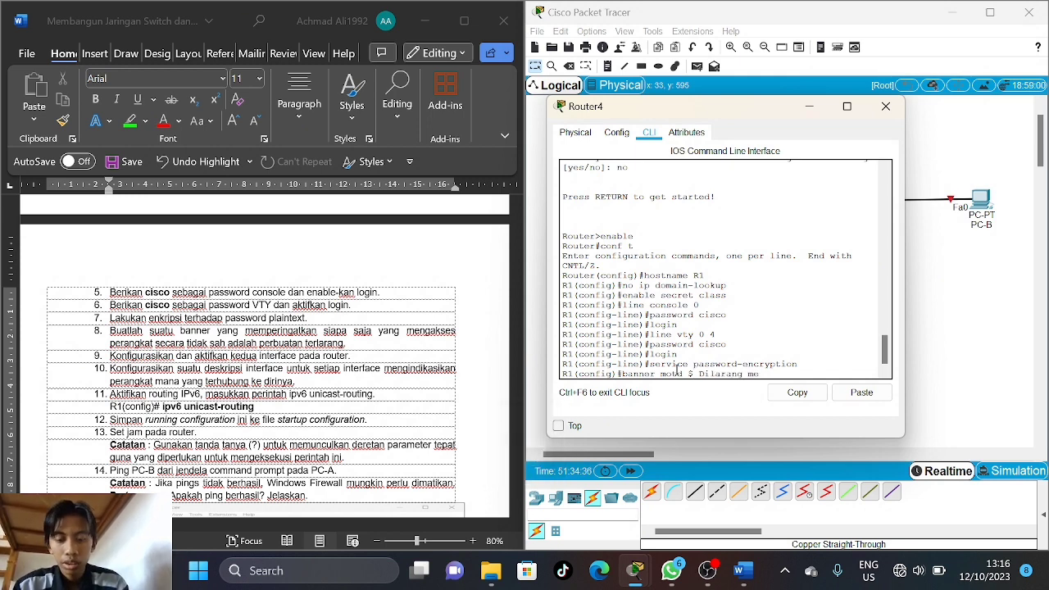
text(ngakses selain an)
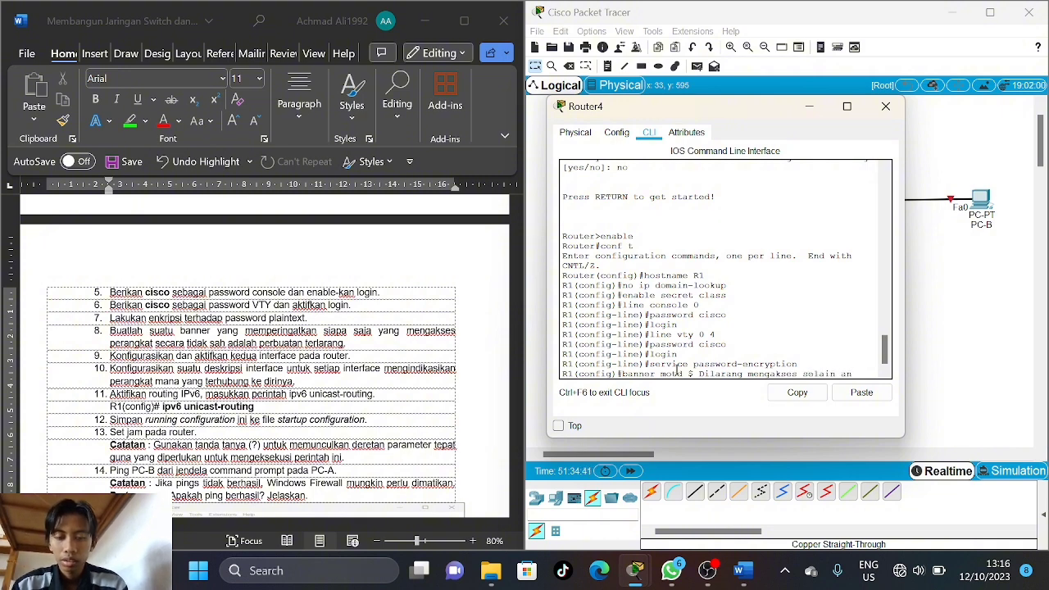
key(BackSpace)
text(dmind)
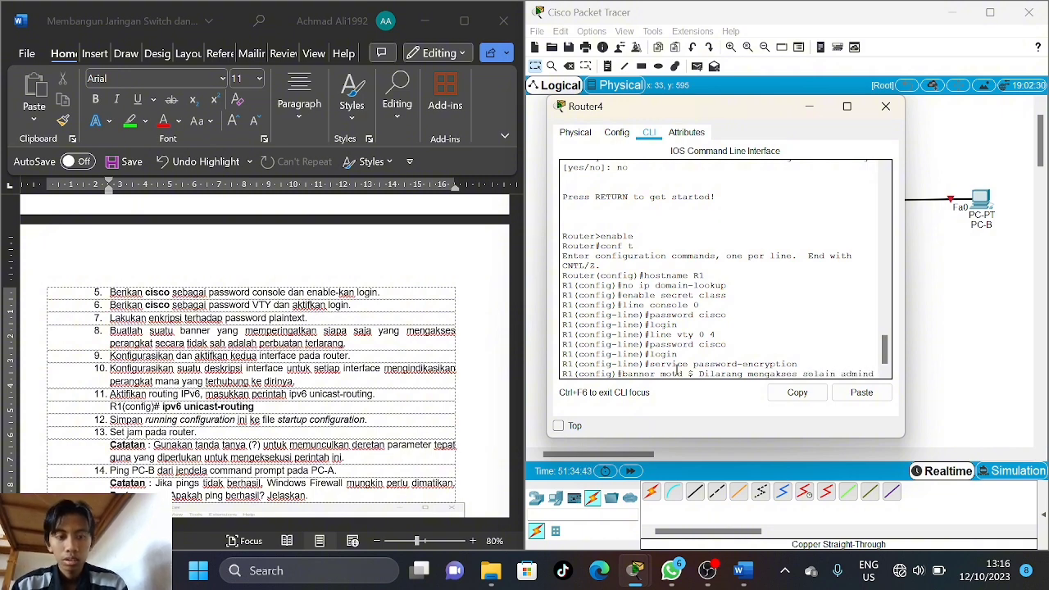
text($)
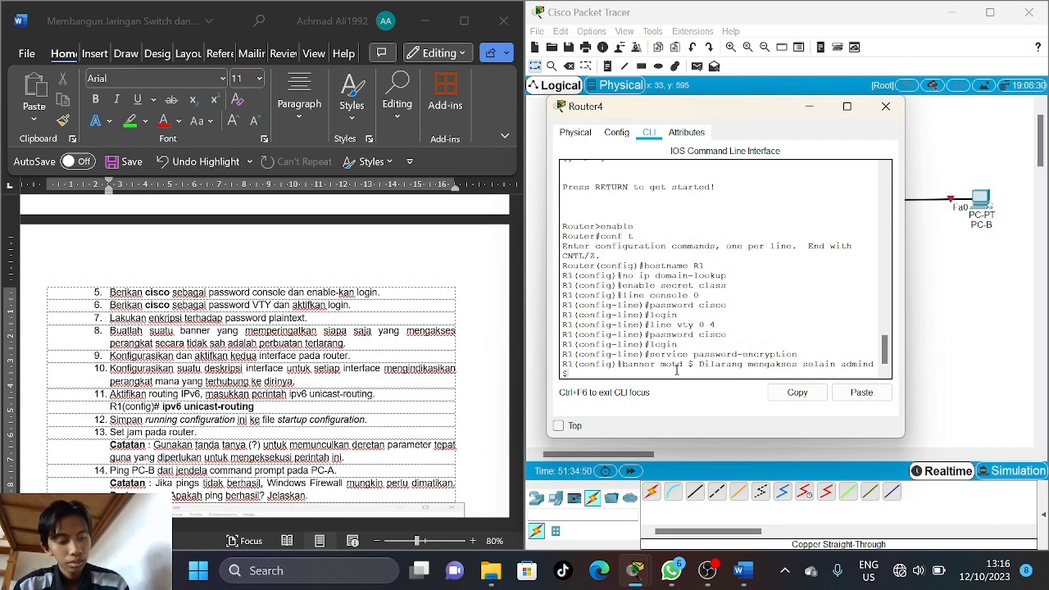
key(Return)
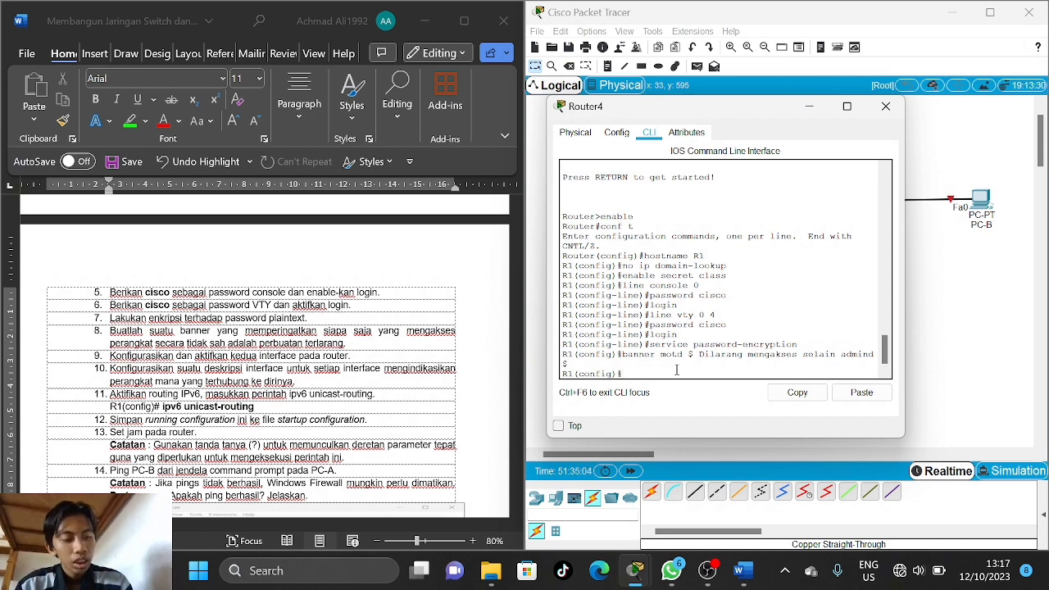
Step: Enter interface configuration mode for g0/0/0 on R1
text(terface)
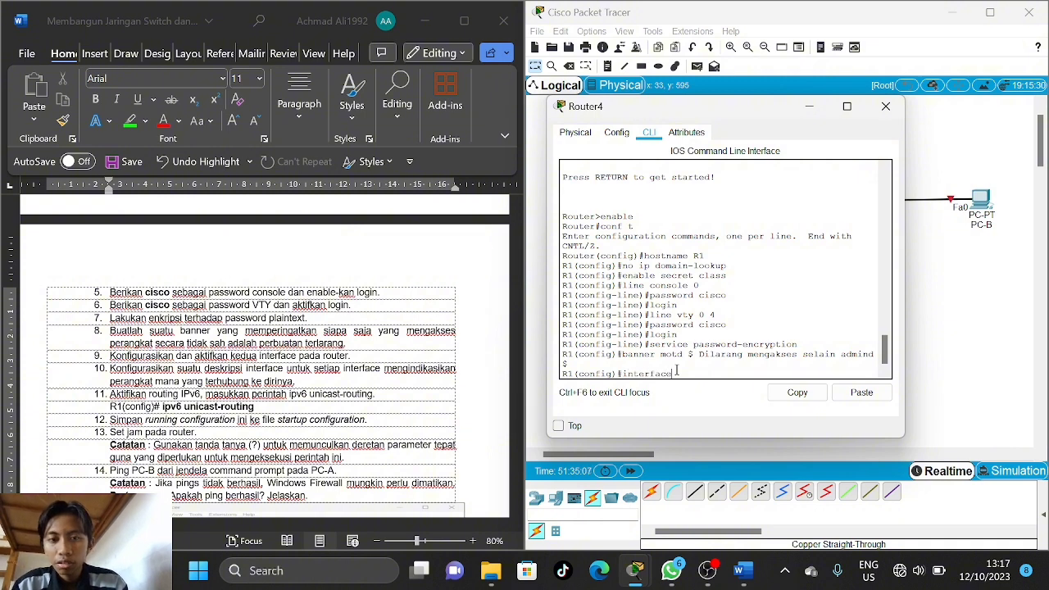
text( g0/0)
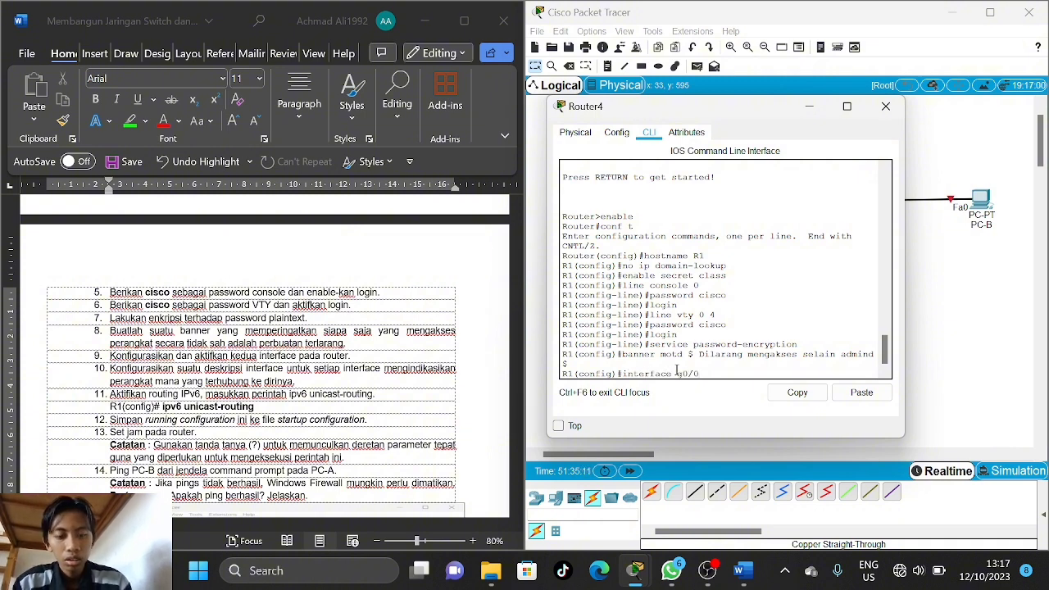
text(/0)
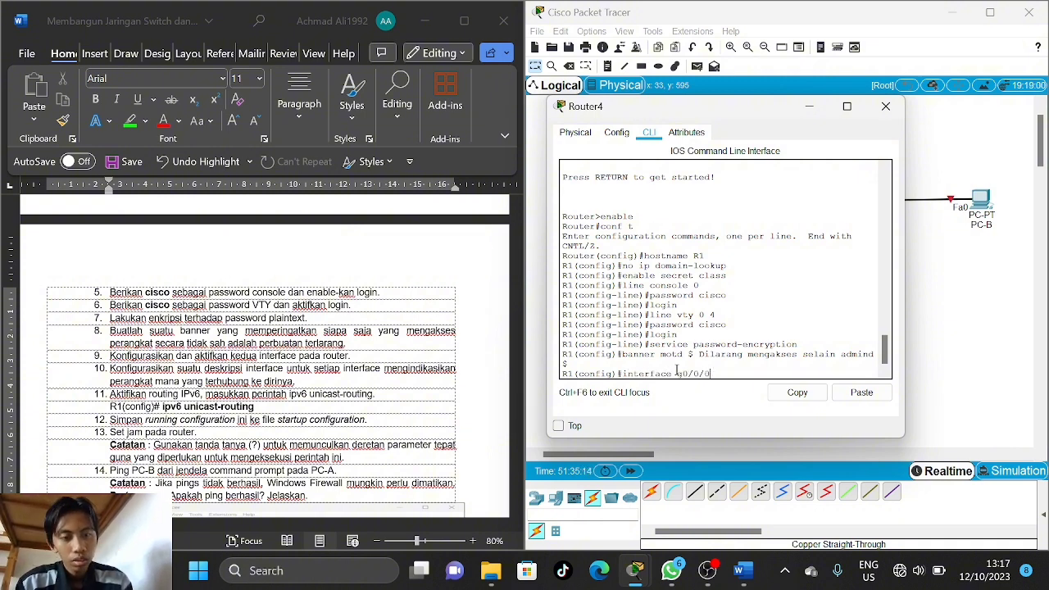
key(Return)
Step: Following the lab document's addressing table, assign R1's g0/0/0 interface the IPv4 address 192.168.0.1 with subnet mask 255.255.255.0
scroll(270, 321, up, 1)
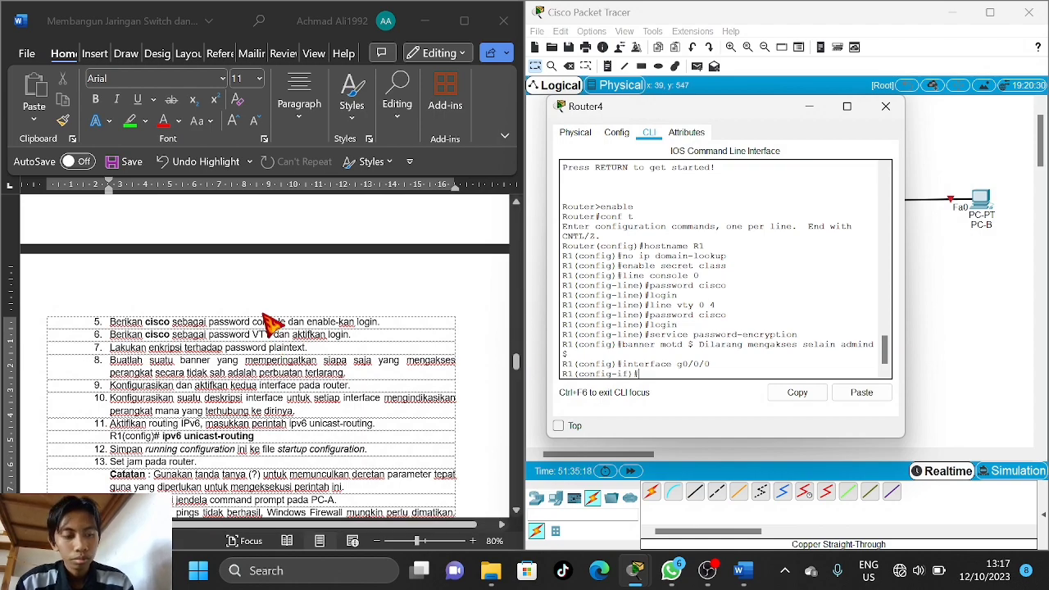
scroll(270, 321, up, 20)
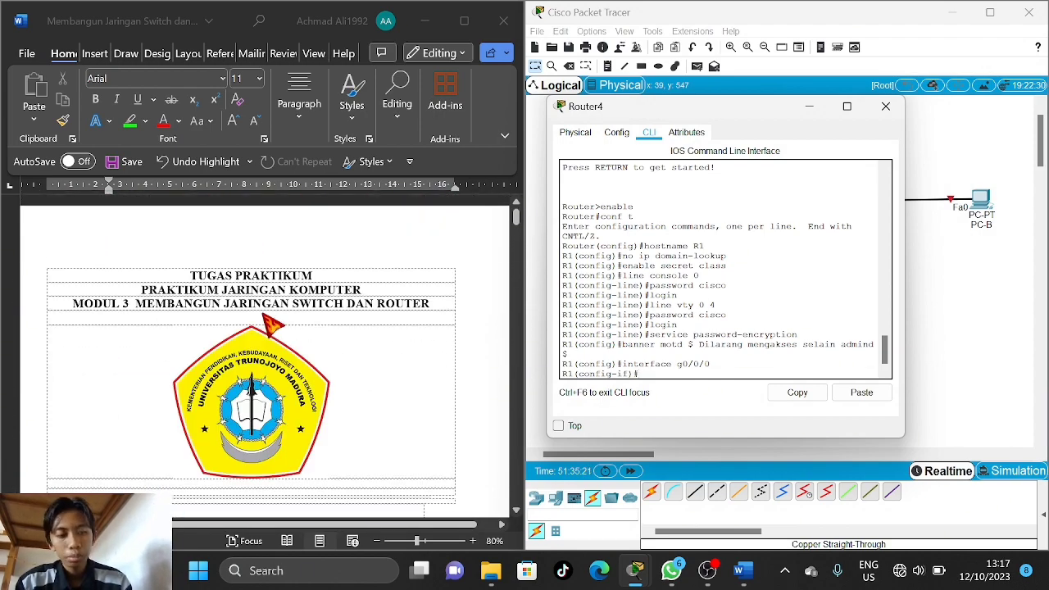
scroll(271, 323, down, 5)
scroll(270, 324, down, 15)
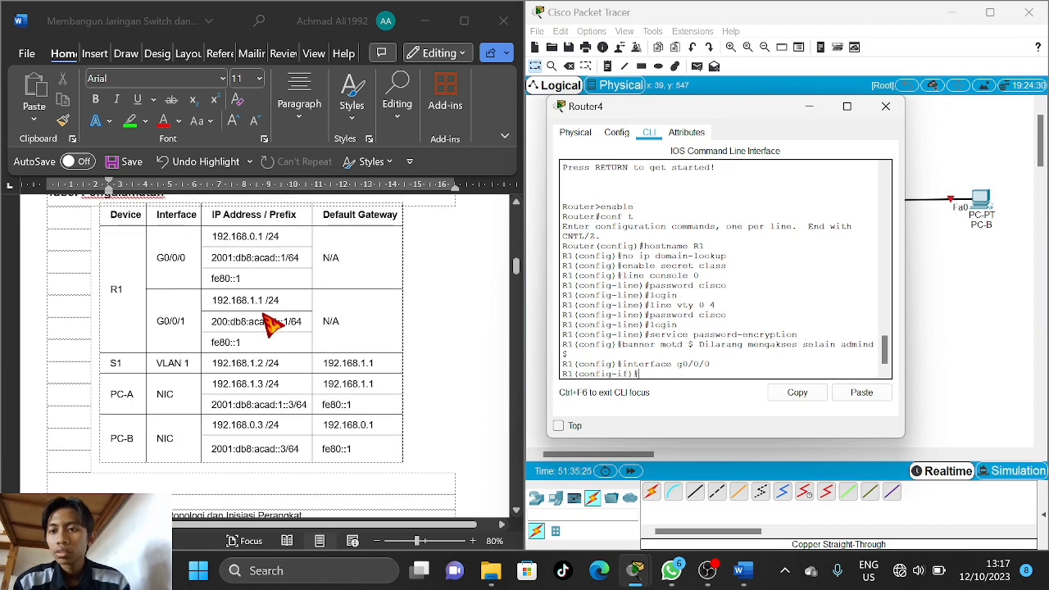
scroll(213, 250, up, 1)
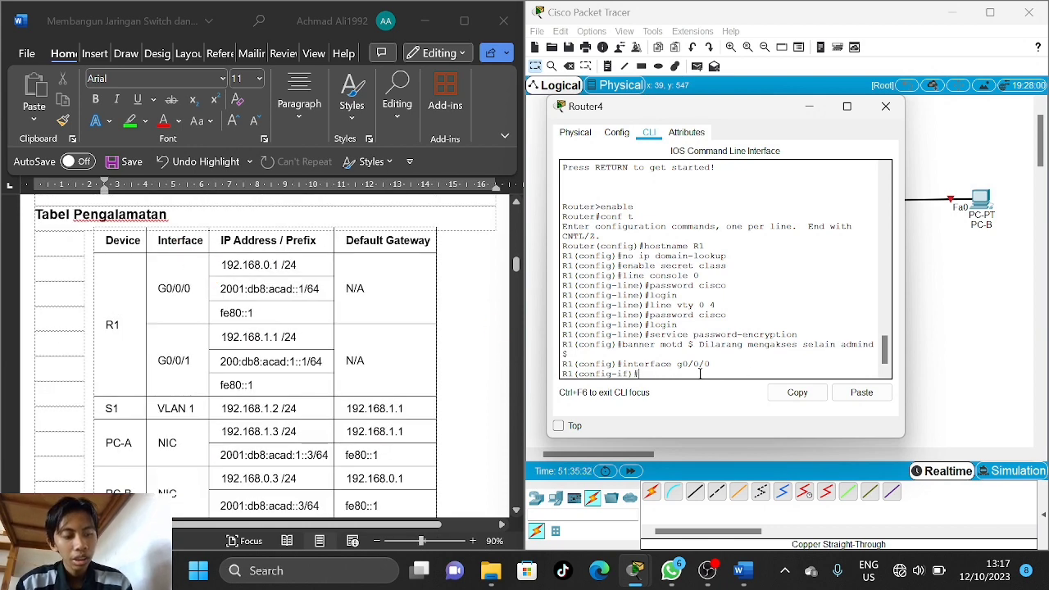
text(ddress)
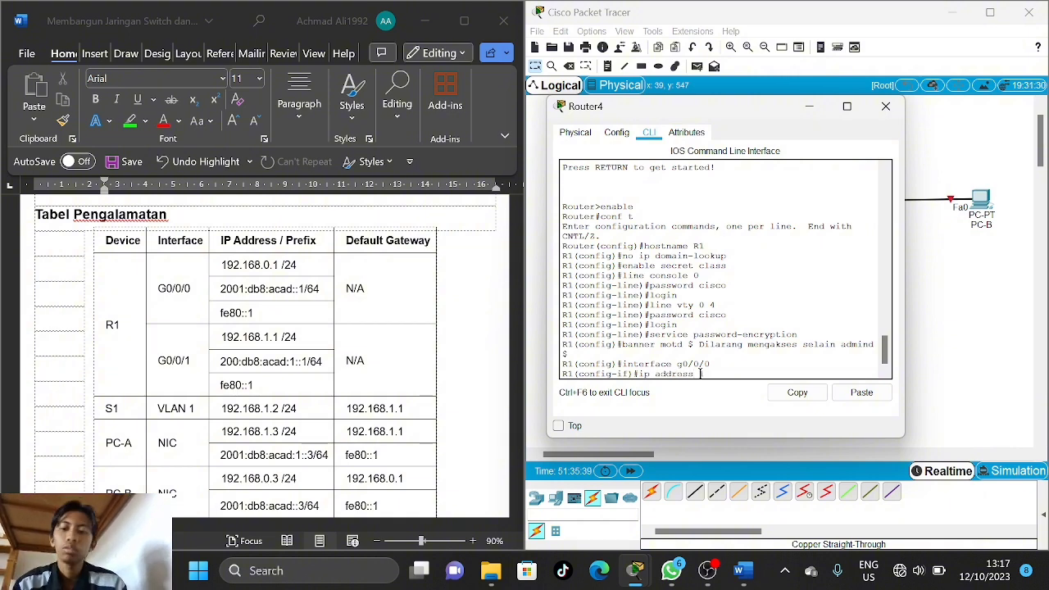
text( 192.168)
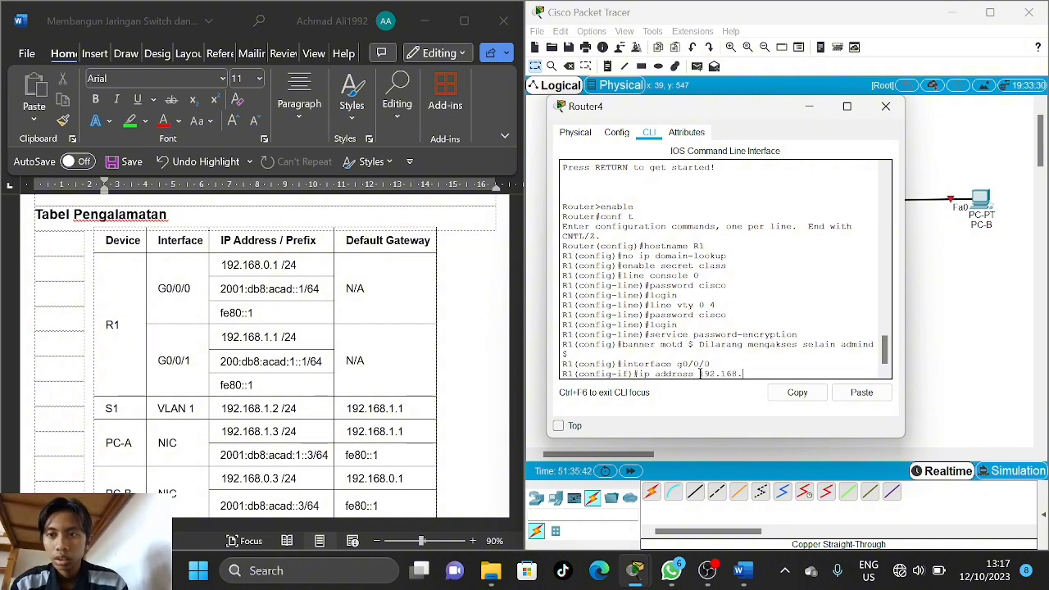
text(.)
click(219, 266)
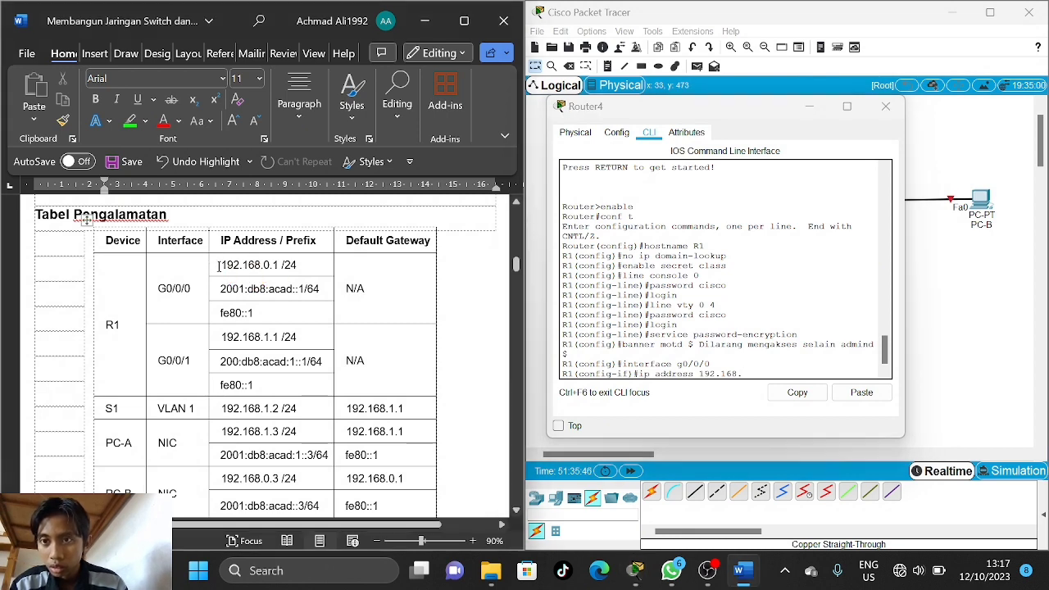
drag(219, 266, 296, 267)
click(763, 373)
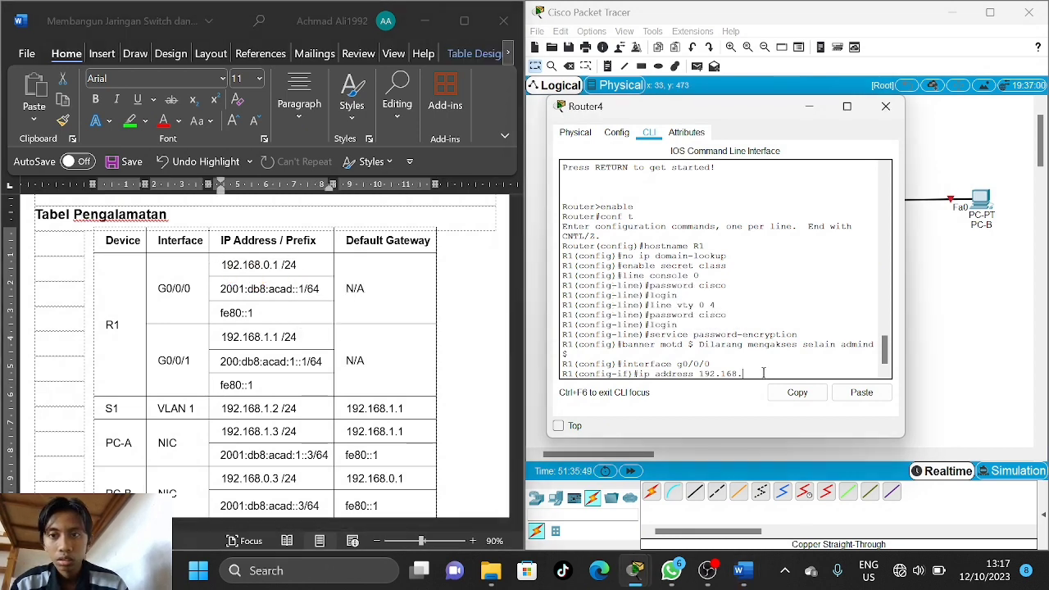
text(0.1)
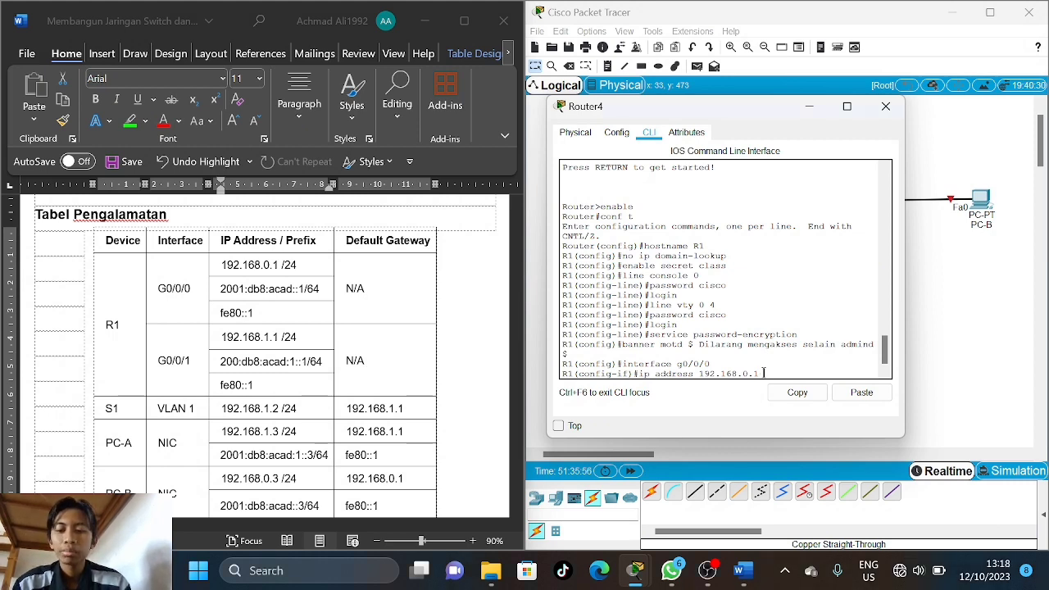
text( 255)
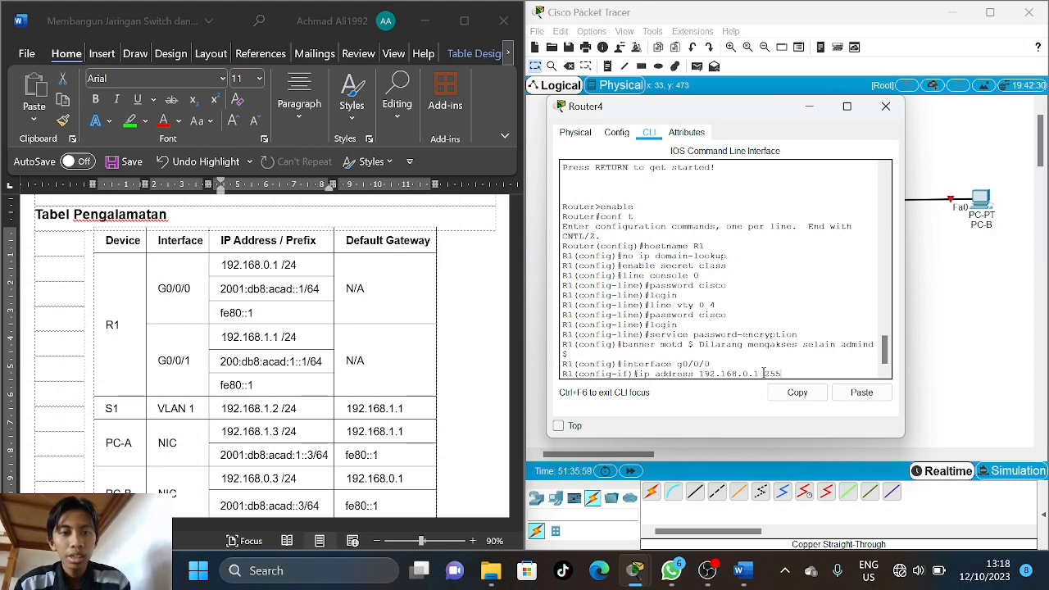
text(.255.2)
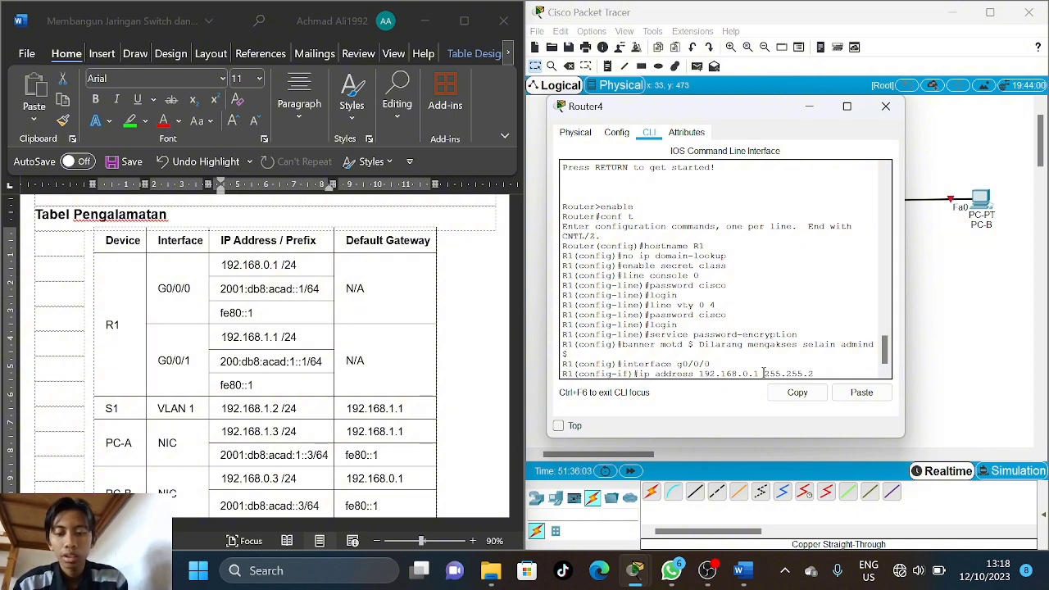
text(55)
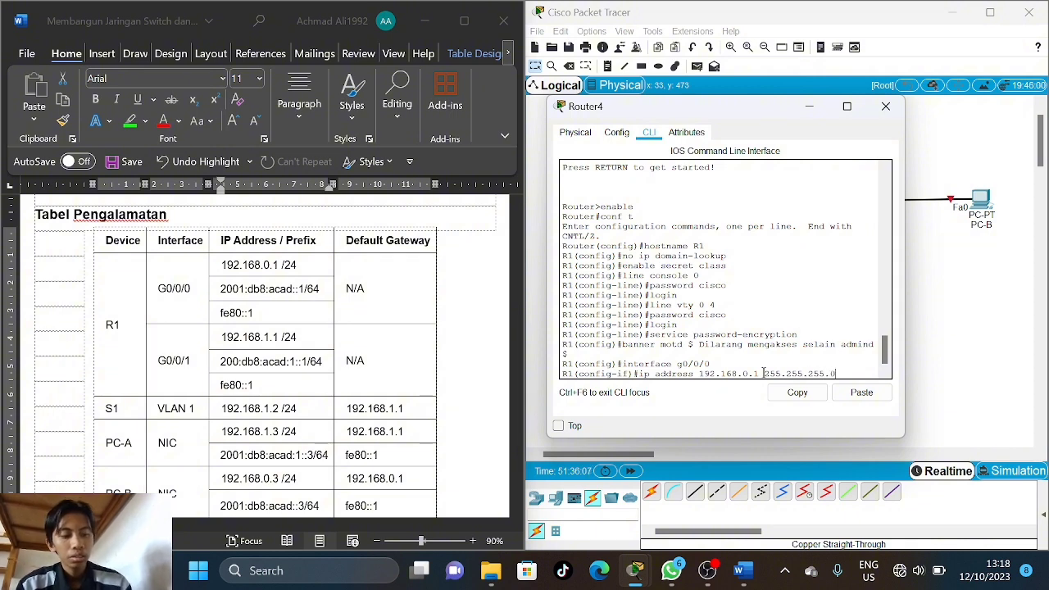
text(.0)
key(Return)
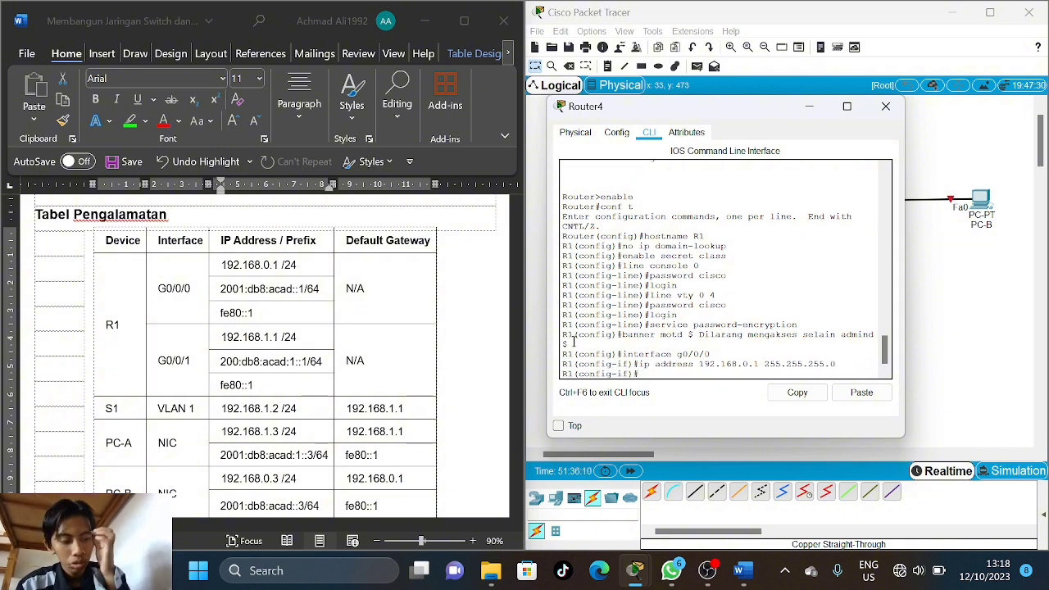
Step: Assign the IPv6 address 2001:db8:acad::1/64 to R1's g0/0/0 interface
text(ipv6)
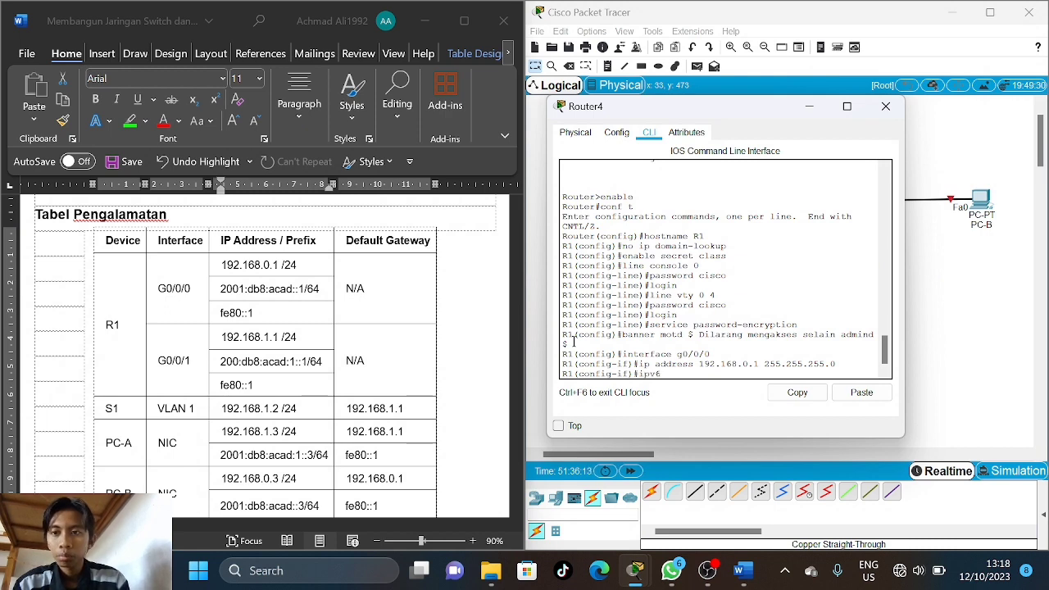
drag(221, 288, 293, 291)
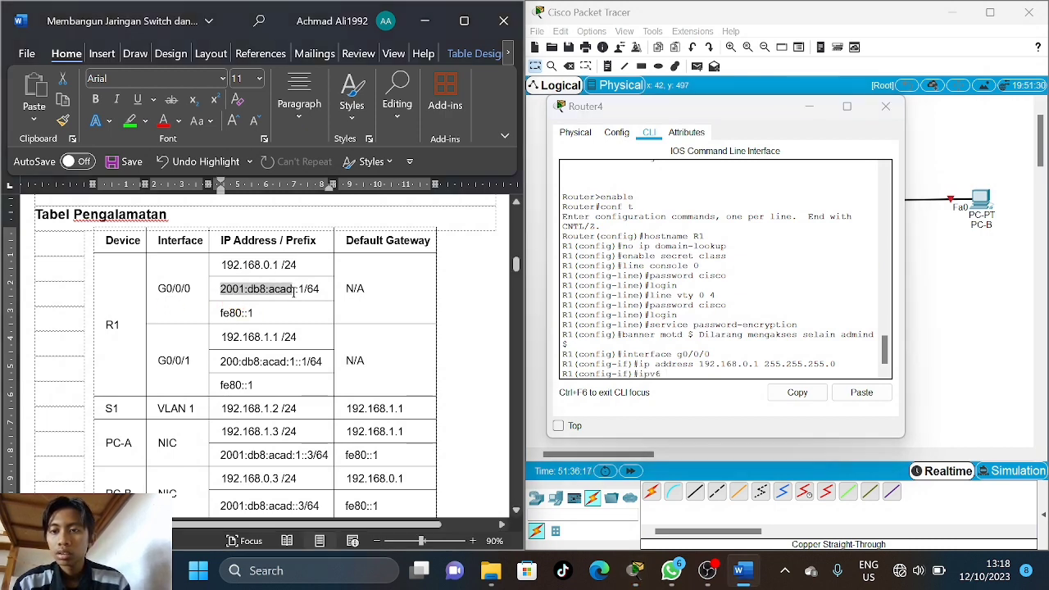
key(ctrl+c)
click(680, 374)
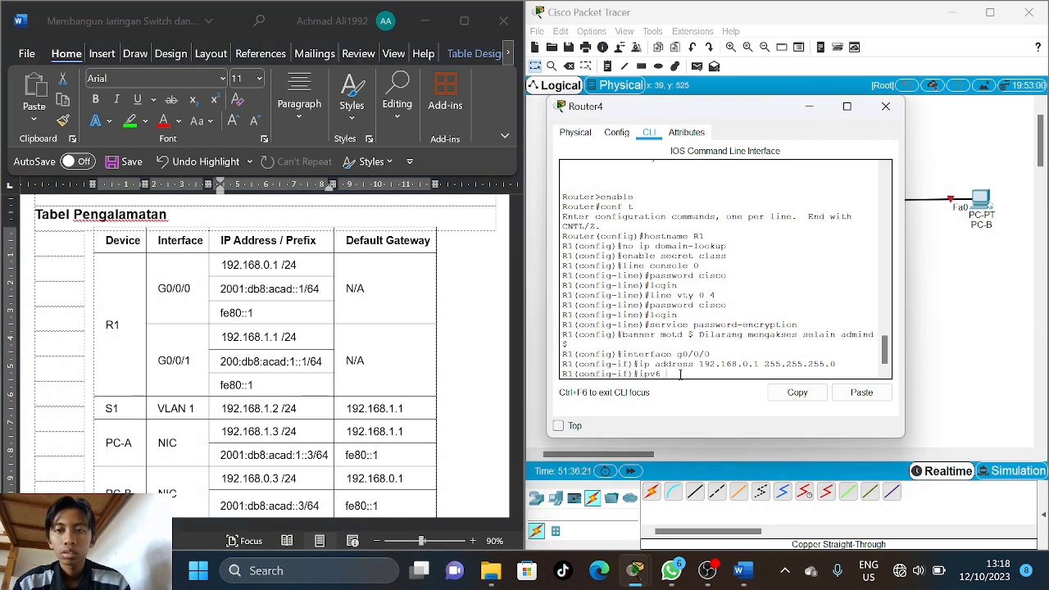
double_click(229, 290)
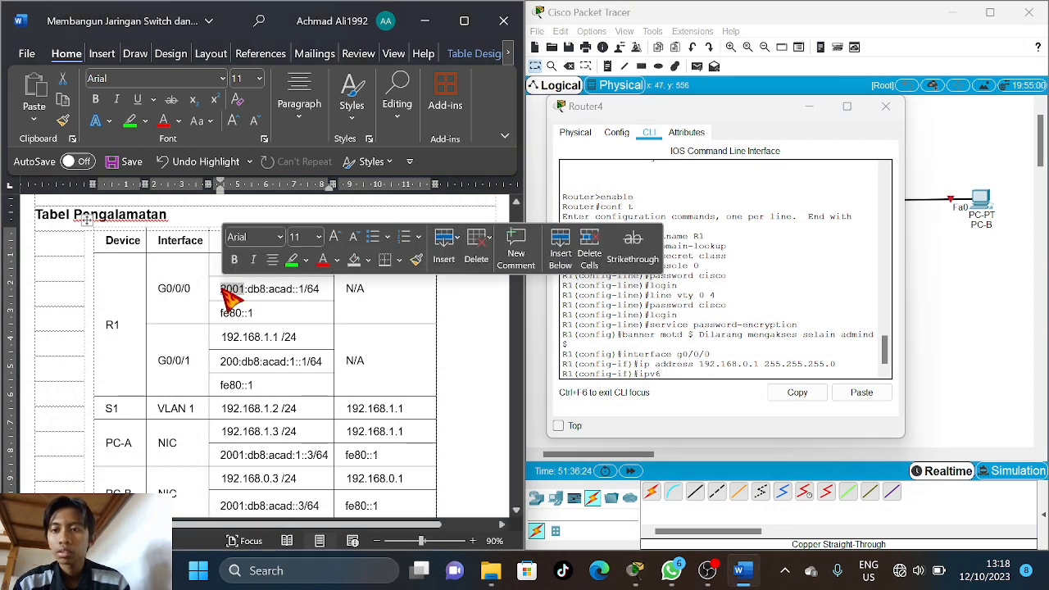
mouse_move(223, 291)
mouse_down()
mouse_move(279, 294)
mouse_move(219, 284)
mouse_up()
key(ctrl+z)
click(698, 371)
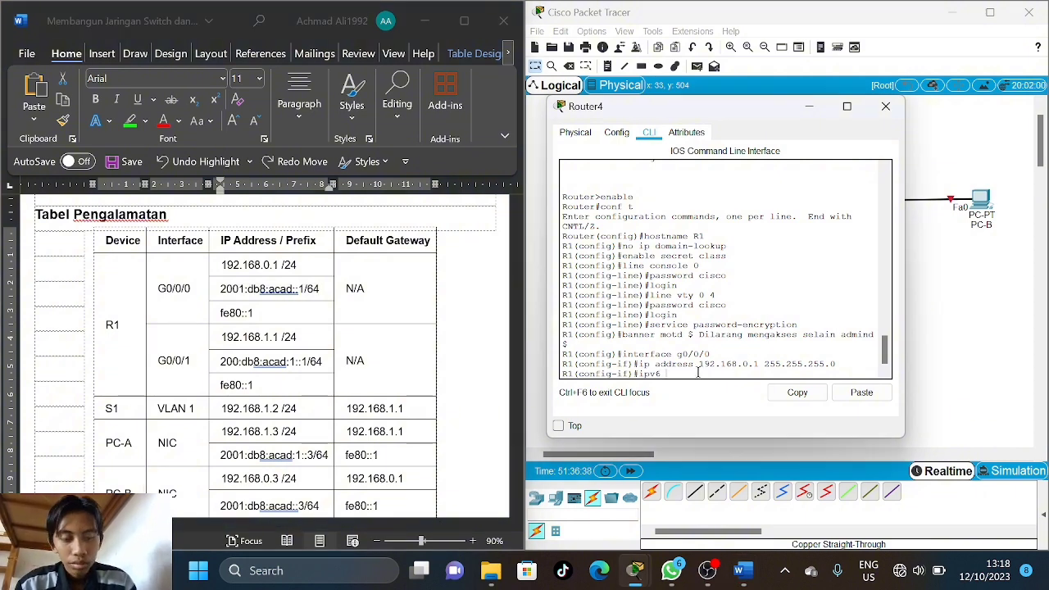
text(address)
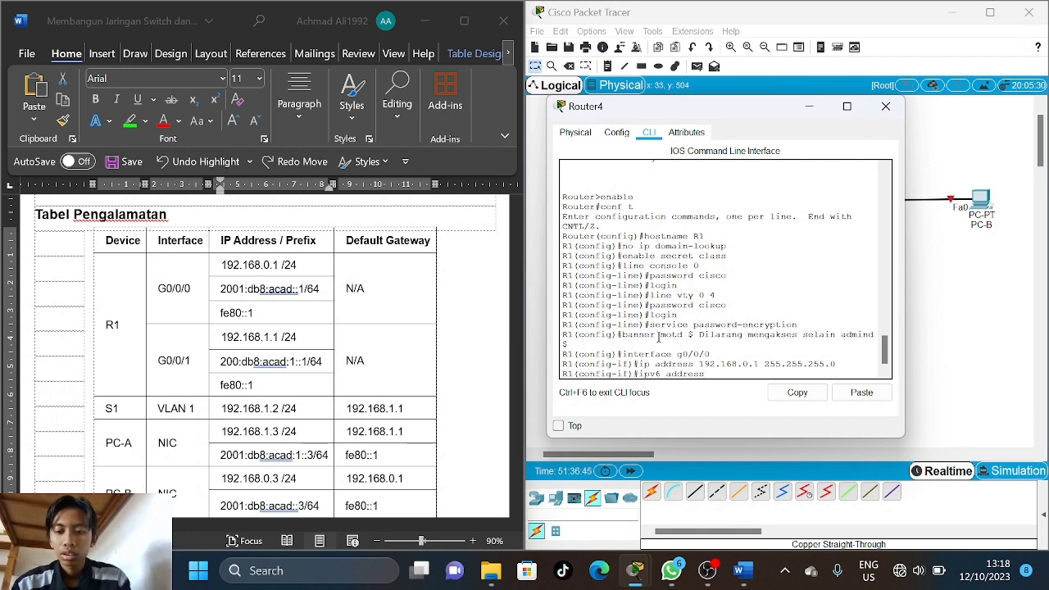
text( 2001:d)
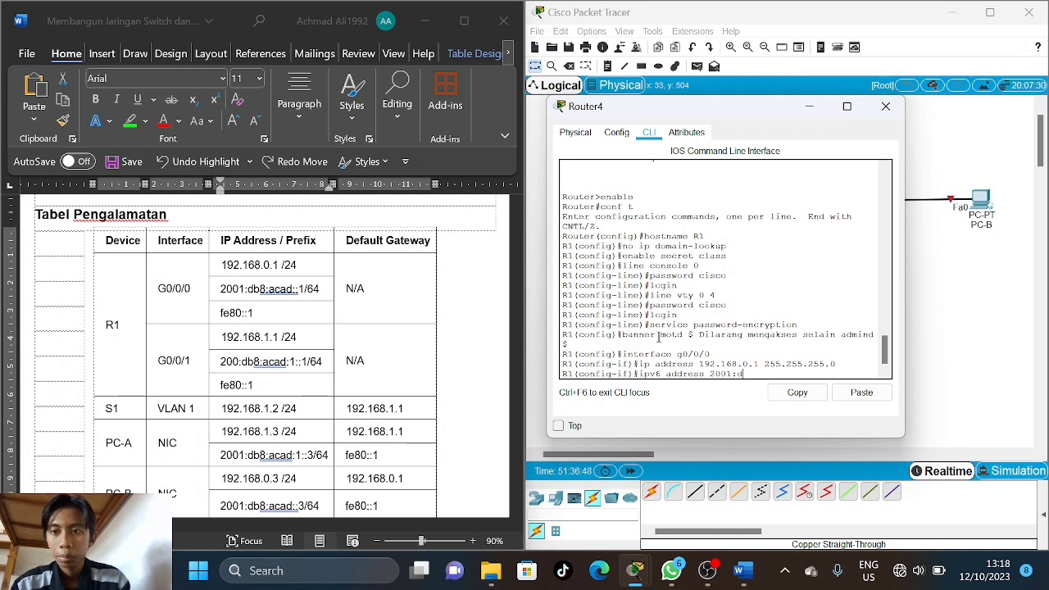
text(b8:ac)
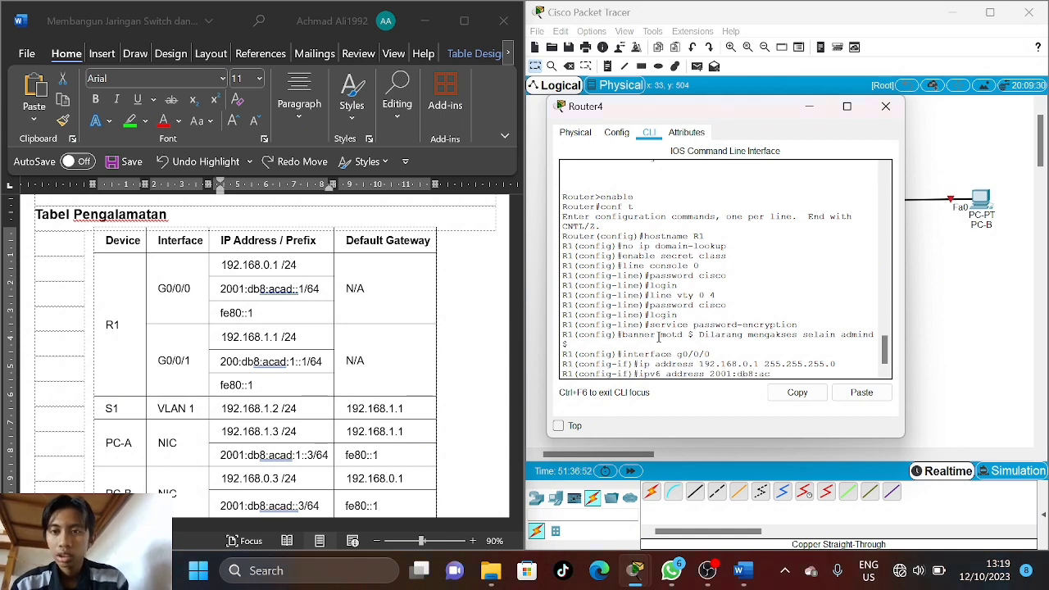
text(ad::1)
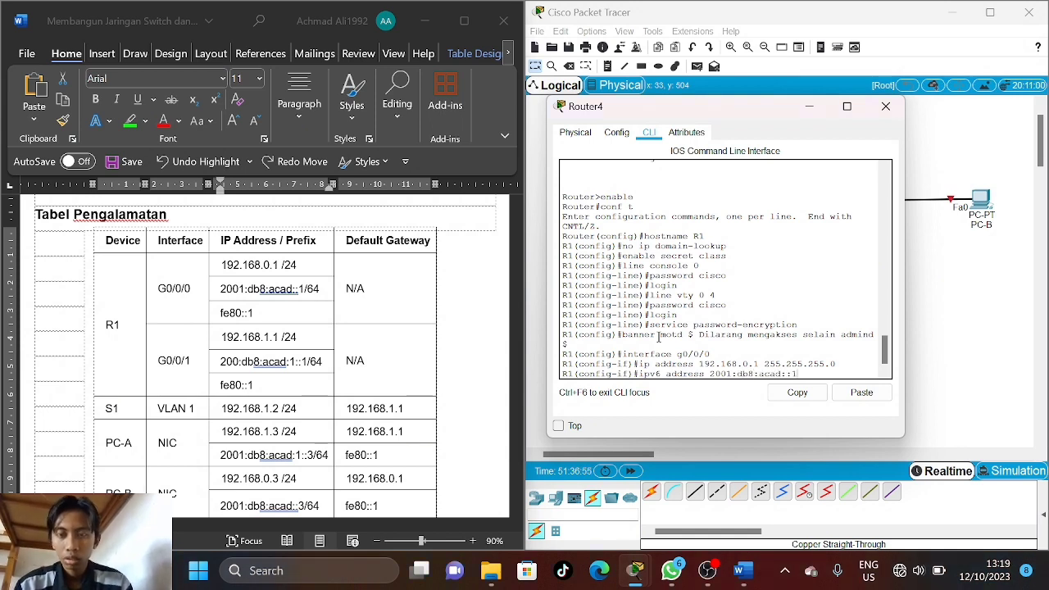
text(/64)
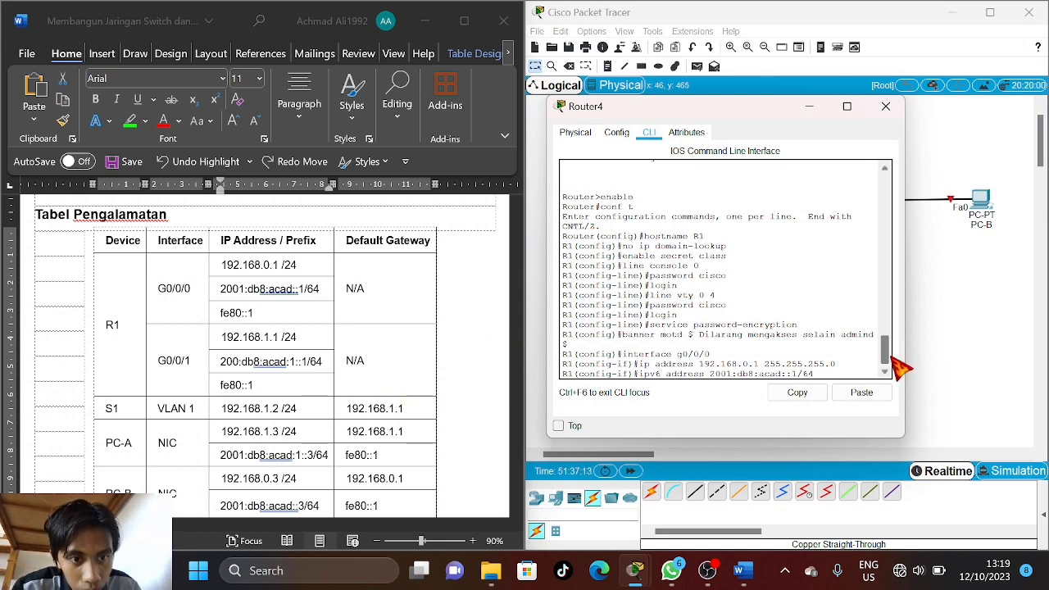
key(Return)
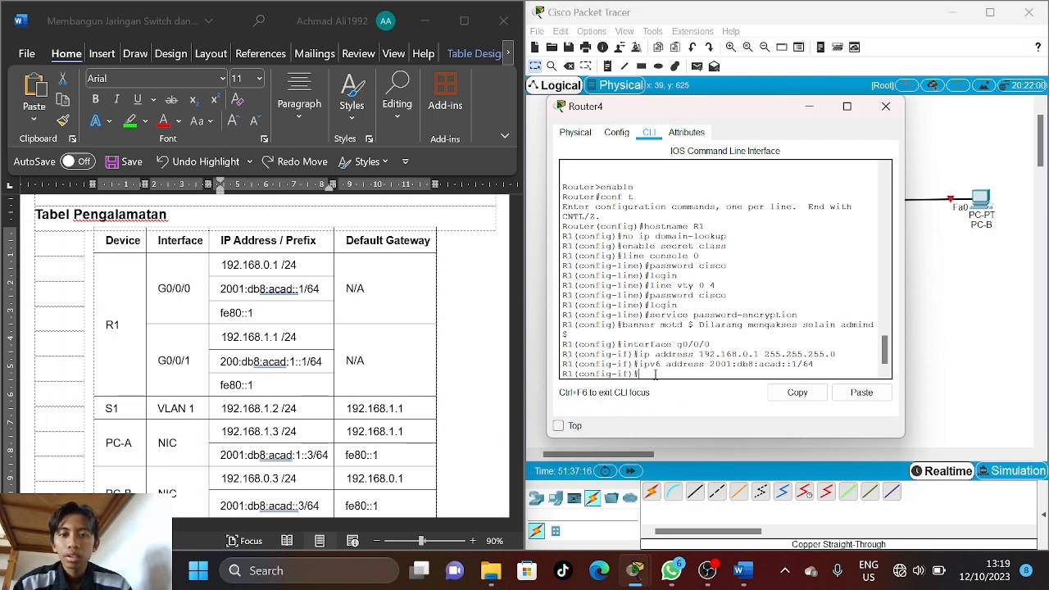
Step: Set fe80::1 as the link-local IPv6 address of R1's g0/0/0 interface
text(ipv6 ad)
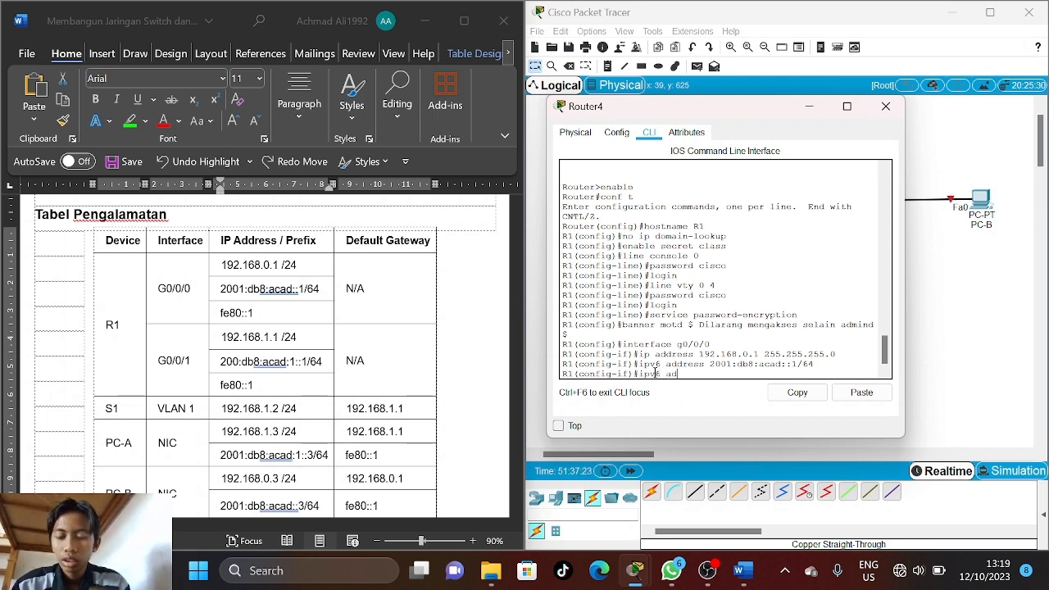
text(dress)
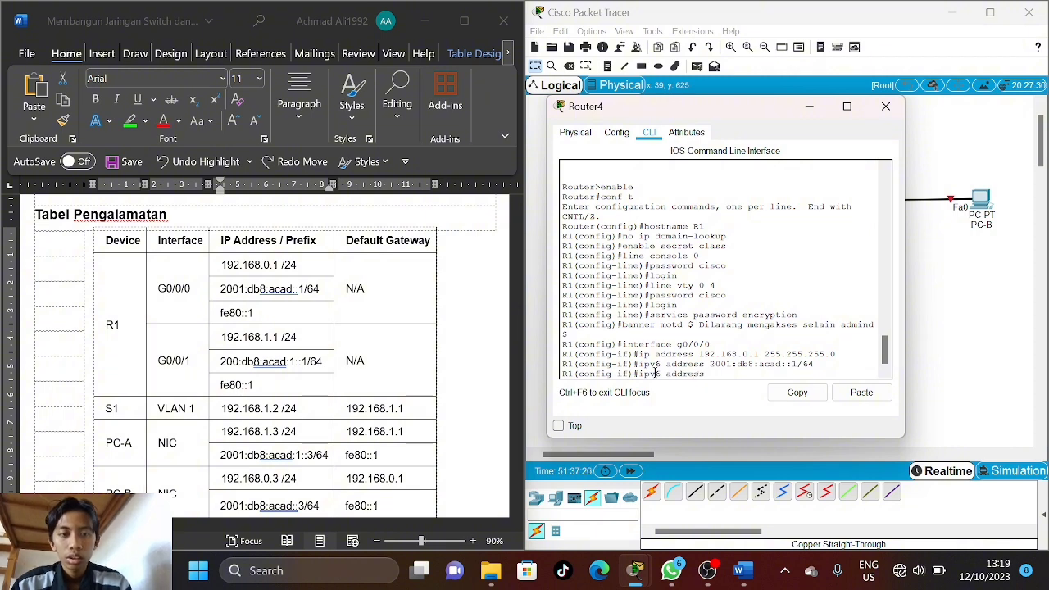
text( fe80::1 lin)
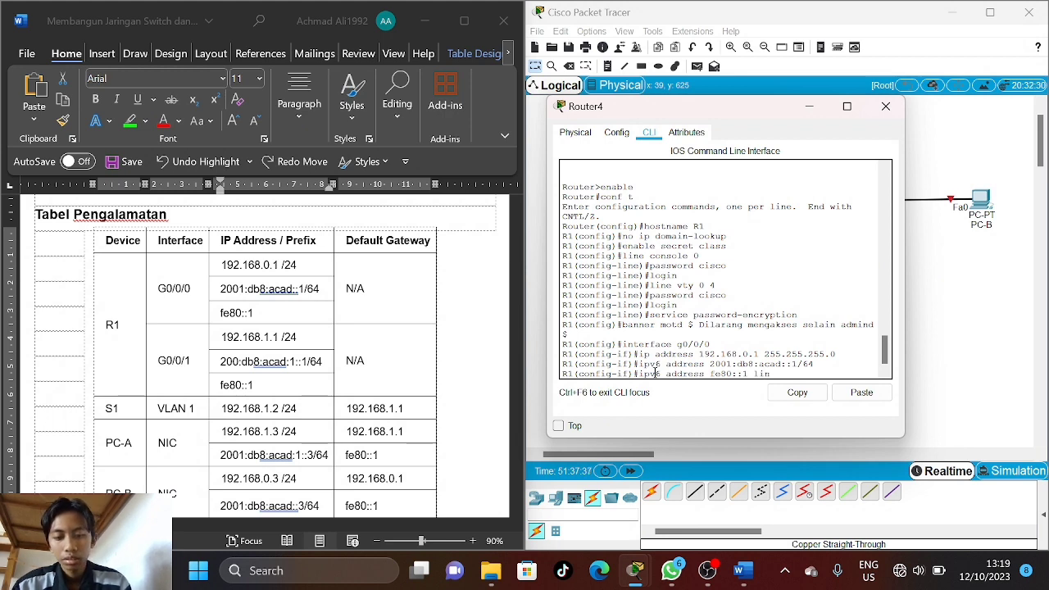
text(local)
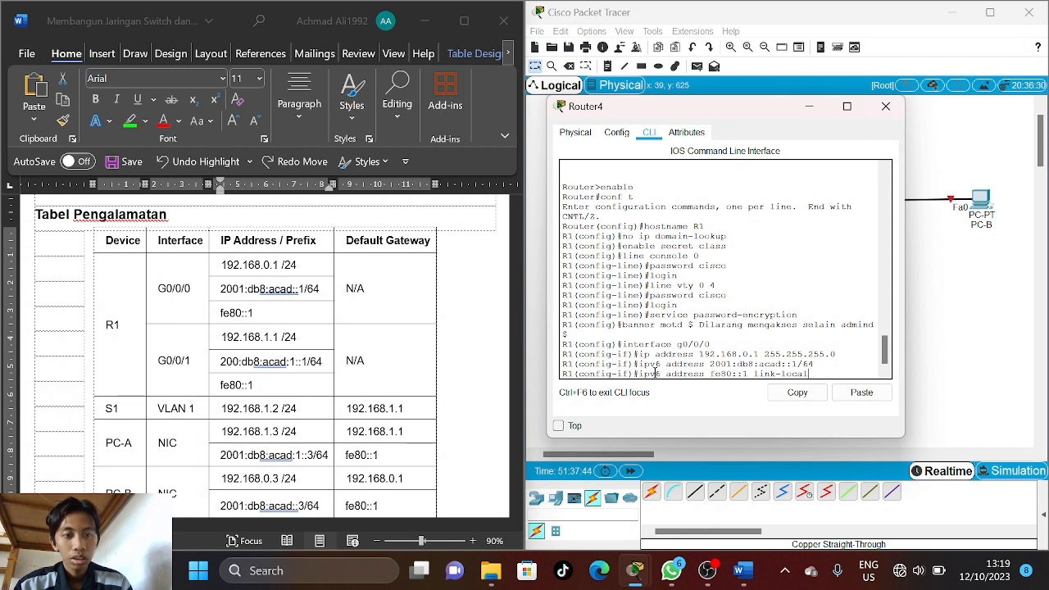
key(Return)
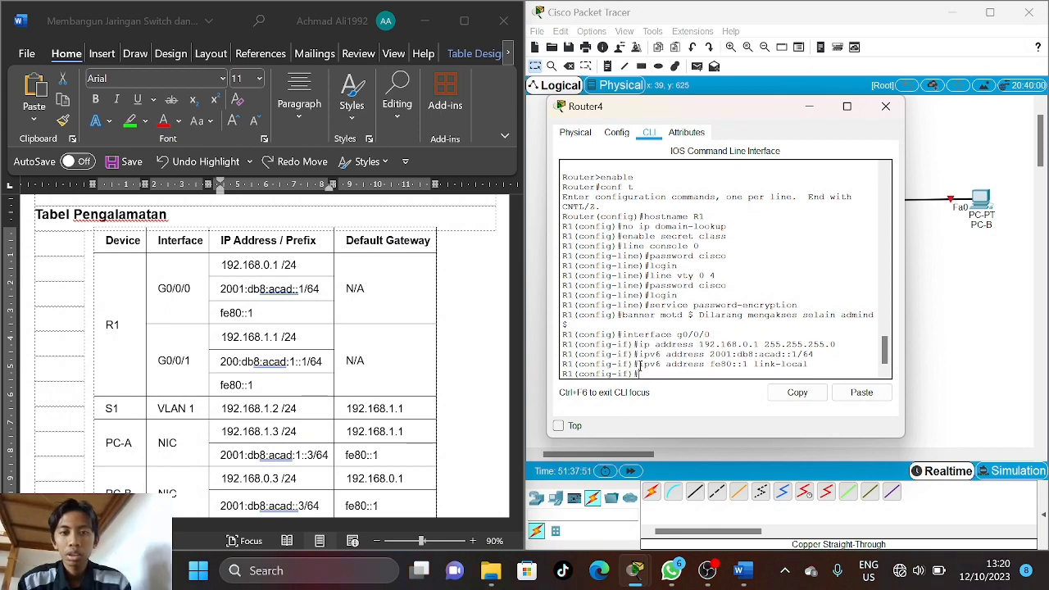
Step: Enable R1's g0/0/0 interface with the no shutdown command and check its link in the topology
text(no)
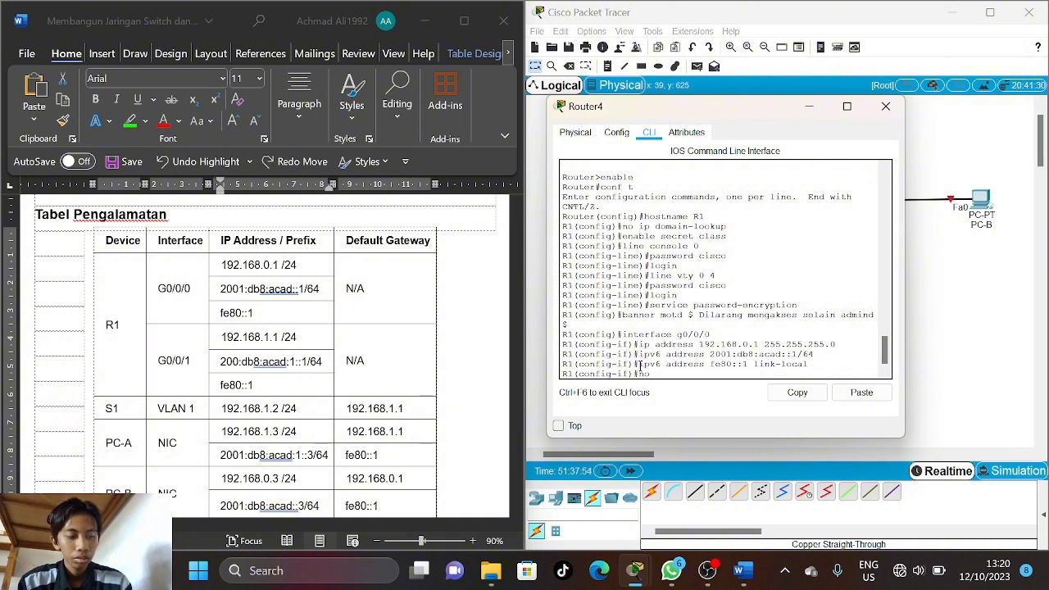
text( shut)
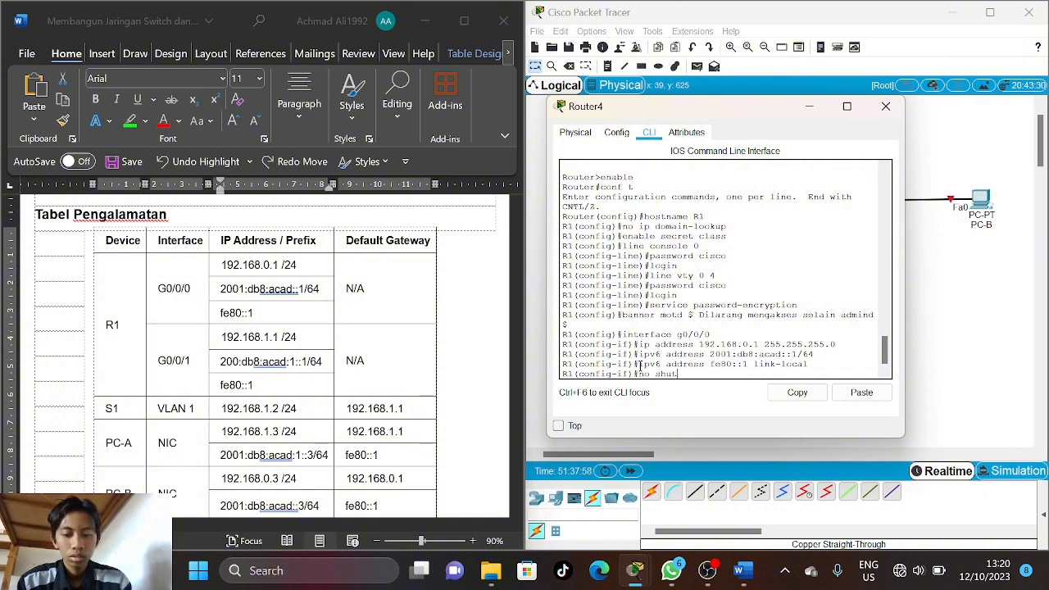
text(dow)
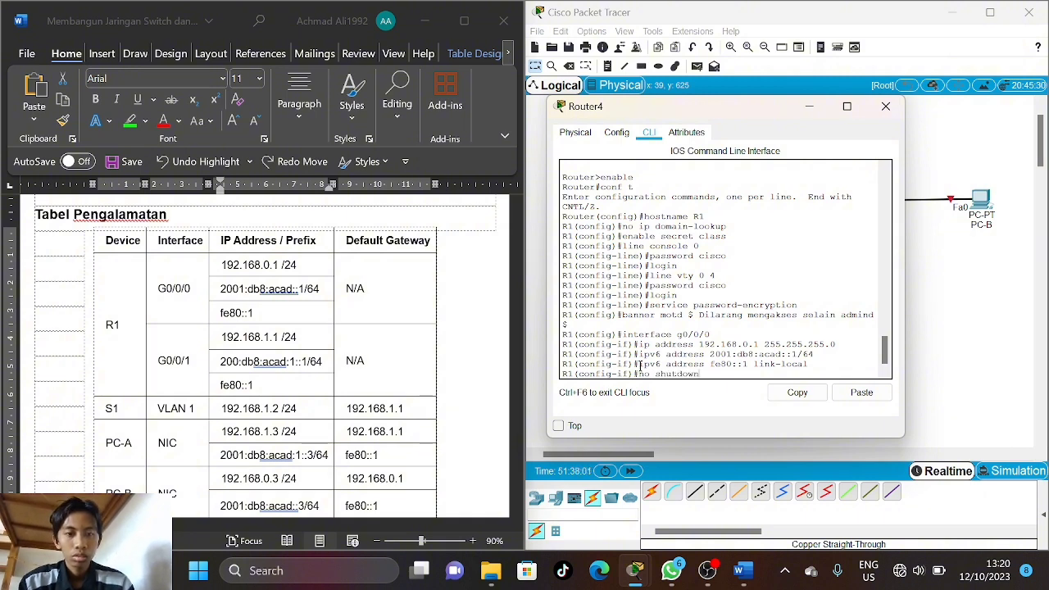
text(n)
key(Return)
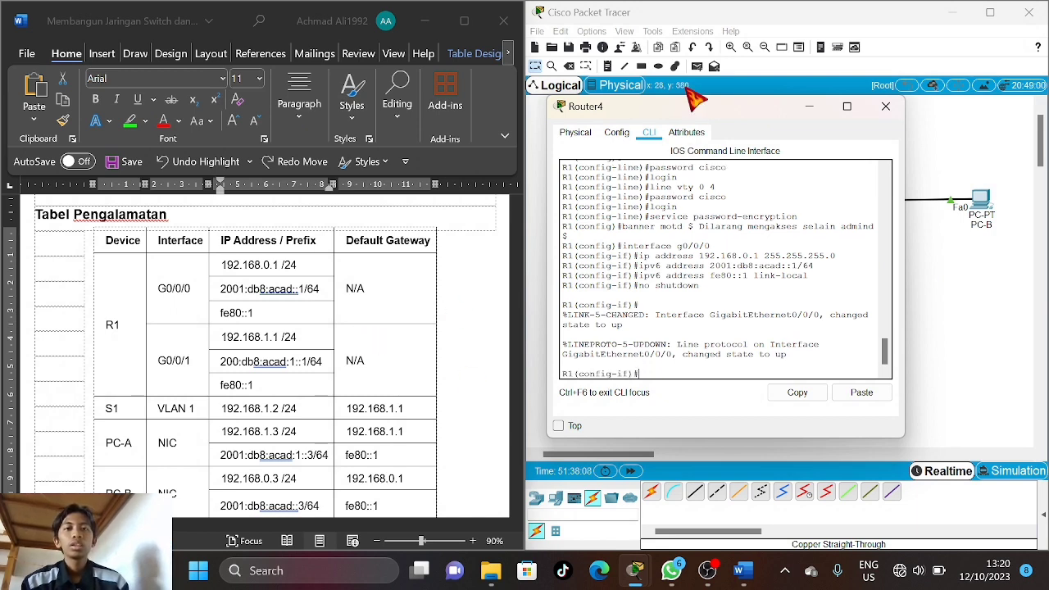
drag(691, 104, 705, 263)
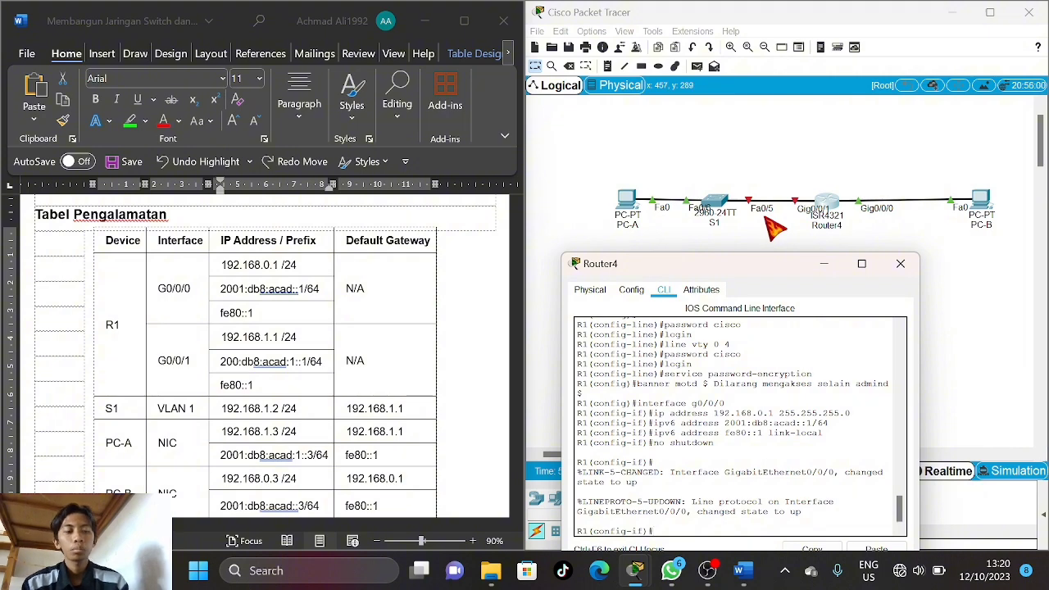
drag(759, 268, 763, 153)
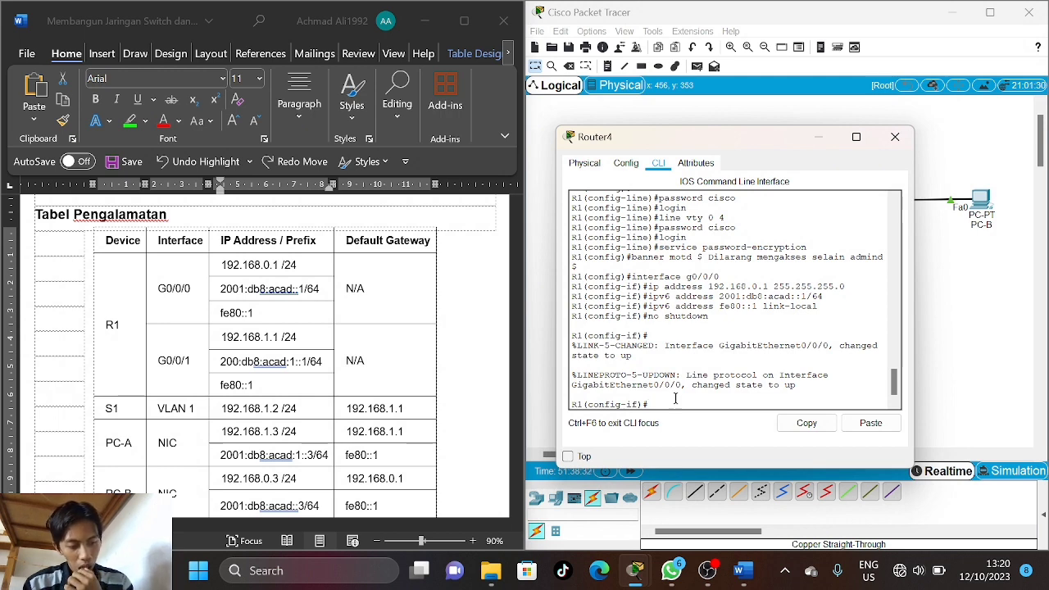
Step: Leave the g0/0/0 configuration on R1 and enter interface configuration mode for g0/0/1
text(e)
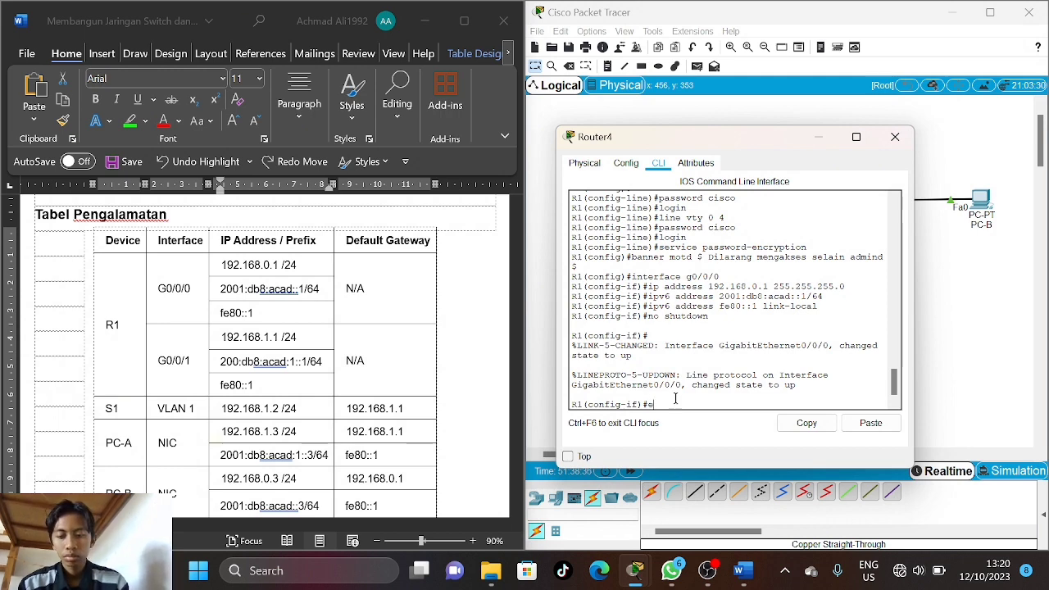
text(xit)
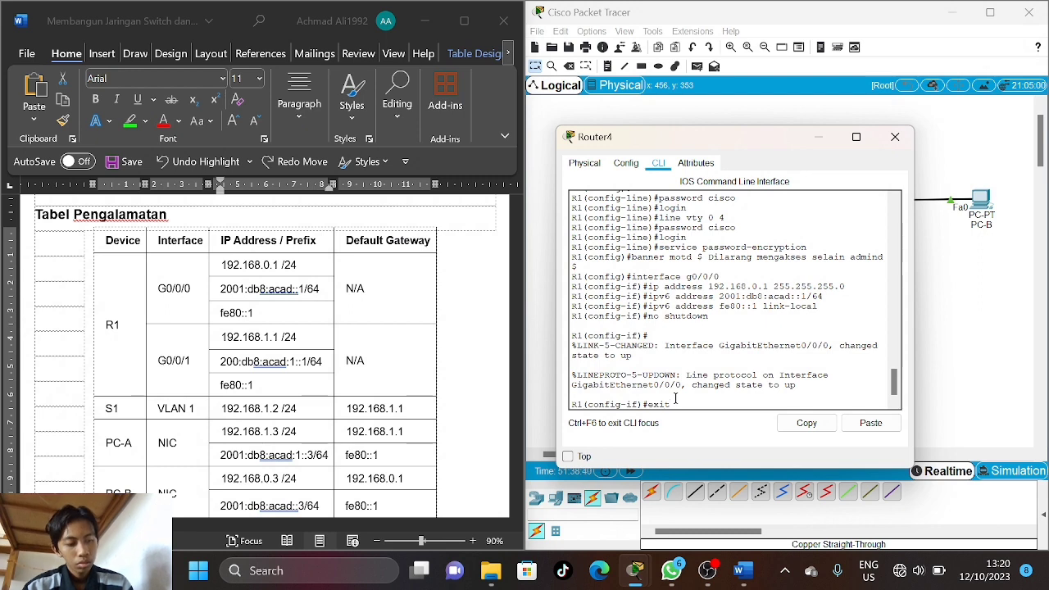
key(Return)
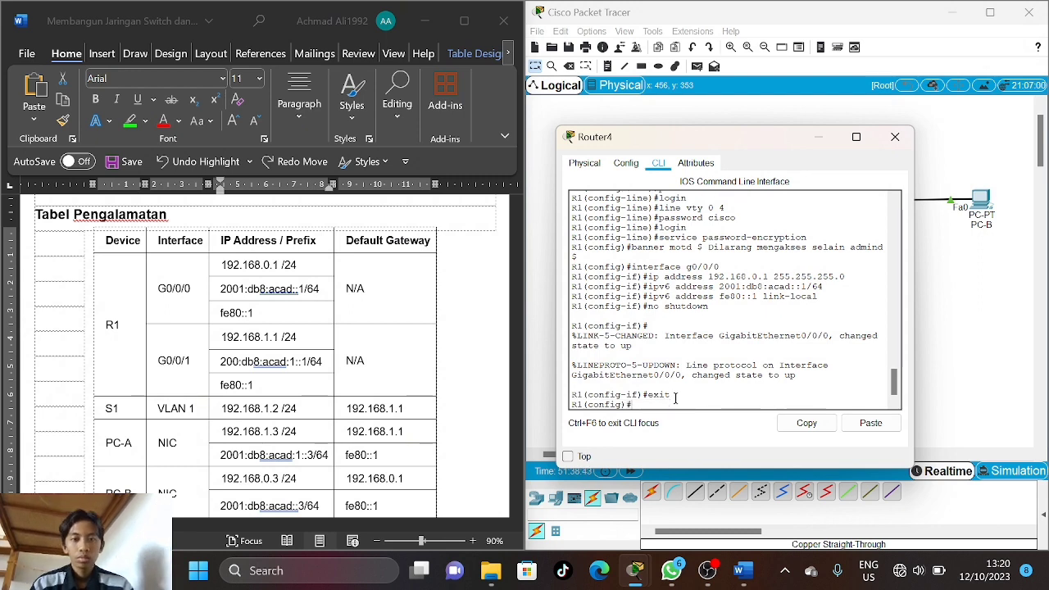
text(interf)
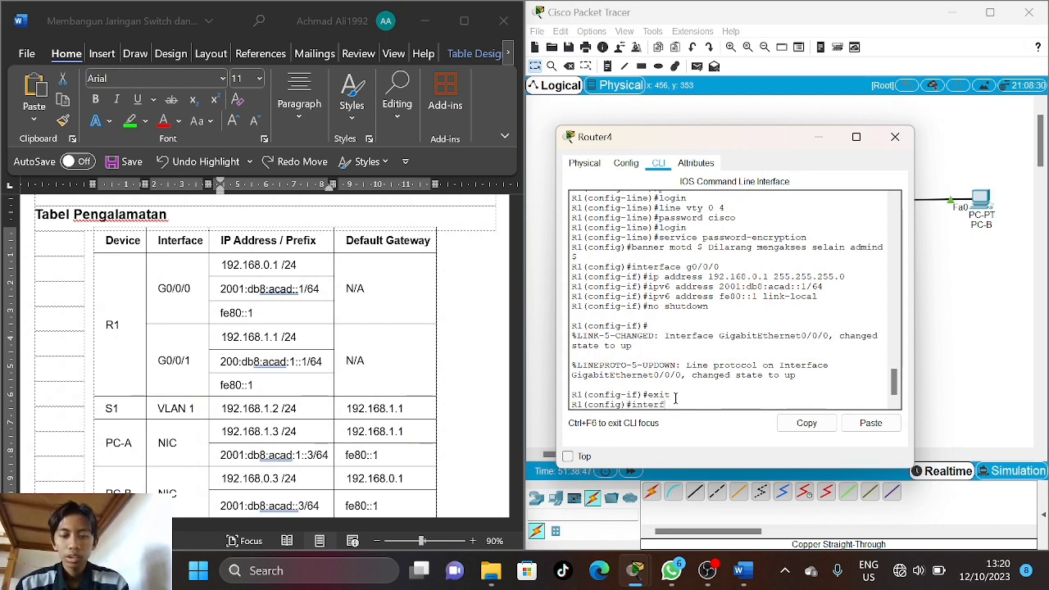
text(a)
key(BackSpace)
key(BackSpace)
key(BackSpace)
key(BackSpace)
key(BackSpace)
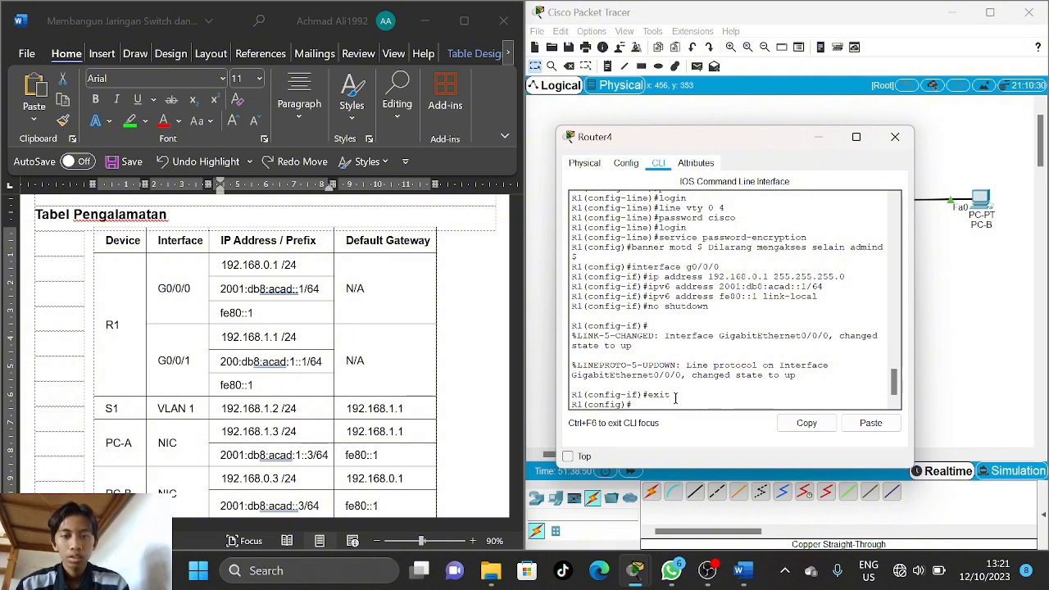
key(Up)
key(Up)
key(Up)
key(Up)
key(Up)
key(Up)
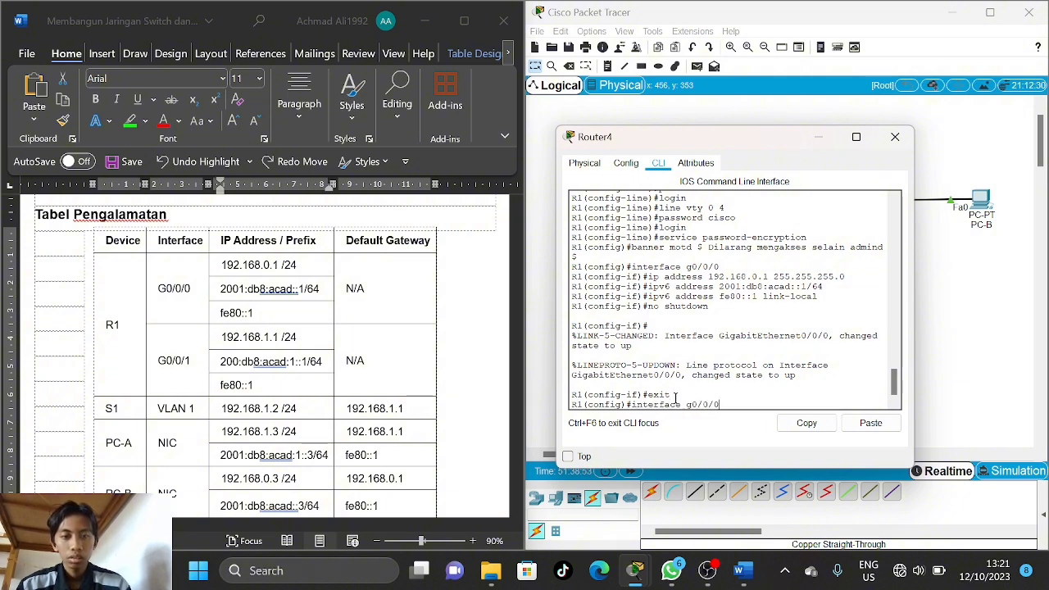
key(BackSpace)
key(BackSpace)
key(BackSpace)
key(BackSpace)
text(/)
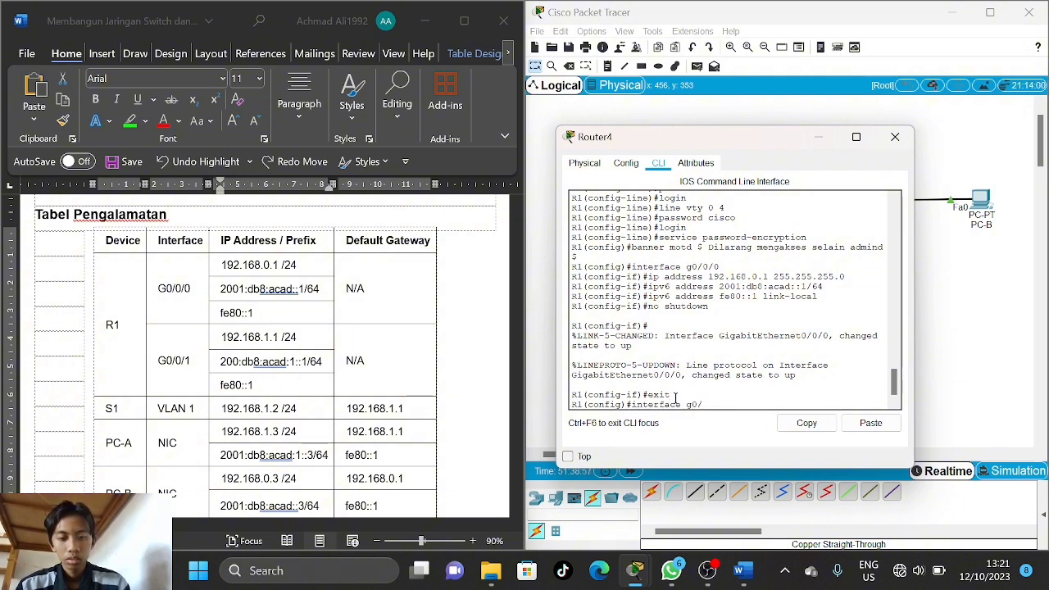
text(0/1)
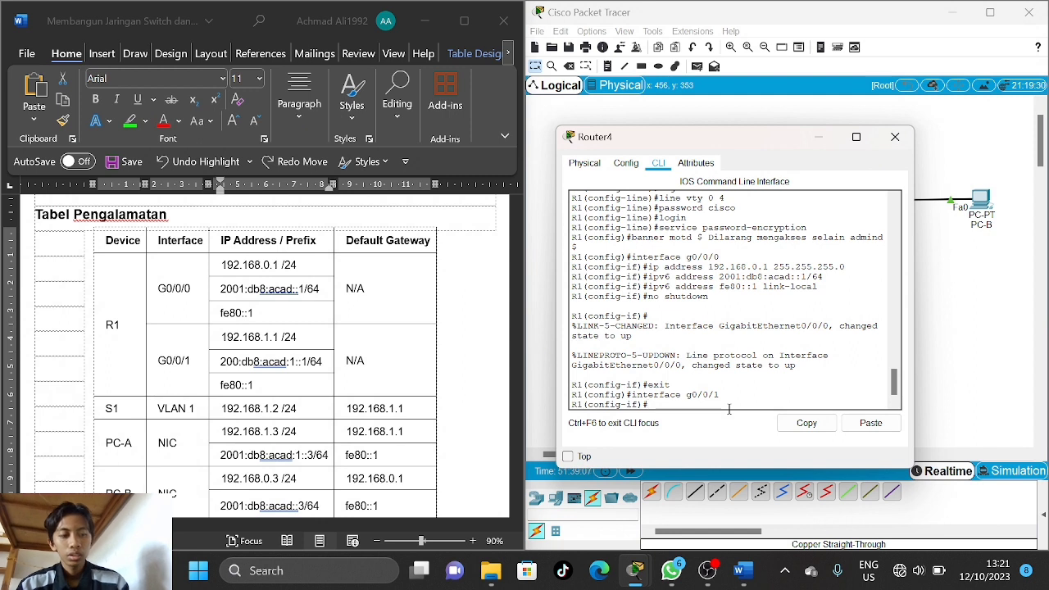
key(Up)
key(Up)
key(Up)
key(Up)
key(Up)
key(Up)
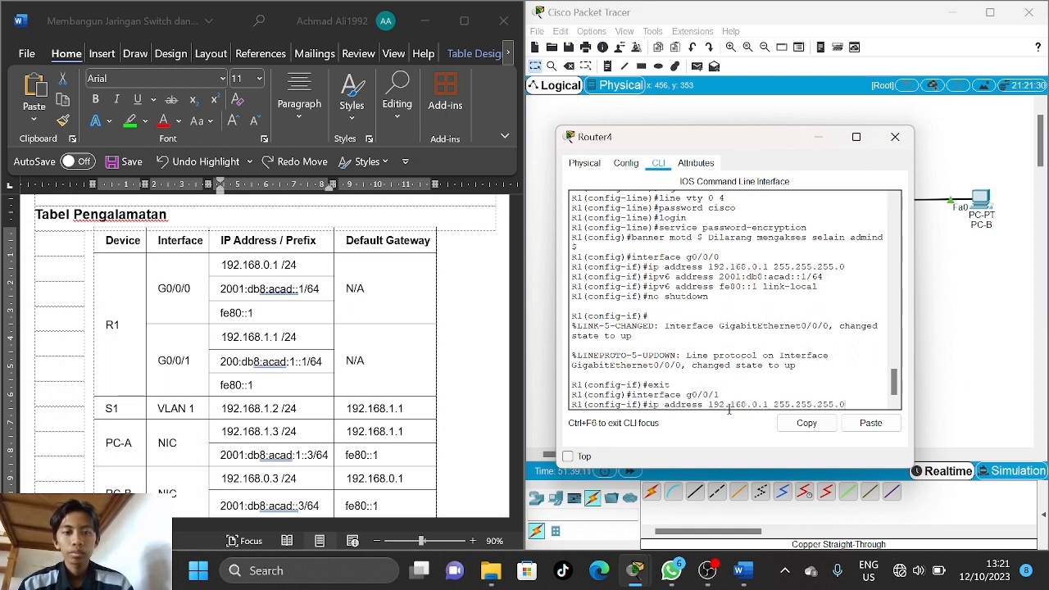
key(Left)
key(Left)
key(Left)
key(Left)
key(Left)
key(Left)
key(Left)
key(Left)
key(Left)
key(Left)
key(Left)
key(Left)
key(Left)
key(Left)
key(Left)
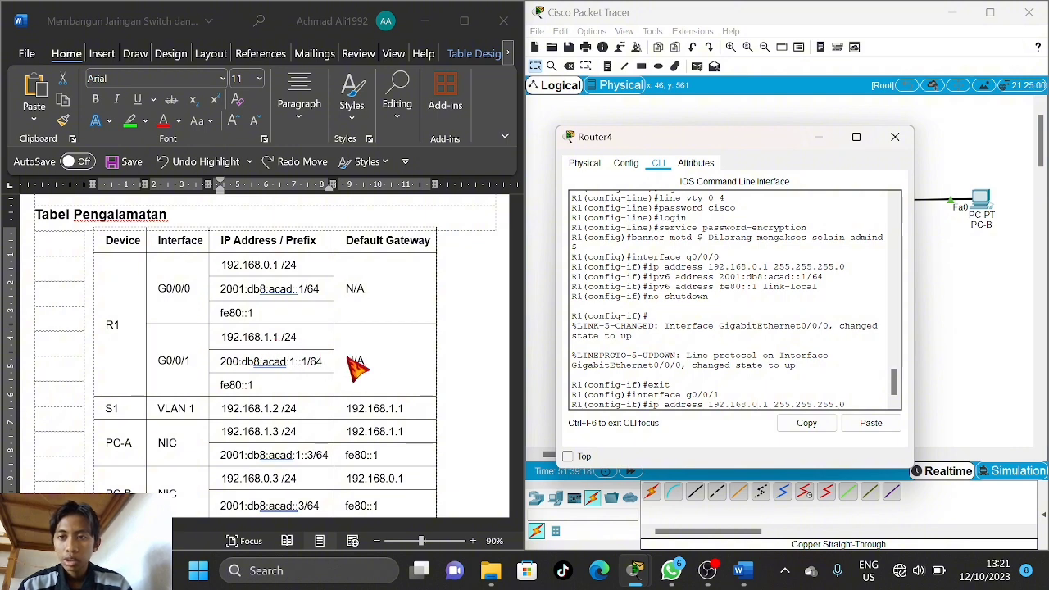
text(0)
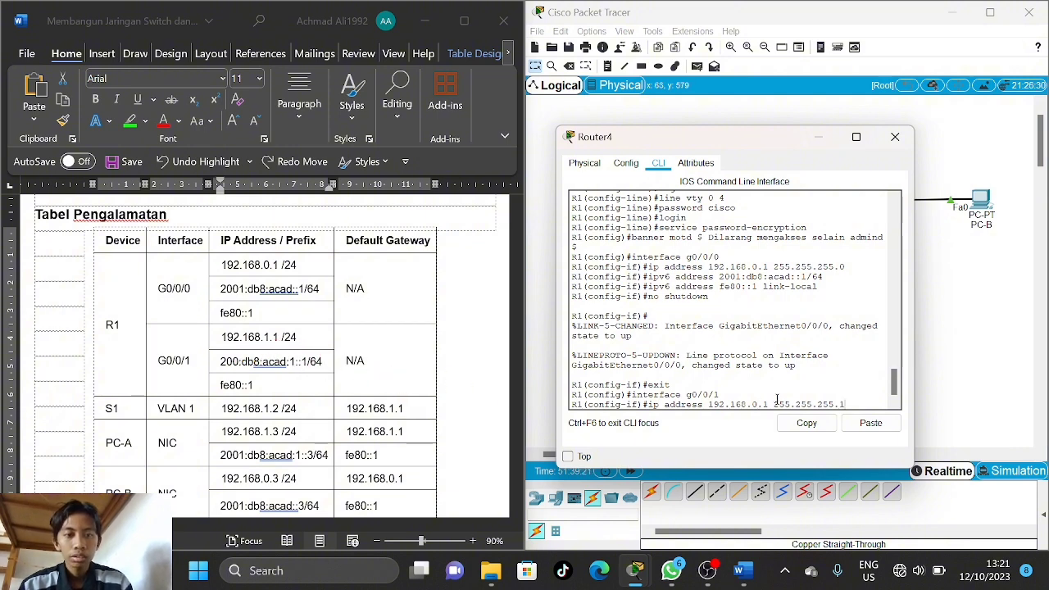
key(ctrl+z)
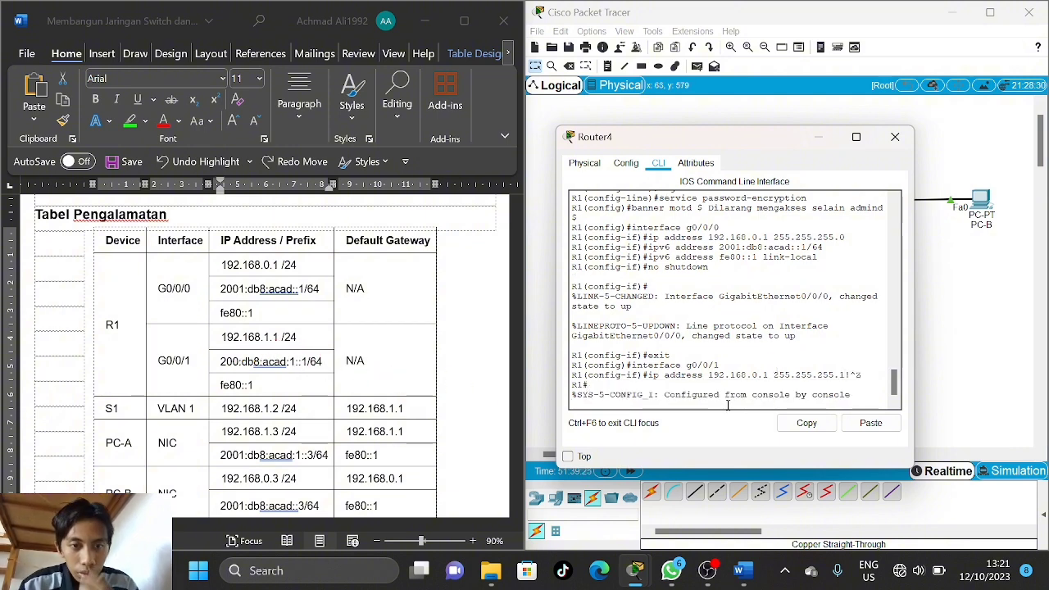
key(Up)
key(Up)
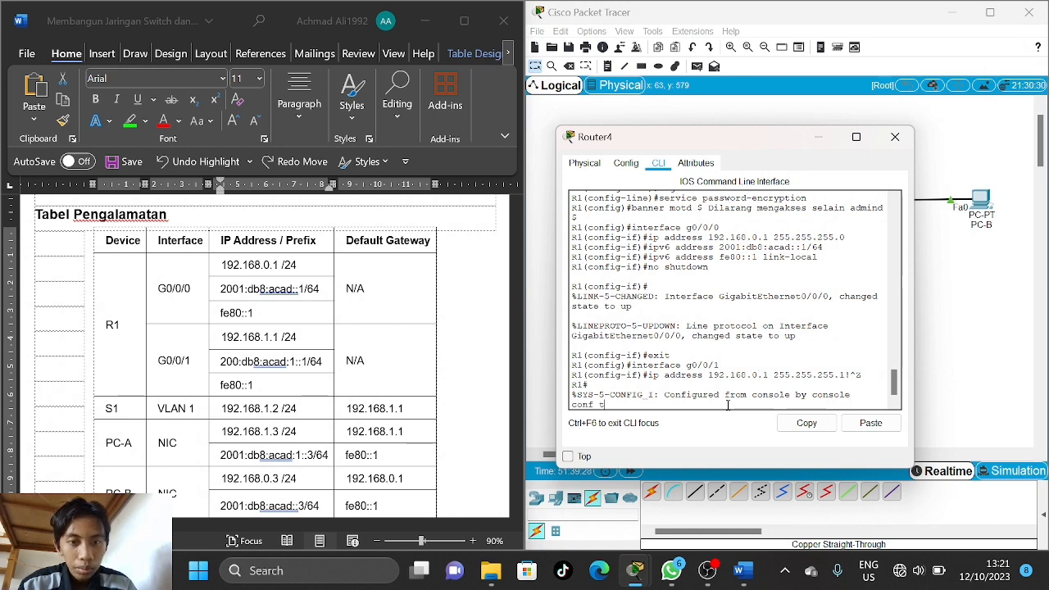
key(BackSpace)
key(BackSpace)
key(BackSpace)
key(BackSpace)
key(BackSpace)
key(BackSpace)
key(Return)
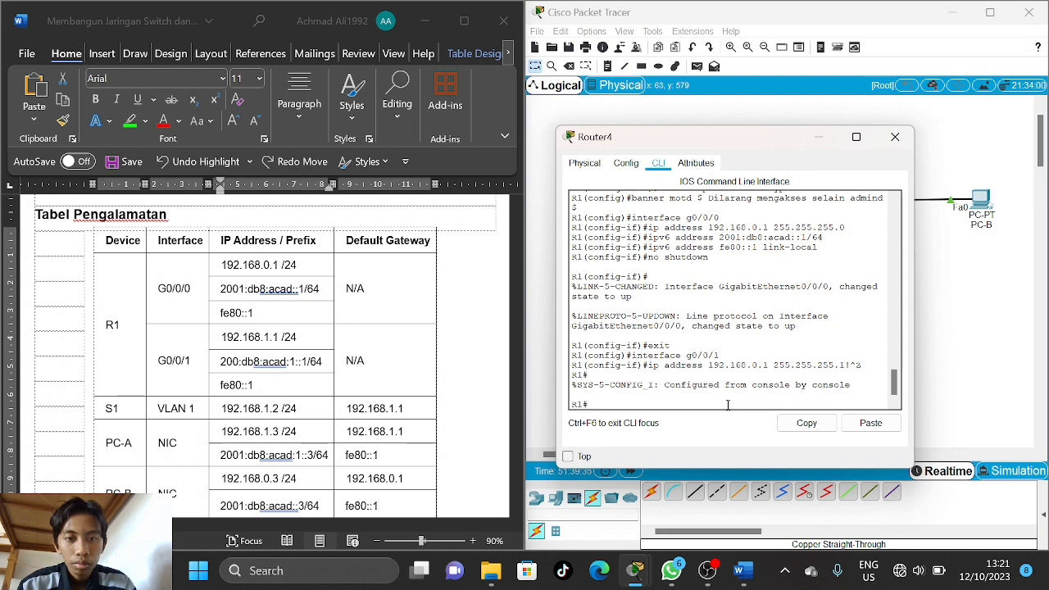
Step: Re-enter global configuration mode on R1 with enable and conf t, and open interface g0/0/1 for configuration
text(enable)
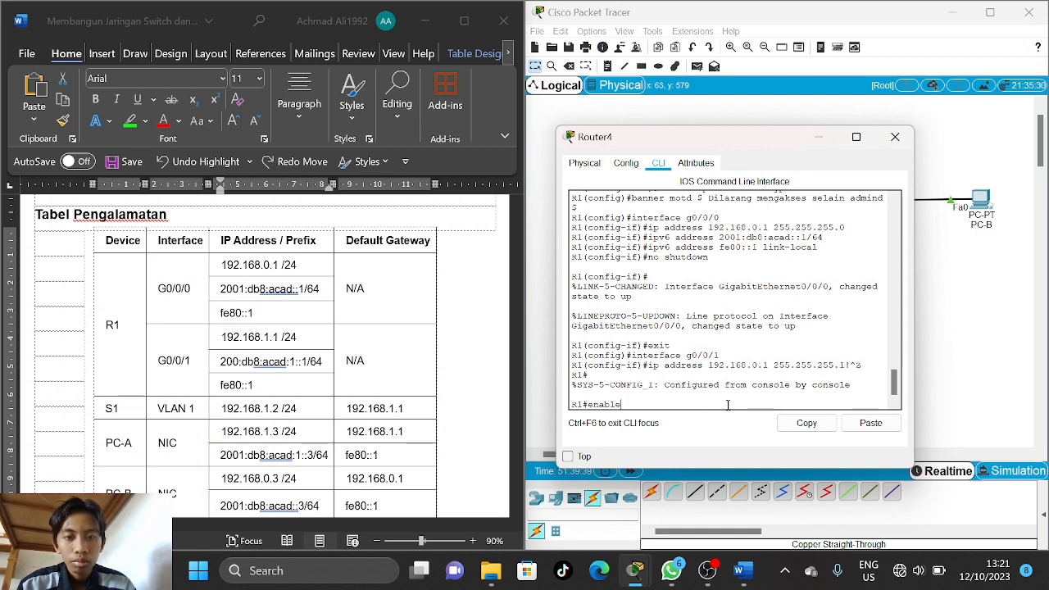
key(Return)
text(conf t)
key(Return)
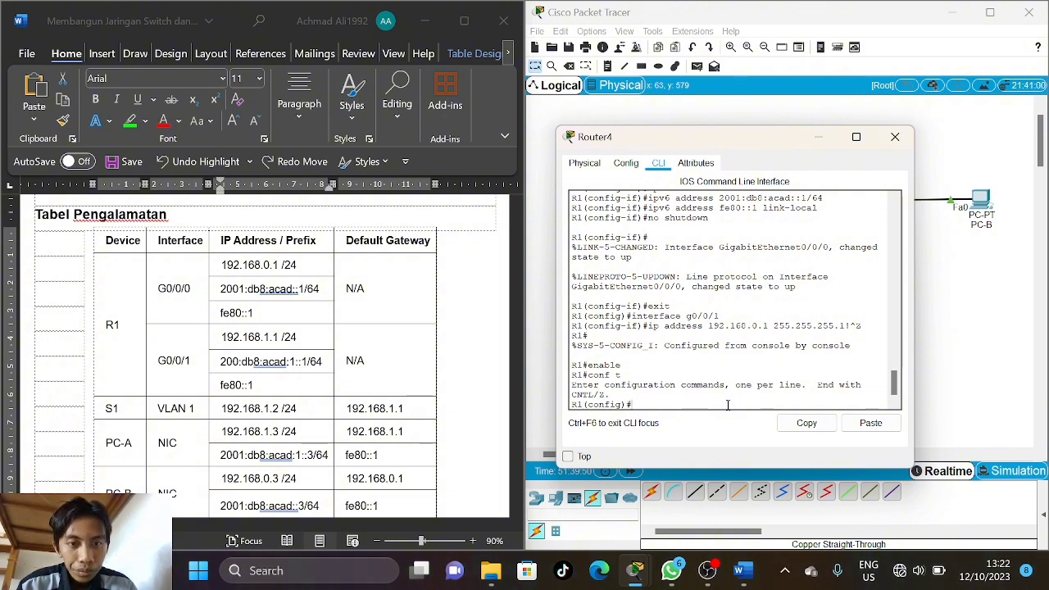
text(interface g0/0/0)
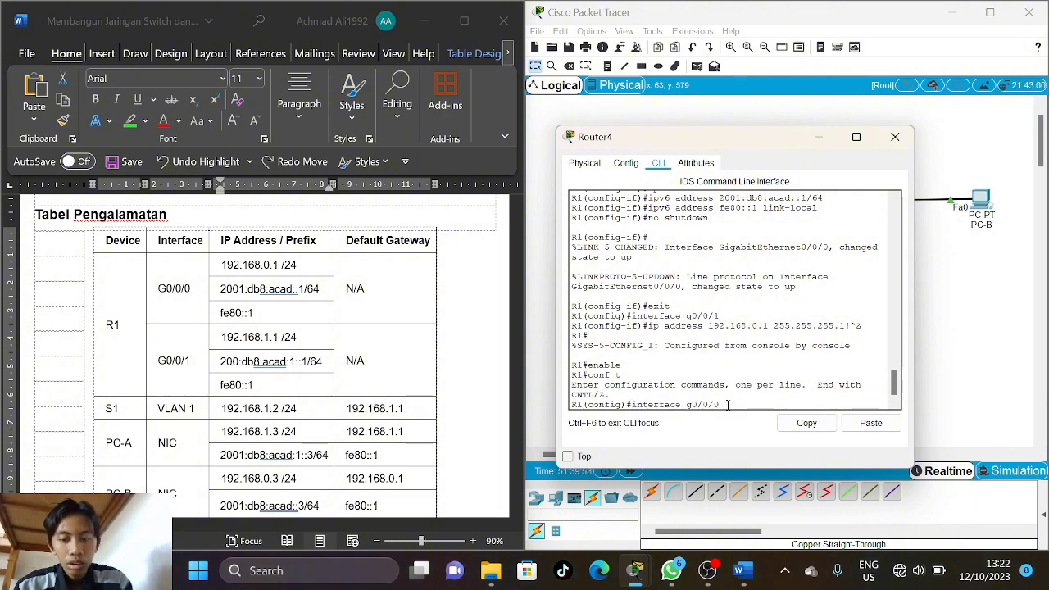
key(BackSpace)
text(1)
key(Return)
Step: Assign R1's g0/0/1 interface the IPv4 address 192.168.1.1 with subnet mask 255.255.255.0
key(Up)
key(Up)
key(Up)
key(Up)
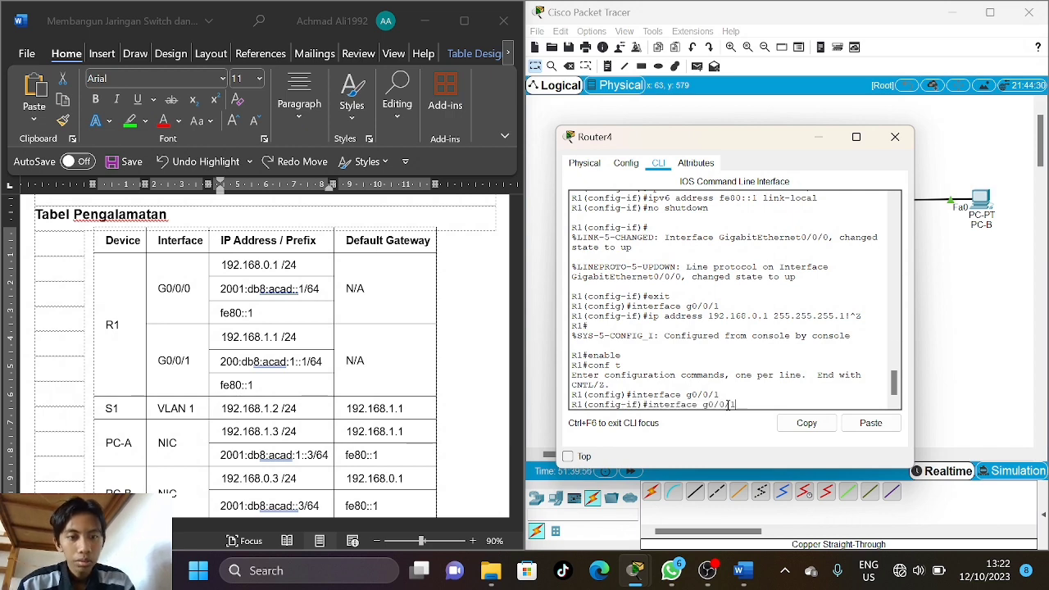
key(Up)
key(Up)
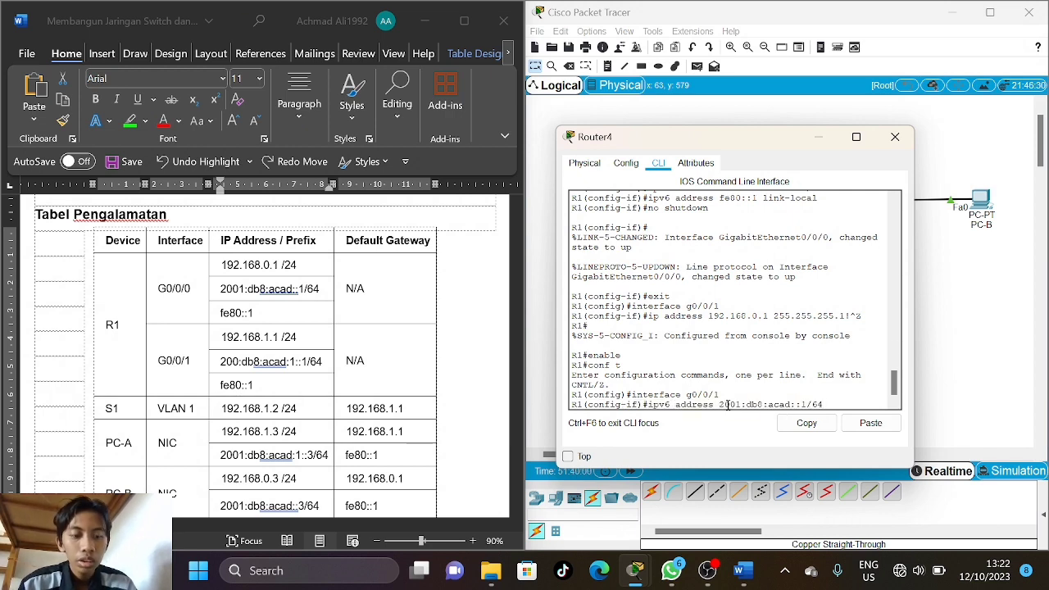
key(BackSpace)
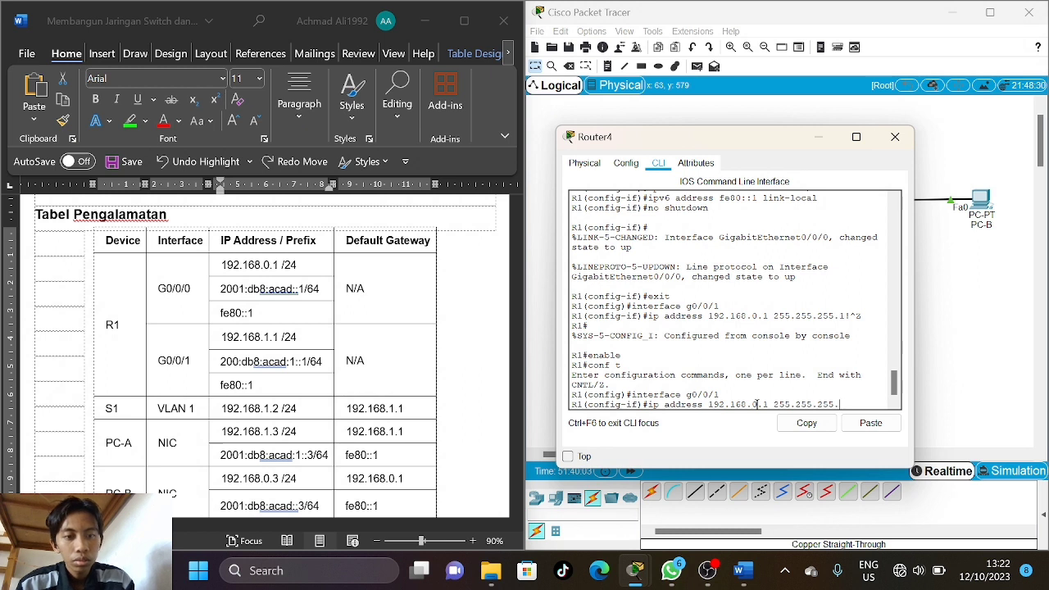
text(0)
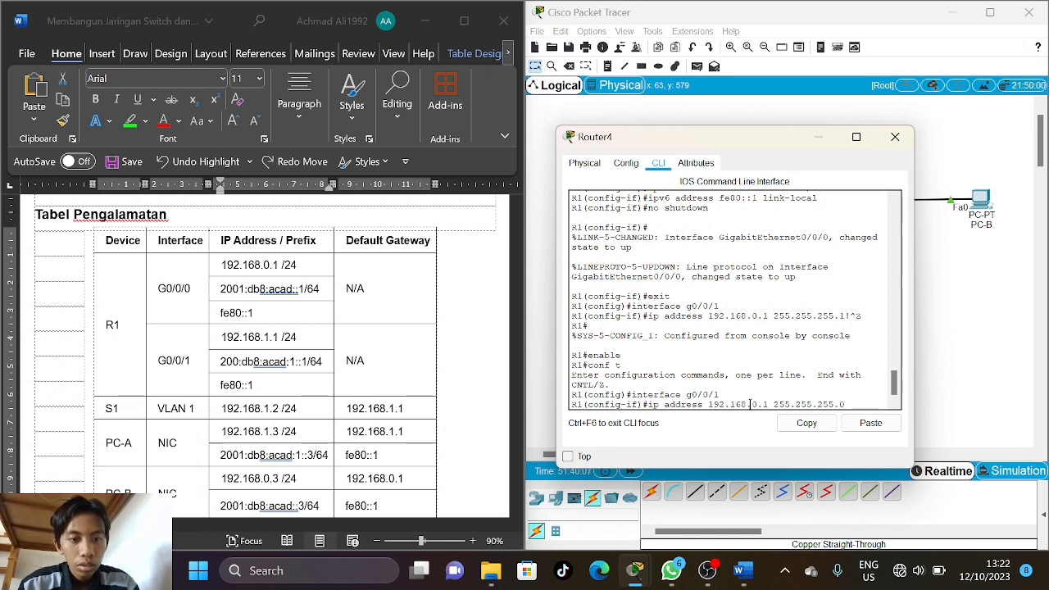
key(BackSpace)
key(BackSpace)
key(BackSpace)
key(BackSpace)
key(BackSpace)
key(BackSpace)
key(BackSpace)
key(BackSpace)
key(BackSpace)
key(BackSpace)
key(BackSpace)
key(BackSpace)
key(BackSpace)
key(BackSpace)
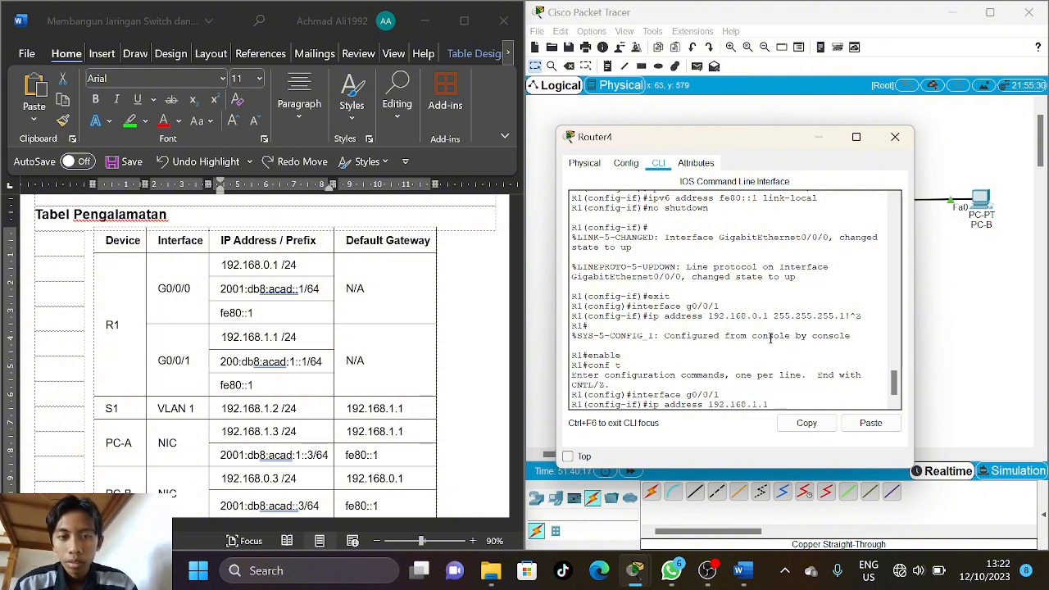
text(1.1 255)
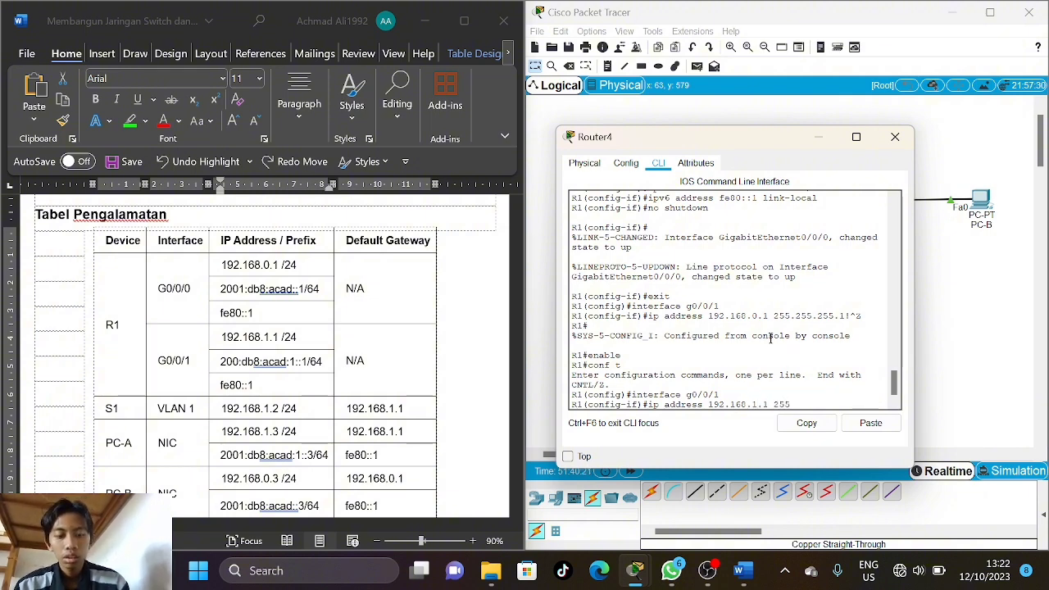
text(.255.255.0)
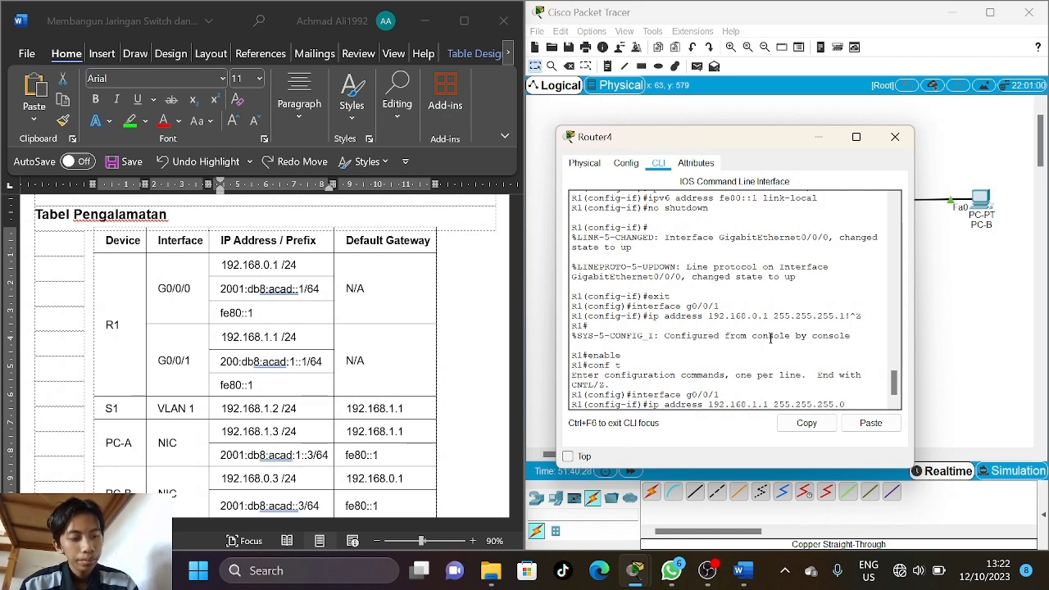
key(Return)
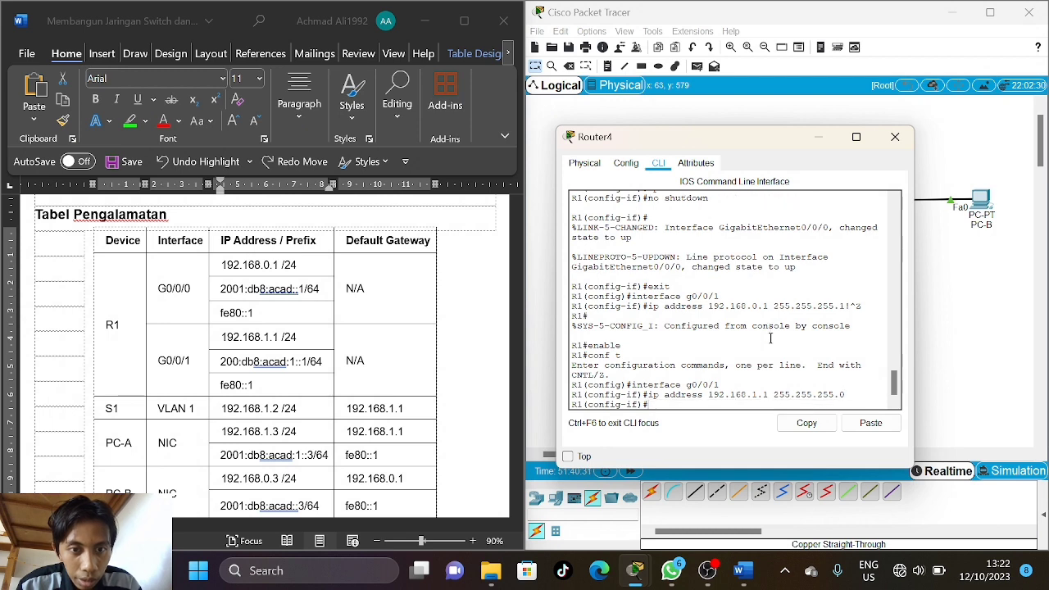
Step: Assign R1's g0/0/1 interface the IPv6 address 200:db8:acad:1::1/64
key(Up)
key(Up)
key(Up)
key(Up)
key(Up)
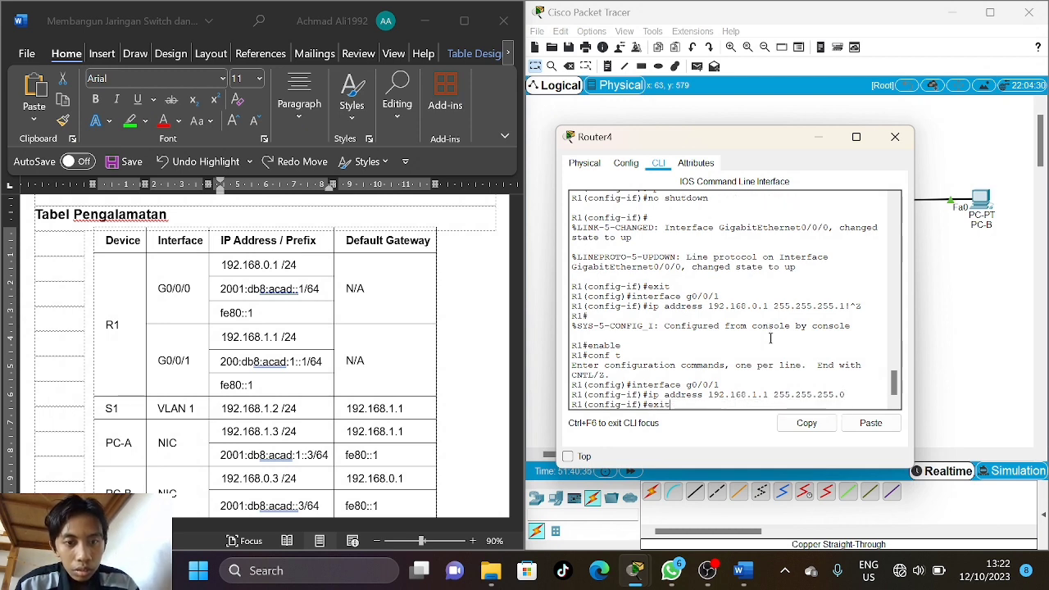
key(Up)
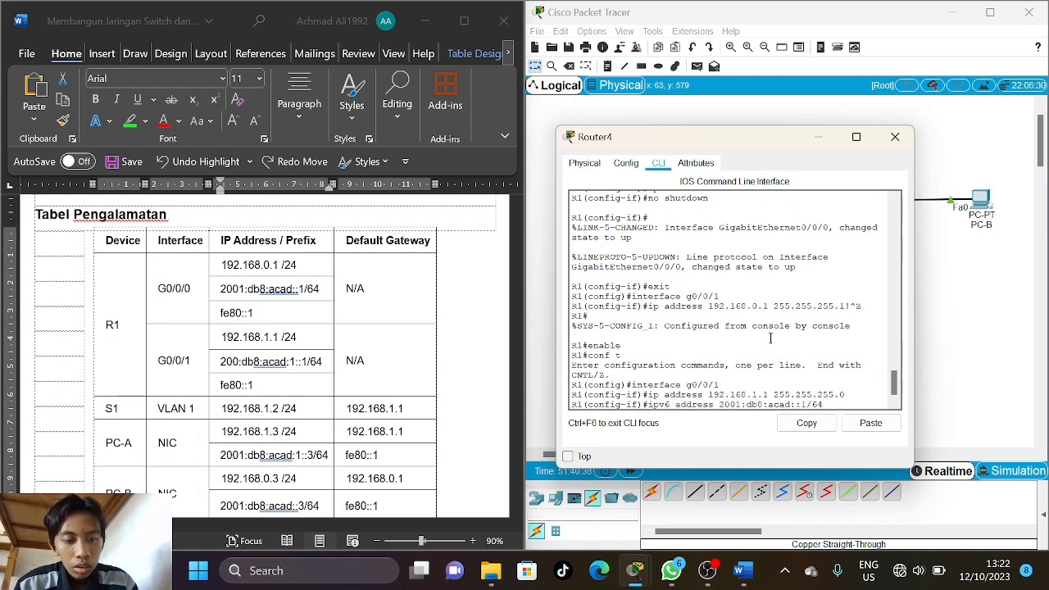
key(BackSpace)
key(BackSpace)
key(BackSpace)
key(BackSpace)
key(BackSpace)
key(BackSpace)
key(BackSpace)
key(BackSpace)
key(BackSpace)
key(BackSpace)
key(BackSpace)
key(BackSpace)
key(BackSpace)
key(BackSpace)
key(BackSpace)
key(BackSpace)
key(BackSpace)
key(BackSpace)
key(BackSpace)
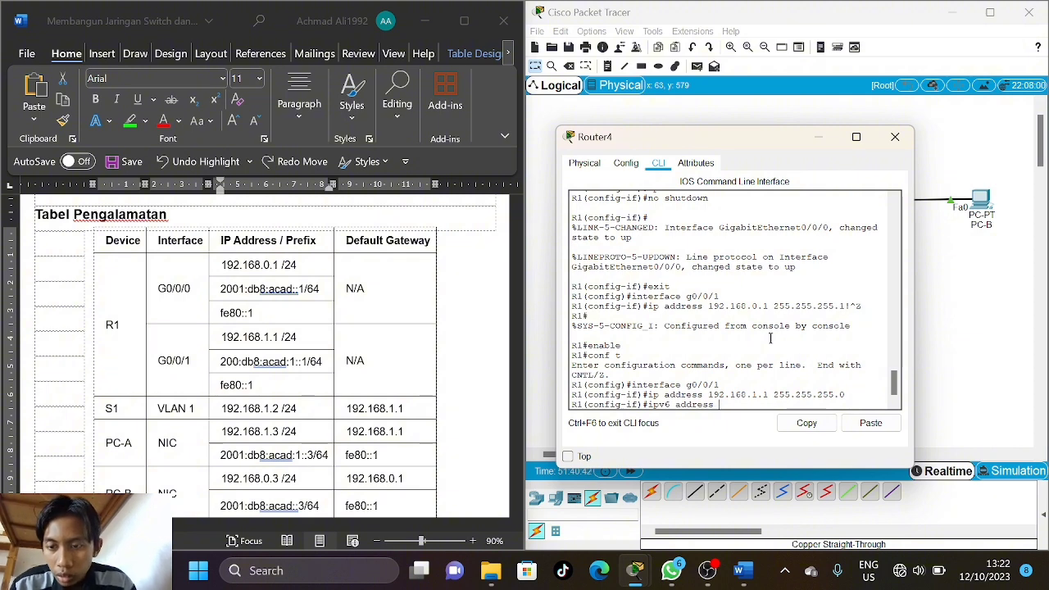
text(200:db)
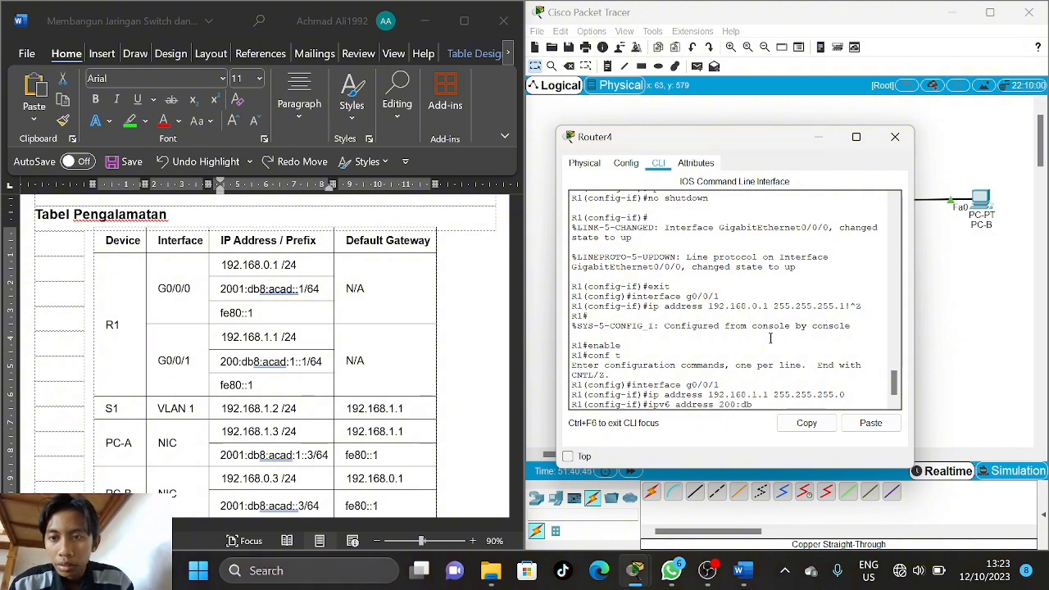
text(8:)
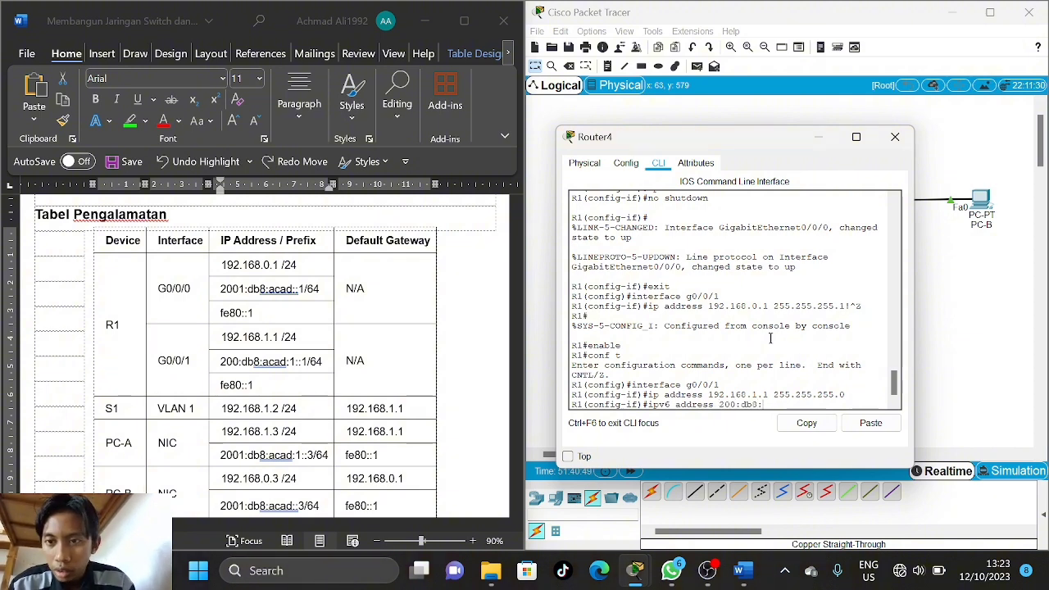
text(acad:)
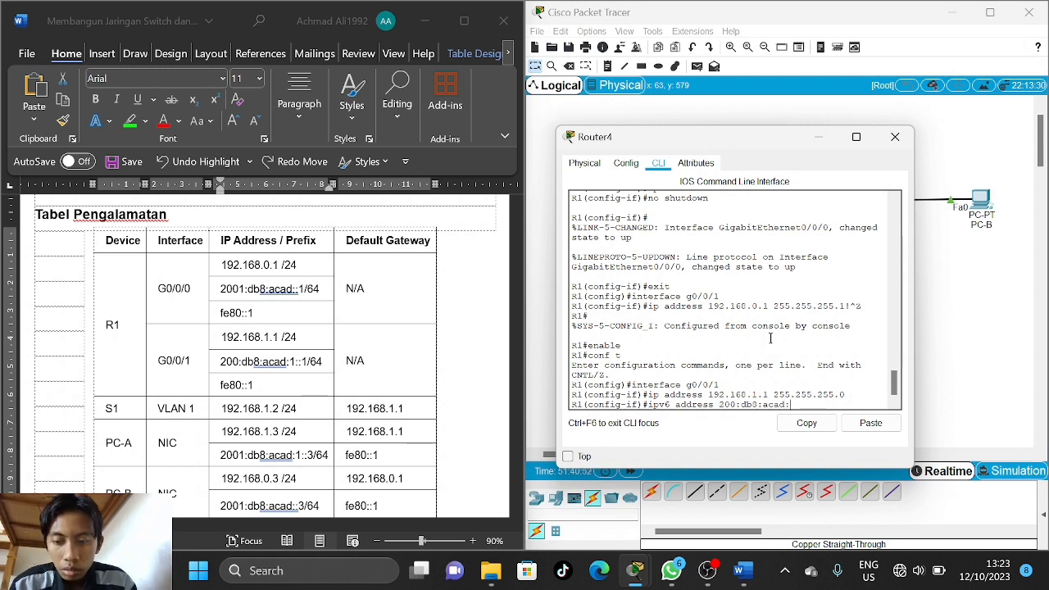
text(1::1/6)
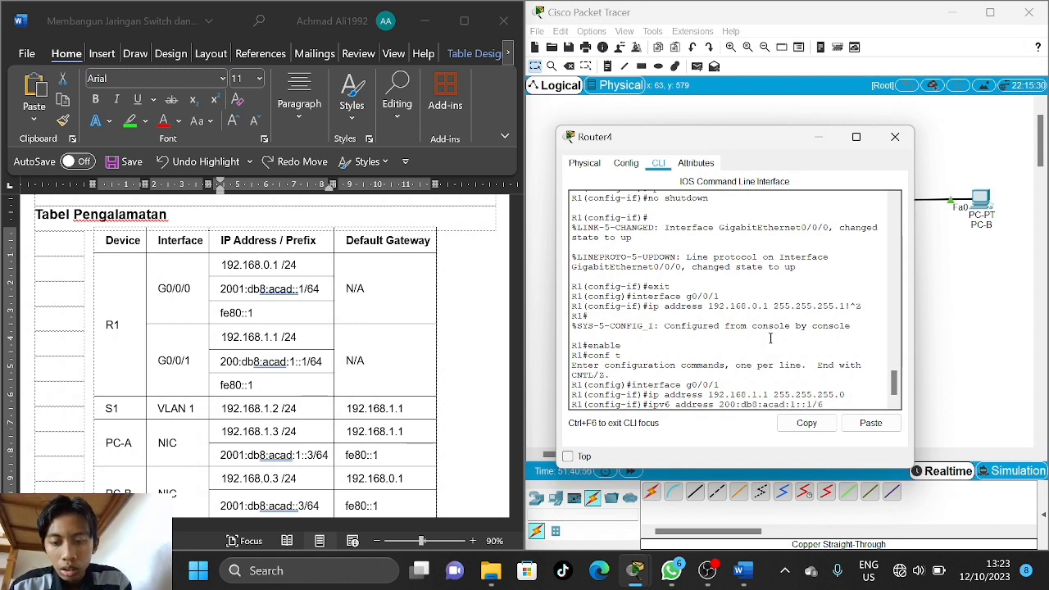
text(4)
key(Return)
Step: Set fe80::1 as the link-local IPv6 address of R1's g0/0/1 interface
text(interface g0/0/1)
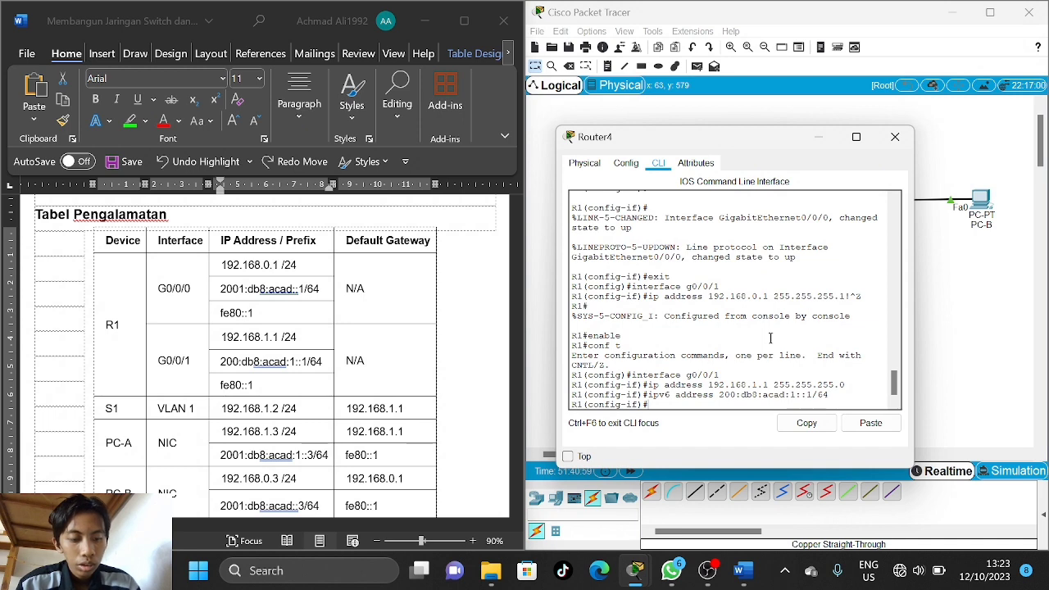
key(Up)
key(Up)
key(Up)
key(Up)
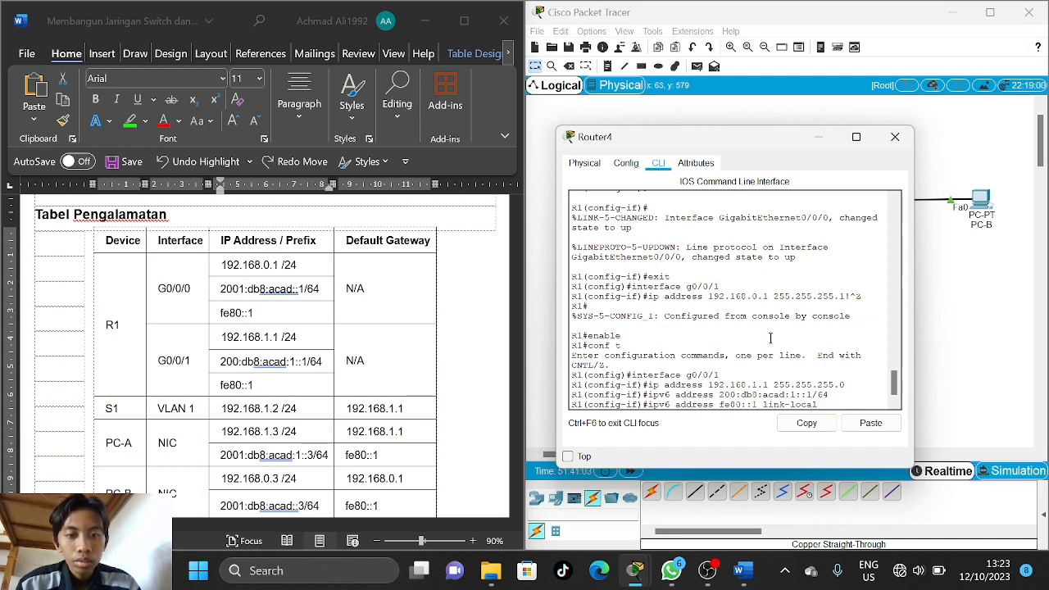
key(Down)
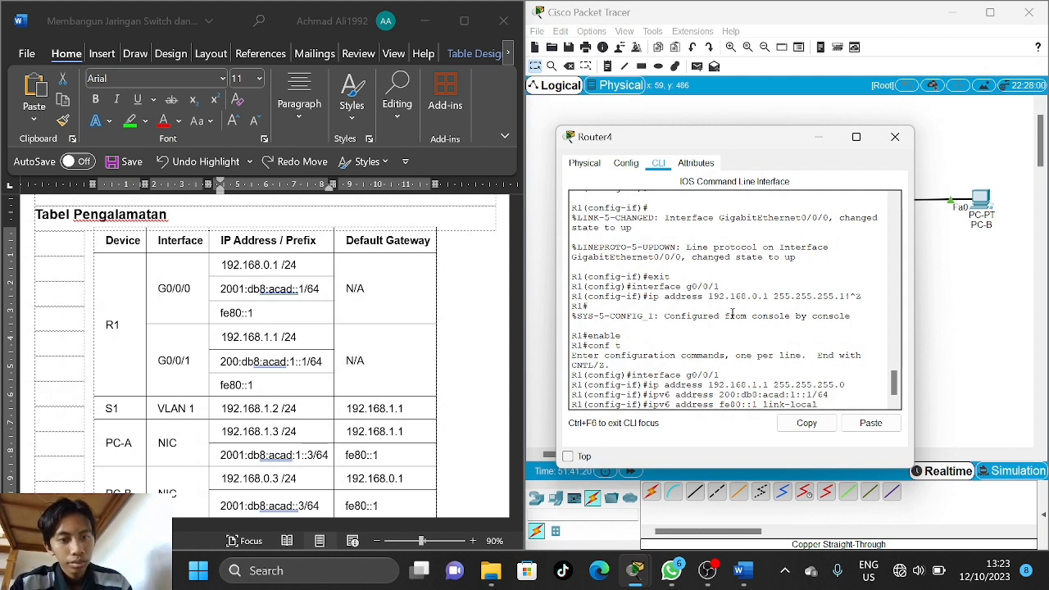
key(Return)
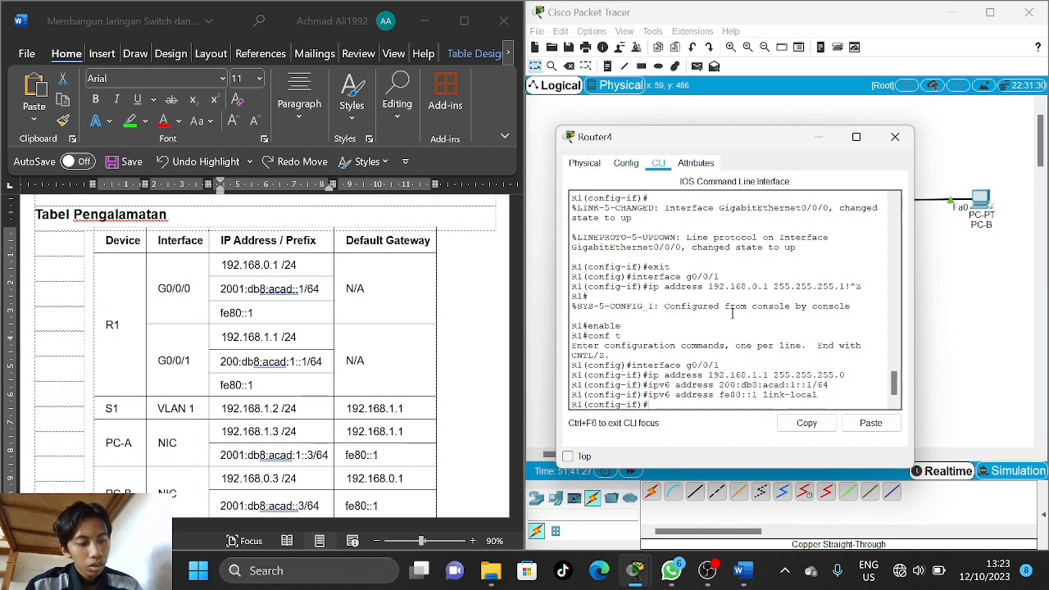
Step: Enable R1's g0/0/1 interface with the no shutdown command and exit to global configuration mode
text(no)
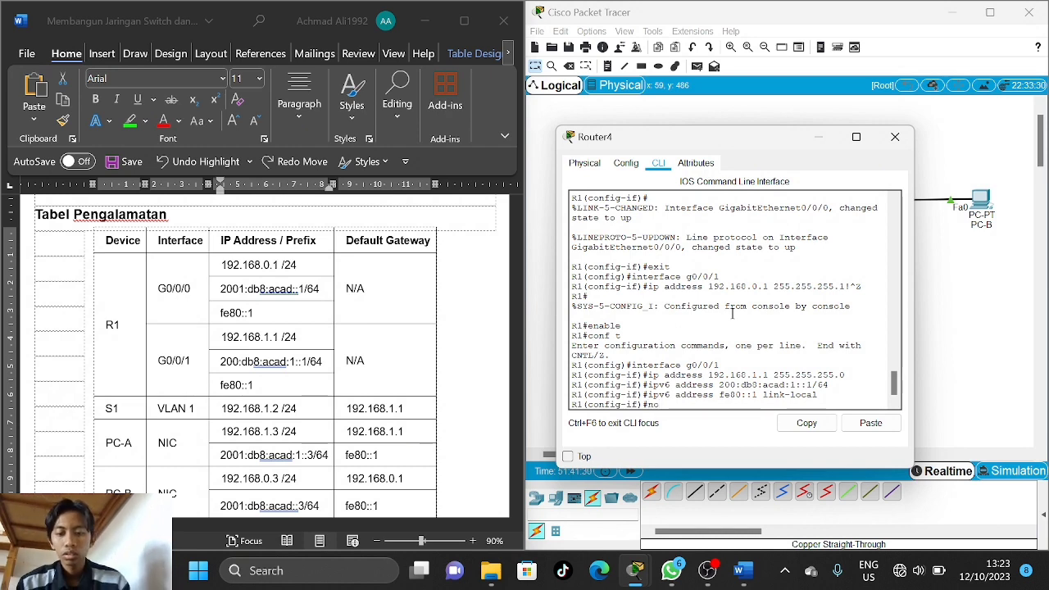
text( shutdown)
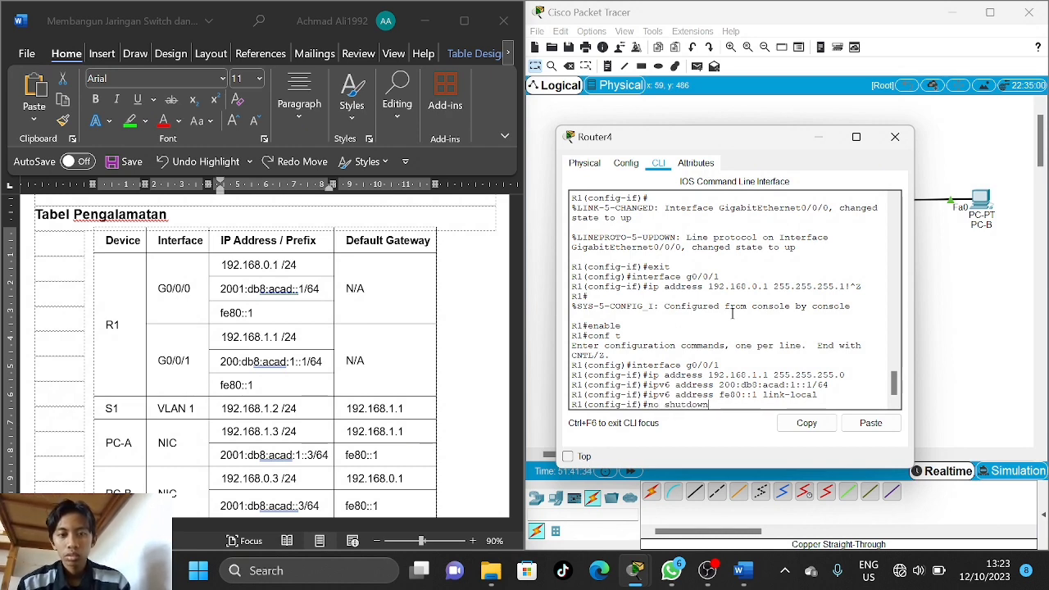
key(Return)
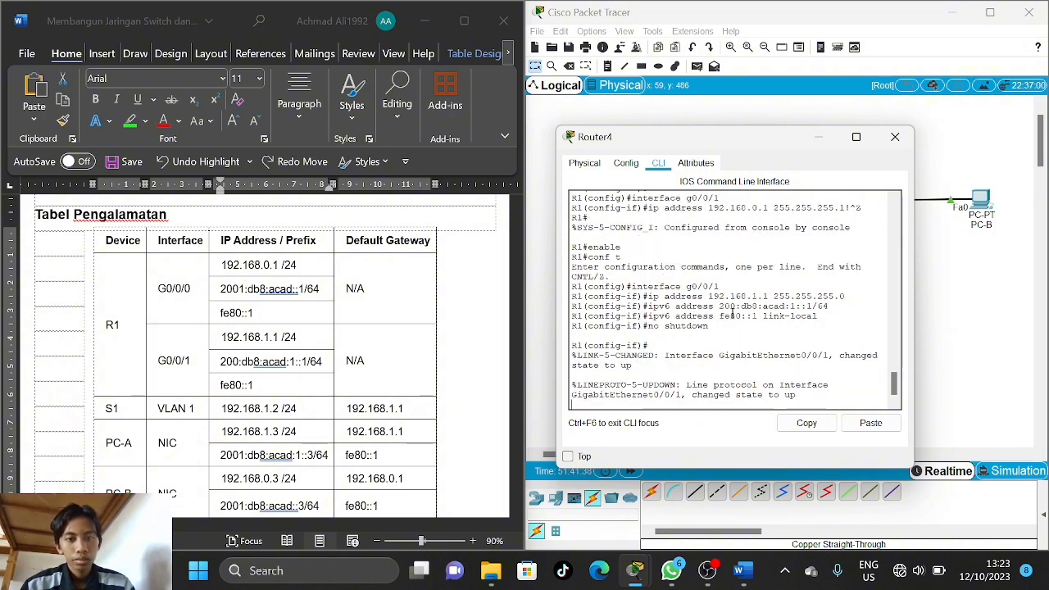
text(exit)
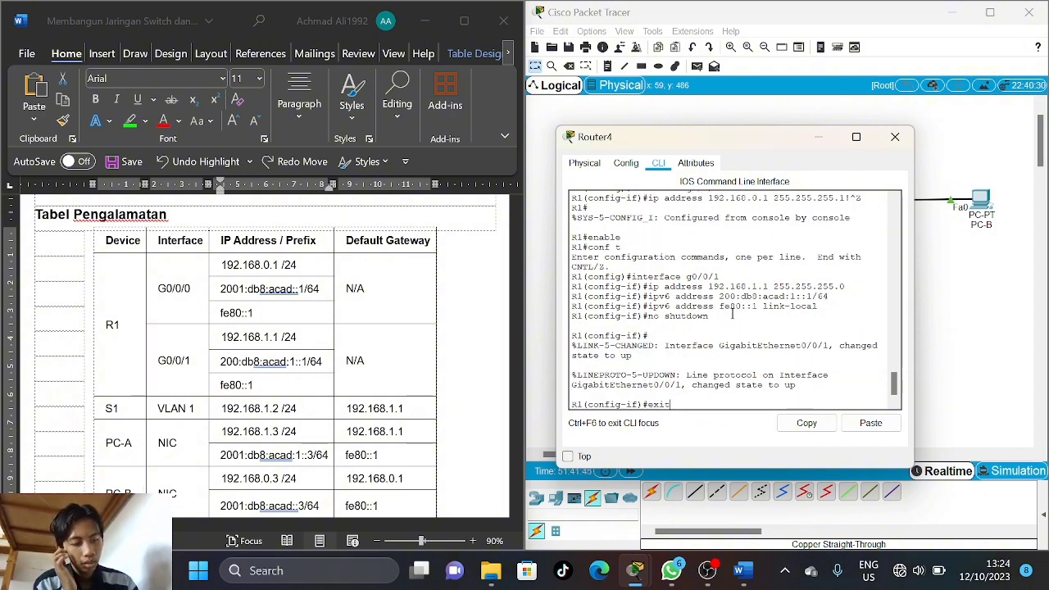
key(Return)
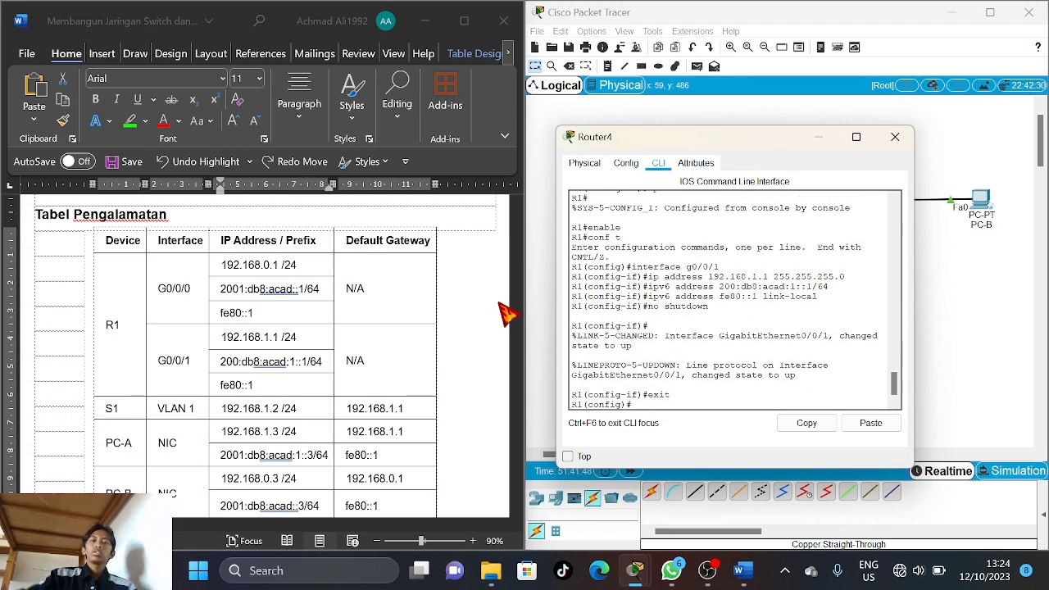
Step: Review the next router tasks in the lab document and enter interface configuration mode for g0/0/0 on R1
scroll(410, 328, down, 15)
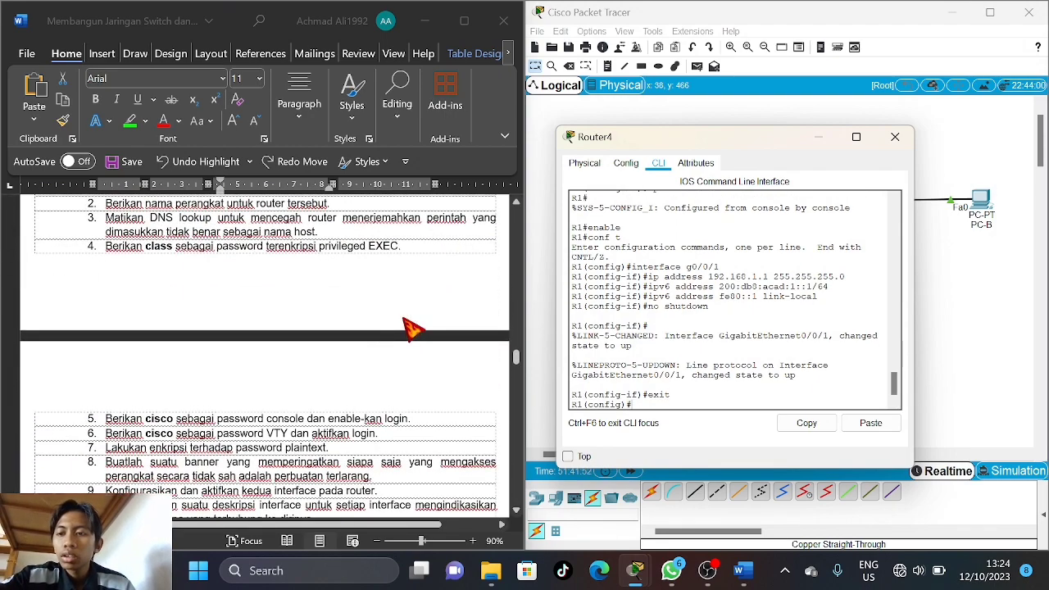
scroll(410, 327, down, 3)
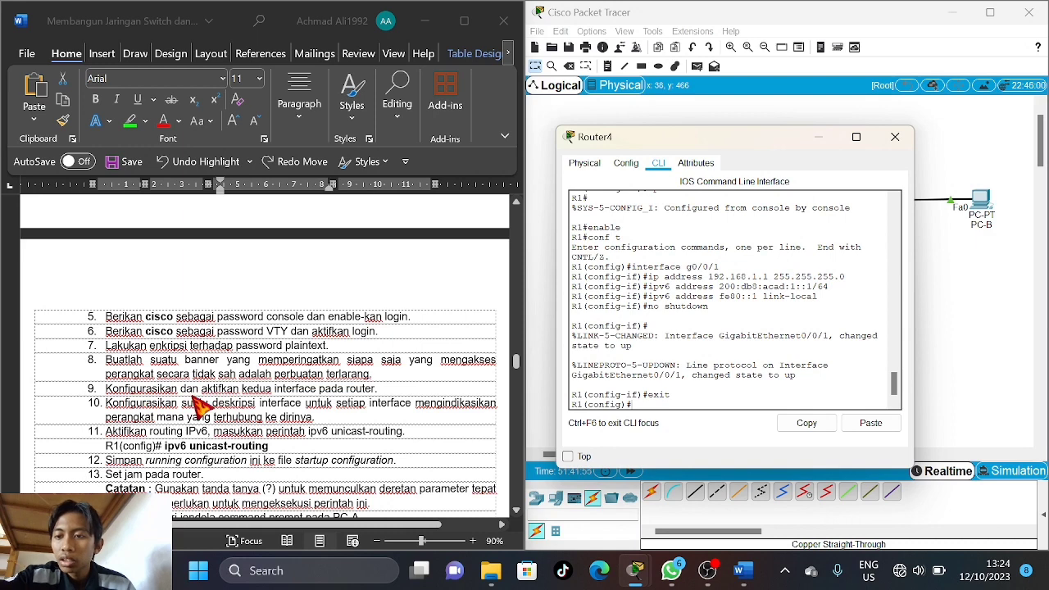
scroll(214, 434, down, 1)
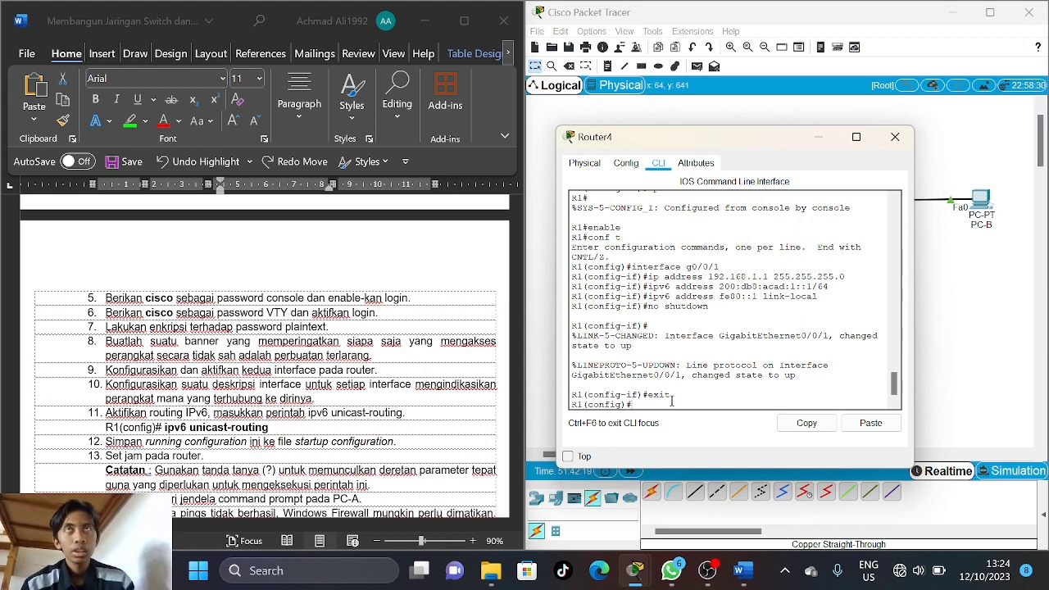
text(i)
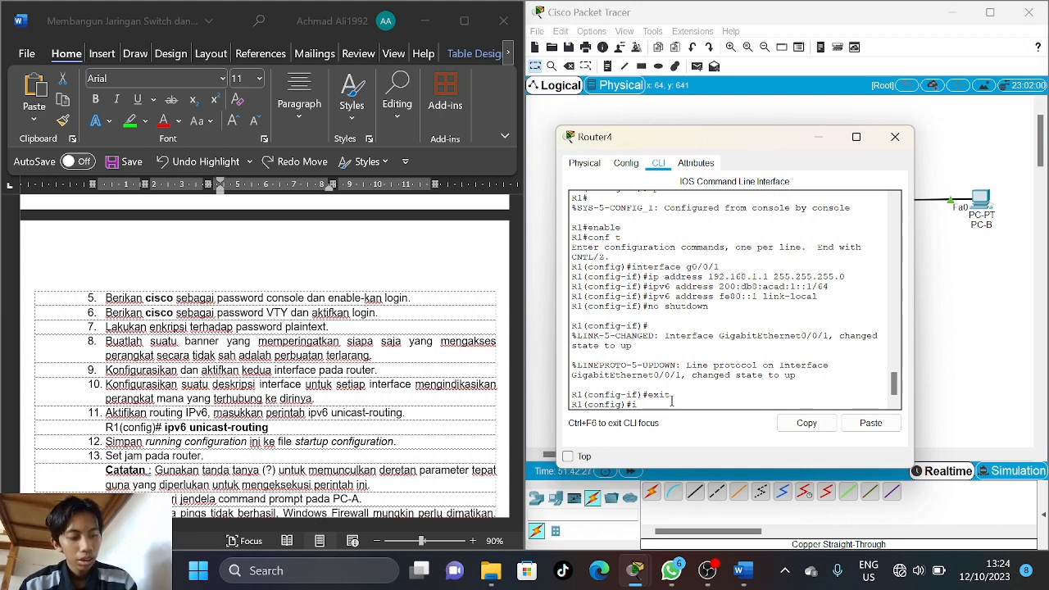
key(Up)
key(Up)
key(Up)
key(Up)
key(Up)
key(Up)
key(Up)
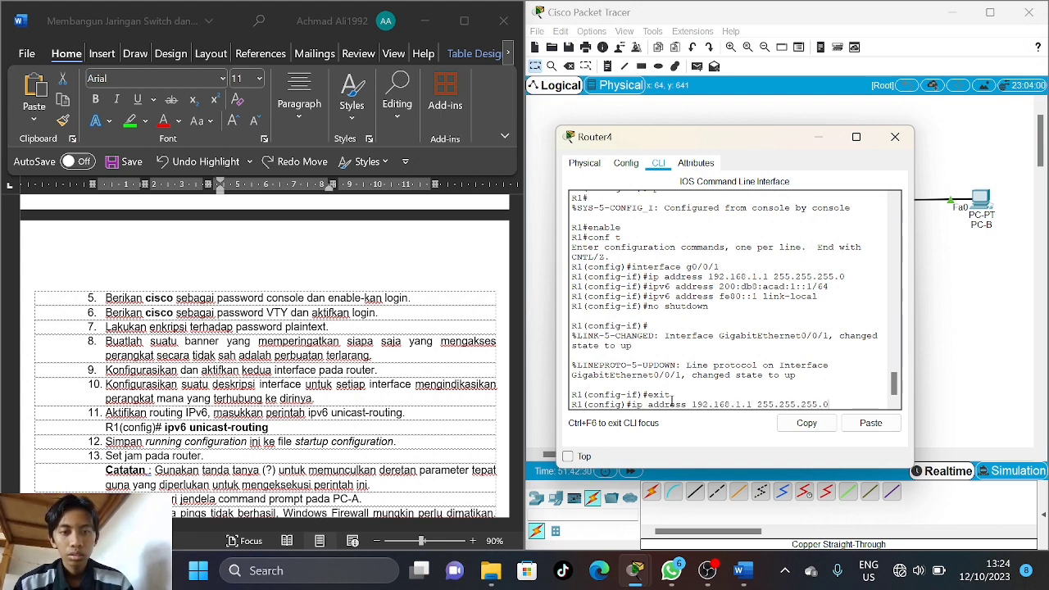
key(Up)
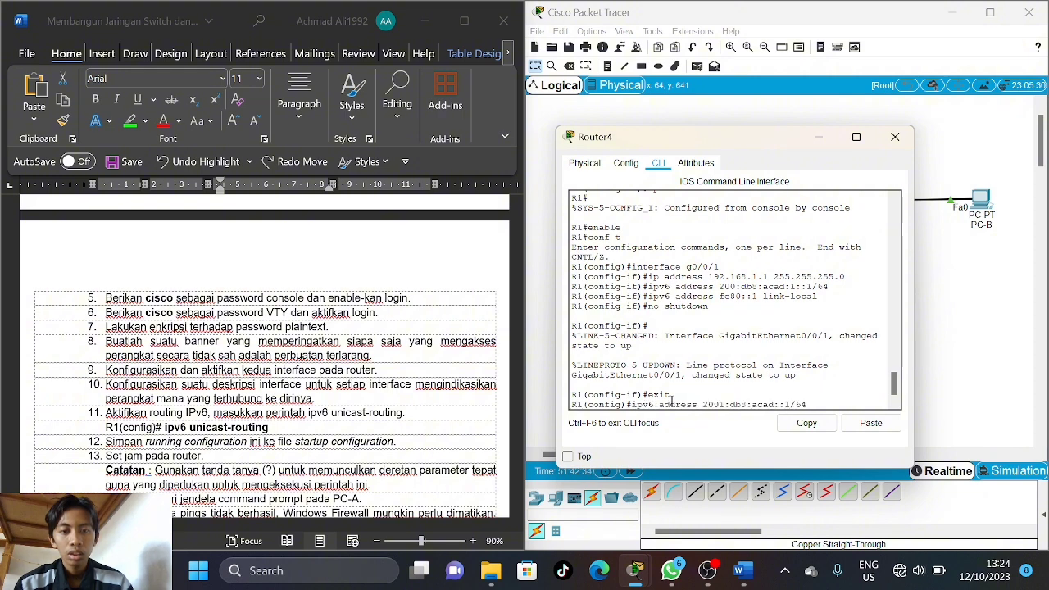
key(Down)
key(Down)
key(Down)
key(Down)
key(Down)
key(Down)
key(Down)
key(Down)
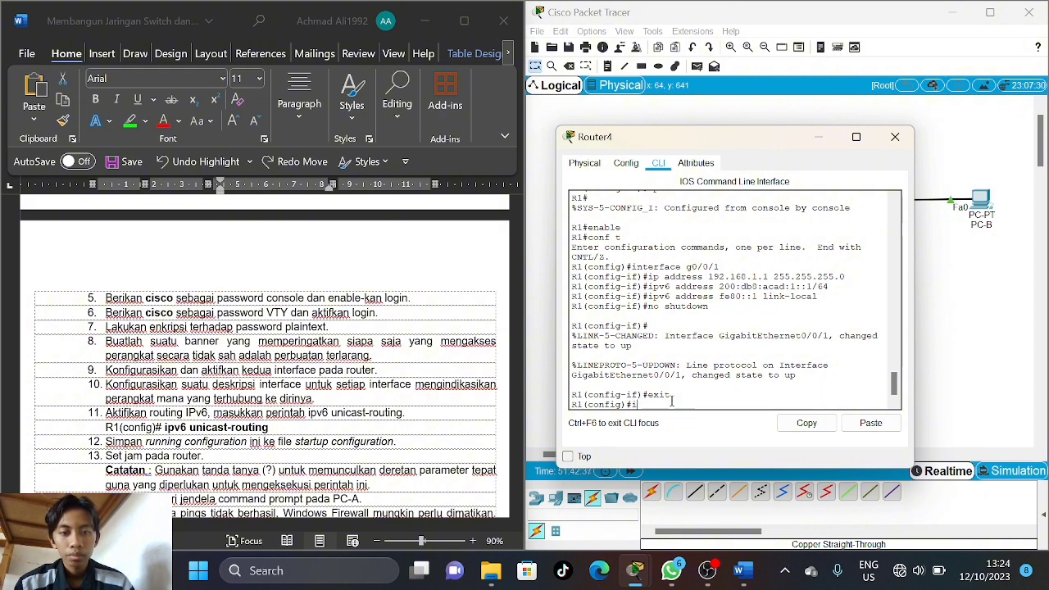
key(Up)
key(Up)
key(Up)
key(Up)
key(Up)
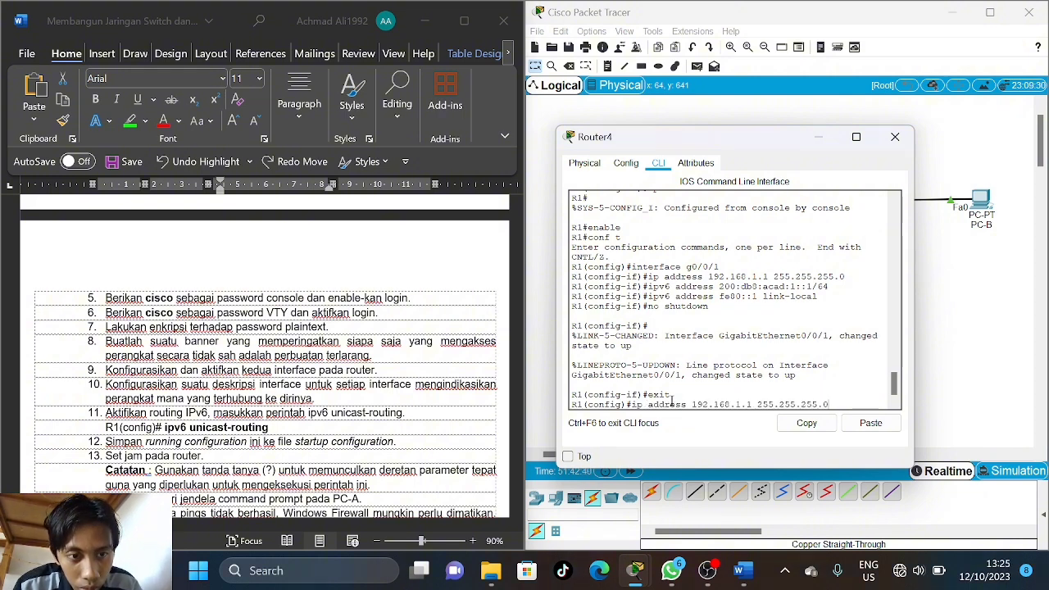
key(BackSpace)
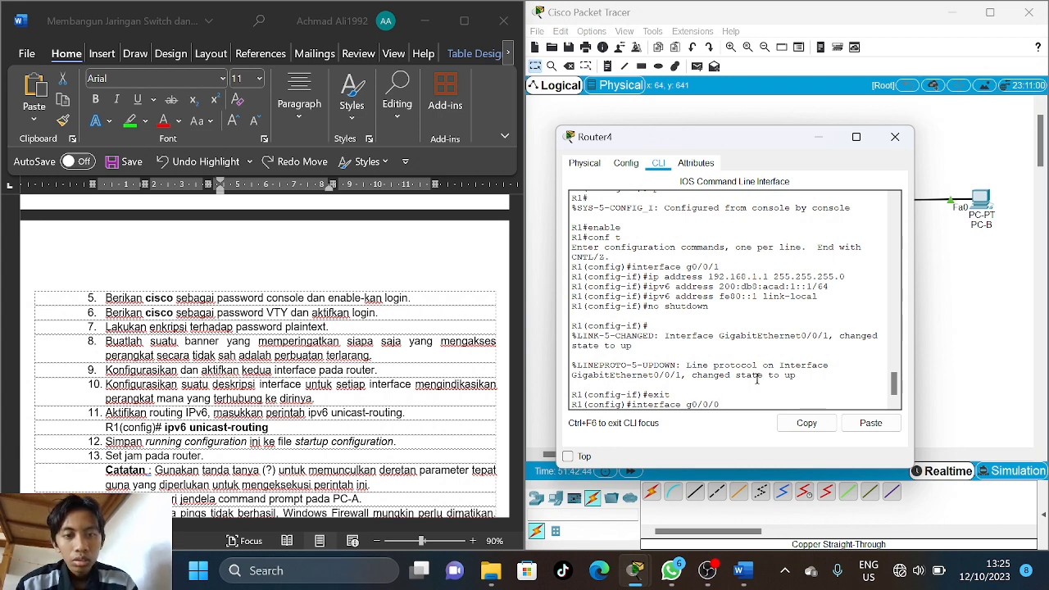
key(Return)
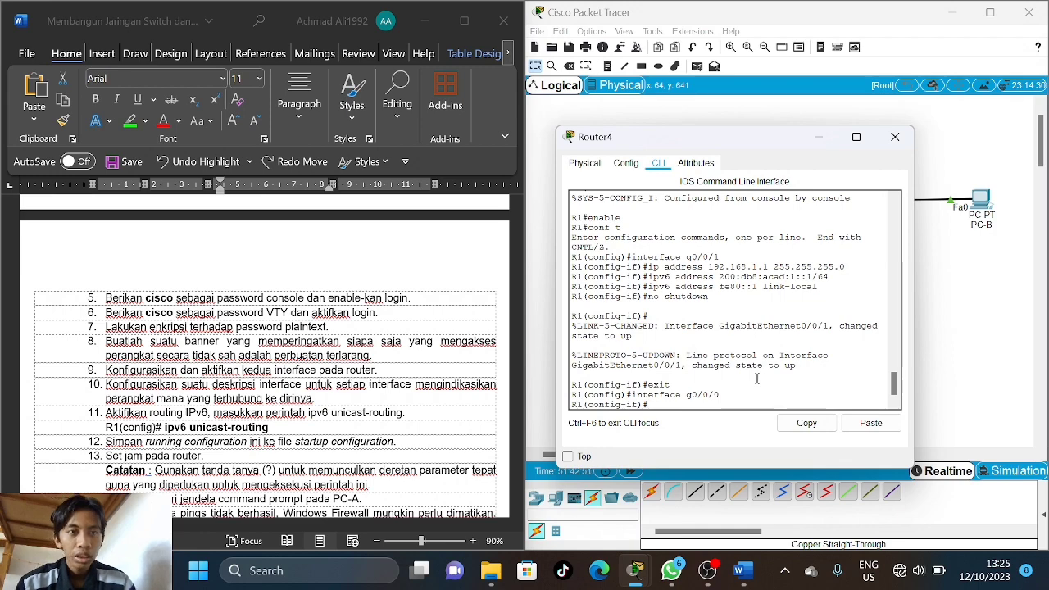
drag(776, 145, 782, 136)
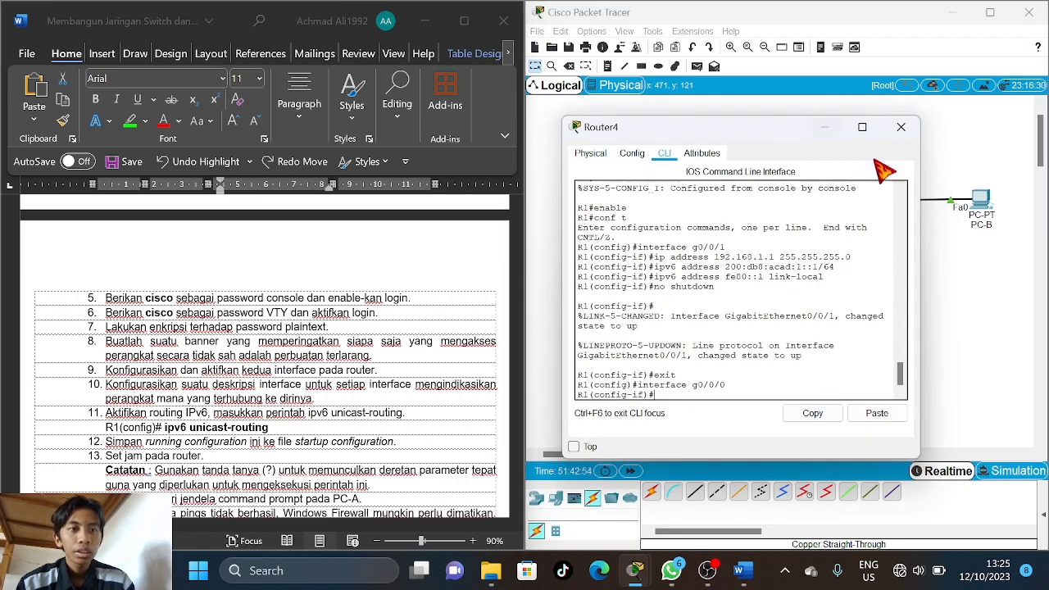
drag(967, 155, 1015, 240)
click(707, 570)
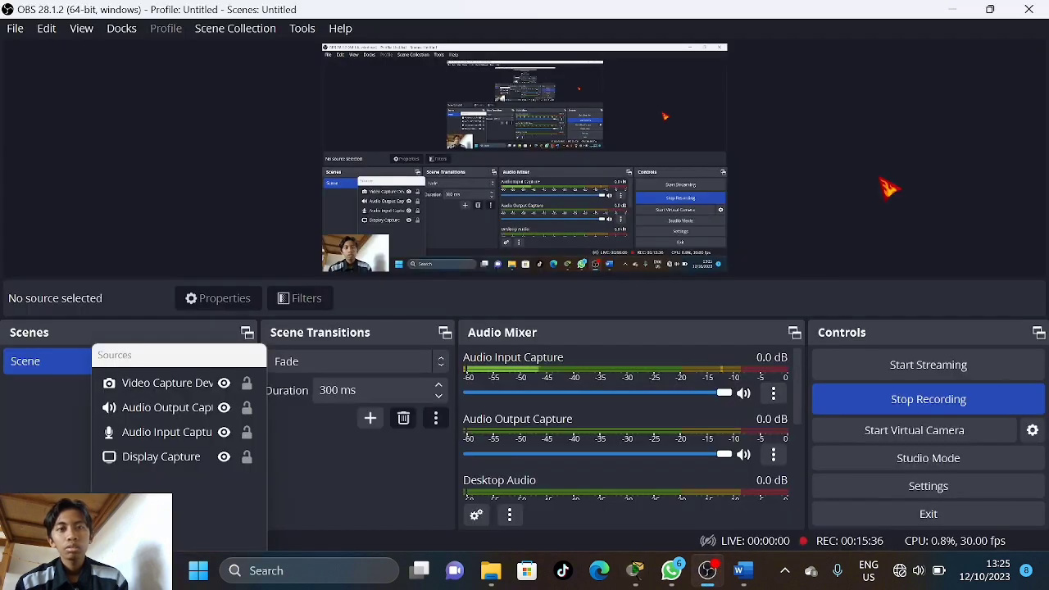
click(952, 8)
mouse_move(635, 565)
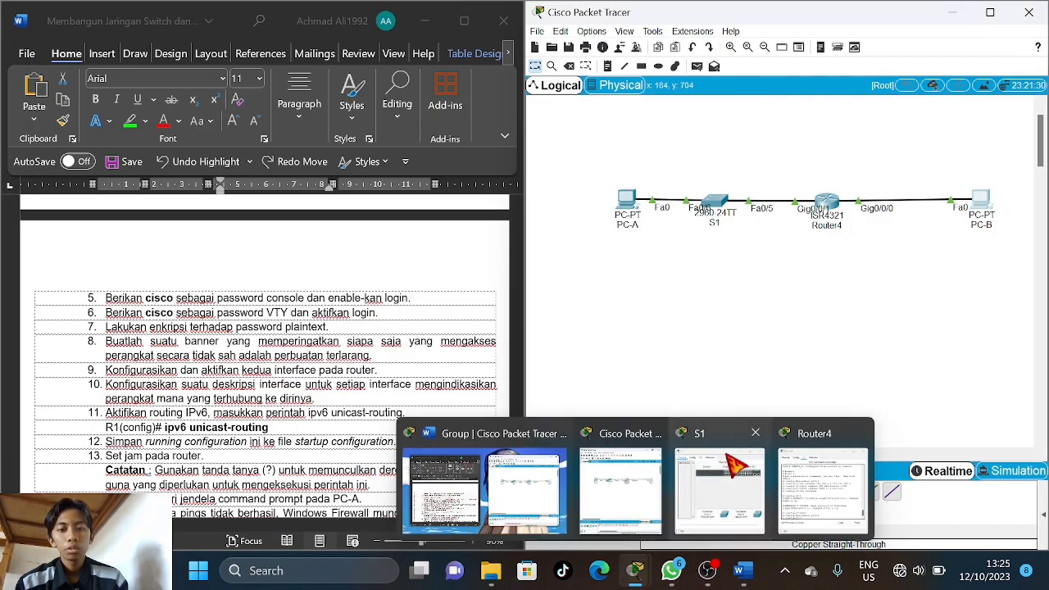
click(835, 459)
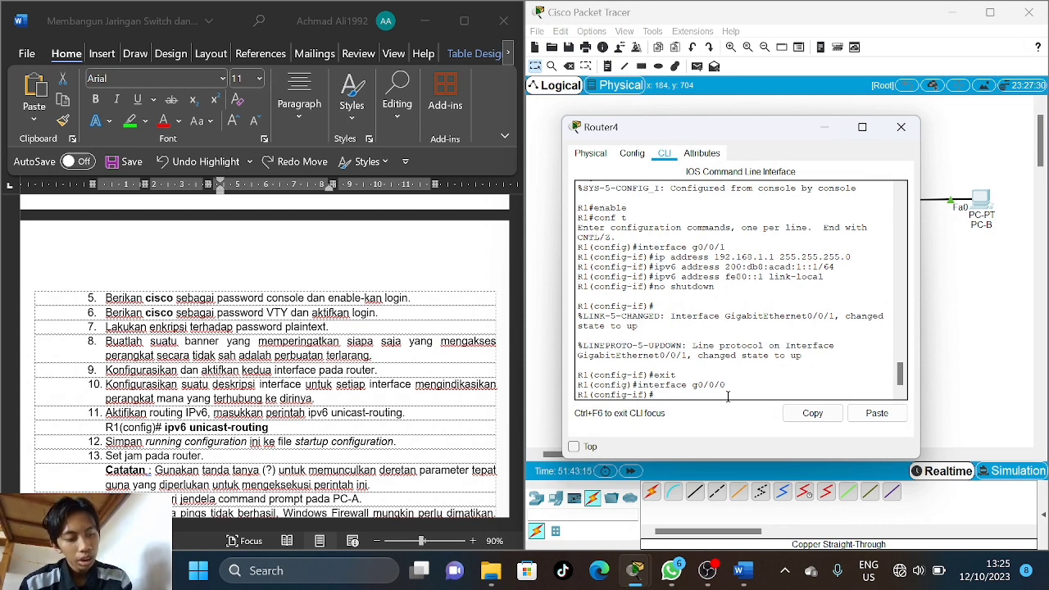
Step: Set the description of R1's g0/0/0 interface to "Connected to PC-B"
text(des)
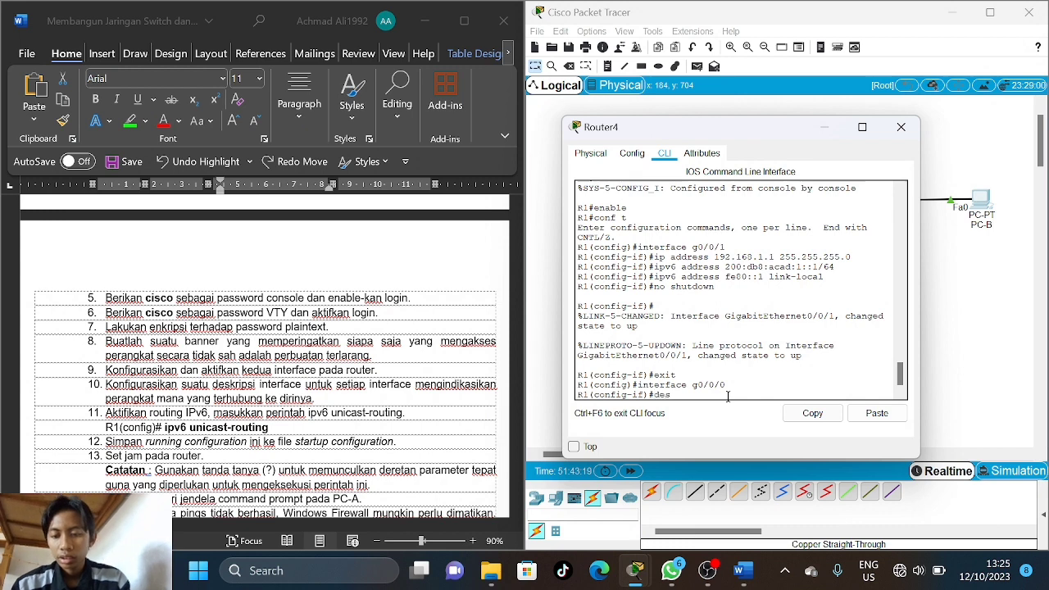
text(cripti)
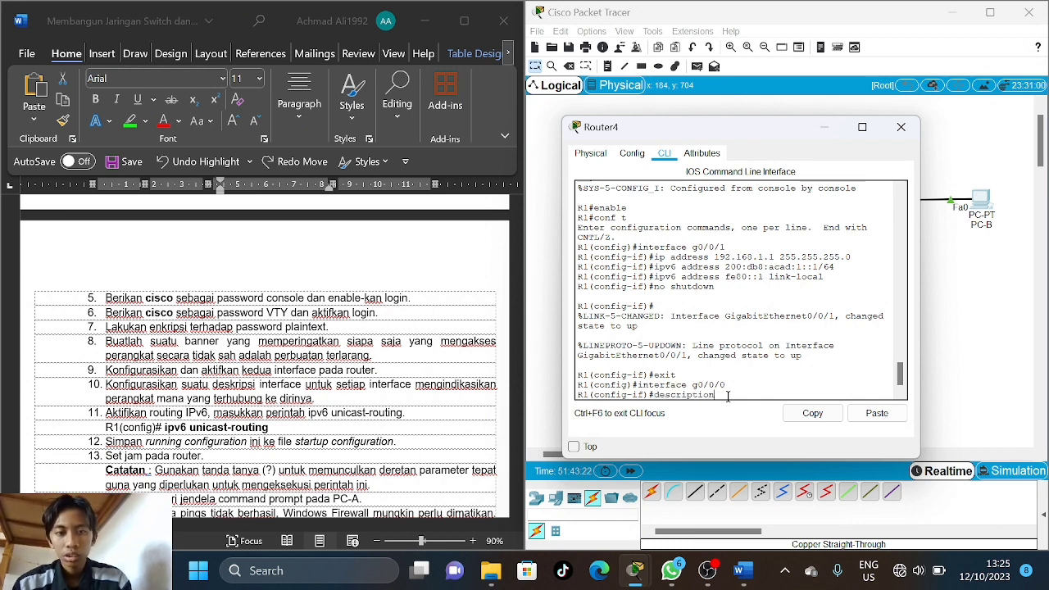
text(on Conne)
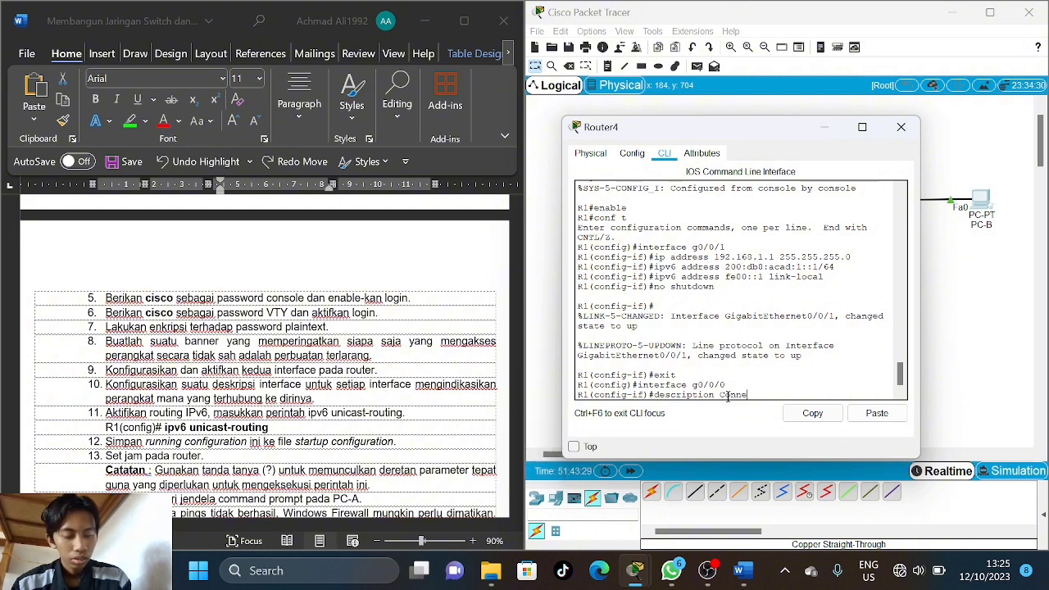
text(cted to)
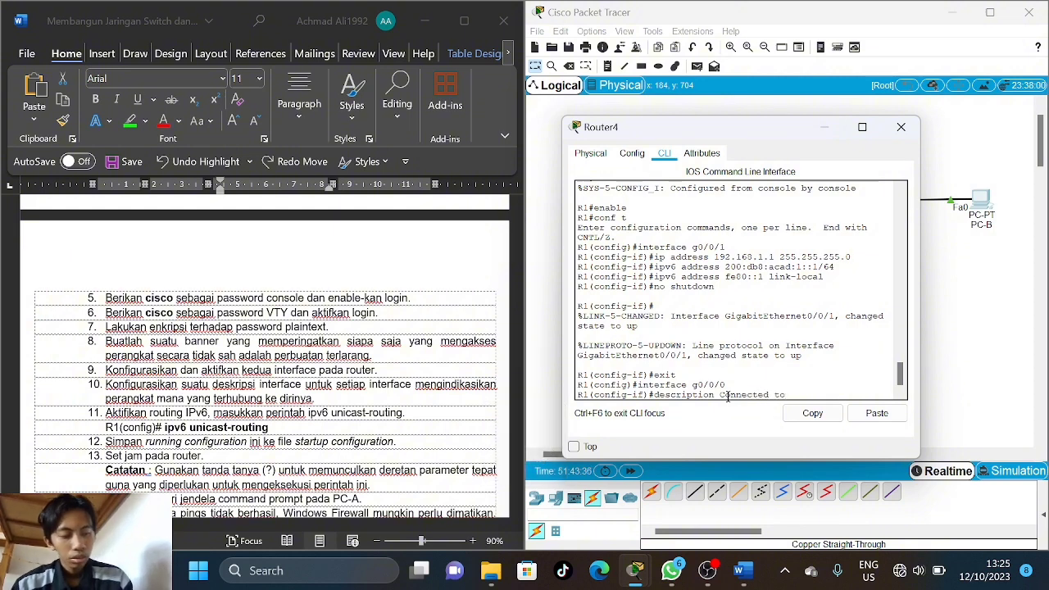
key(Caps_Lock)
text(PC)
key(Caps_Lock)
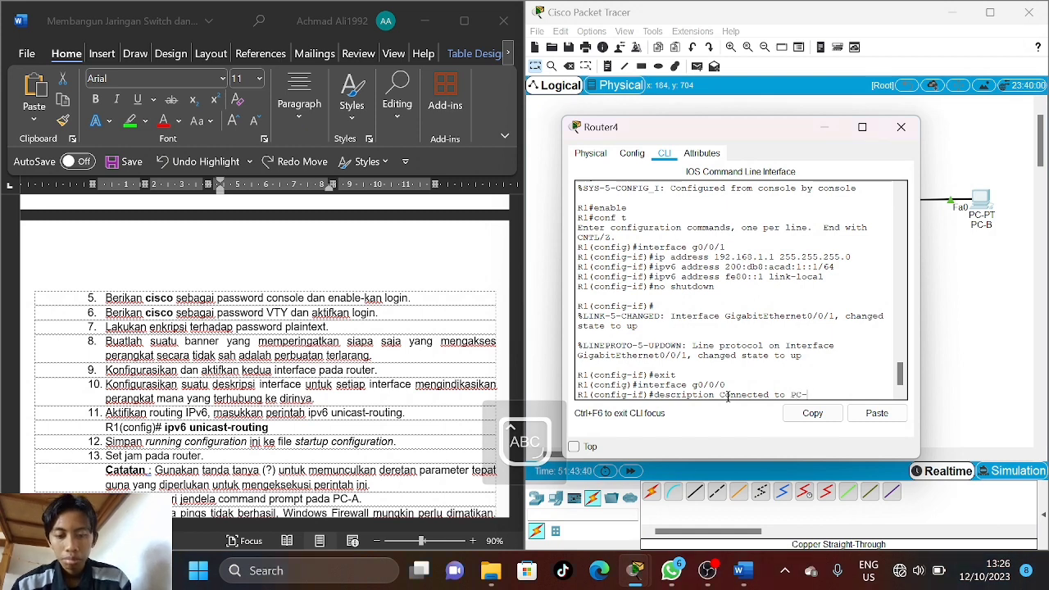
text(-B)
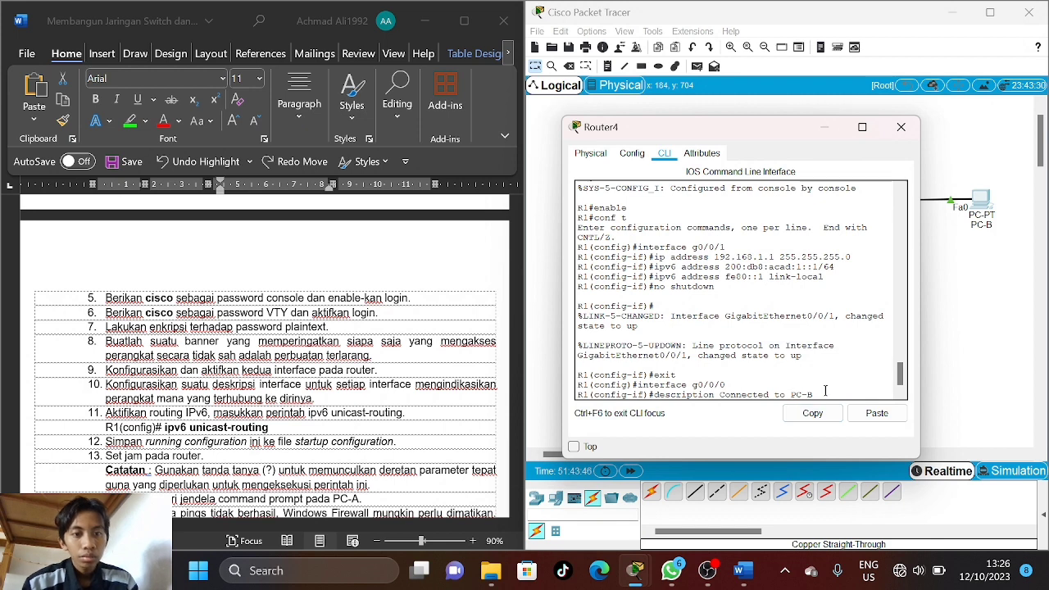
key(Return)
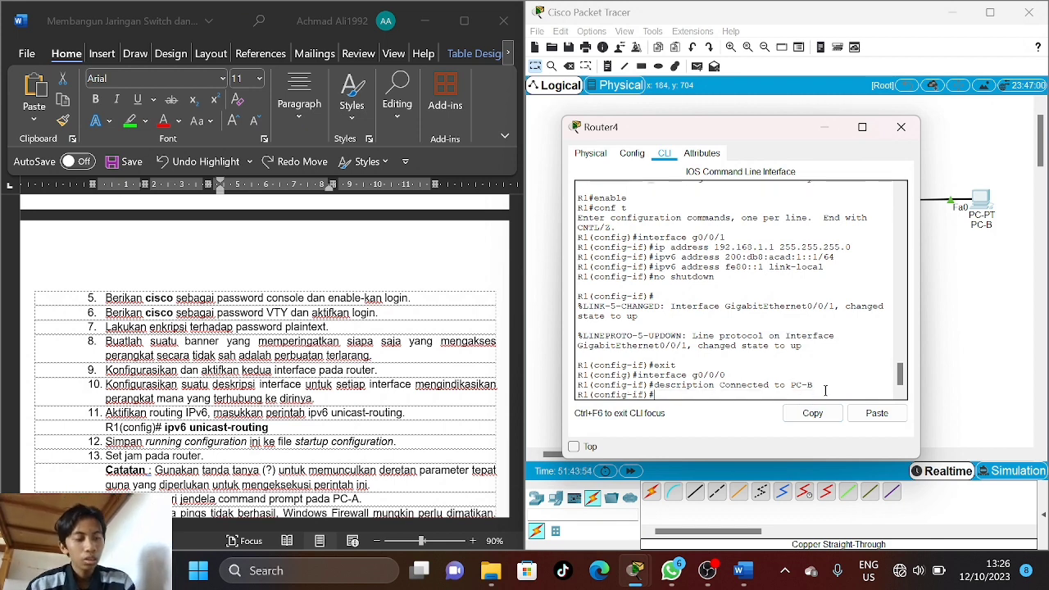
Step: Exit g0/0/0 configuration and enter interface configuration mode for g0/0/1 on R1
text(ex)
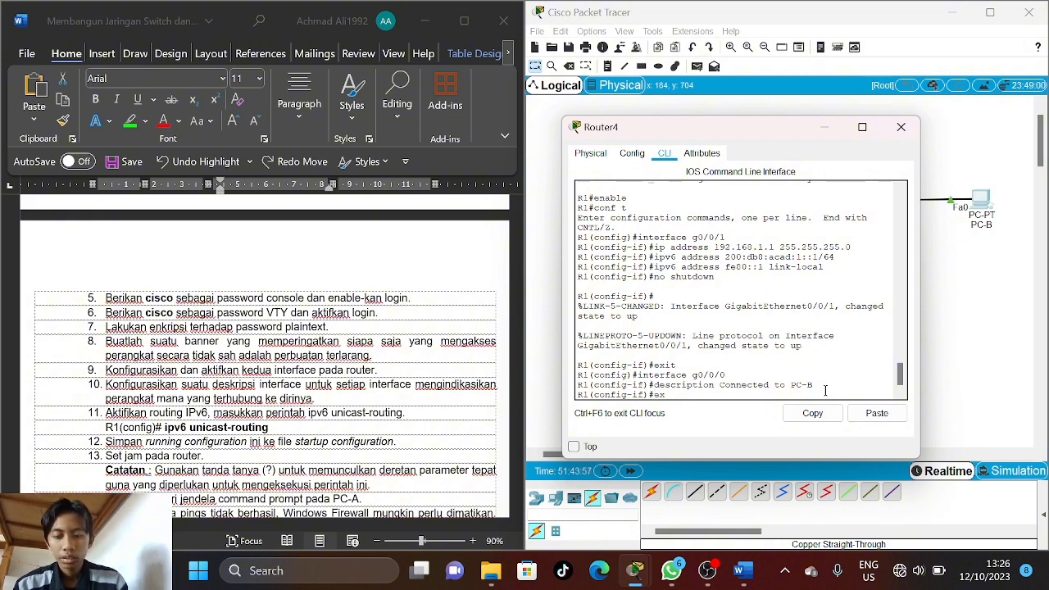
text(it)
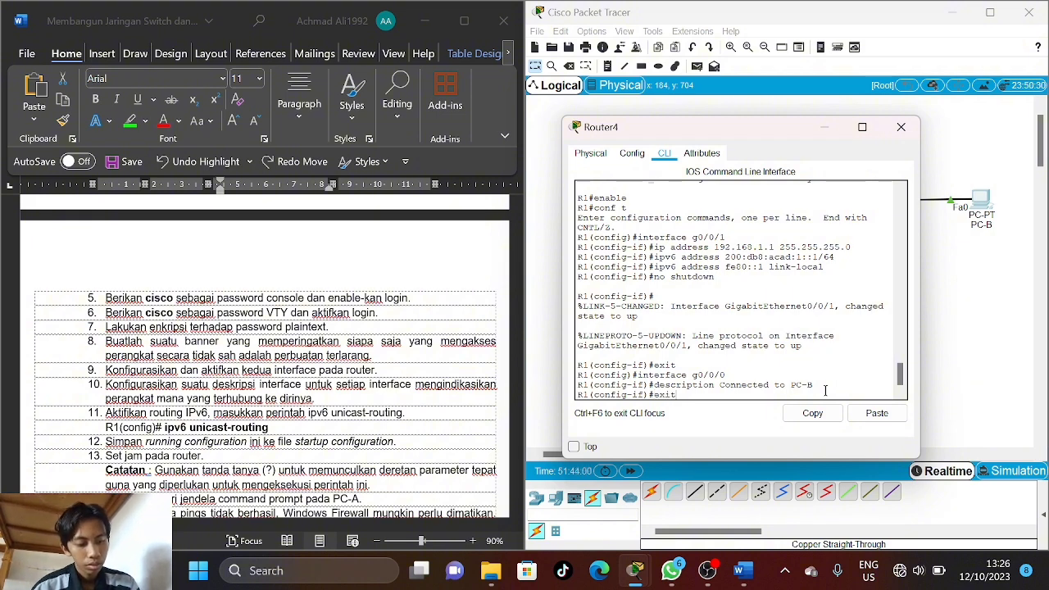
key(Return)
key(Up)
key(Up)
key(Up)
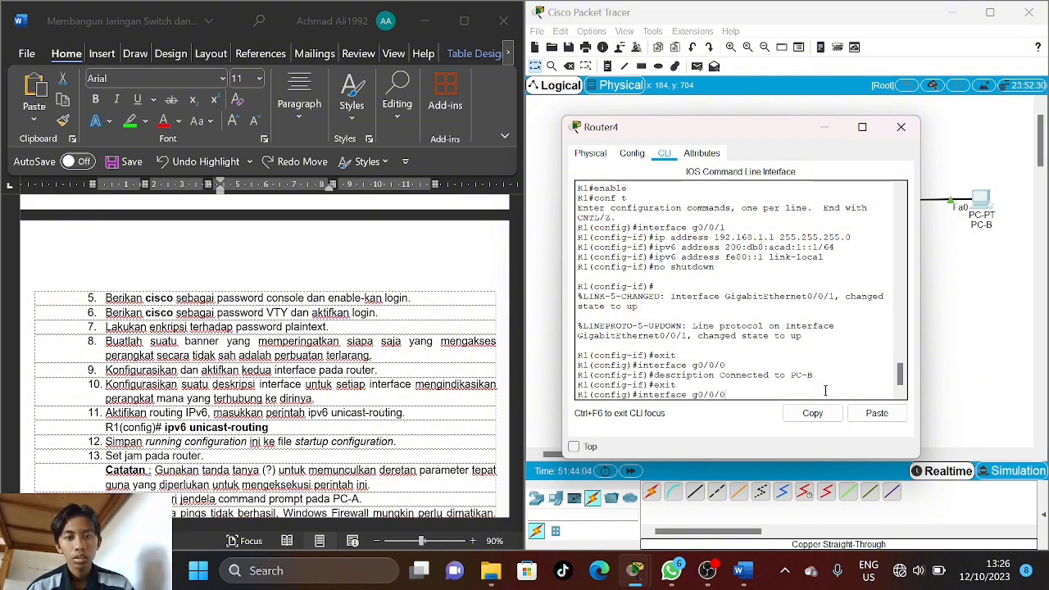
key(BackSpace)
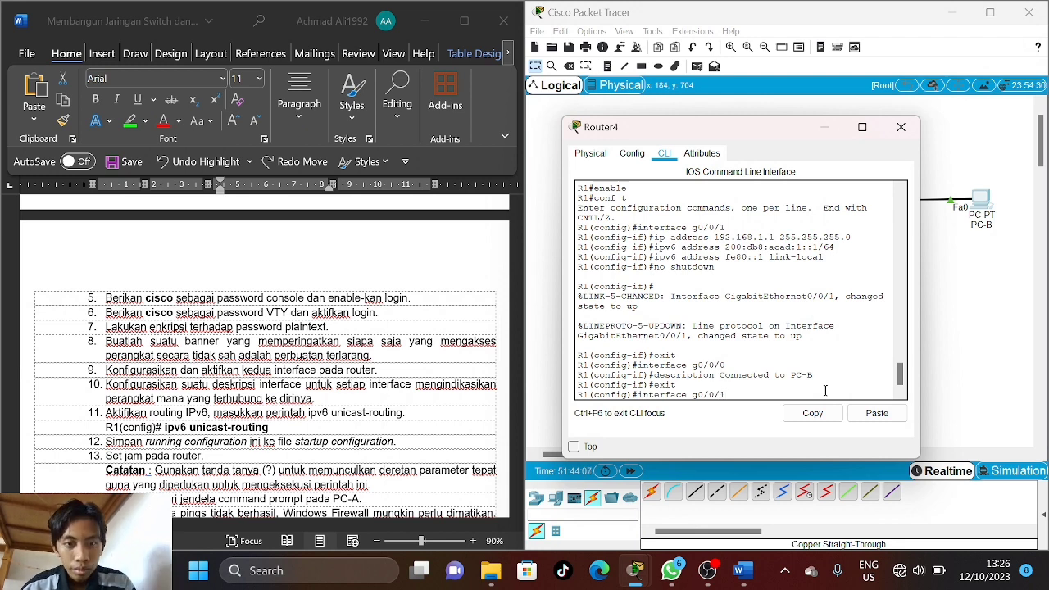
text(1)
key(Return)
Step: Check the router's switch-side link in the topology and set the g0/0/1 description to "Connected to F0/5 on S1"
drag(774, 129, 803, 292)
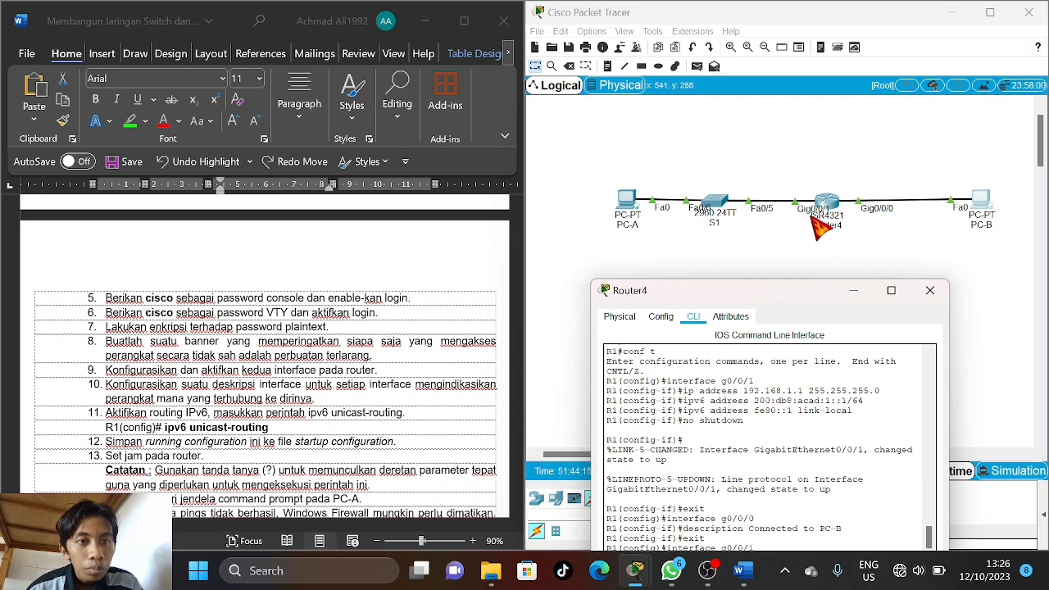
drag(745, 291, 703, 143)
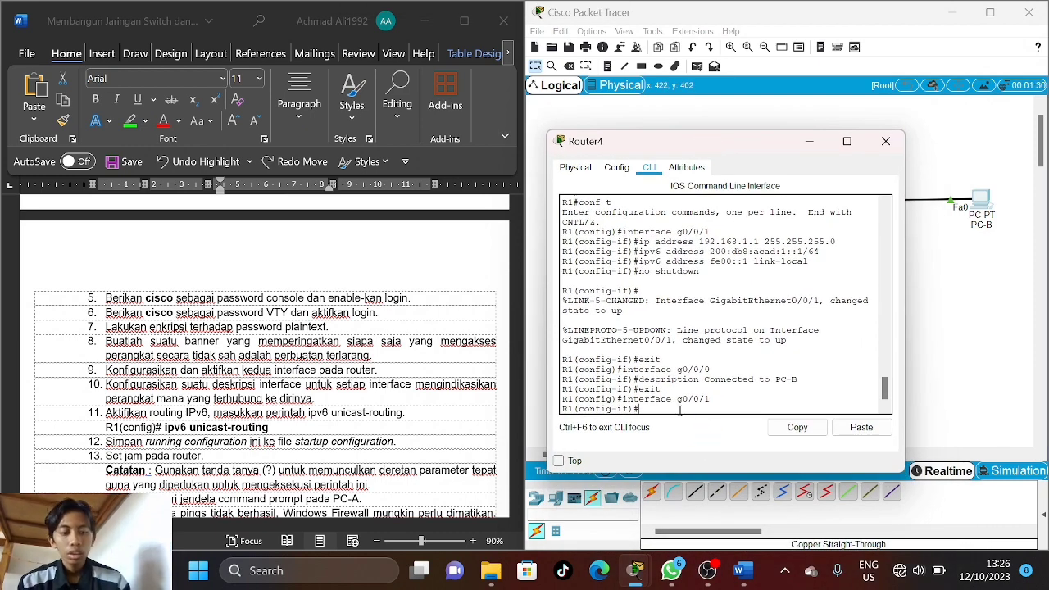
key(Up)
key(Up)
key(Up)
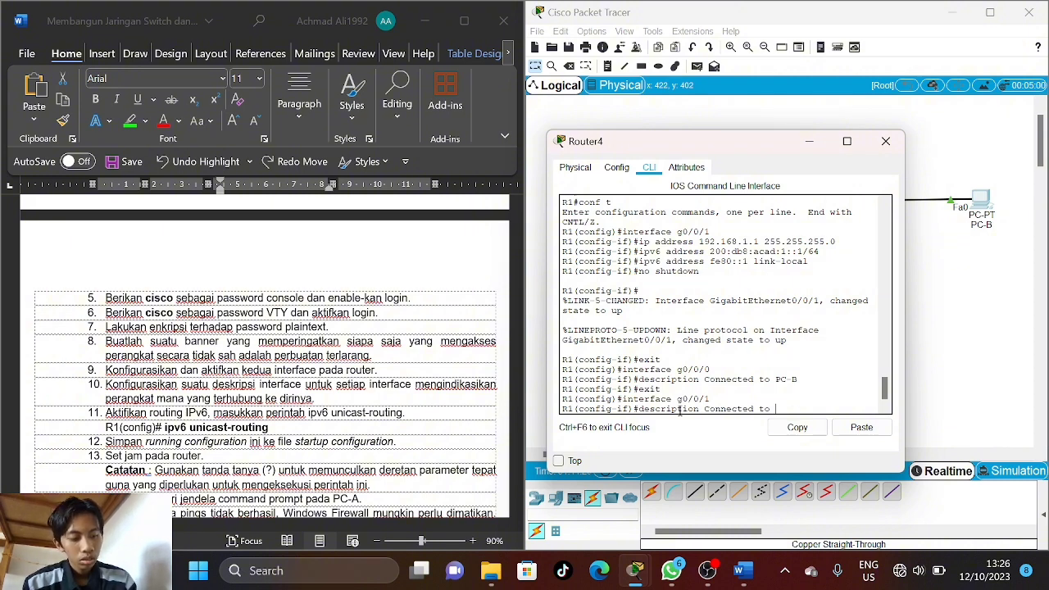
key(Caps_Lock)
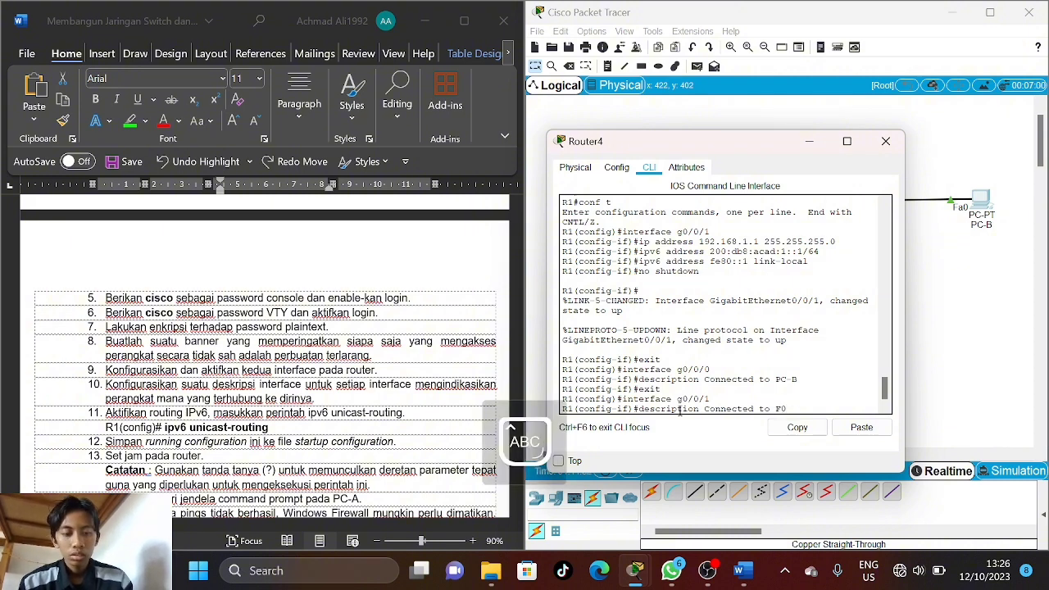
text(F0/5)
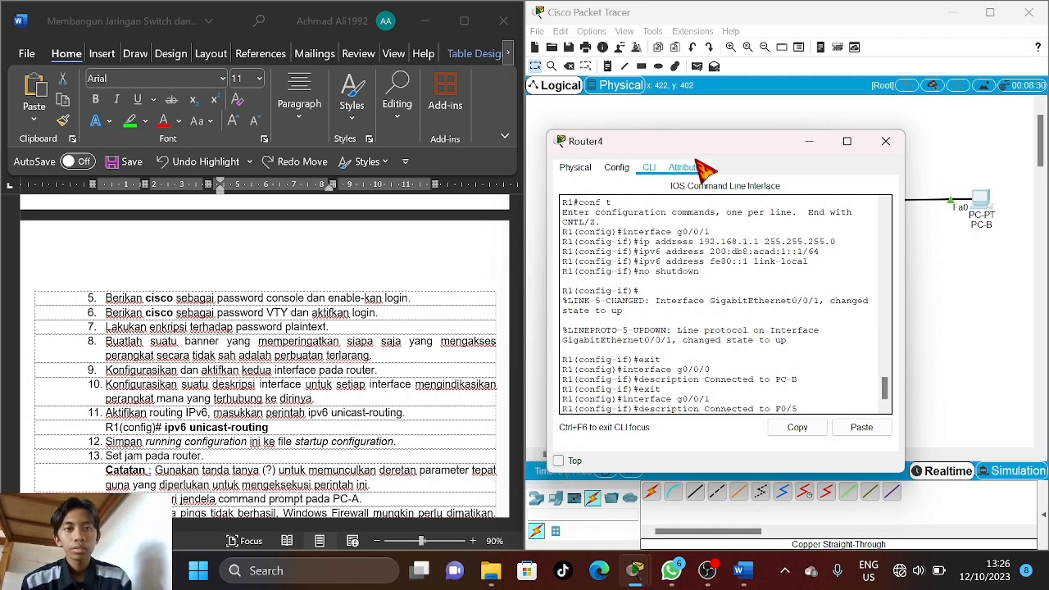
drag(685, 146, 709, 244)
drag(701, 172, 720, 219)
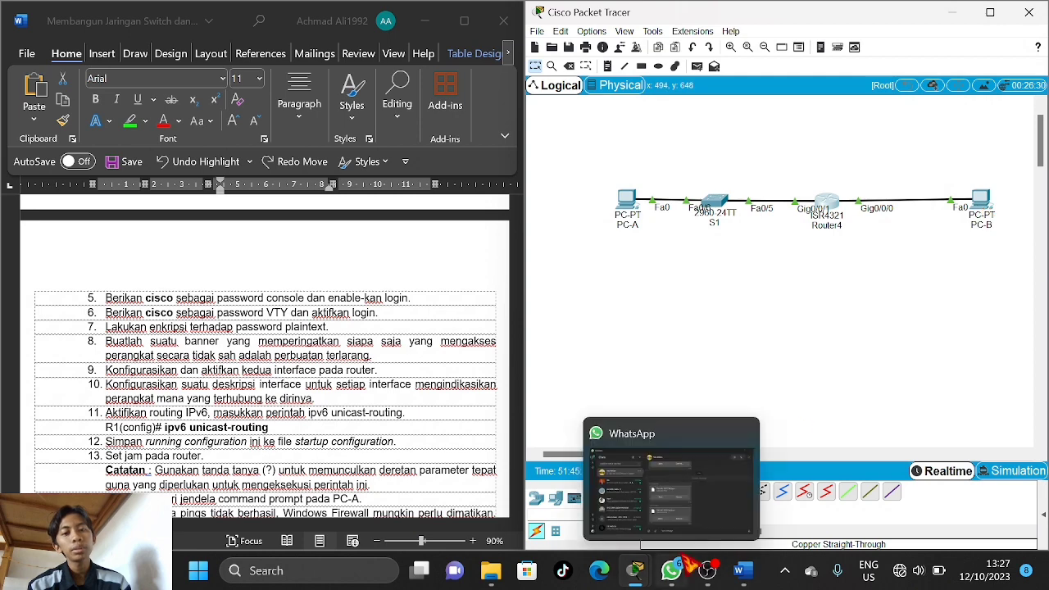
mouse_move(636, 570)
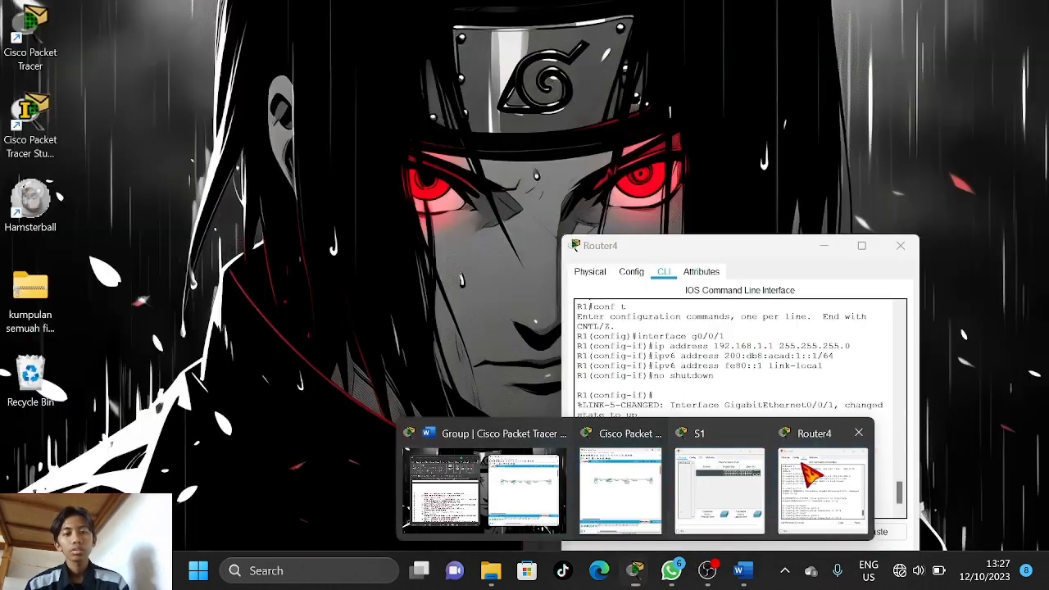
click(811, 474)
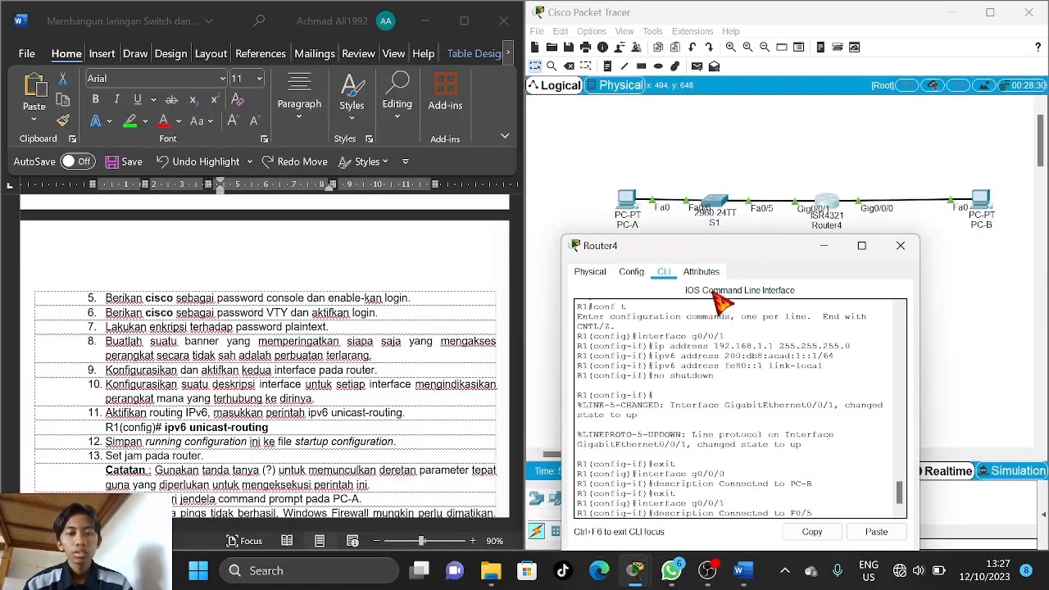
drag(696, 247, 655, 135)
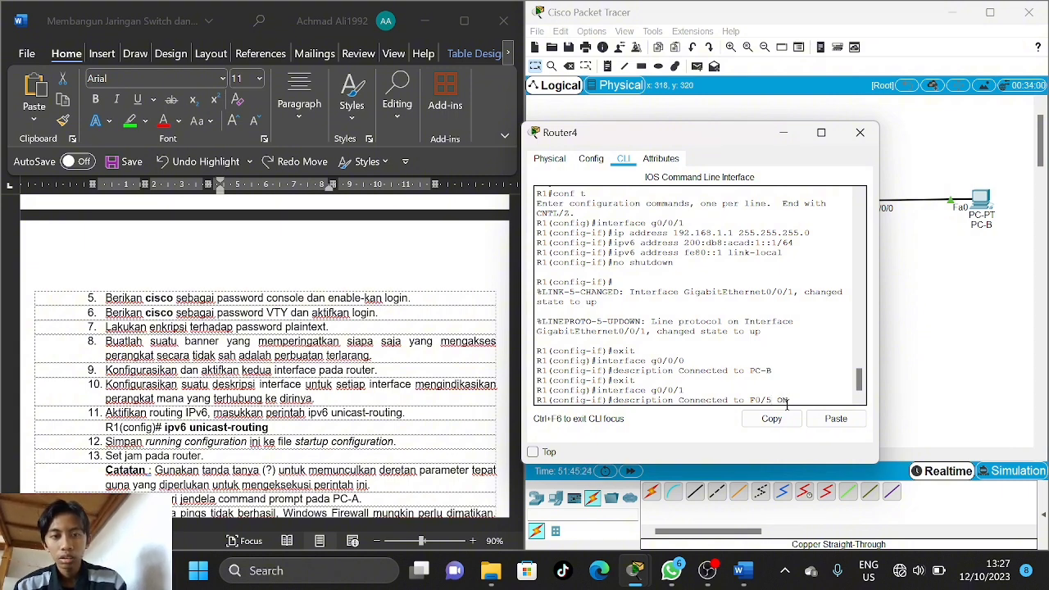
key(BackSpace)
key(BackSpace)
key(Caps_Lock)
text(on S1)
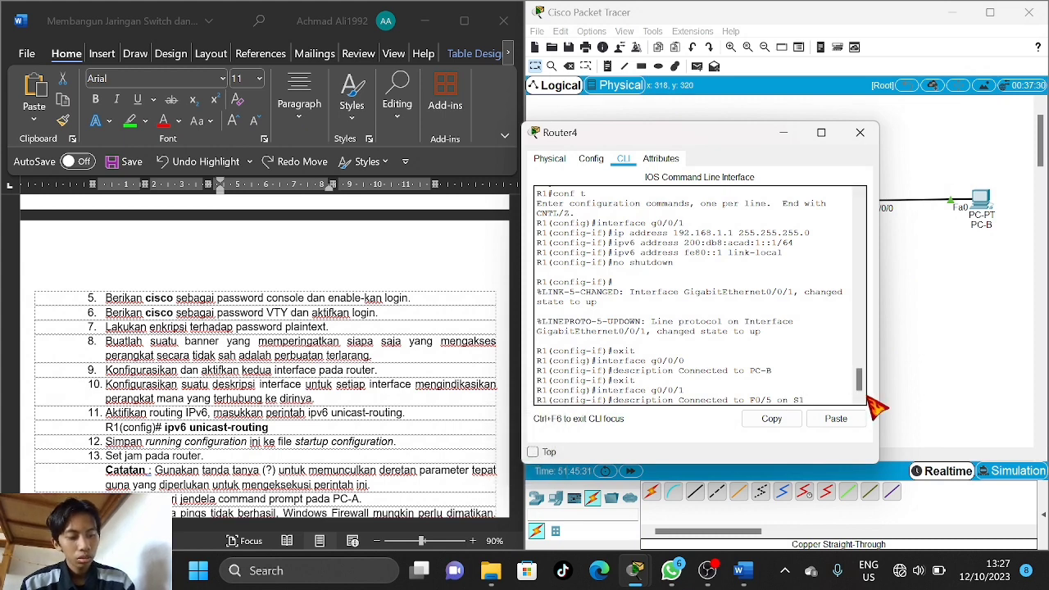
key(Return)
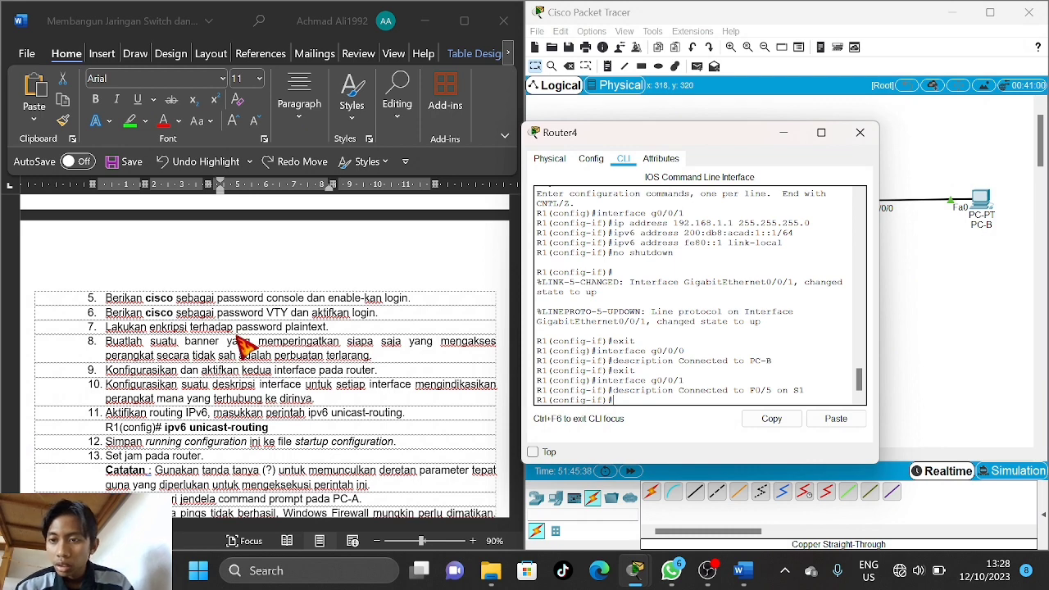
Step: Enable IPv6 routing on R1 from global configuration mode with ipv6 unicast-routing, and exit to privileged EXEC mode
scroll(248, 365, down, 1)
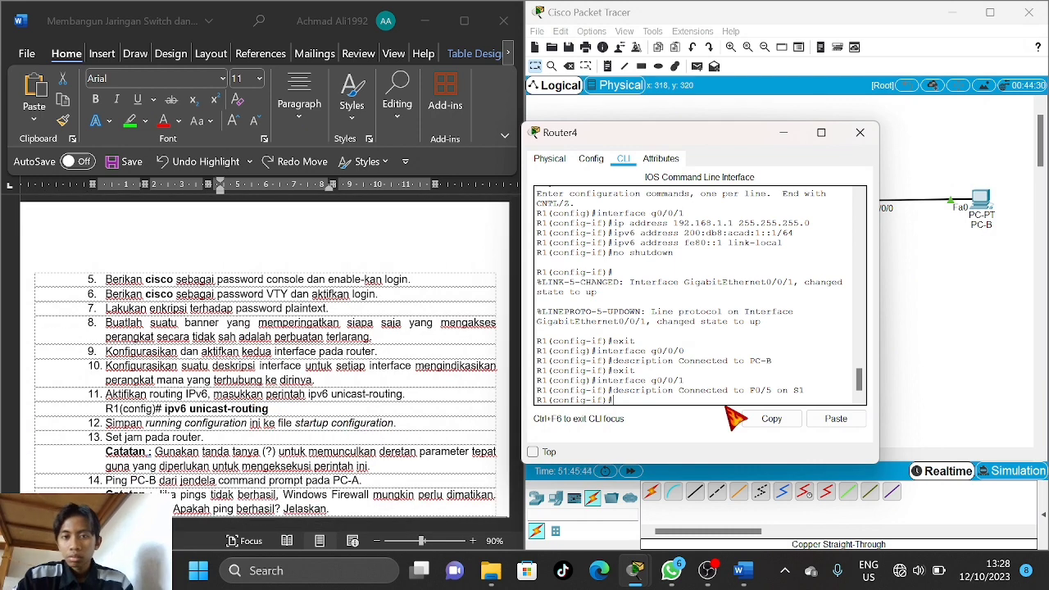
text(t)
key(Return)
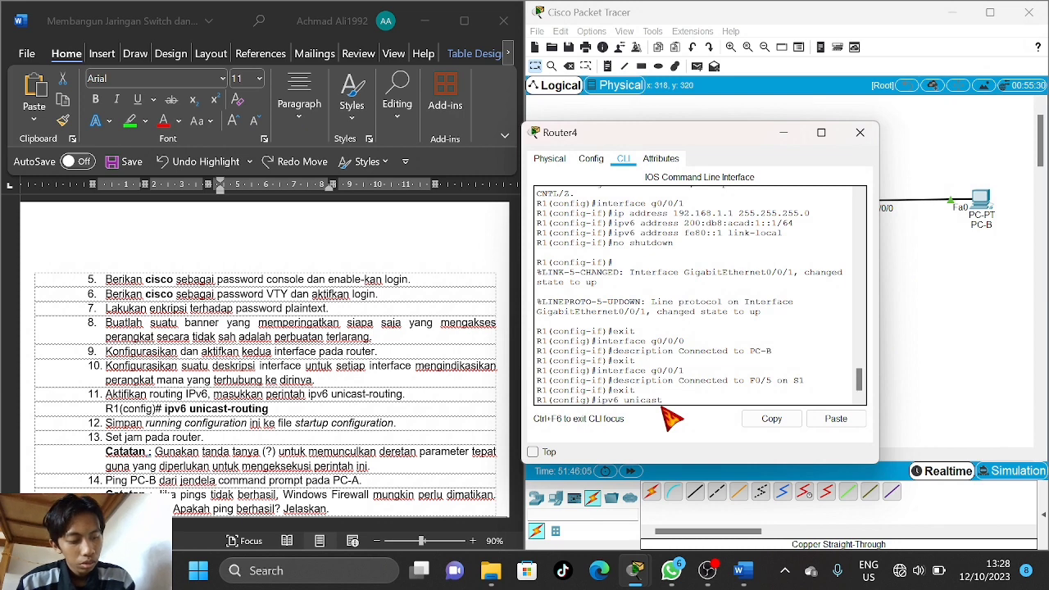
text(-)
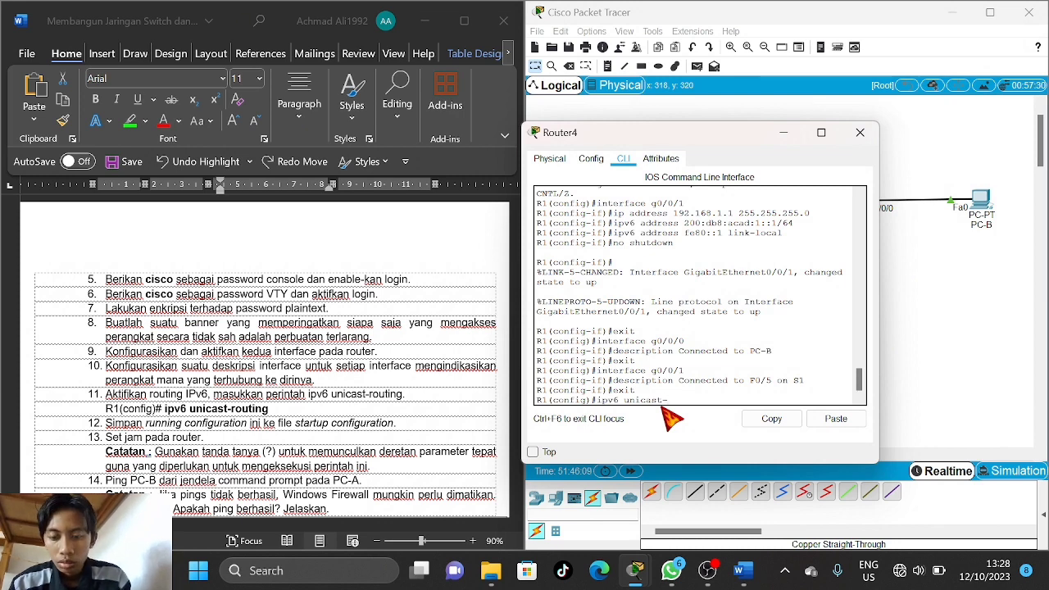
text(routing)
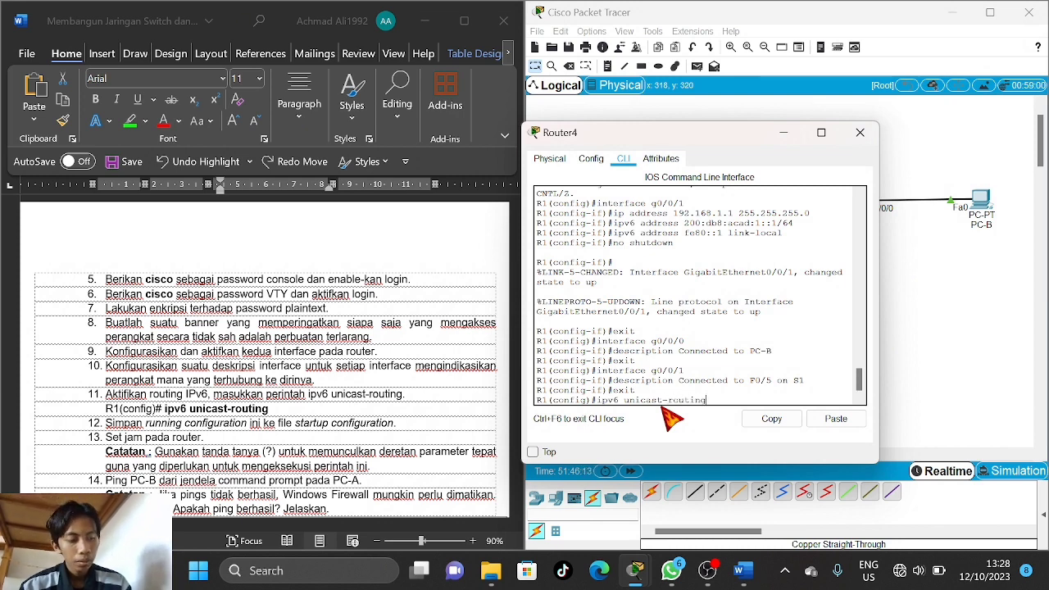
key(Return)
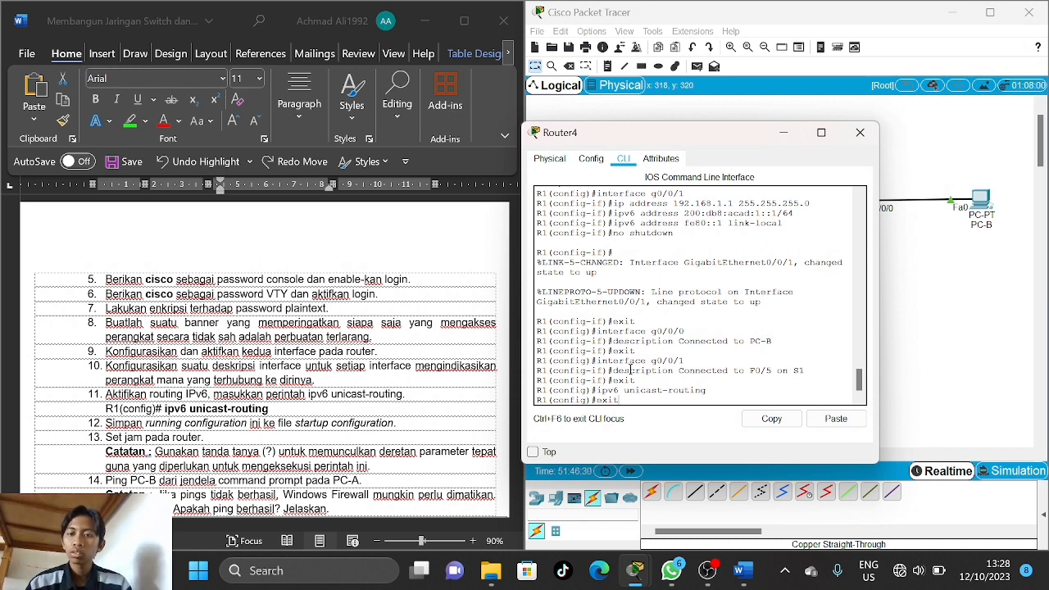
key(Return)
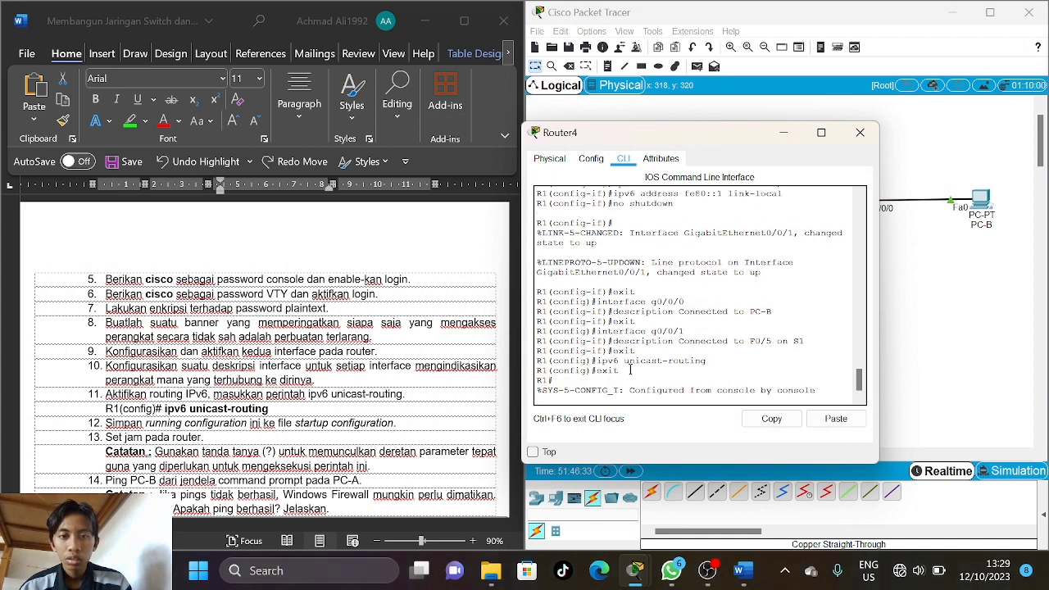
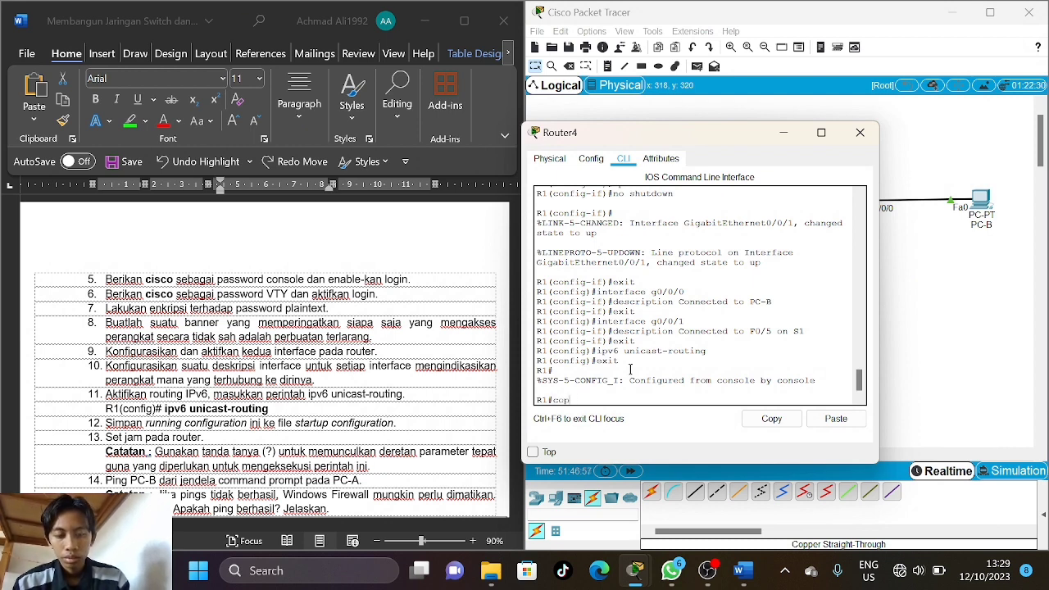
Step: Save R1's running configuration to startup-config with copy running-config startup-config, accepting the default destination filename
text(running)
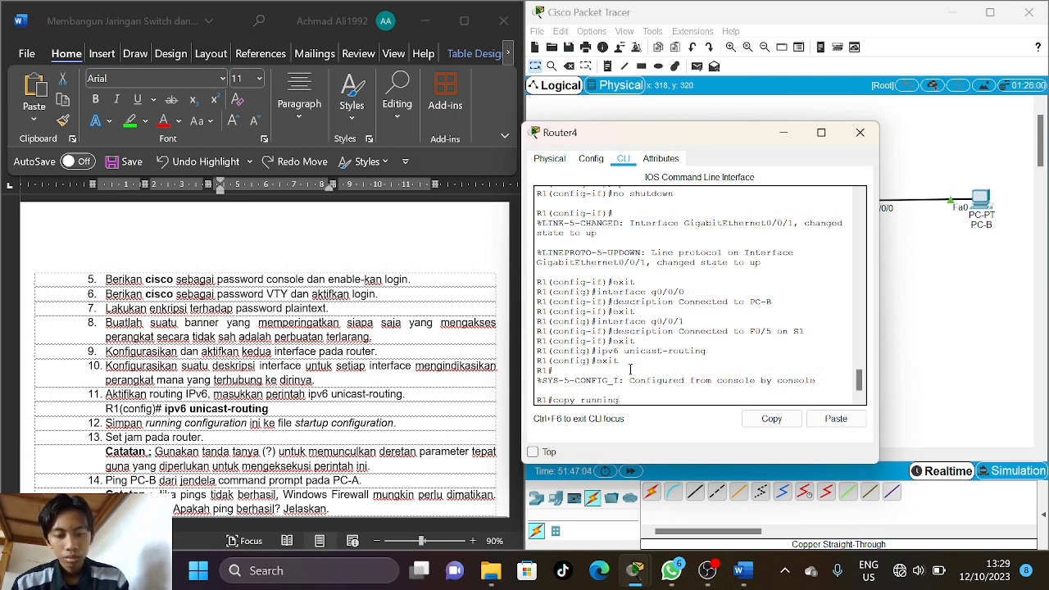
text(-config st)
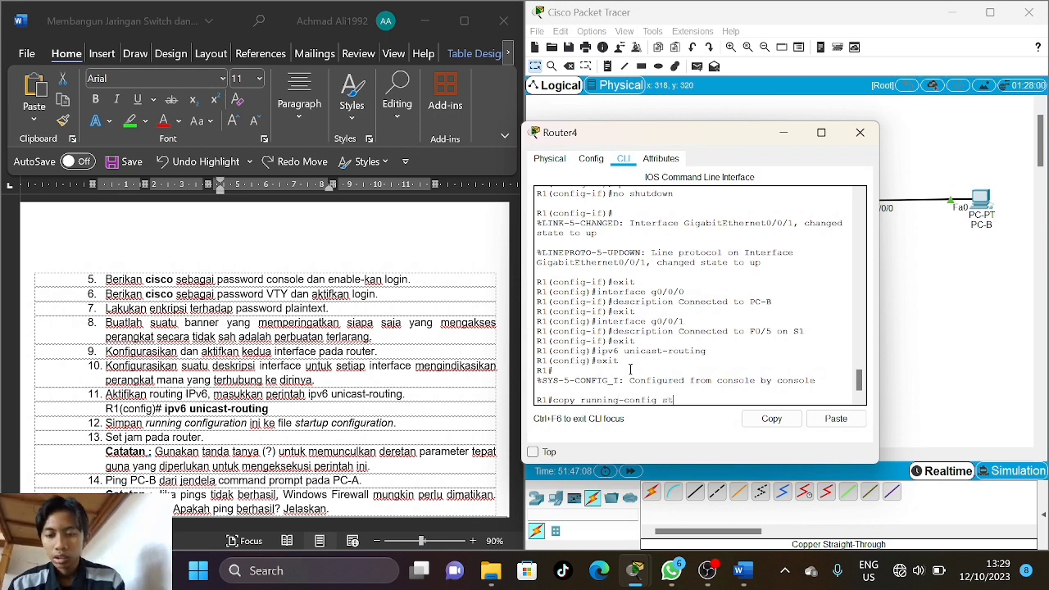
text(artup-)
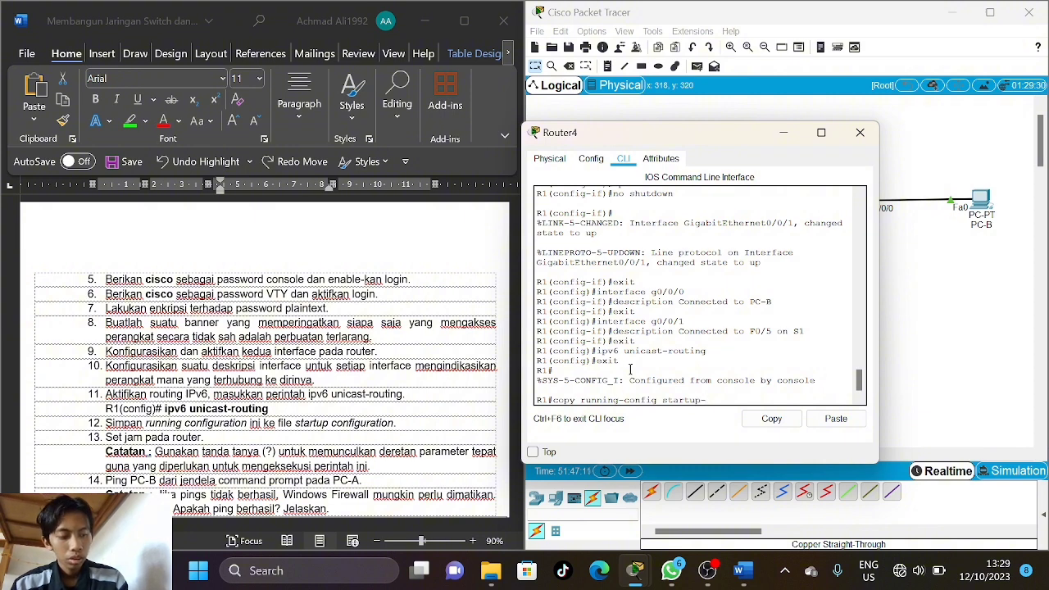
text(config)
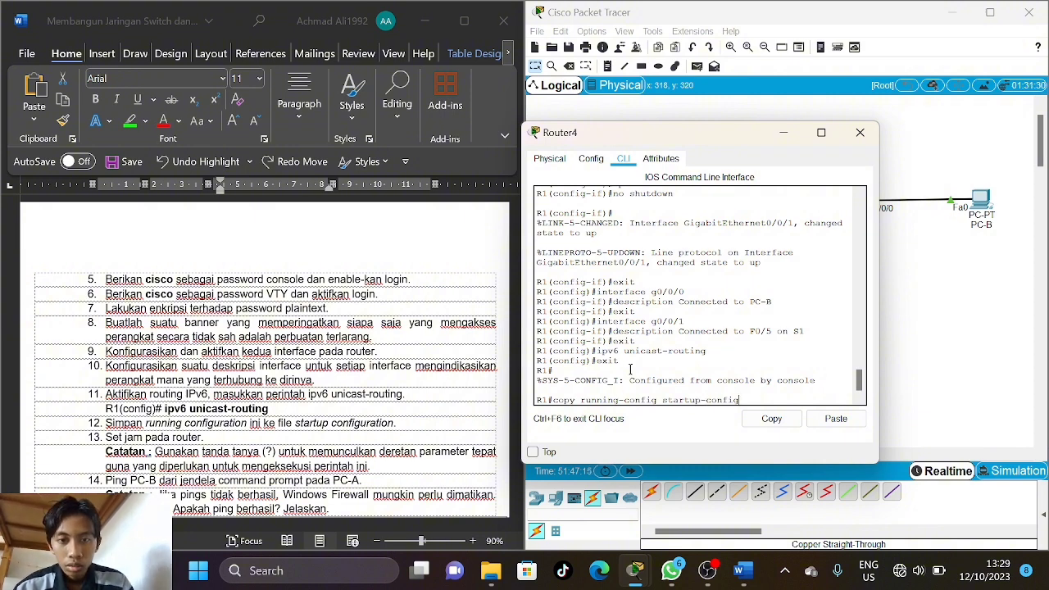
key(Return)
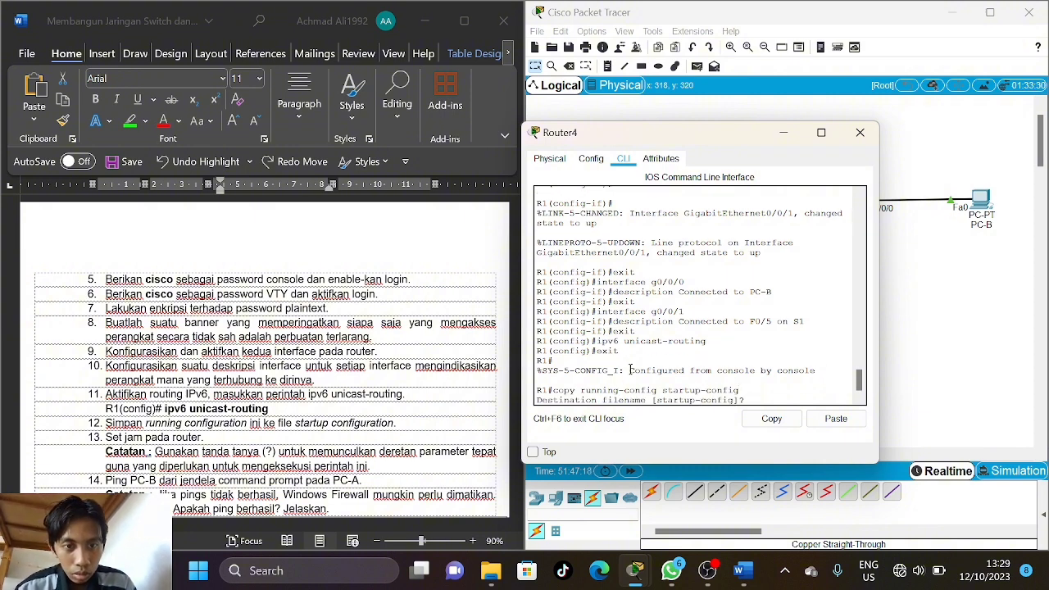
key(Return)
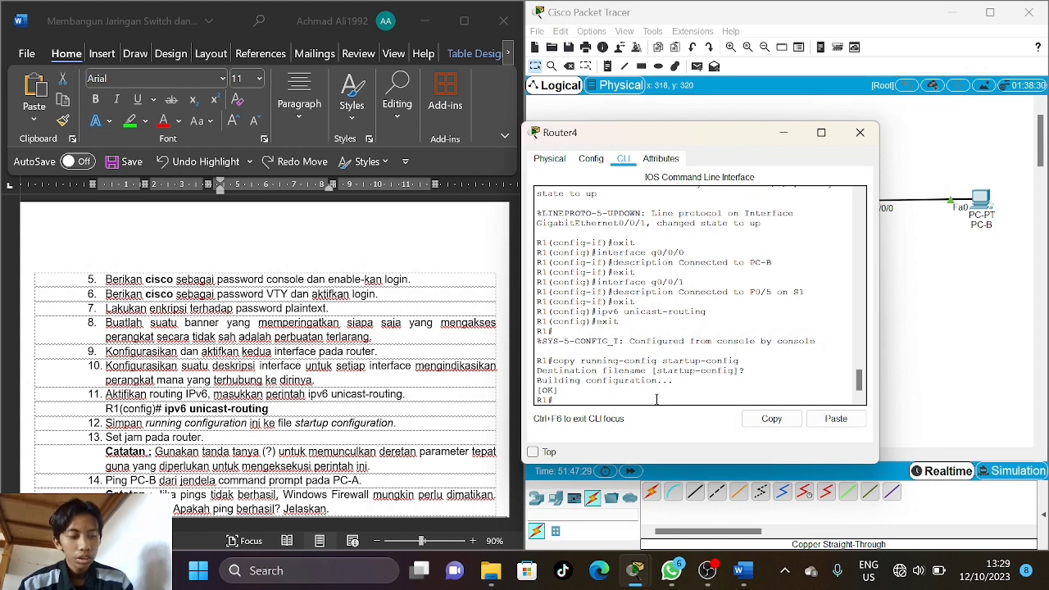
Step: Set R1's clock to 13:30:00 on 12 October 2023 with the clock set command
text(clo)
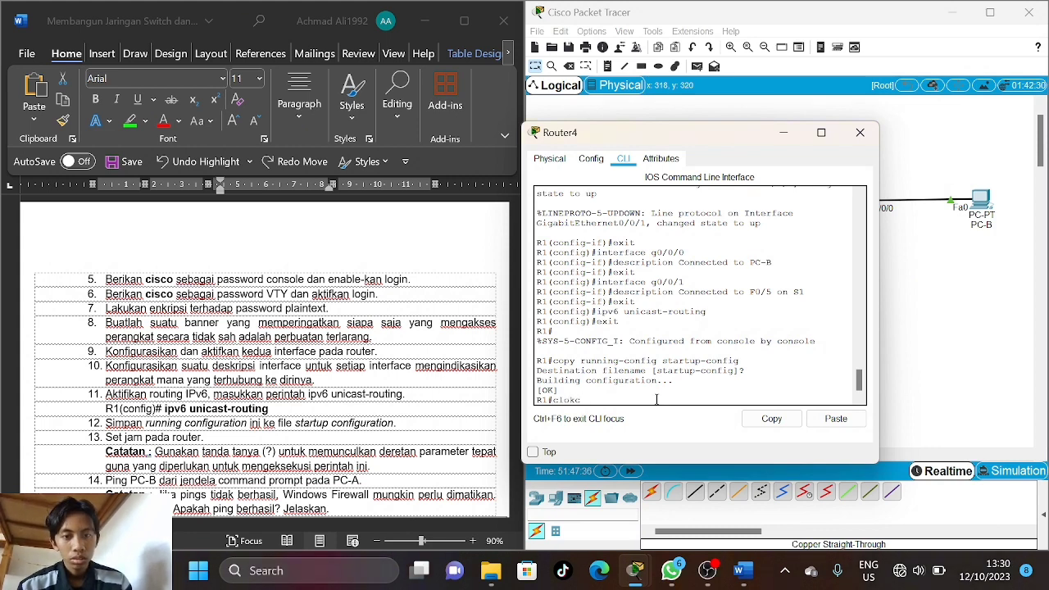
text(ck )
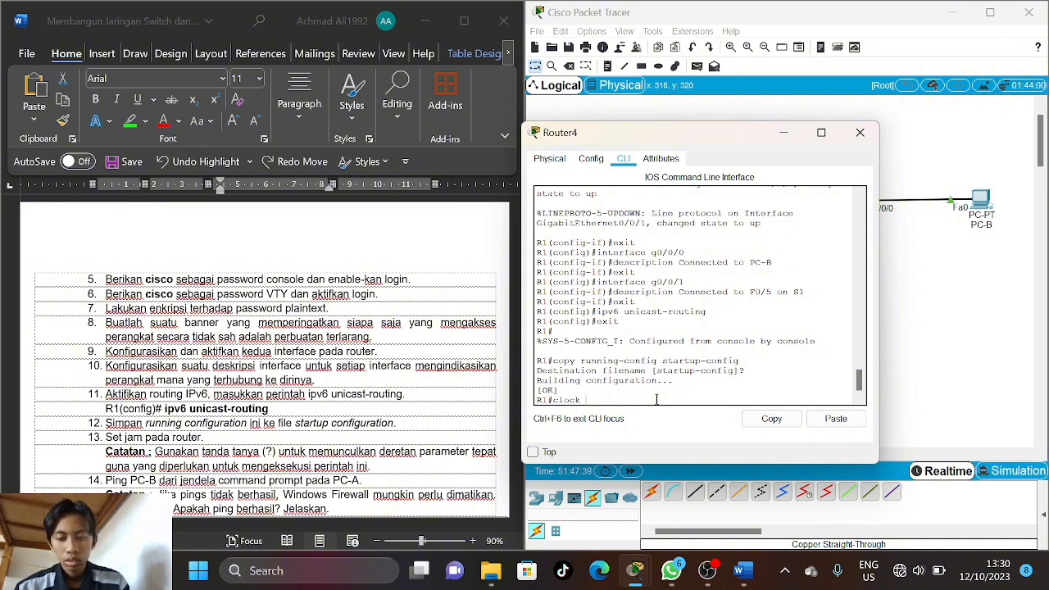
text(set 13:30:00 12)
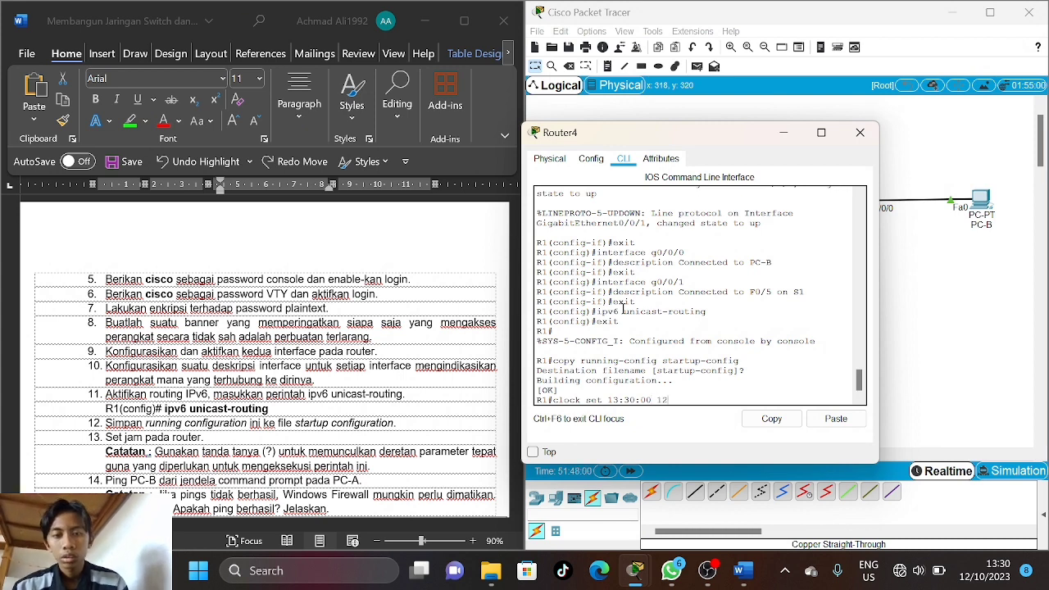
text(oct 2023)
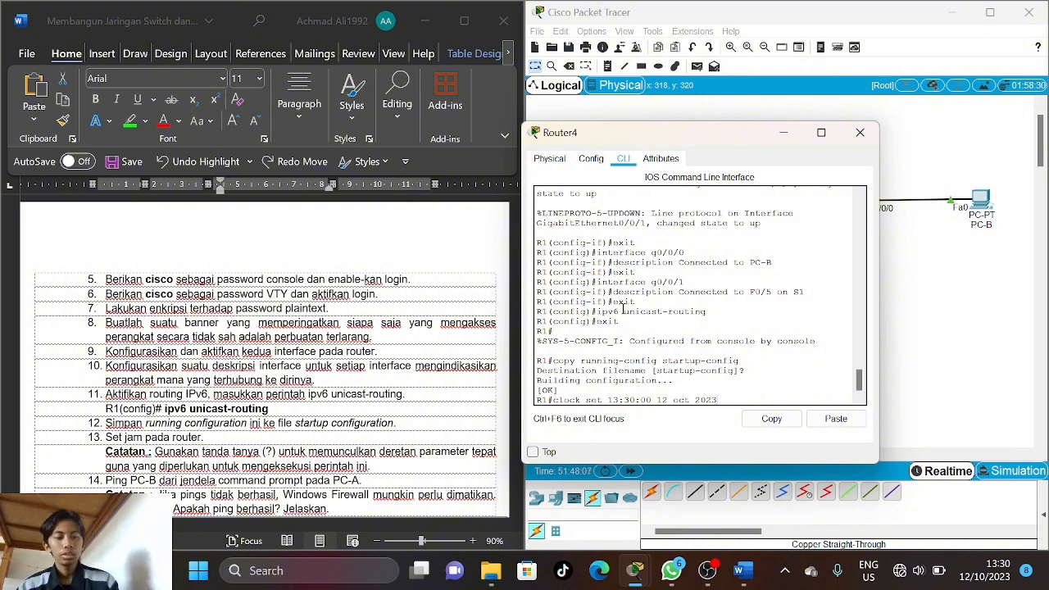
key(Return)
Step: Open the Command Prompt on PC-A and place its window clear of the lab instructions
scroll(320, 335, down, 5)
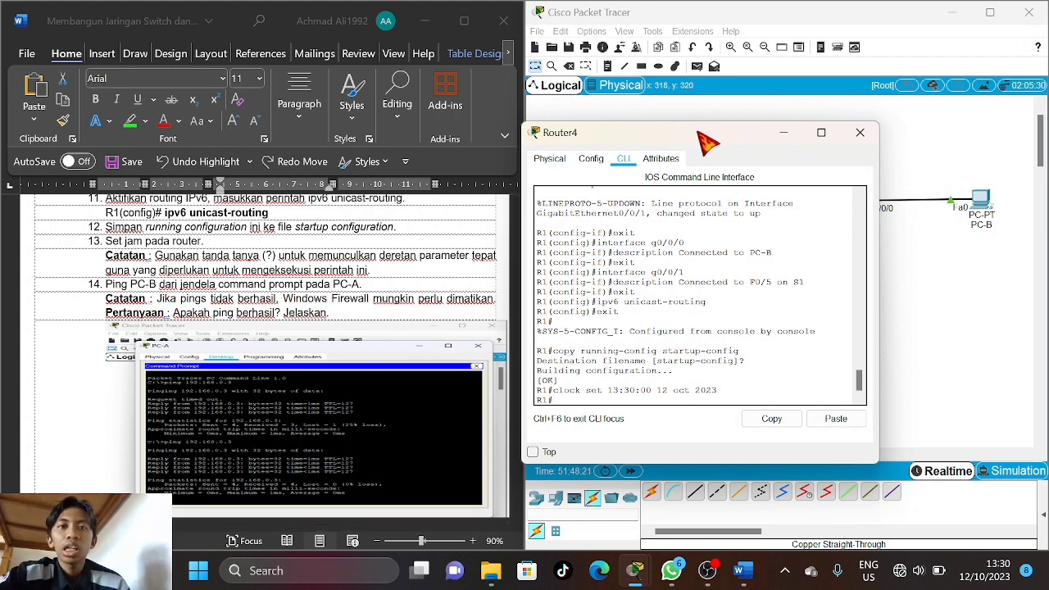
click(753, 106)
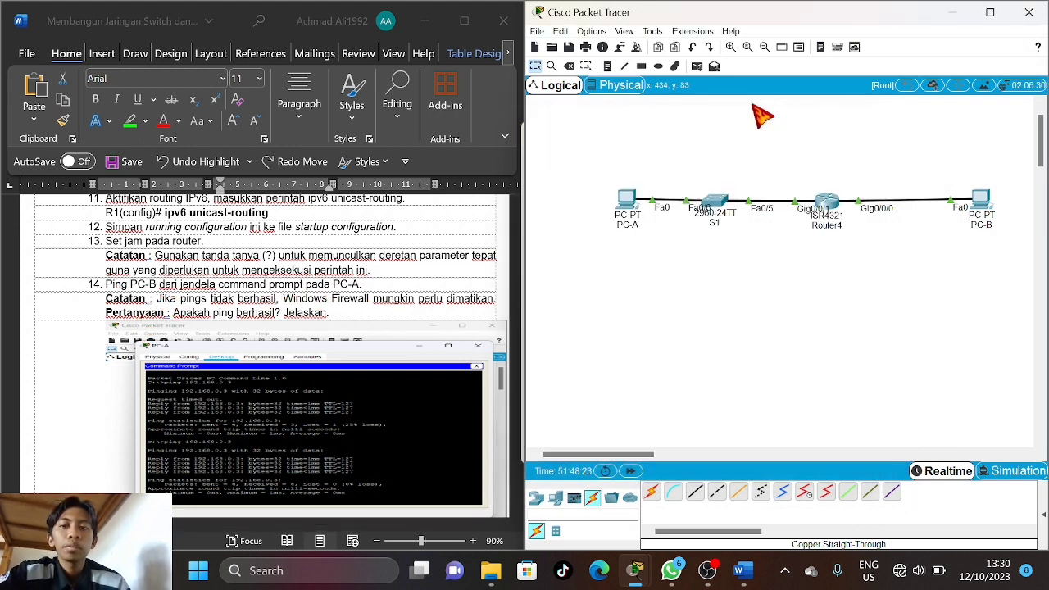
click(628, 205)
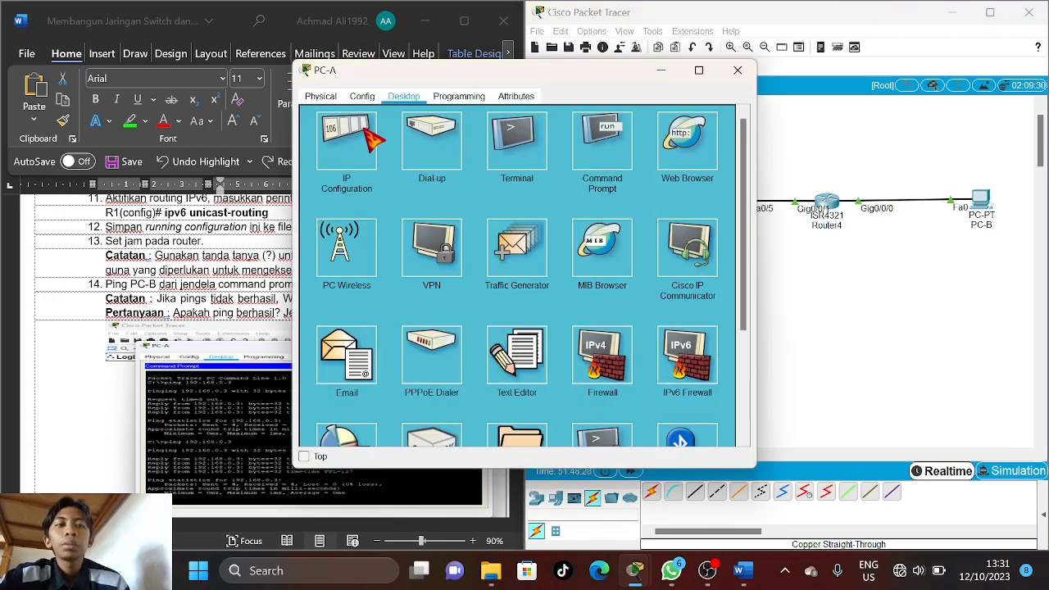
click(597, 142)
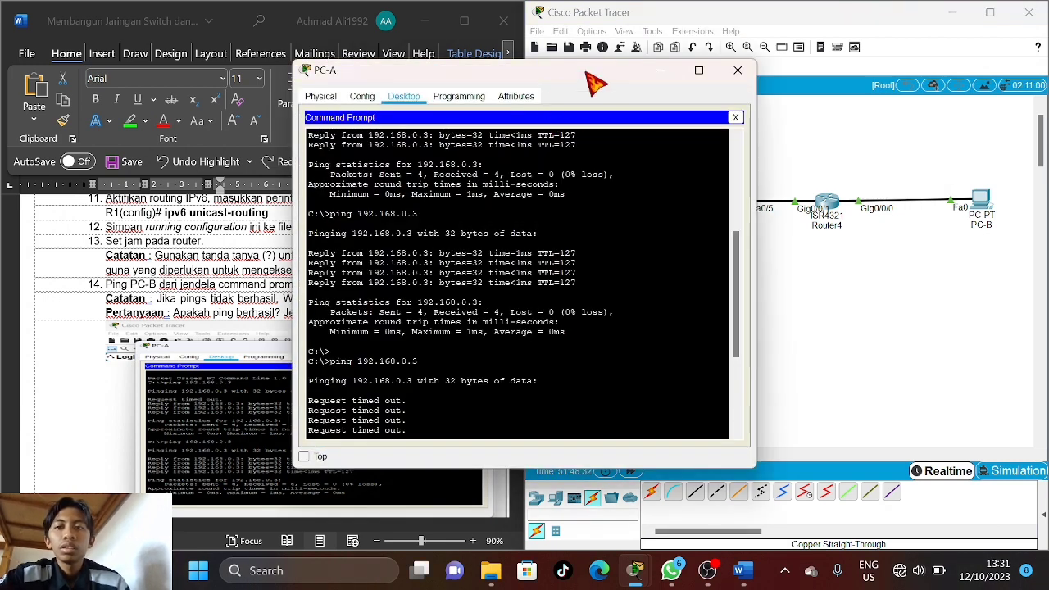
drag(585, 71, 720, 71)
key(Return)
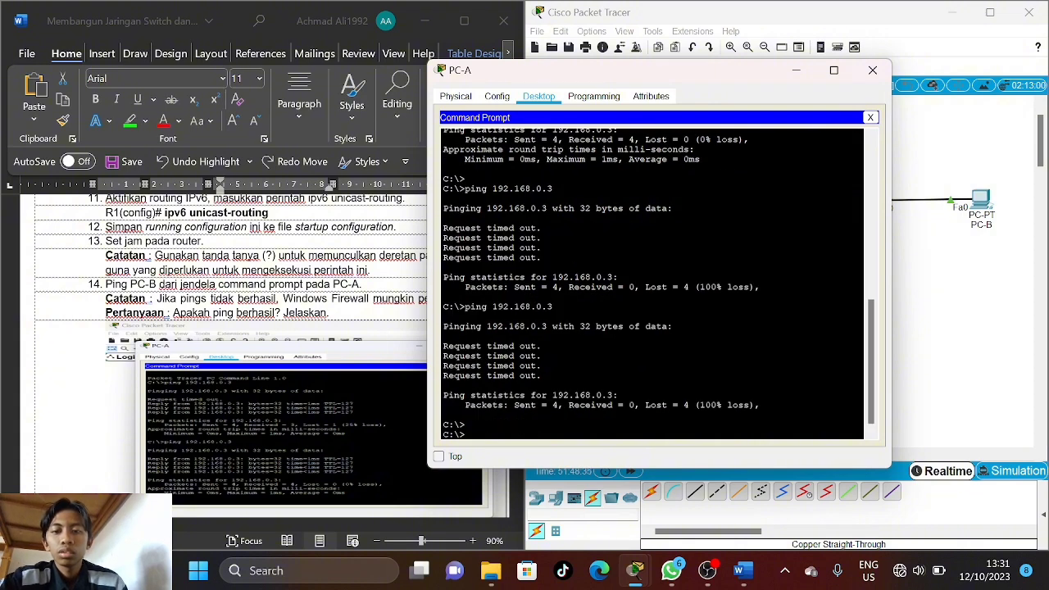
Step: Look up PC-B's address in the addressing table and ping 192.168.0.3 from PC-A twice
scroll(246, 262, up, 20)
scroll(246, 262, down, 5)
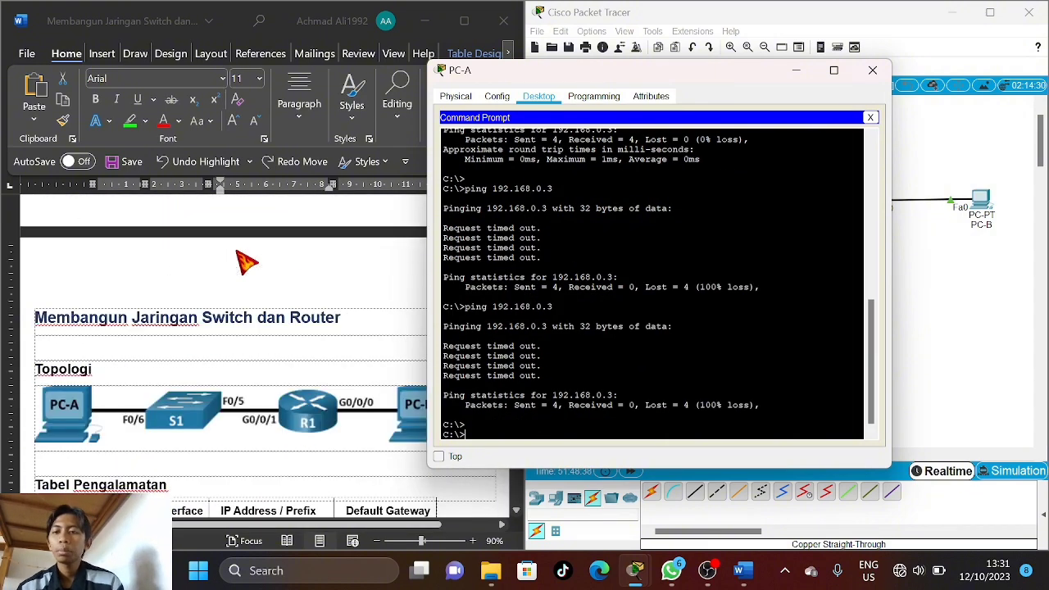
scroll(246, 262, down, 10)
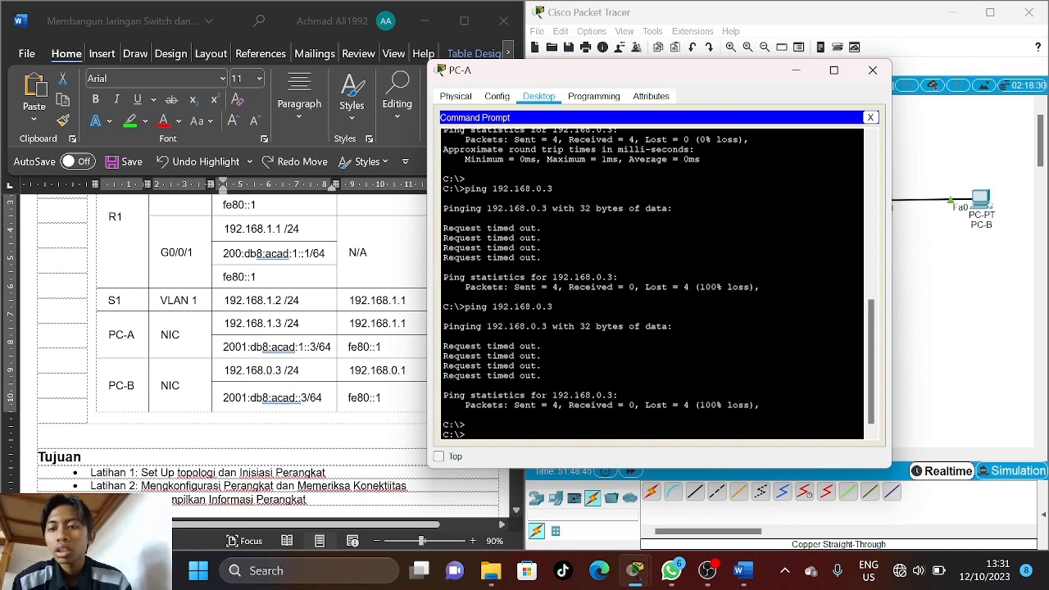
key(Up)
key(Return)
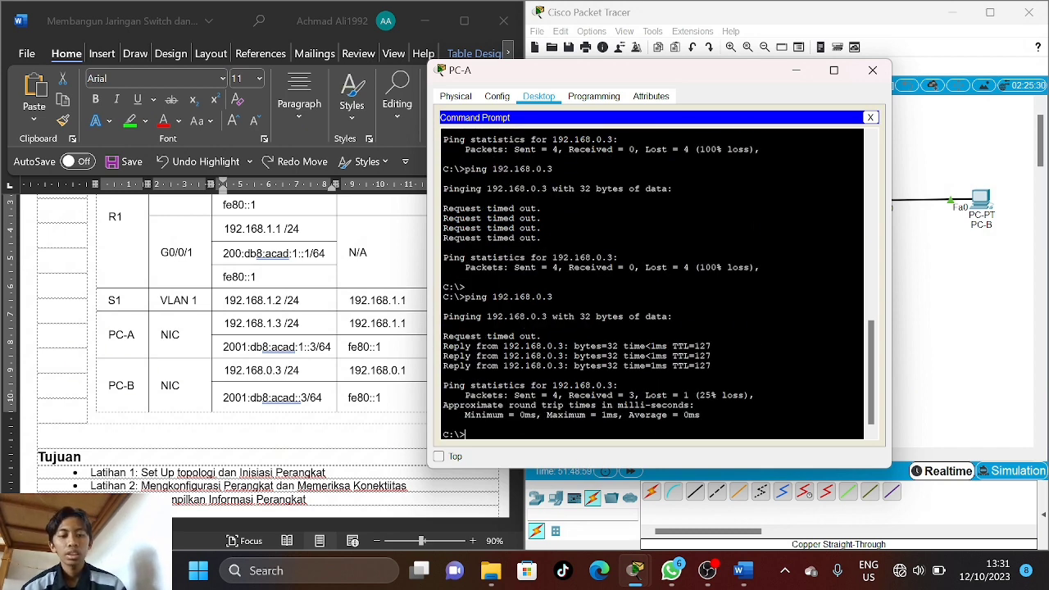
key(Up)
key(Return)
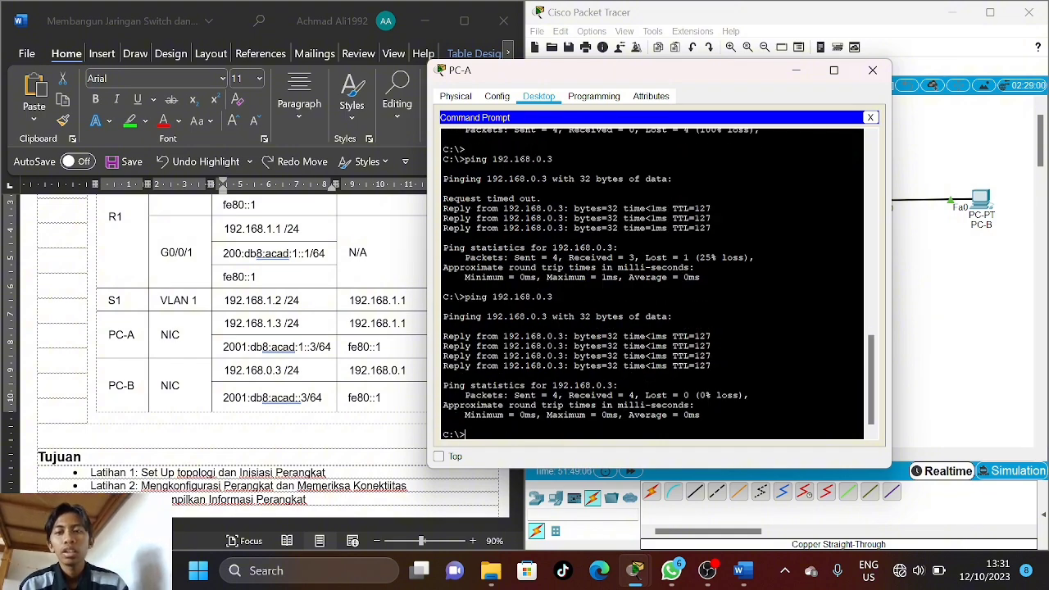
Step: Move PC-A's window off the lab document and review the ping question with its highlighted answer
scroll(293, 464, down, 15)
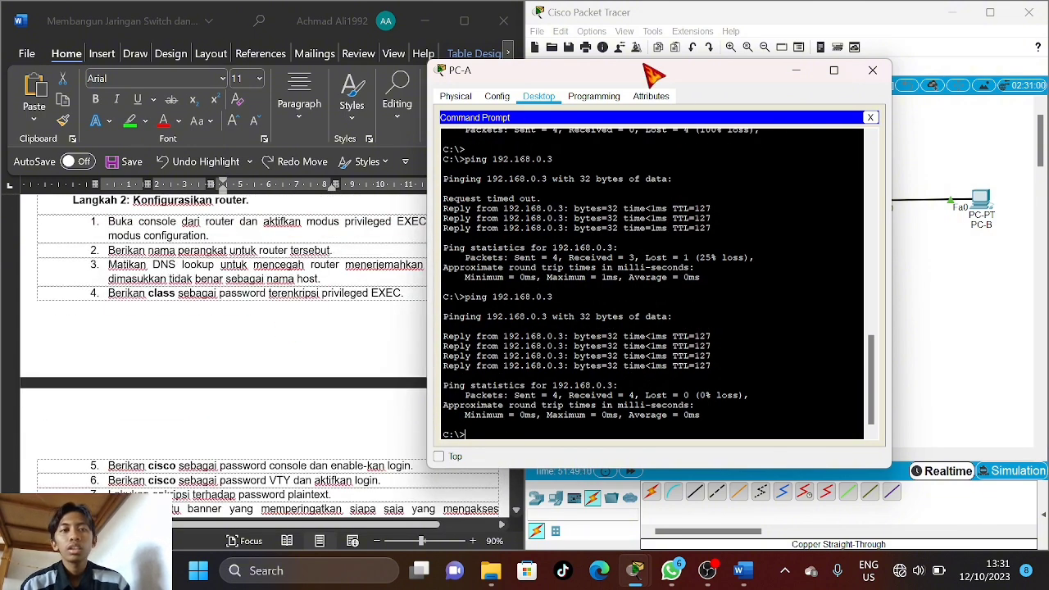
drag(653, 76, 780, 91)
scroll(326, 242, down, 10)
scroll(319, 236, up, 6)
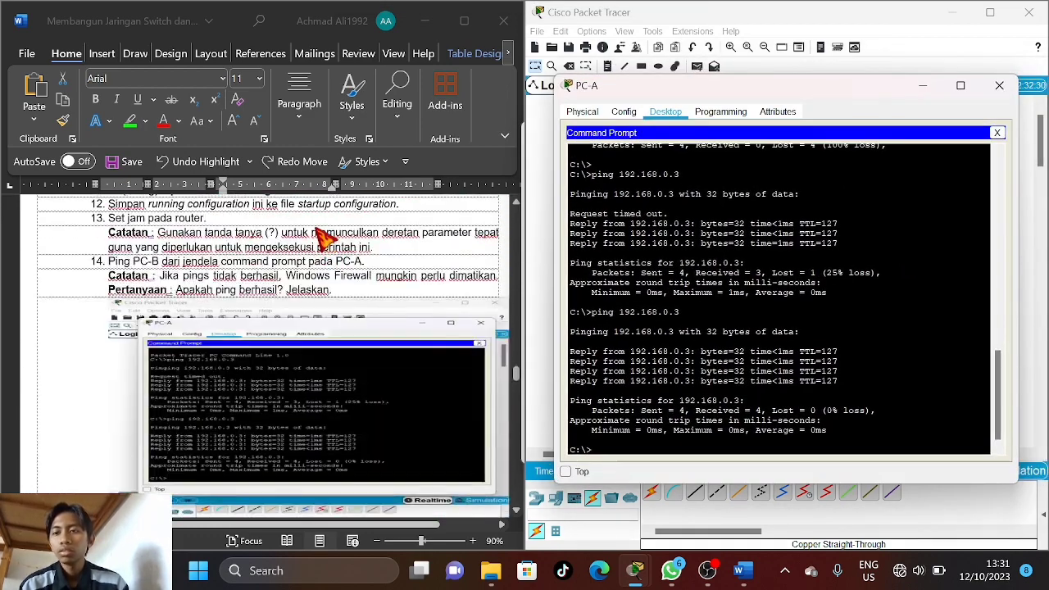
scroll(325, 235, up, 1)
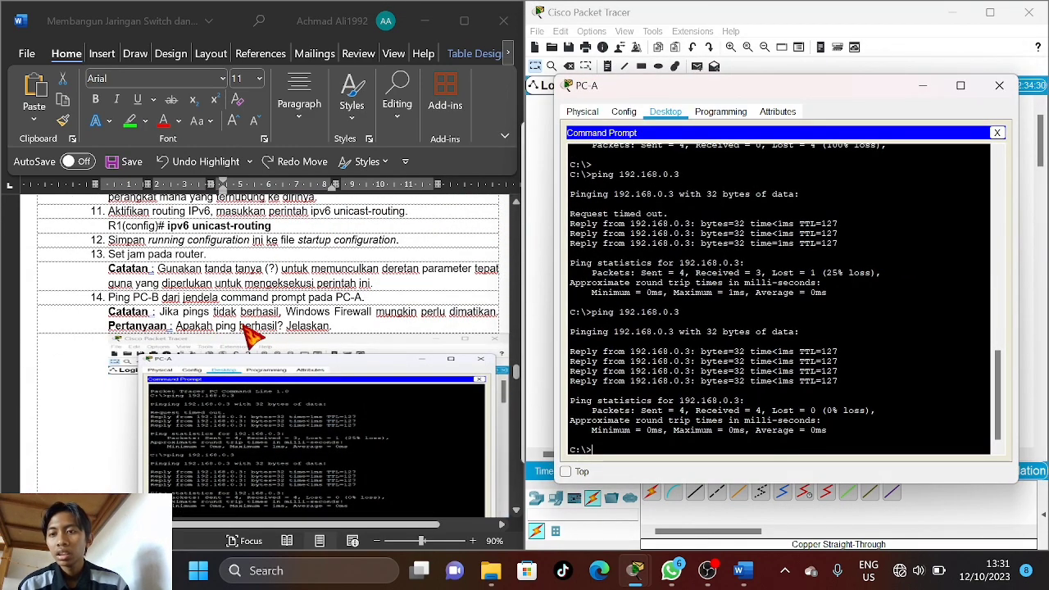
scroll(300, 337, down, 3)
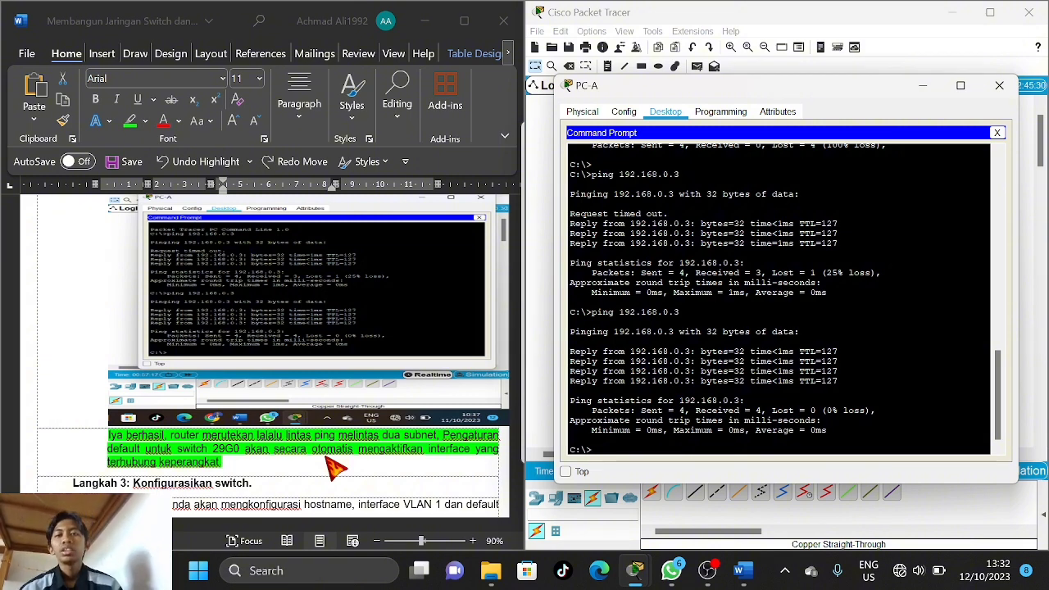
Step: Return to the topology and close the PC-A and Router4 windows
click(538, 184)
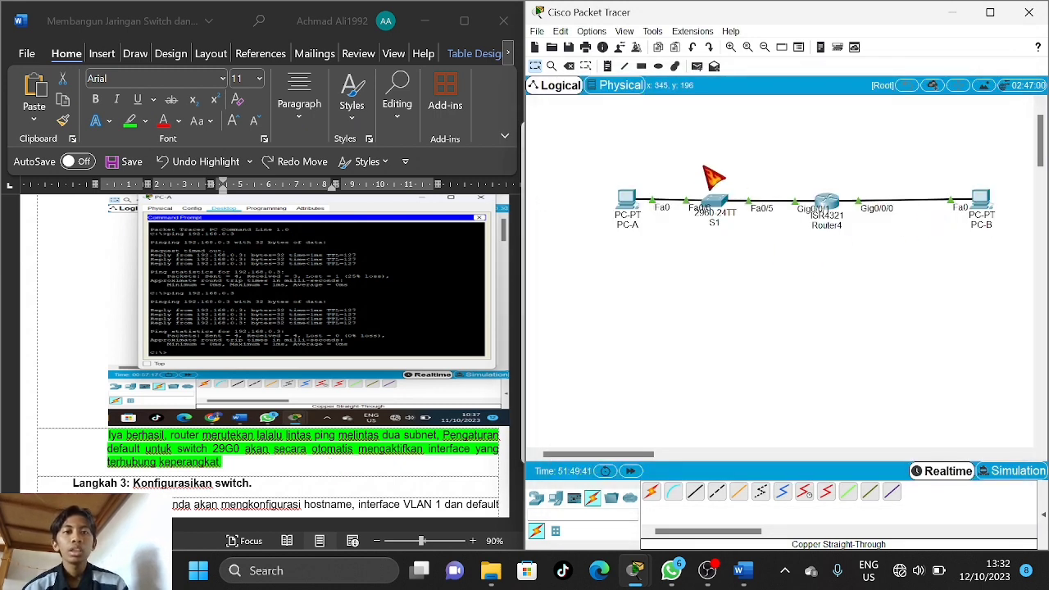
drag(704, 169, 844, 251)
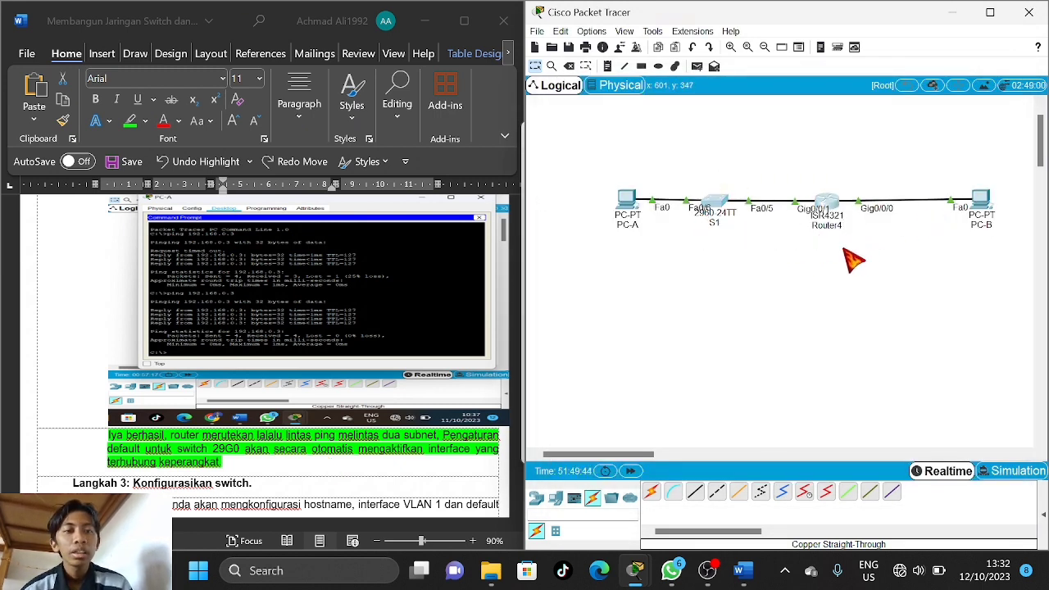
click(628, 201)
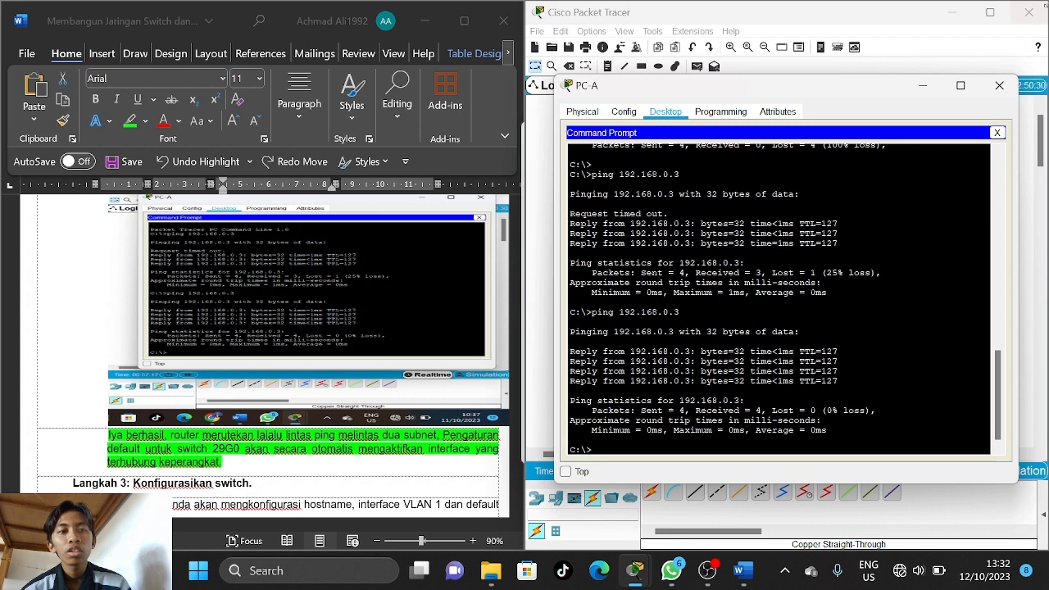
click(998, 86)
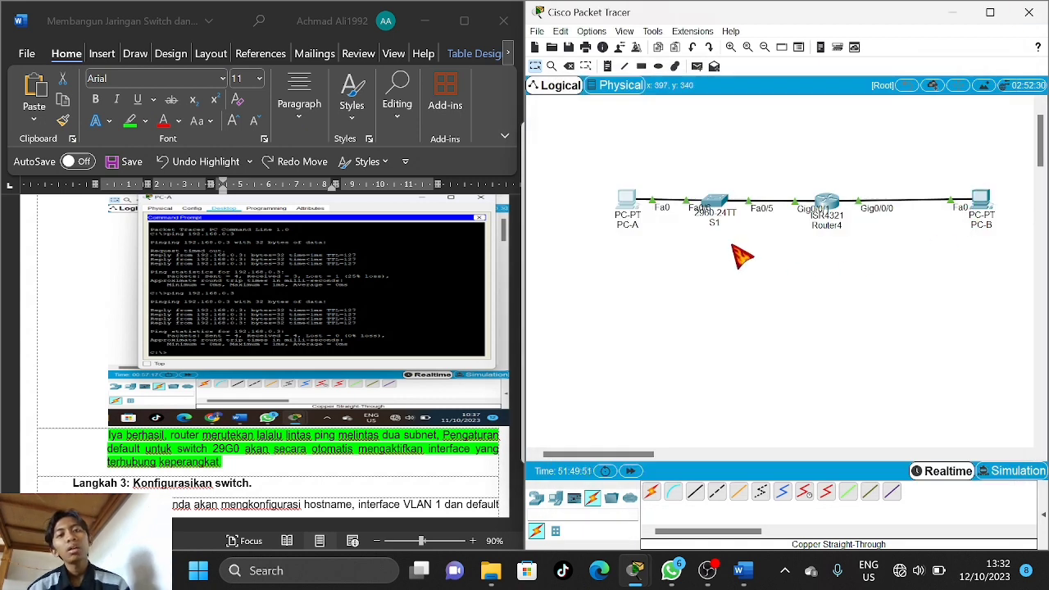
click(825, 206)
click(859, 132)
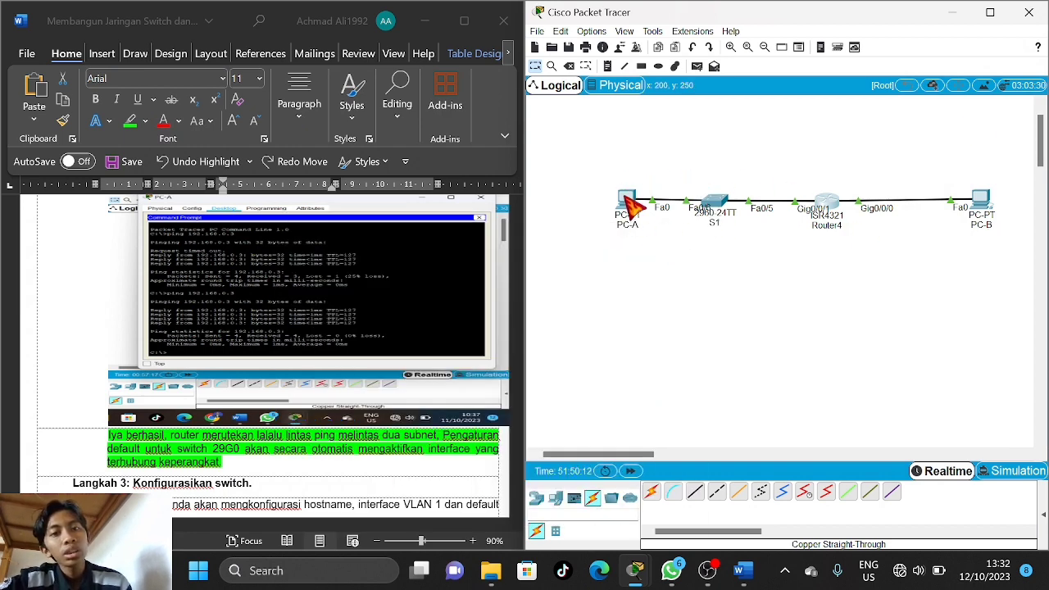
mouse_move(634, 211)
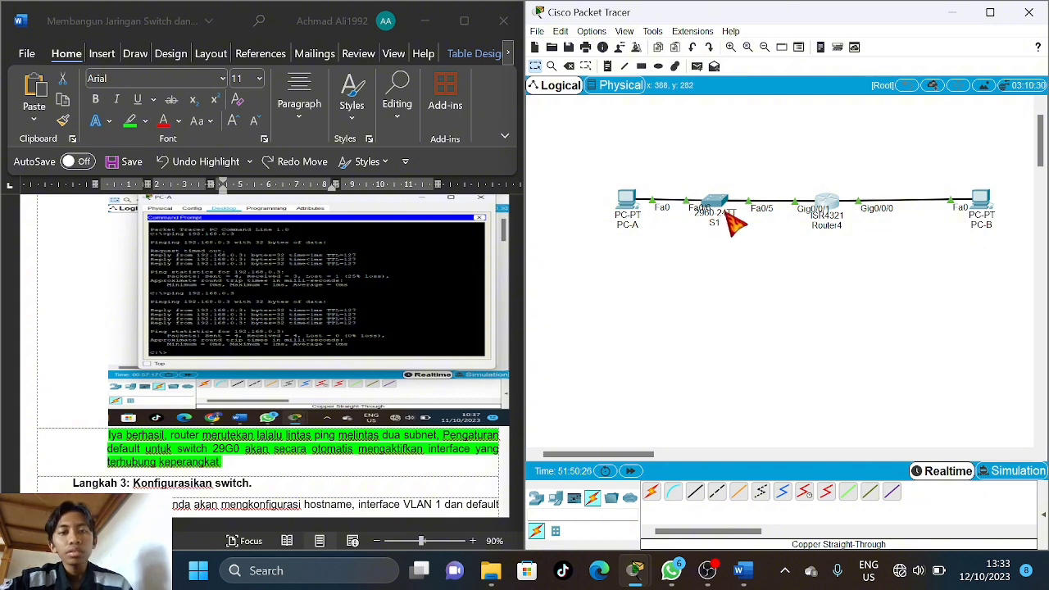
scroll(159, 377, down, 3)
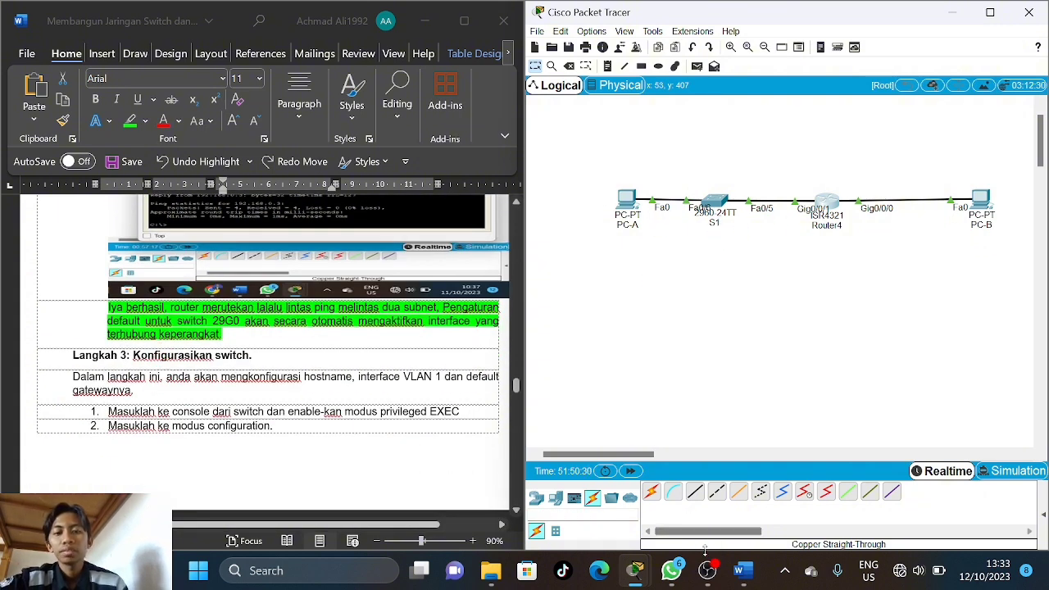
mouse_move(707, 570)
click(706, 483)
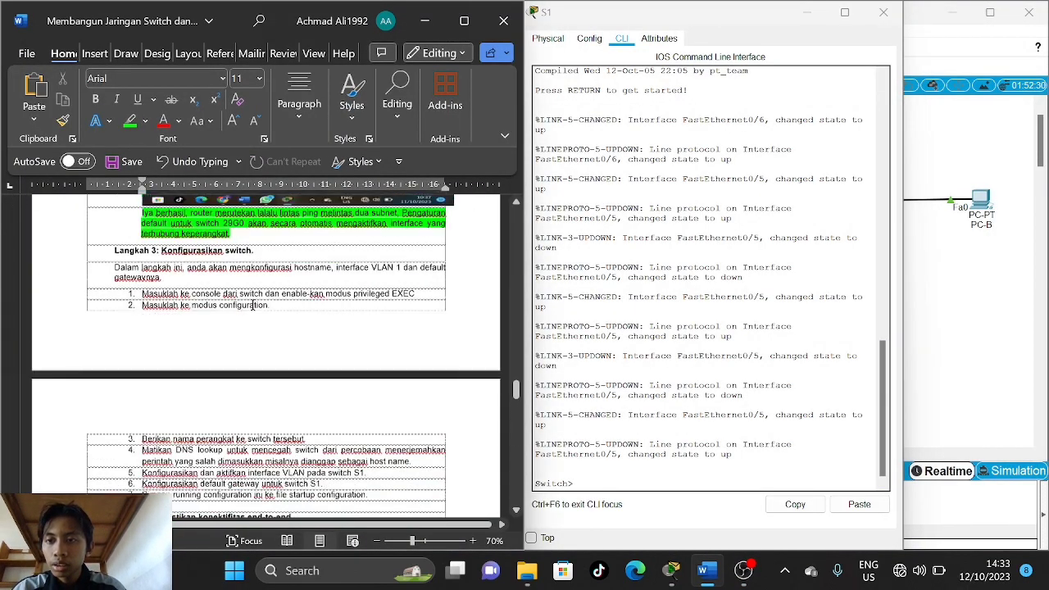
Step: Find the Langkah 3 switch configuration instructions in the lab document and open the command line of switch S1
scroll(253, 305, up, 3)
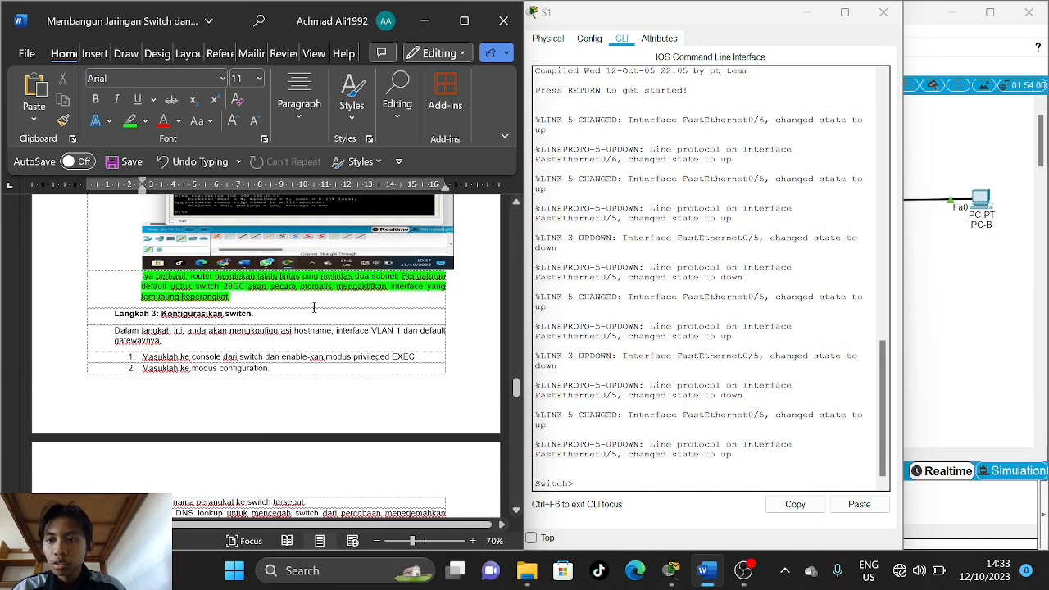
click(819, 15)
click(815, 11)
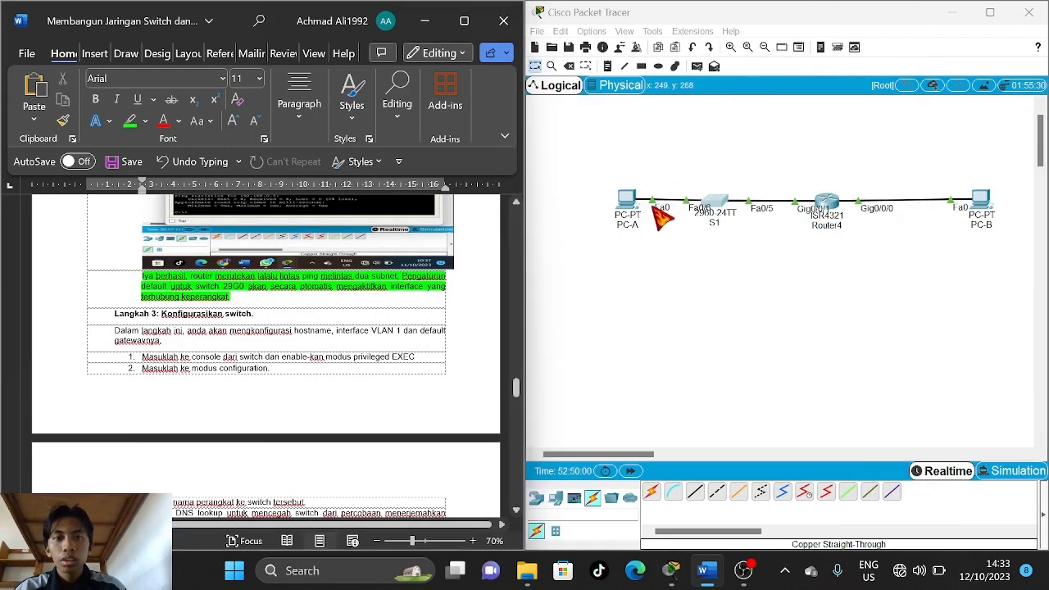
click(713, 211)
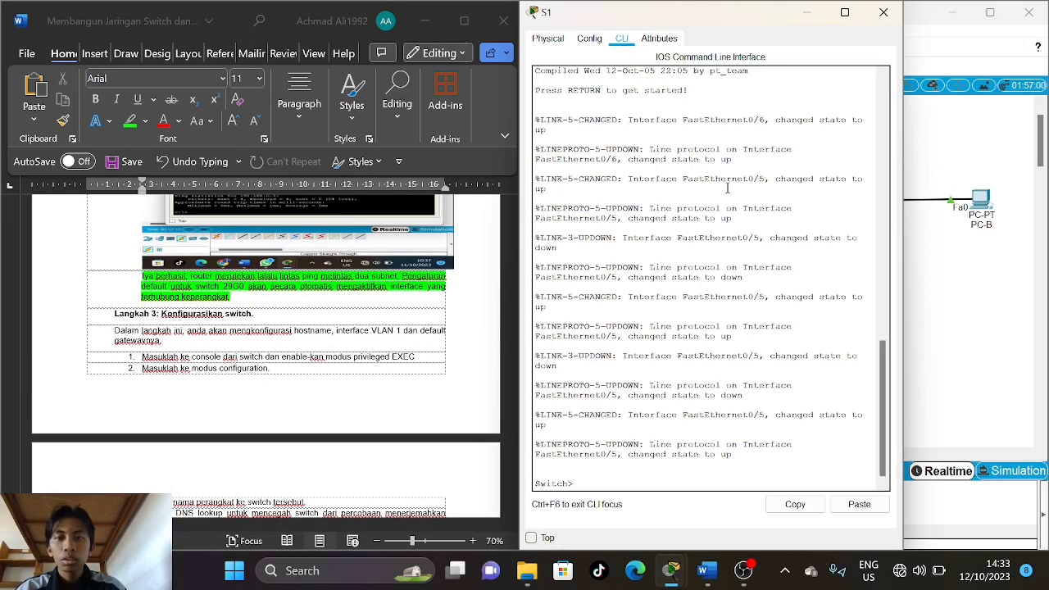
click(551, 41)
click(621, 41)
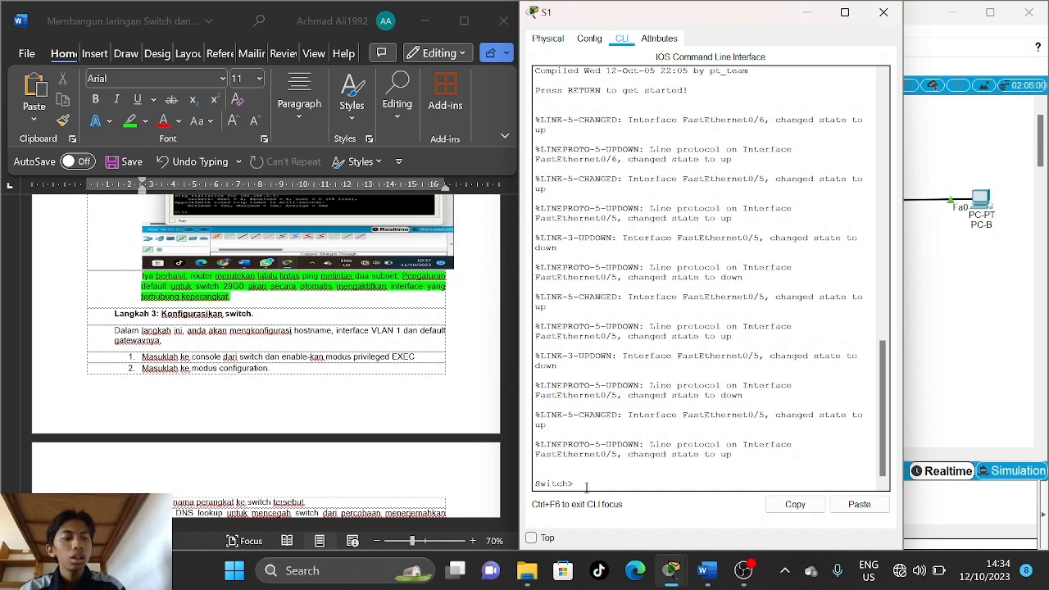
Step: Enter privileged EXEC mode on the switch with enable, and open global configuration mode with conf t
text(en)
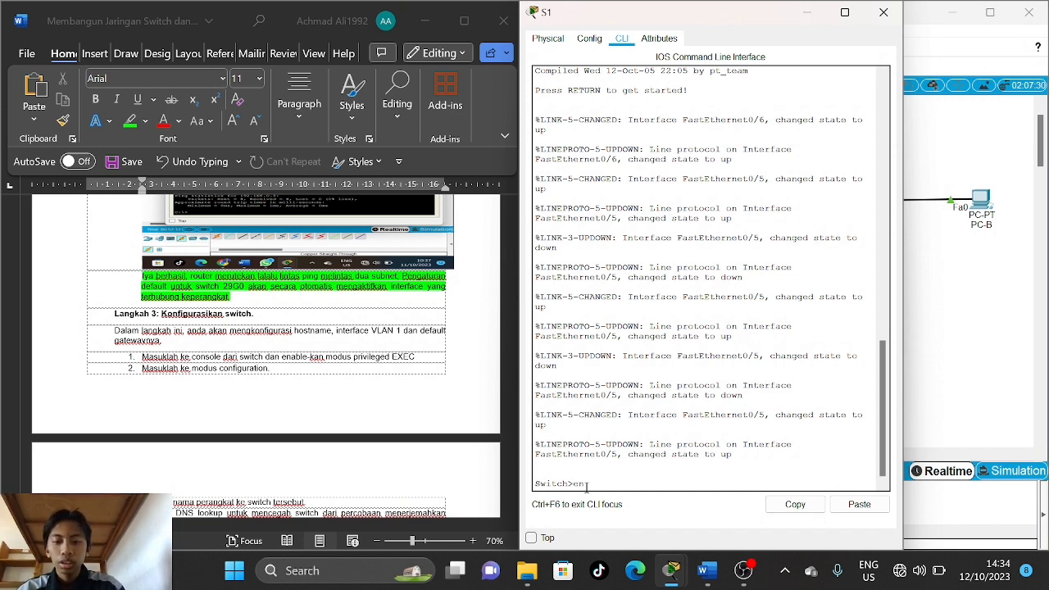
text(able)
key(Return)
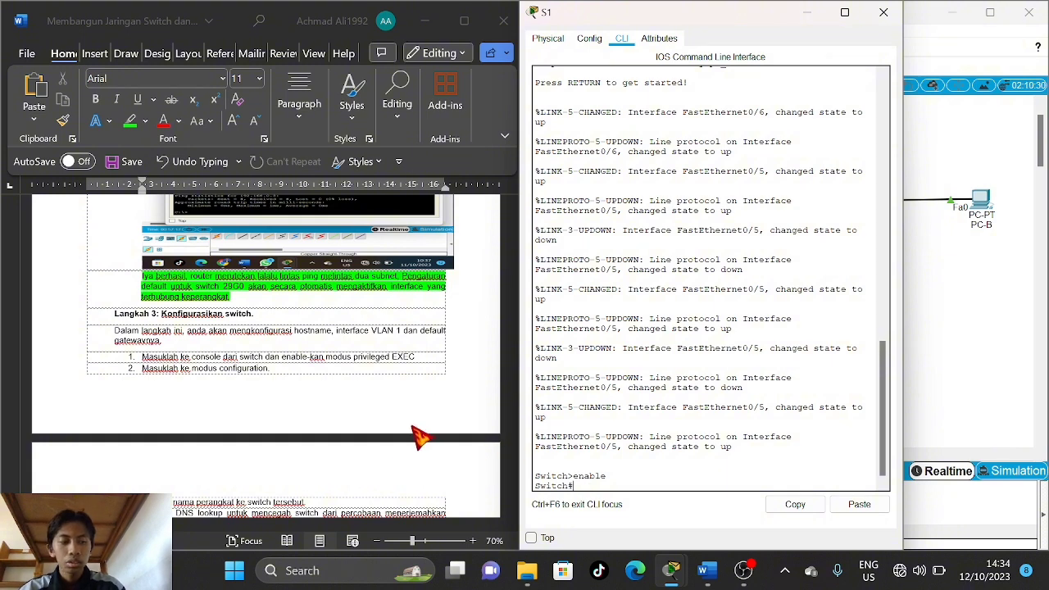
text(conf)
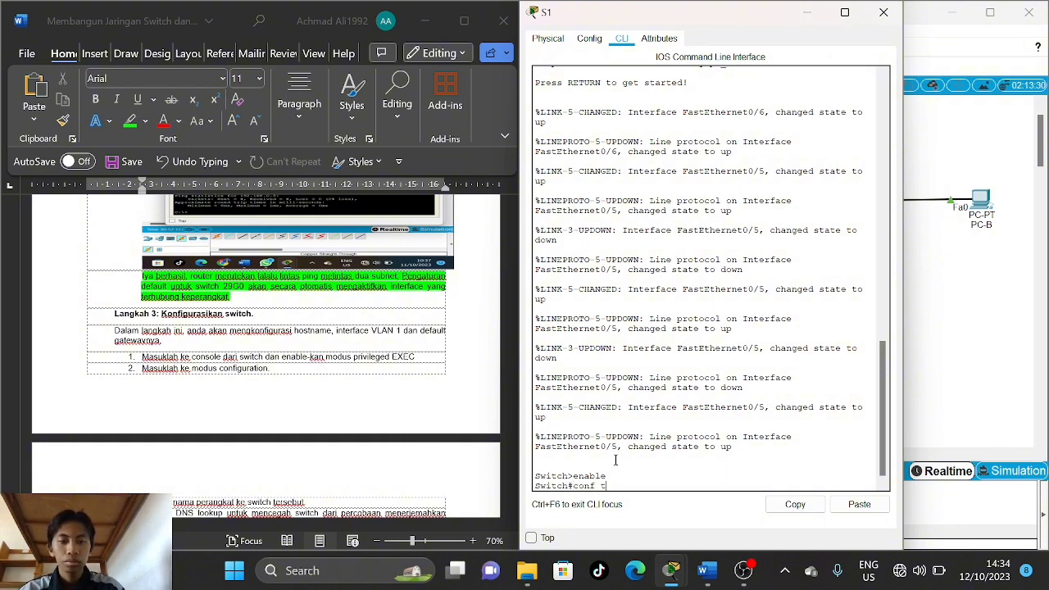
text( t)
key(Return)
Step: Check the remaining switch instructions in the lab document and set the switch's hostname to S1, correcting the misspelled command
scroll(365, 424, down, 2)
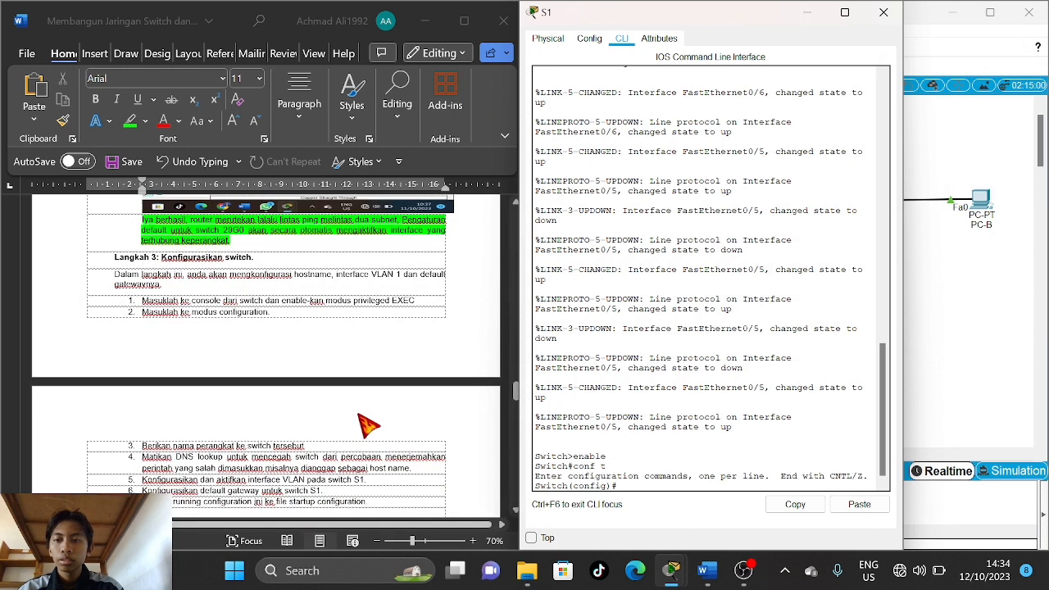
scroll(365, 424, down, 4)
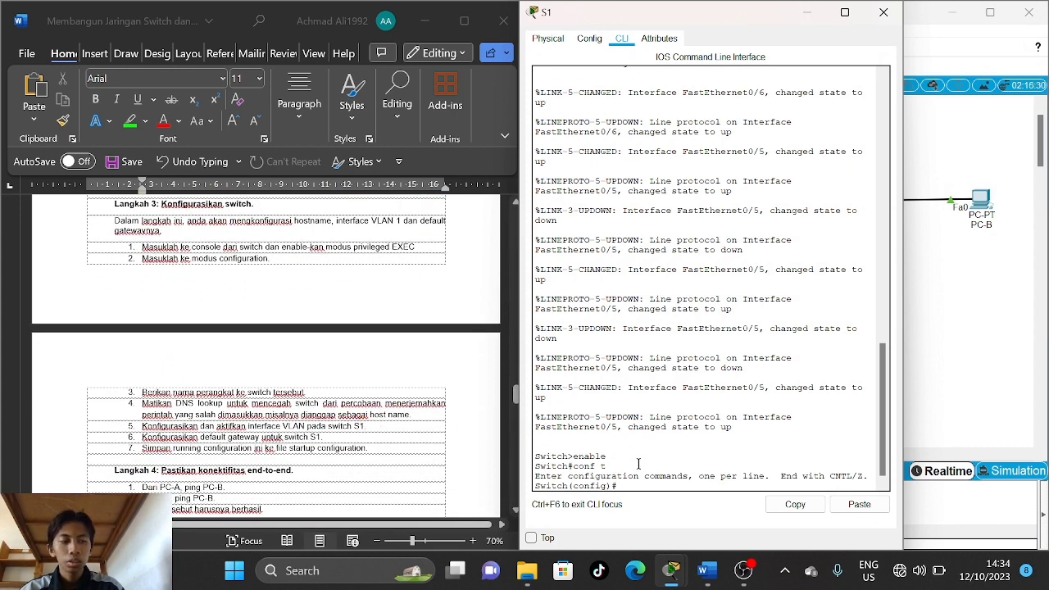
text(ho)
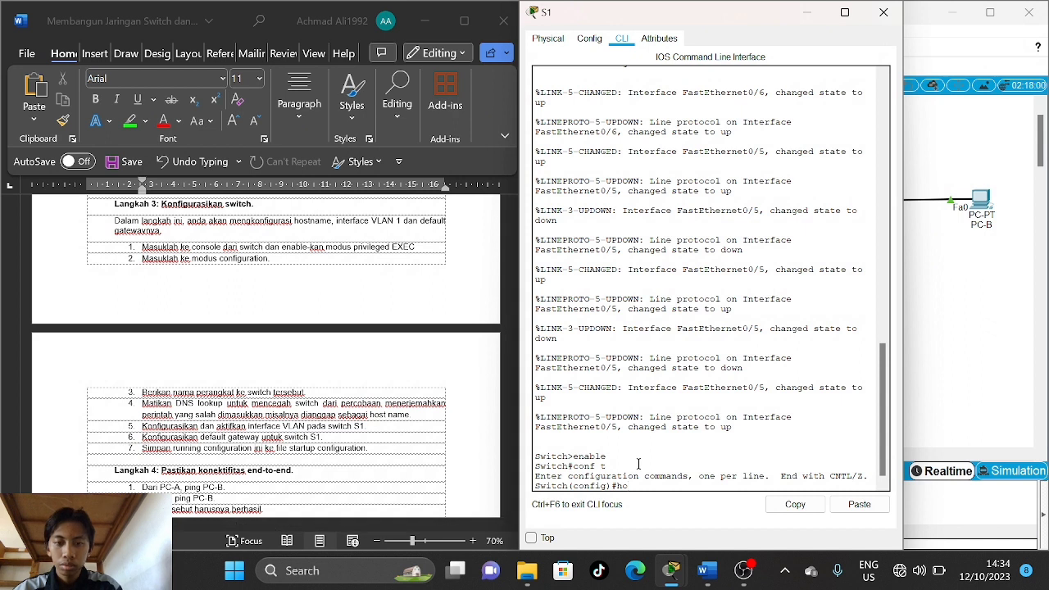
text(stnamm)
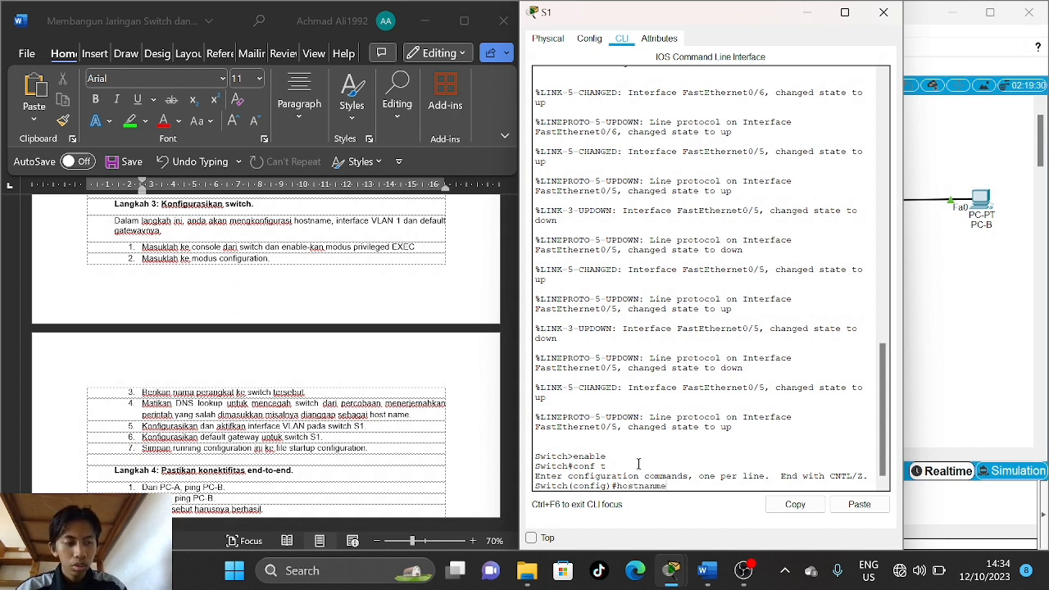
text(e)
key(Caps_Lock)
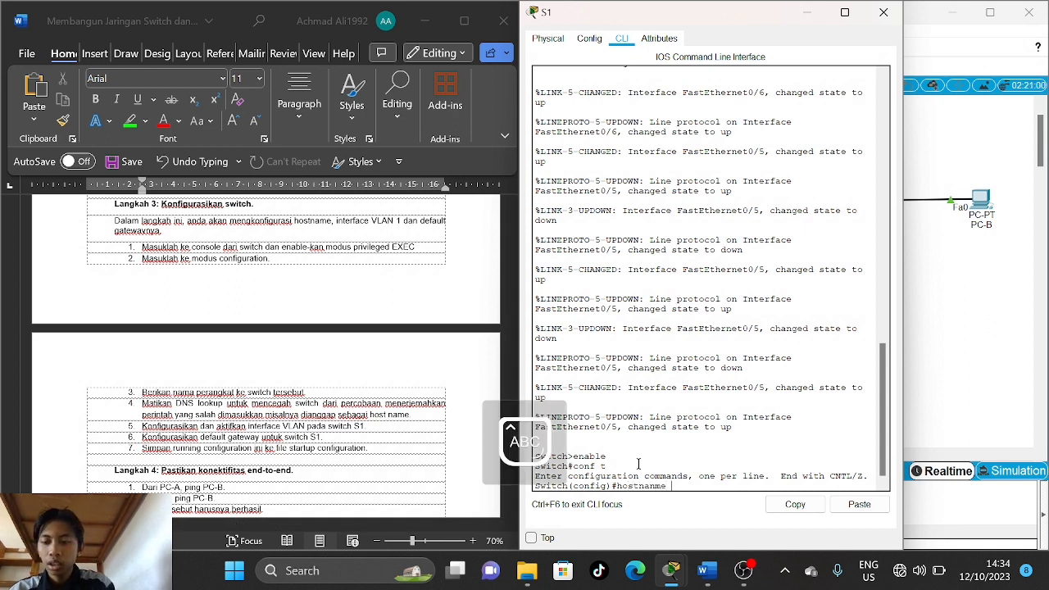
text(S1)
key(Return)
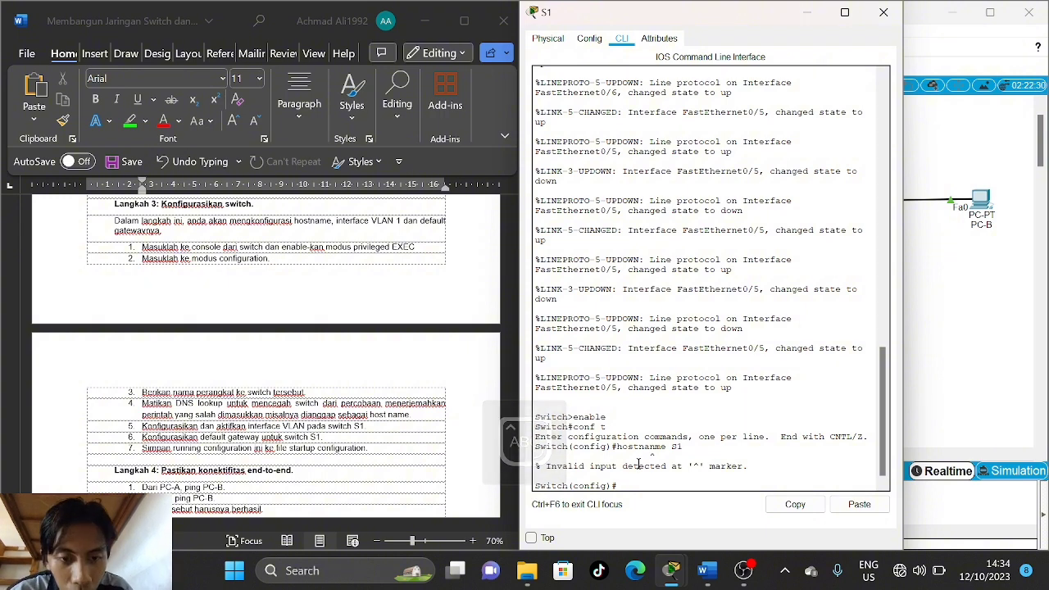
key(Up)
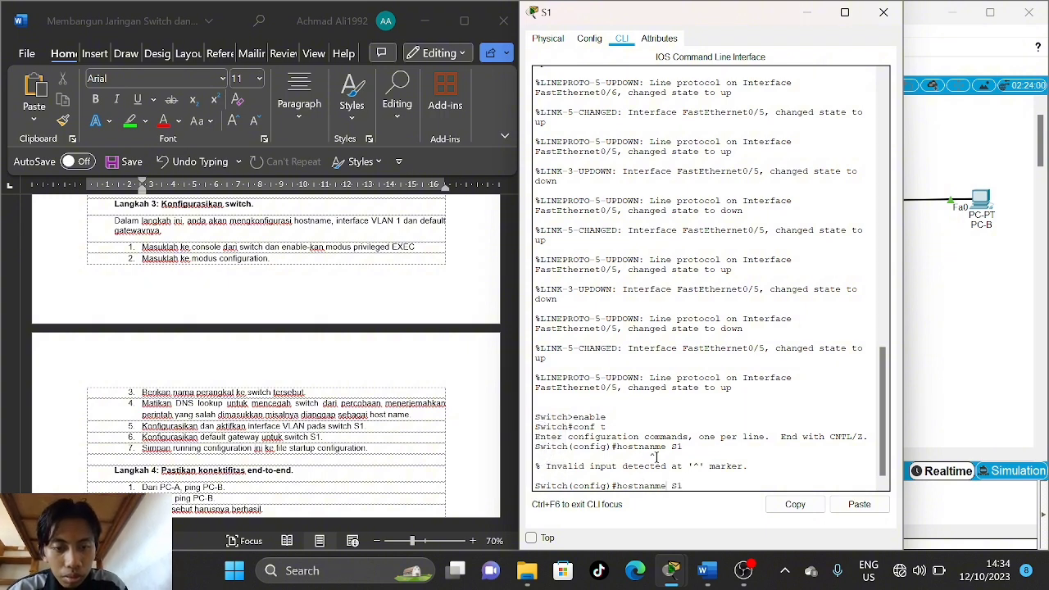
key(Down)
key(Up)
key(Left)
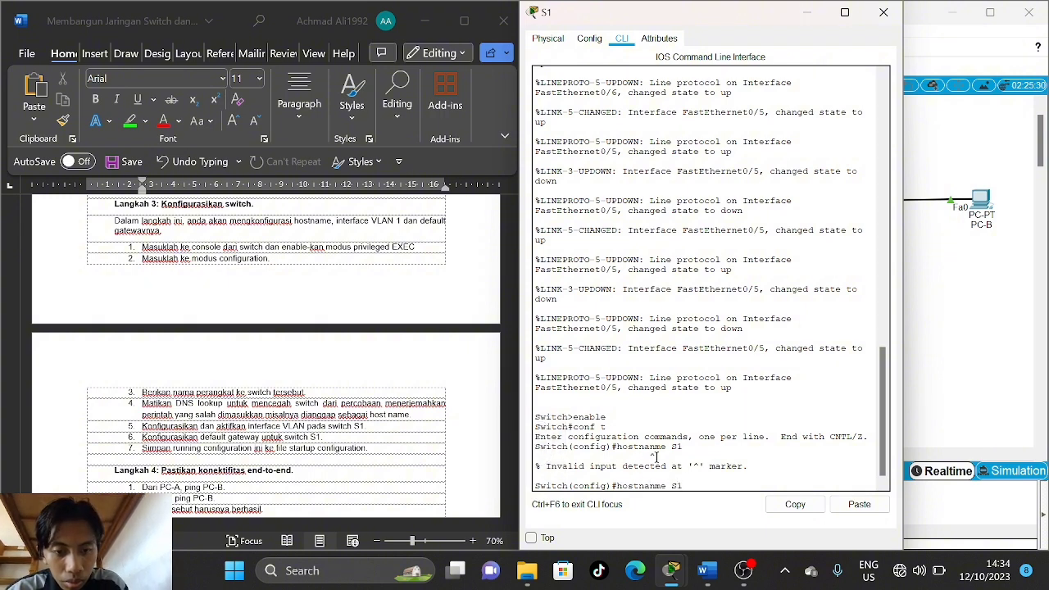
key(BackSpace)
key(Return)
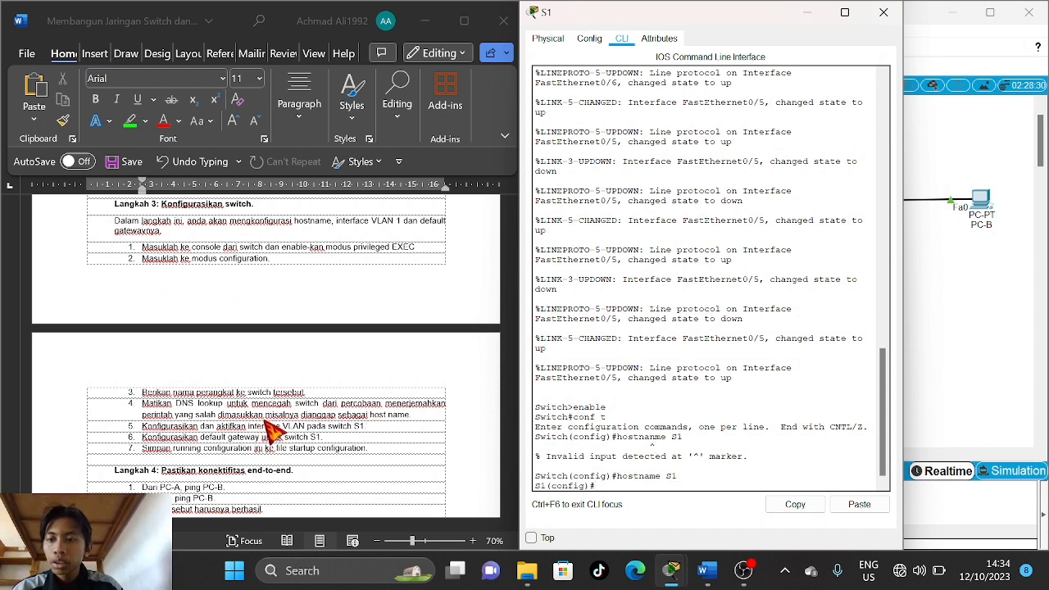
Step: Disable DNS lookup on switch S1 with the command no ip domain-lookup
key(Caps_Lock)
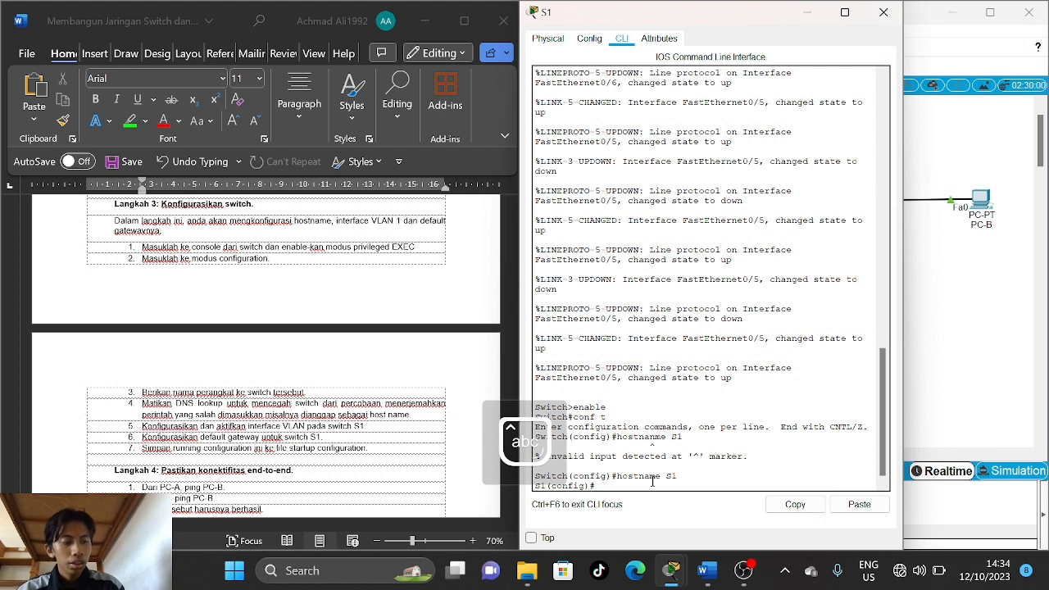
text(no ip )
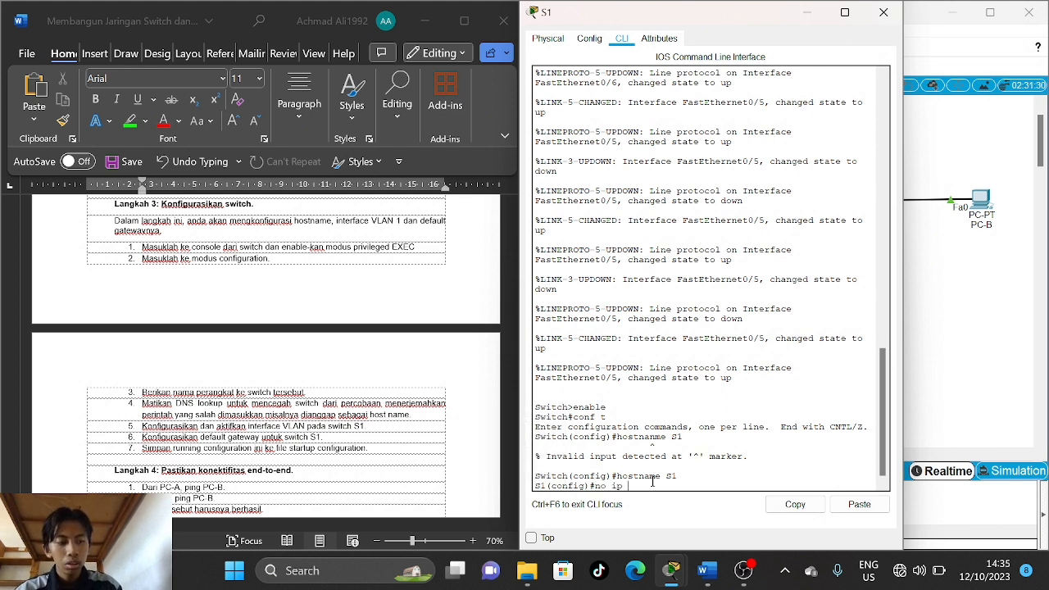
text(domain)
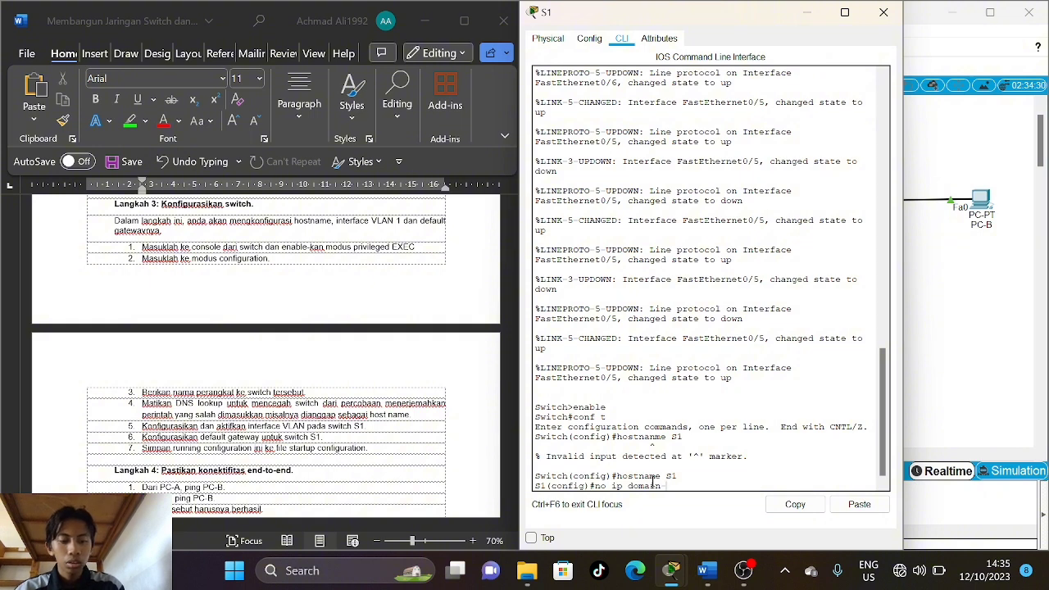
text( lookup)
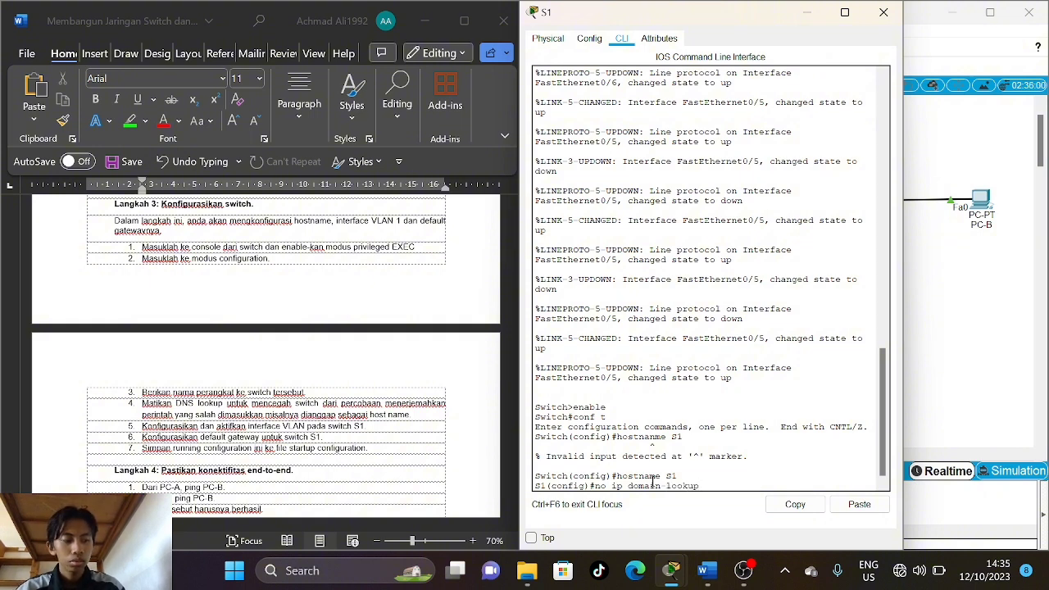
key(Return)
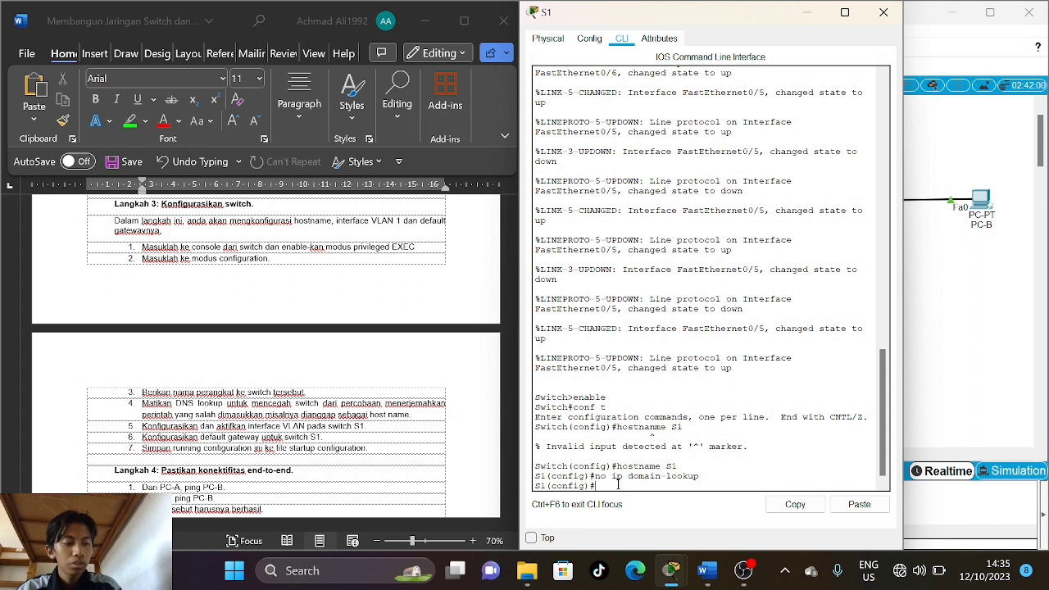
Step: Assign IP address 192.168.1.2 with mask 255.255.255.0 to interface VLAN 1 on S1, dismissing the battery saver notification
text(interface vlan 1)
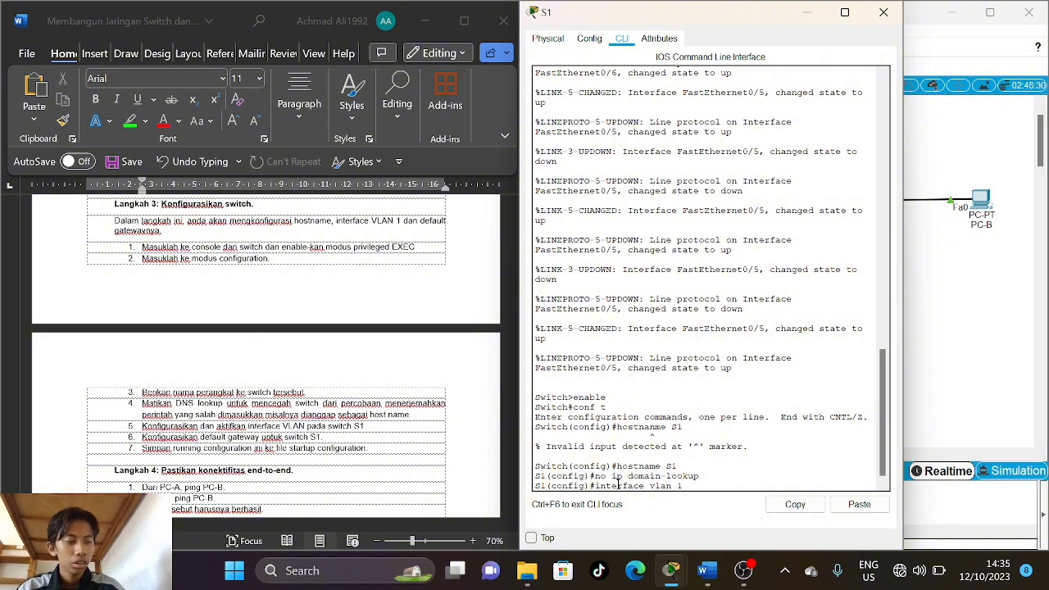
key(Return)
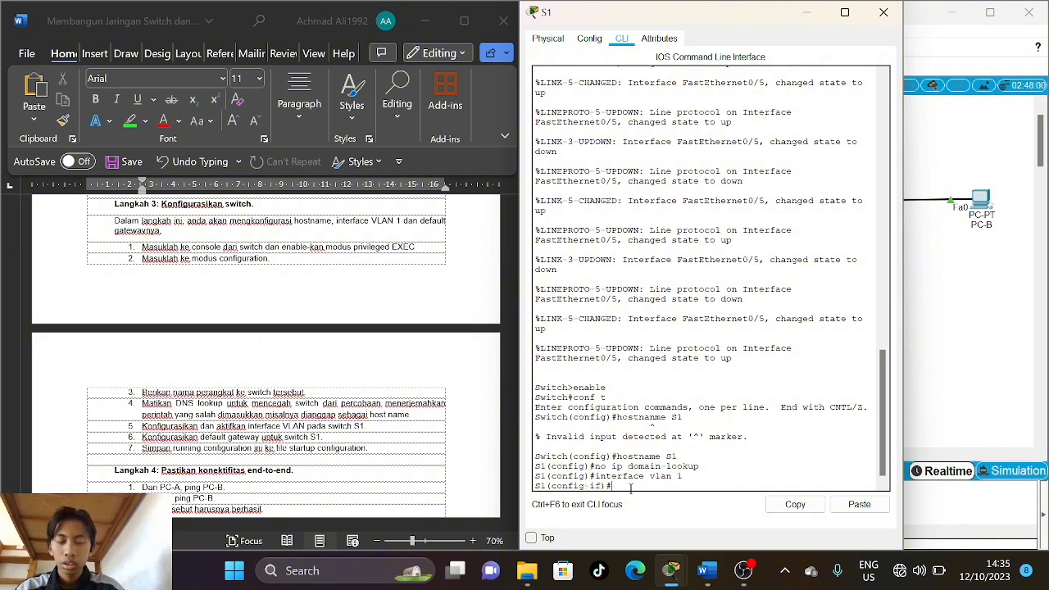
text(ip)
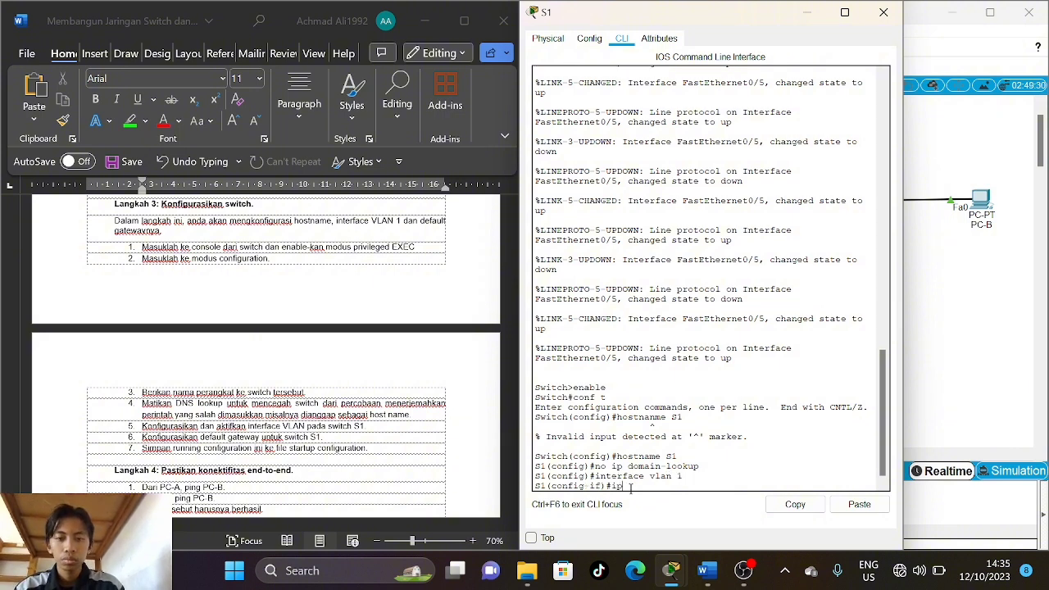
text( addre)
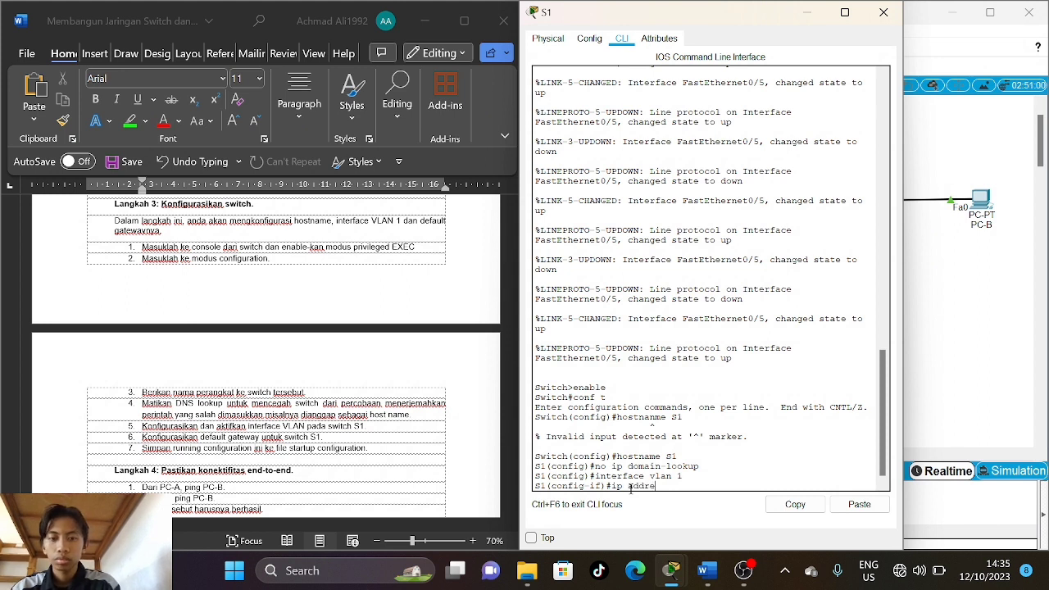
text(ss 192)
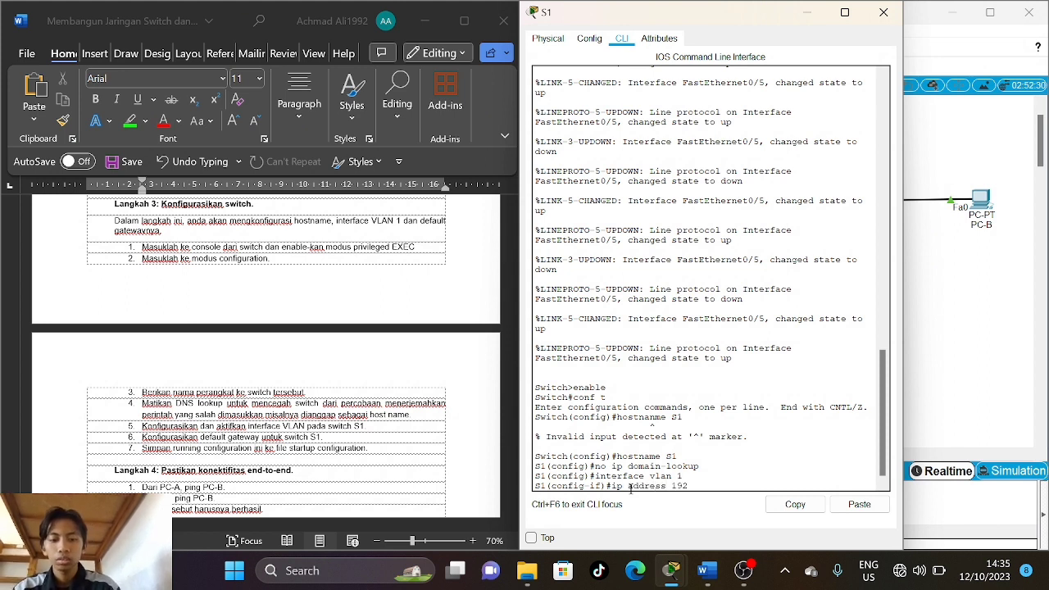
text(.168.)
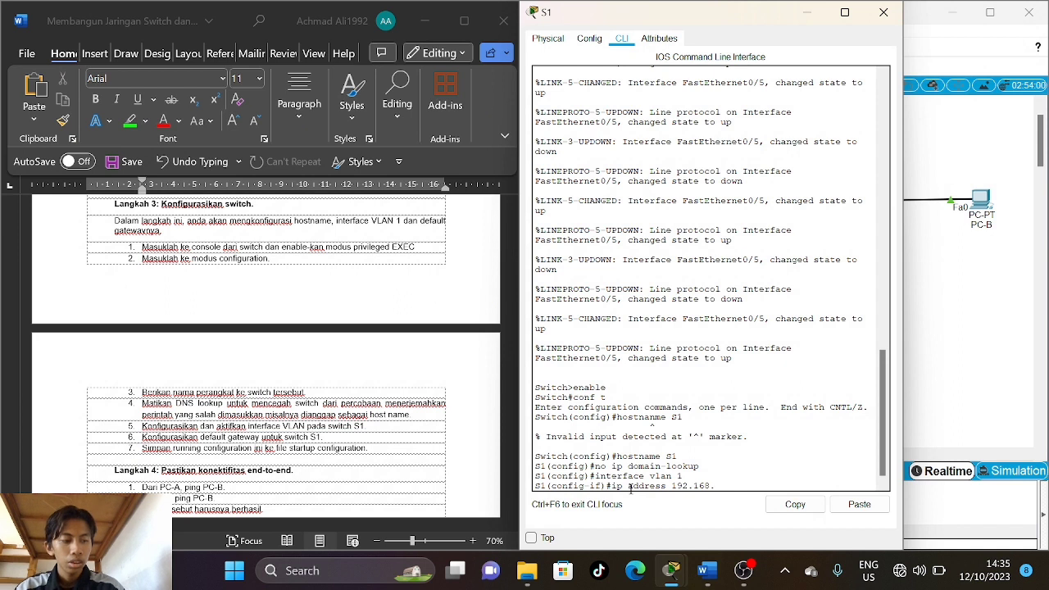
text(1.2)
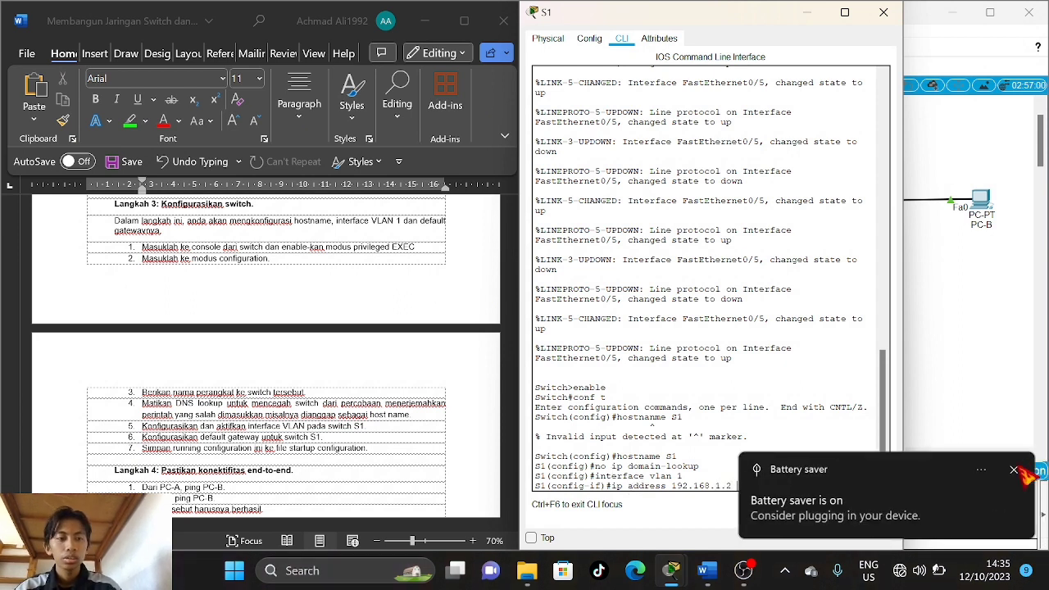
click(1015, 470)
text(2 )
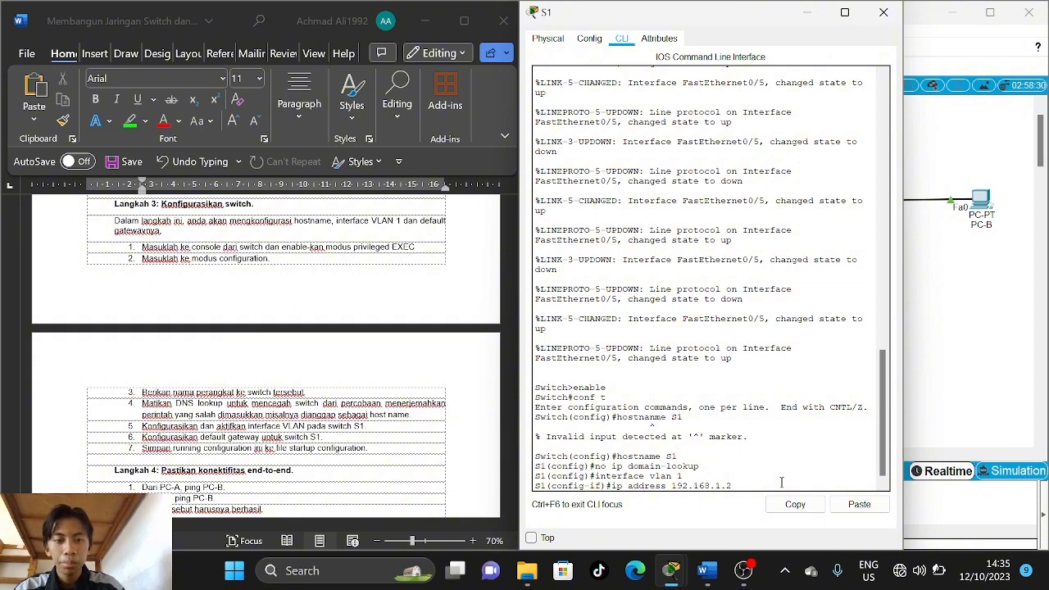
text(255.2)
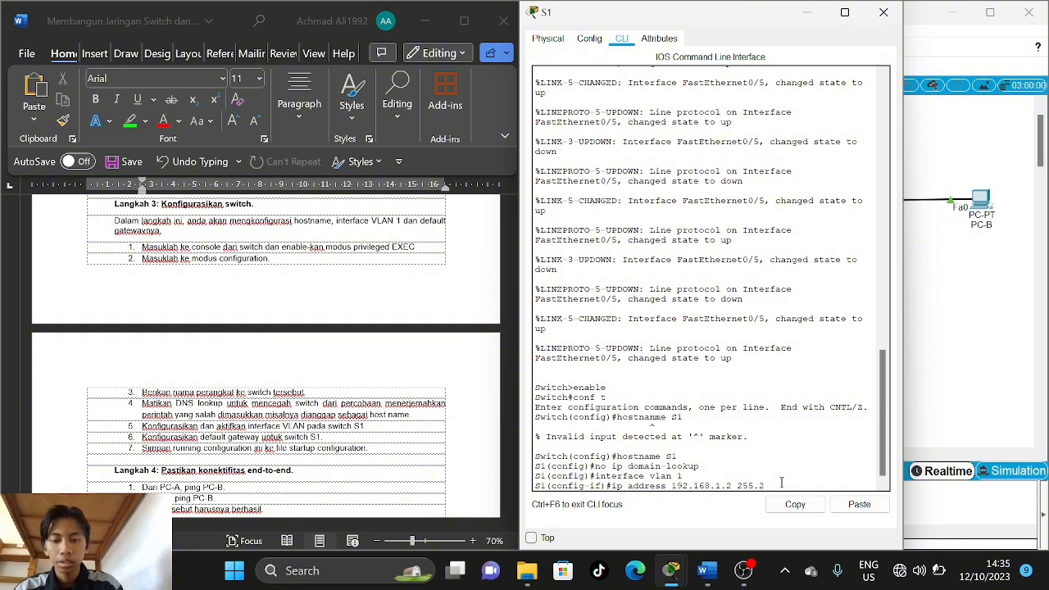
text(55.255.0)
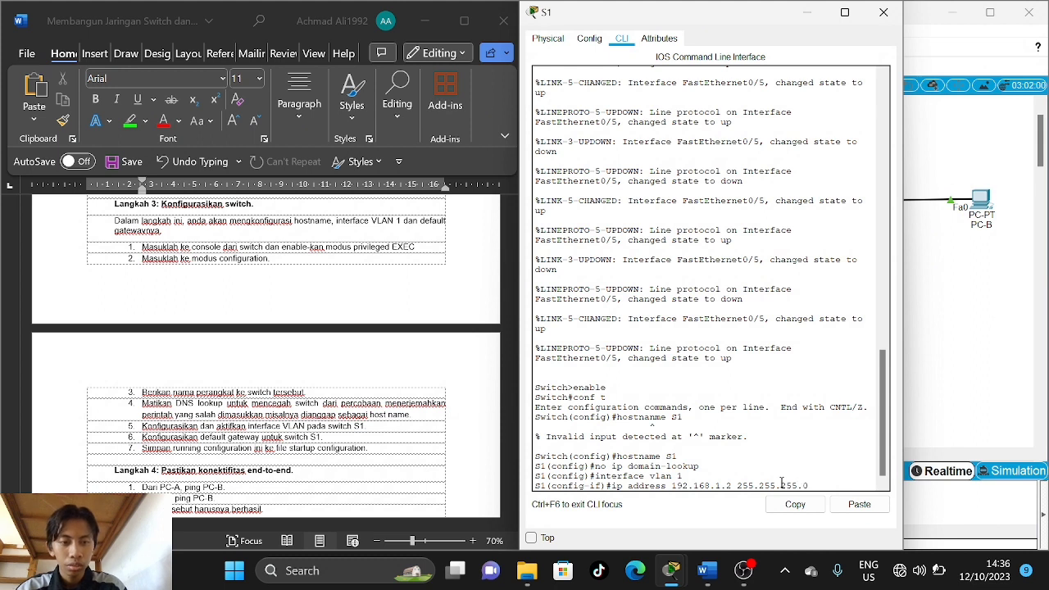
key(Return)
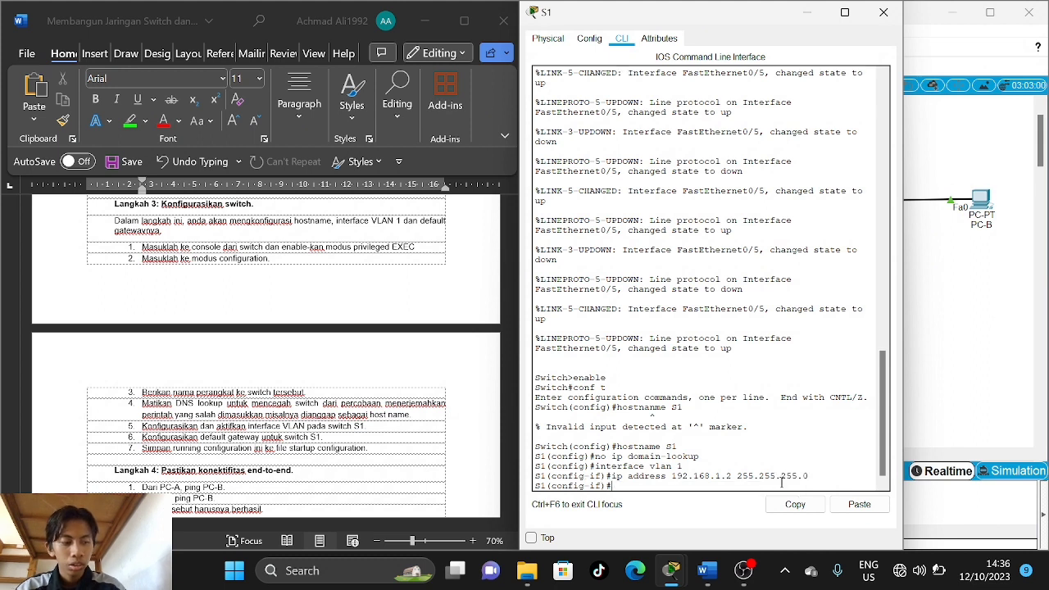
Step: Activate the VLAN 1 interface with no shutdown and exit to global configuration mode
text(no )
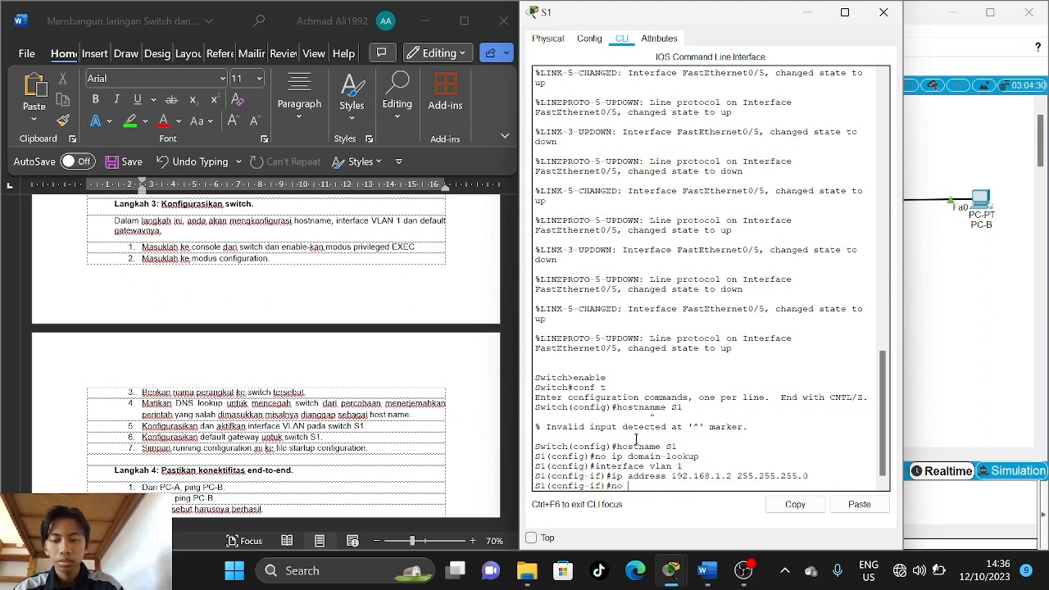
text(shutdown)
key(Return)
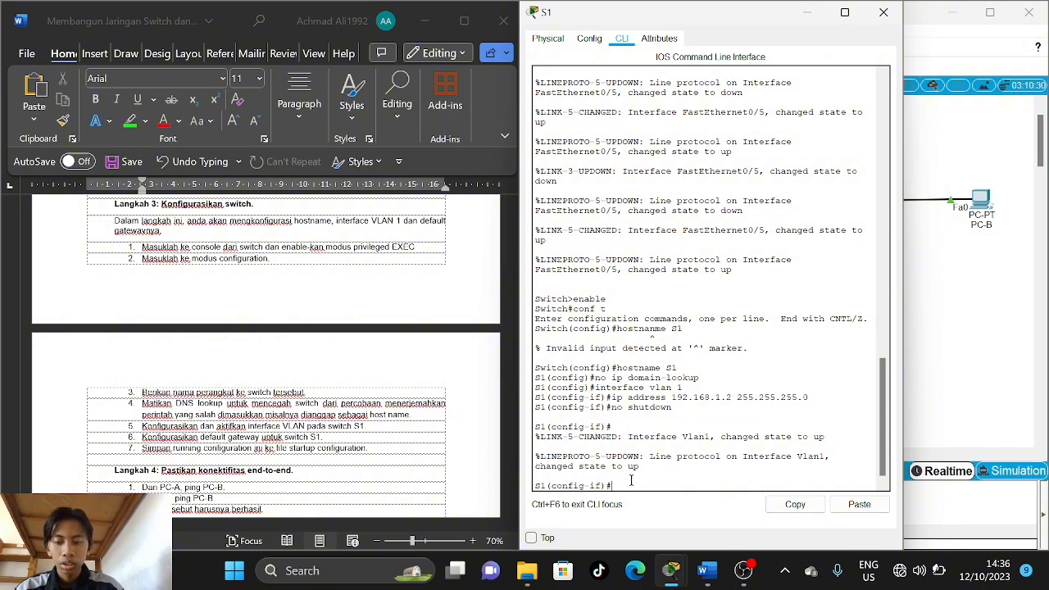
text(exit)
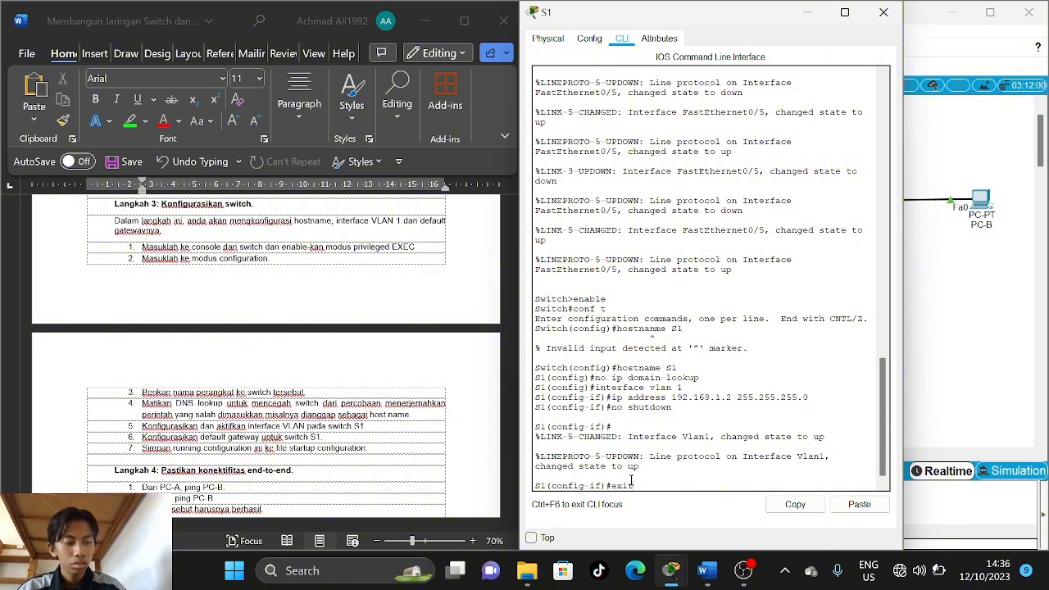
key(Return)
Step: Set switch S1's default gateway to 192.168.1.1 with the ip default-gateway command
text(ip)
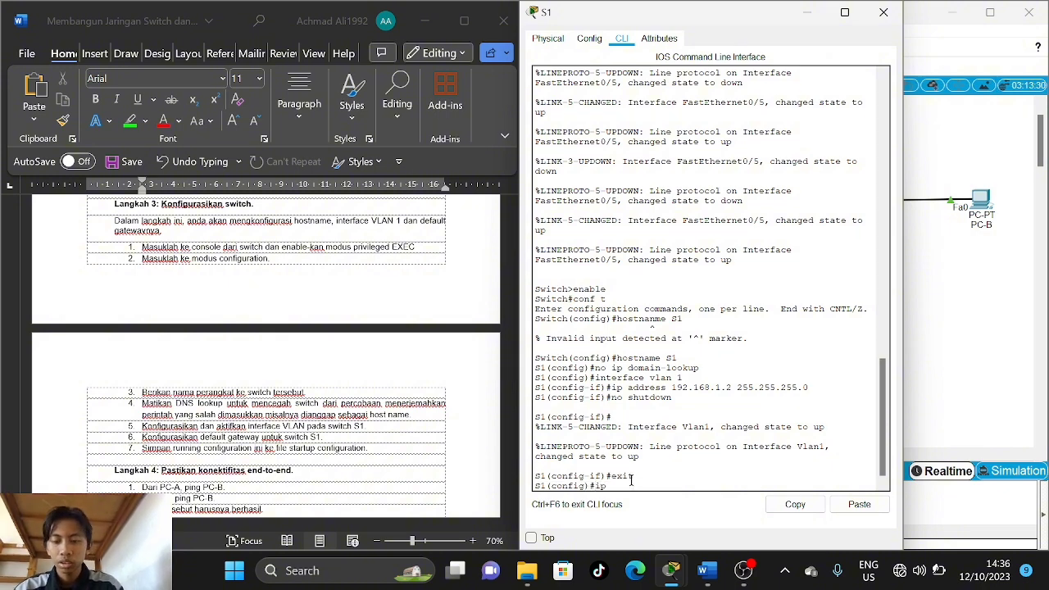
text( defau)
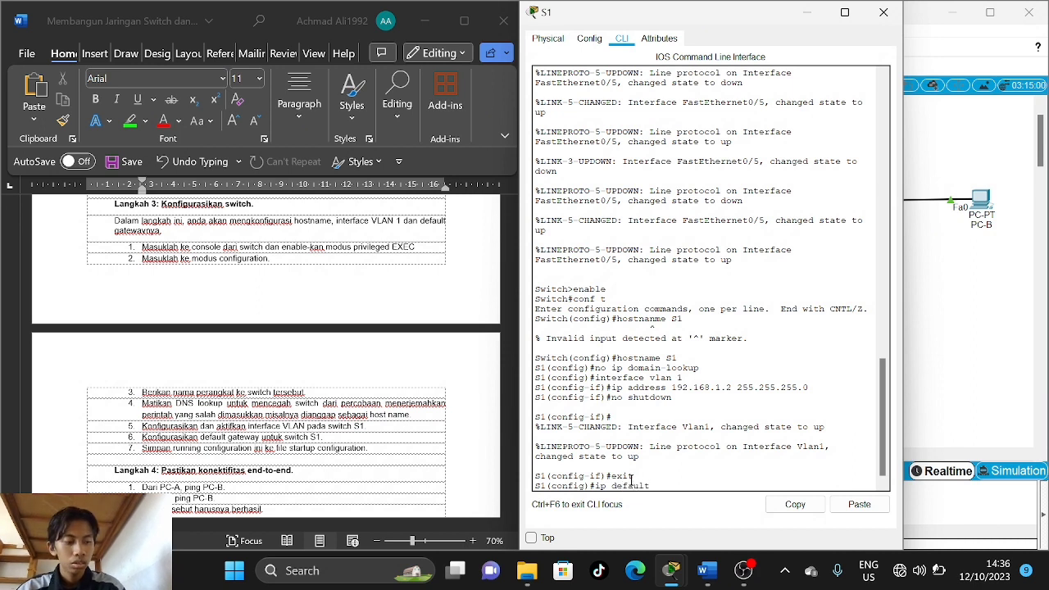
text(lt-gateway)
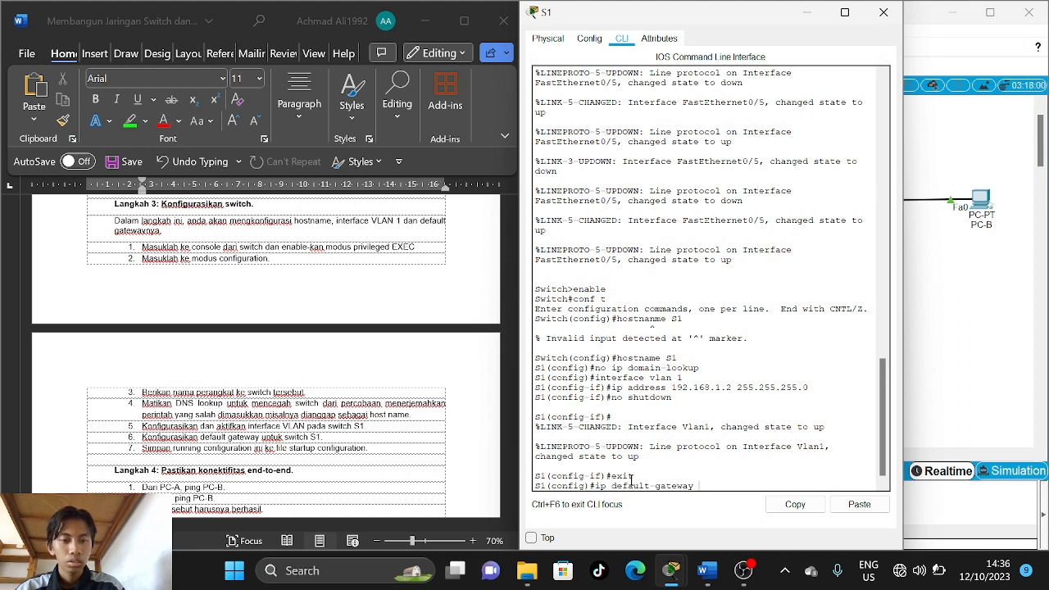
text( 192.)
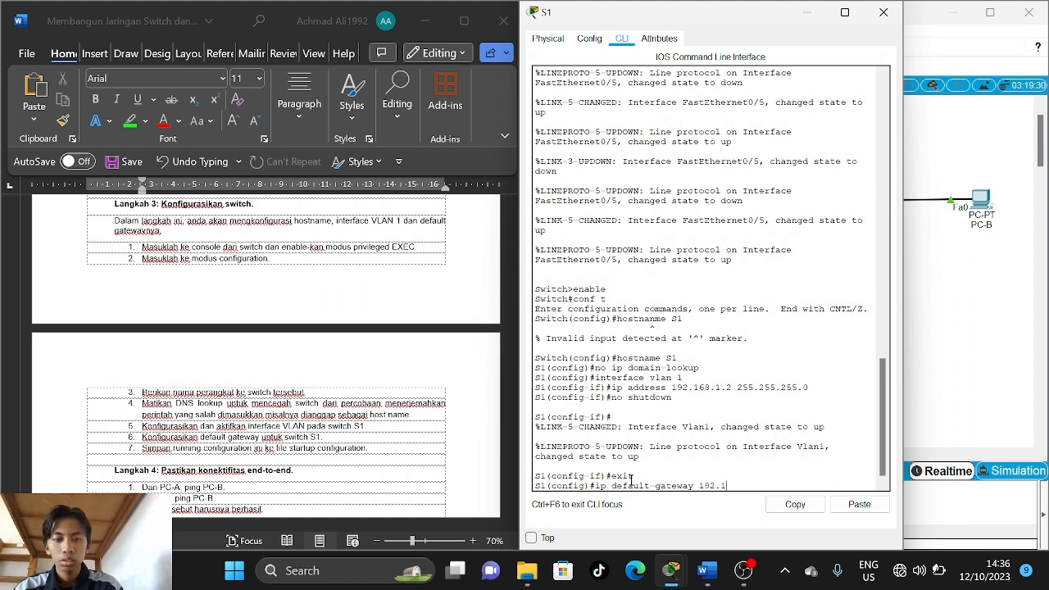
text(168.1)
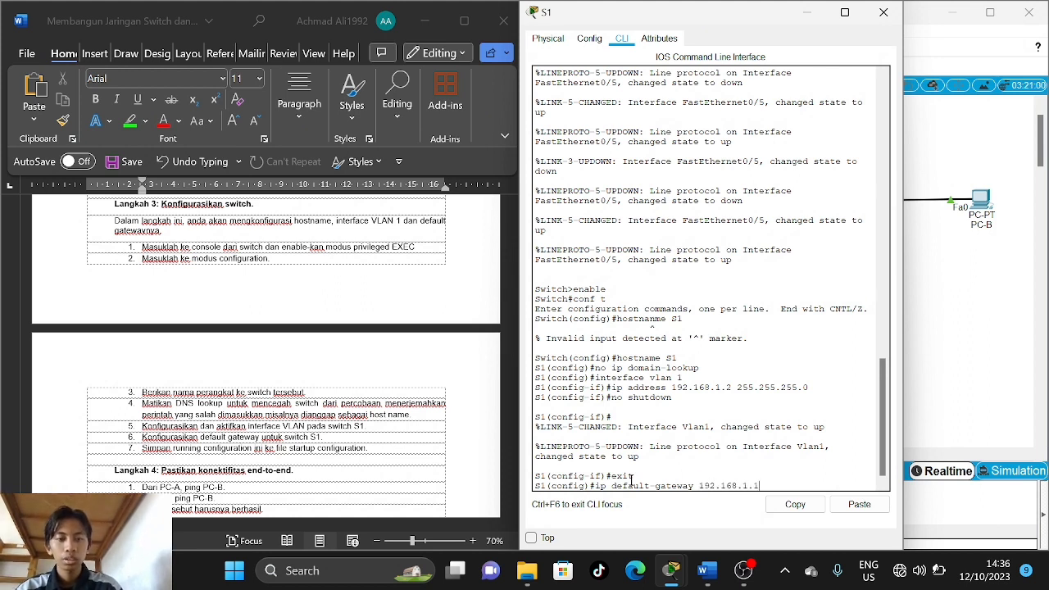
text(.1)
key(Return)
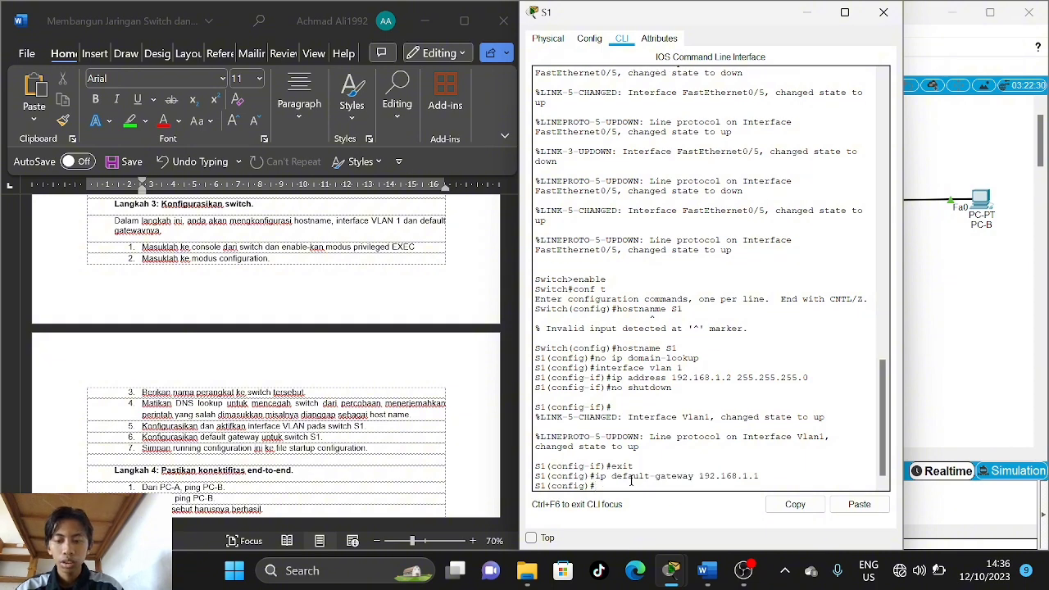
text(exit)
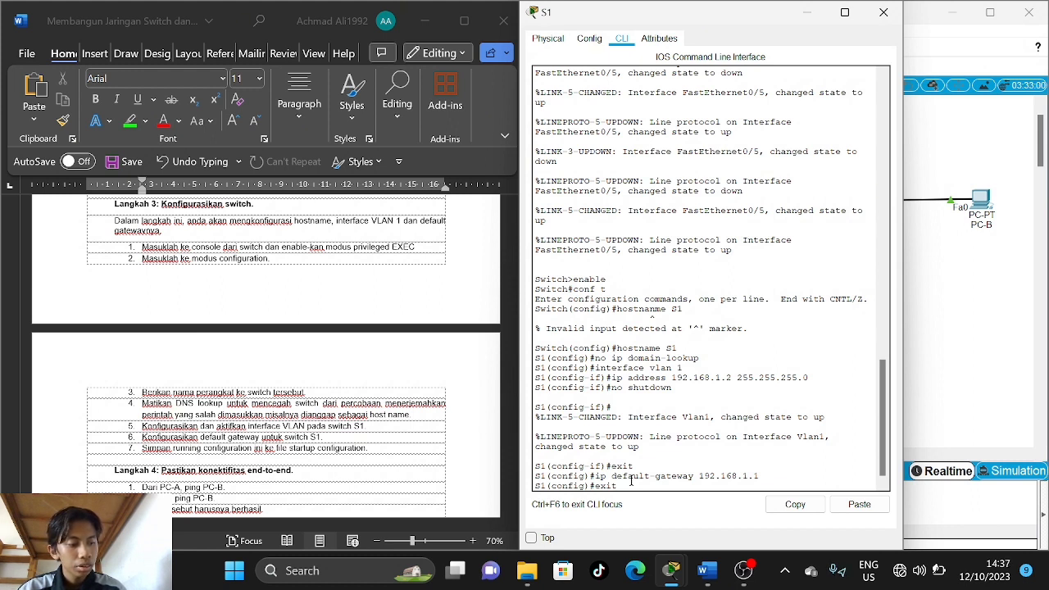
key(BackSpace)
key(BackSpace)
key(BackSpace)
key(BackSpace)
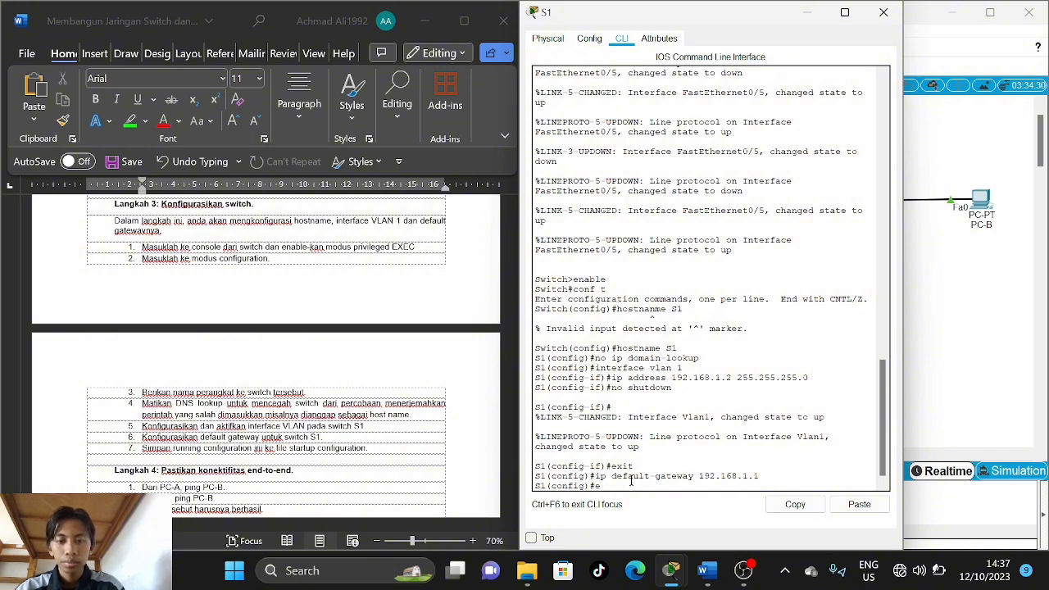
Step: Try to save S1's configuration with copy running-config startup-config from global configuration mode
text(cop)
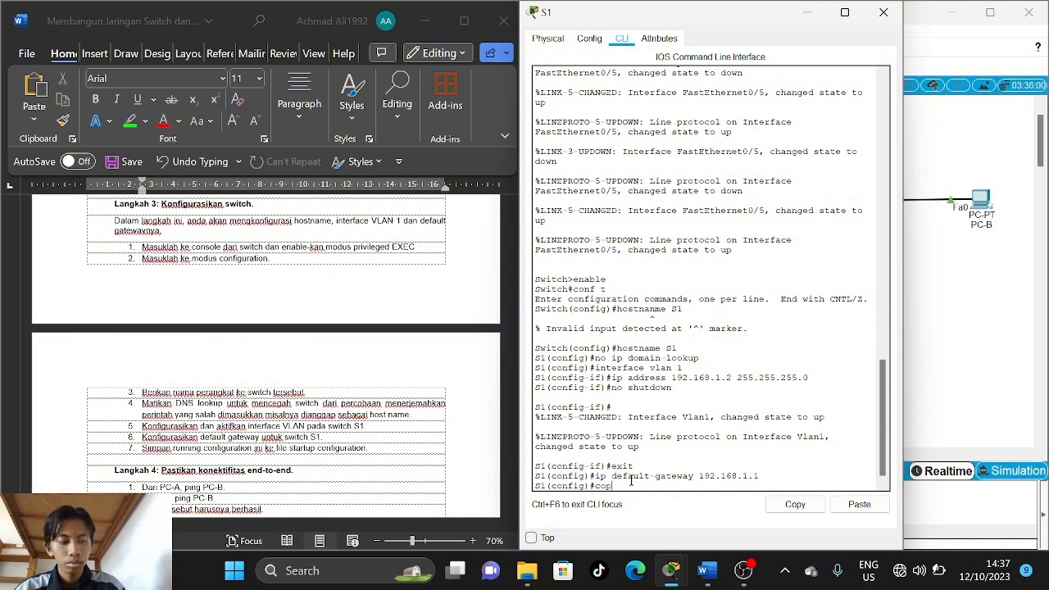
text(y ru)
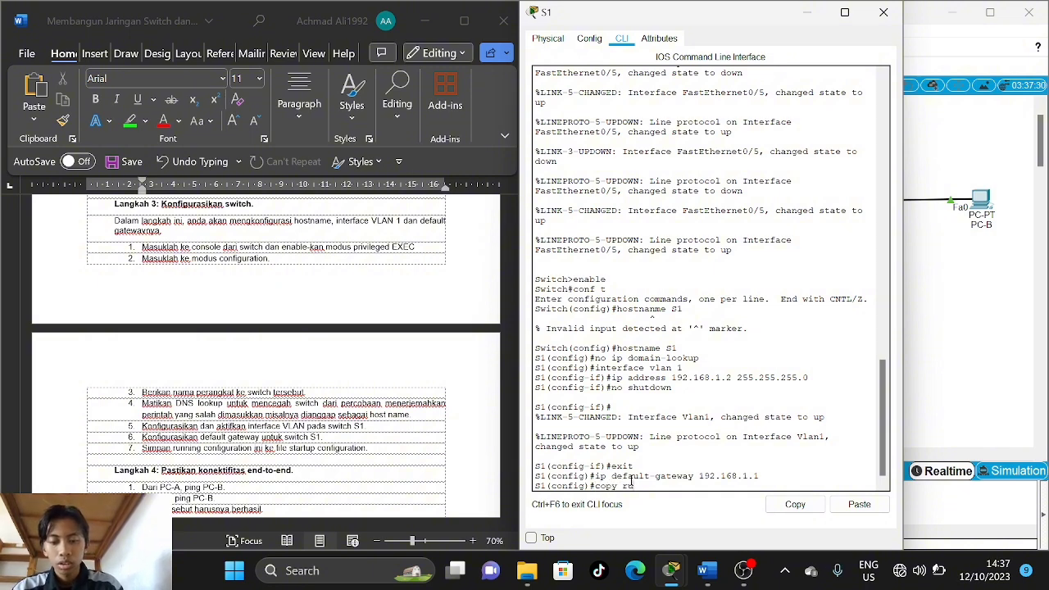
text(nning)
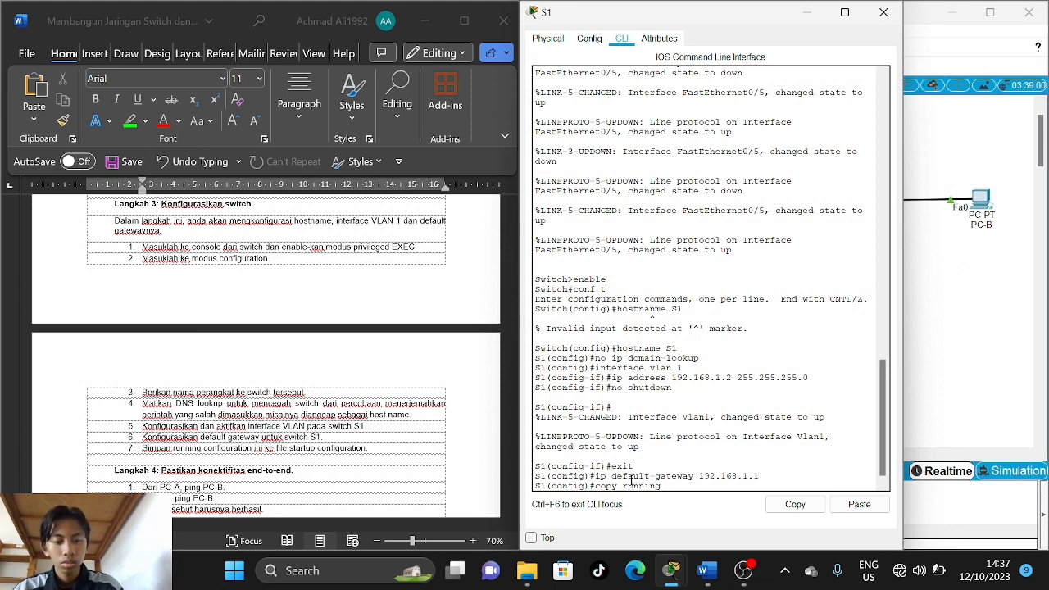
text(-config)
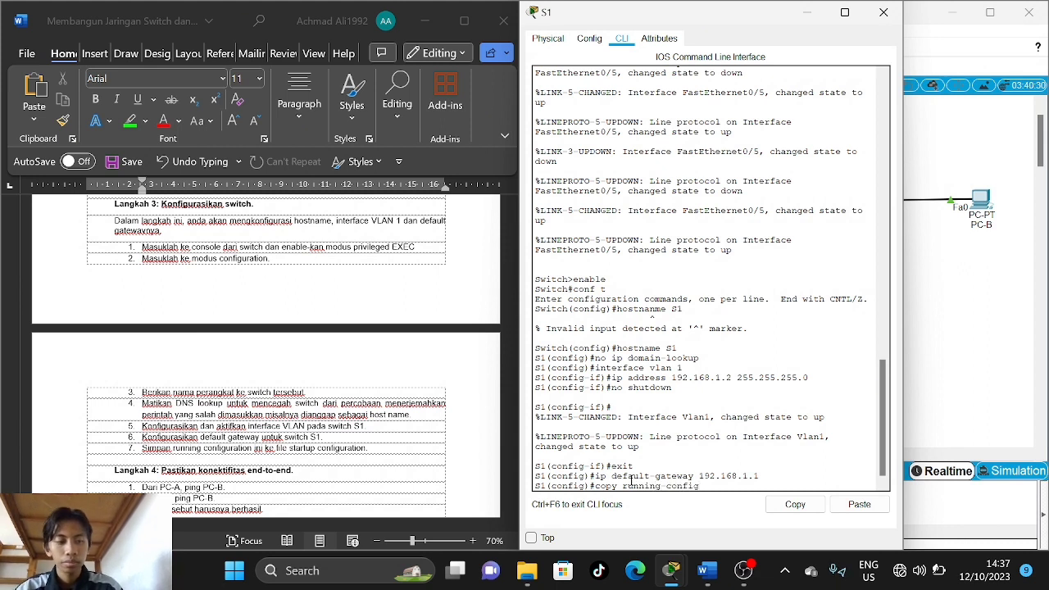
text( sta)
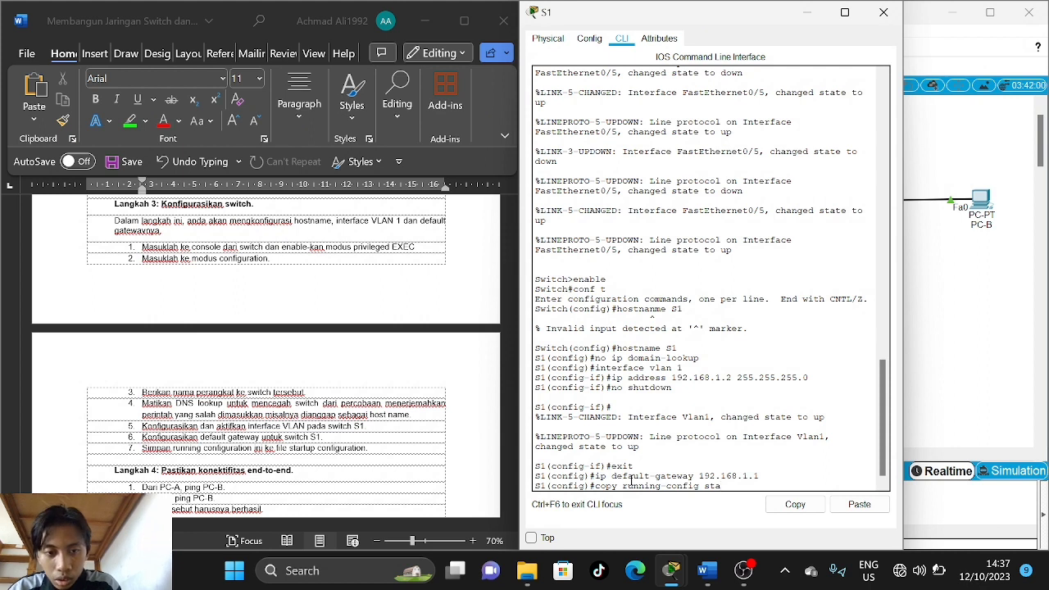
text(rtup-)
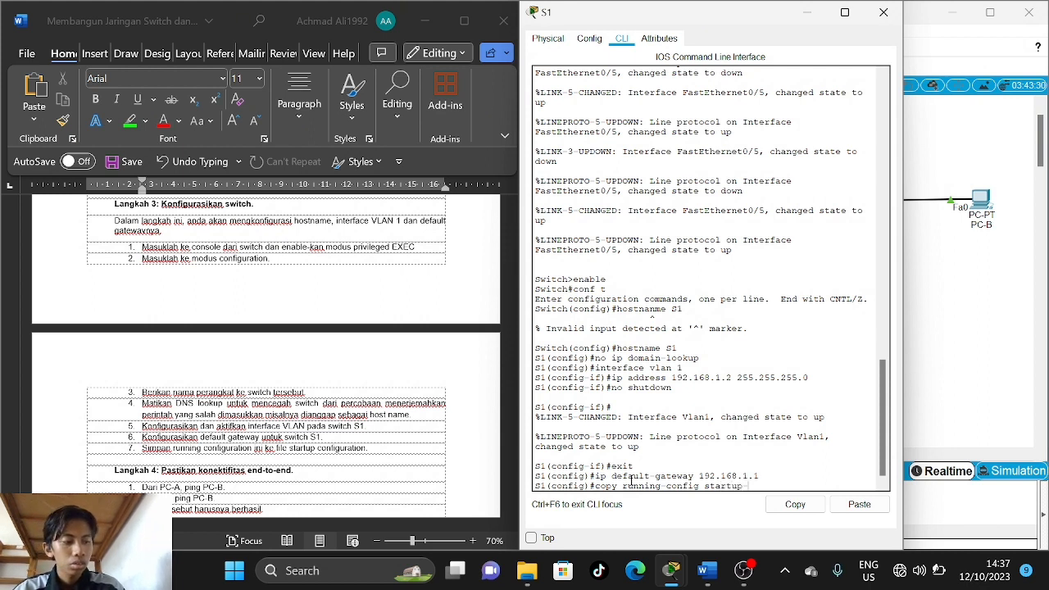
text(config)
key(Return)
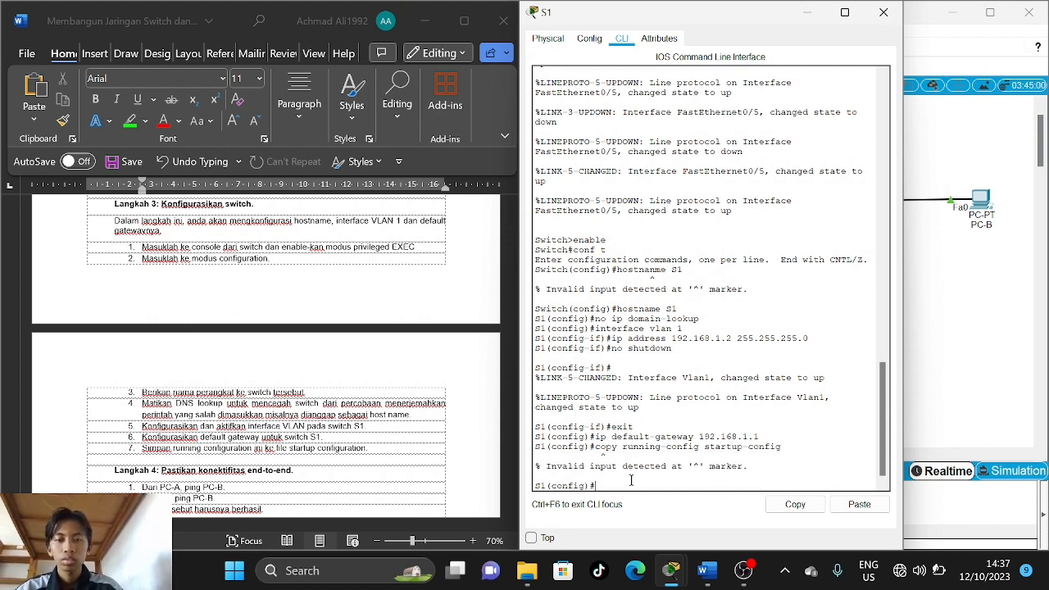
Step: Discard the recalled copy command and exit global configuration mode to privileged EXEC mode on S1
key(Up)
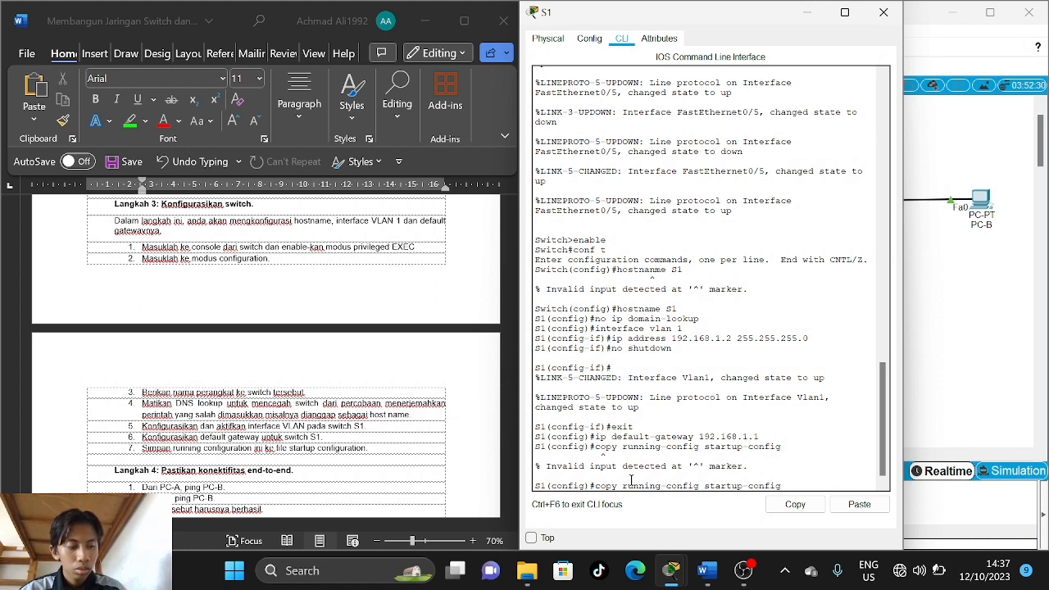
key(BackSpace)
key(BackSpace)
key(BackSpace)
key(BackSpace)
key(BackSpace)
key(BackSpace)
key(BackSpace)
key(BackSpace)
key(BackSpace)
key(BackSpace)
key(BackSpace)
key(BackSpace)
key(BackSpace)
key(BackSpace)
key(BackSpace)
key(BackSpace)
key(BackSpace)
key(BackSpace)
key(BackSpace)
key(BackSpace)
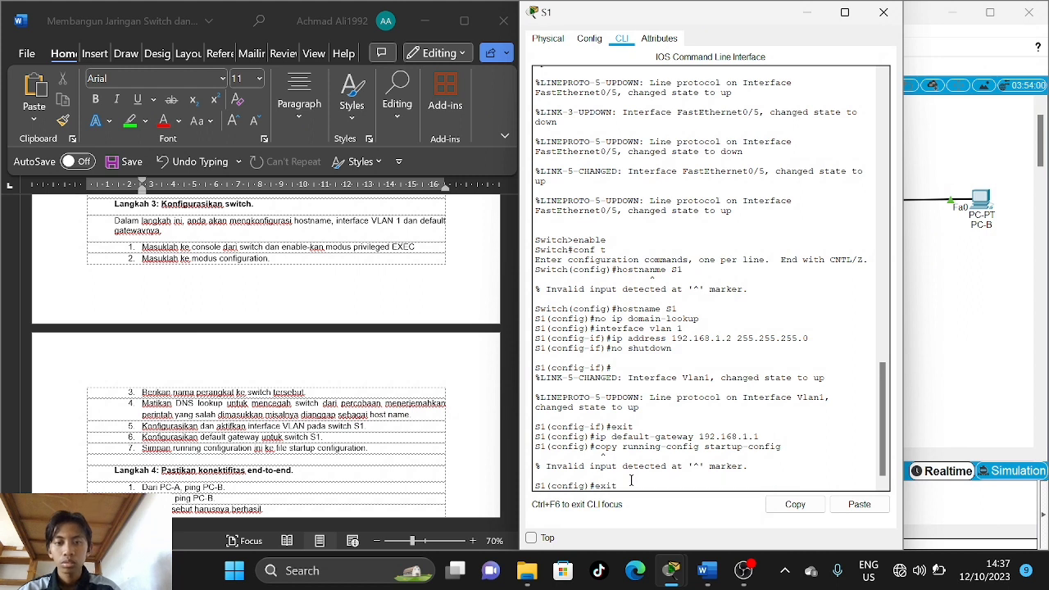
text(exit)
key(Return)
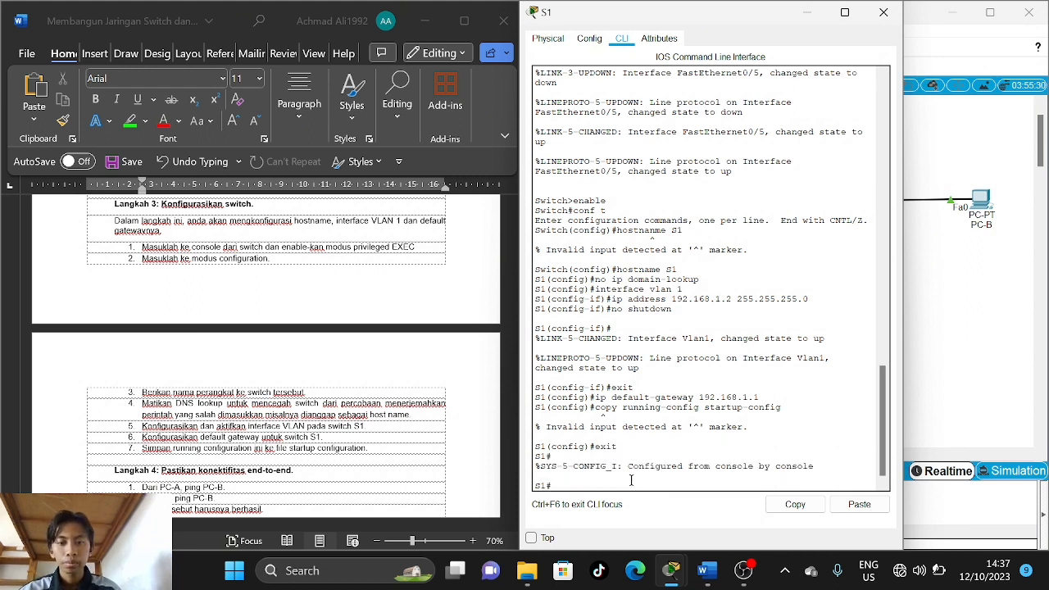
text(enable)
key(Down)
key(Down)
key(Up)
key(Up)
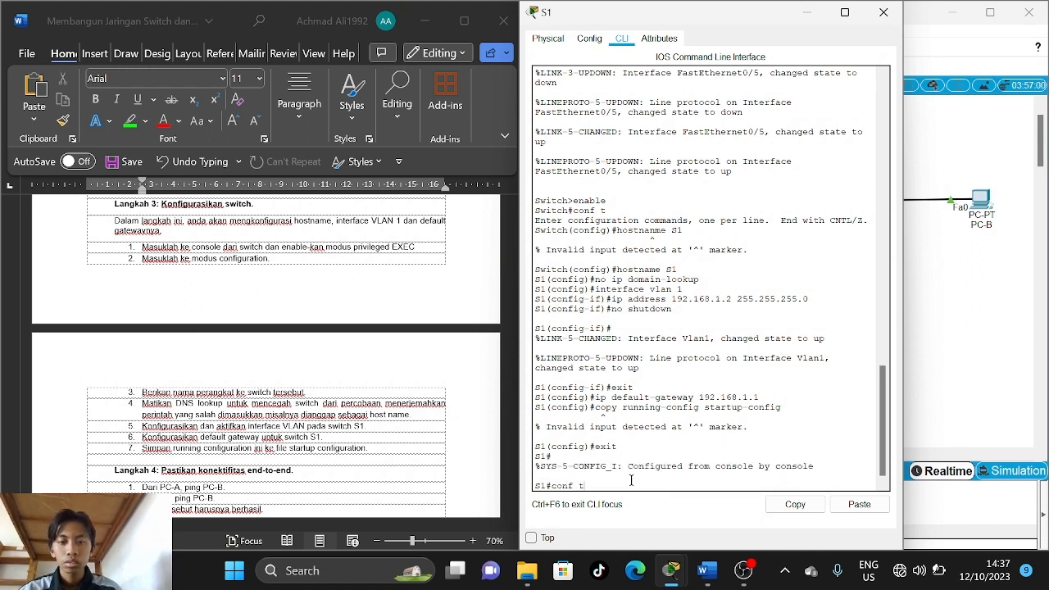
key(Down)
key(Down)
key(Up)
key(Down)
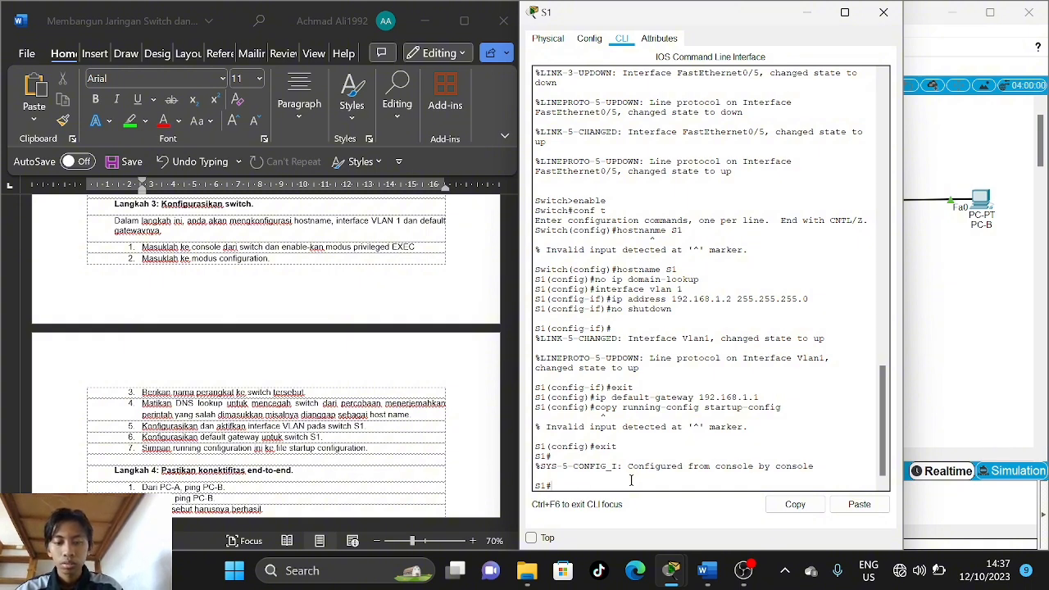
Step: Save S1's configuration from privileged EXEC mode with copy running-config startup-config, accepting the default destination filename
text(cop)
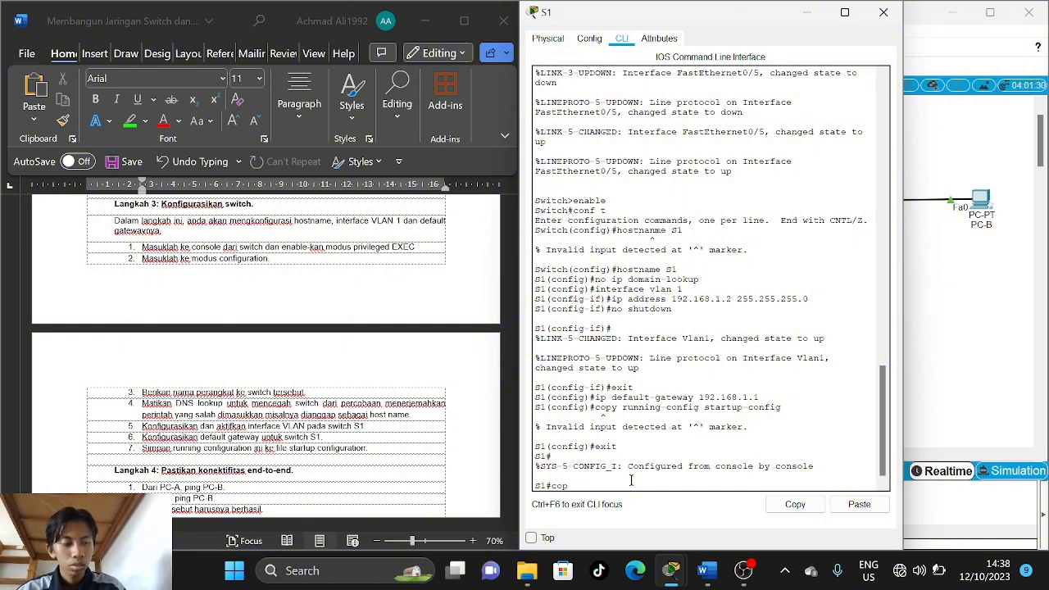
text(y running)
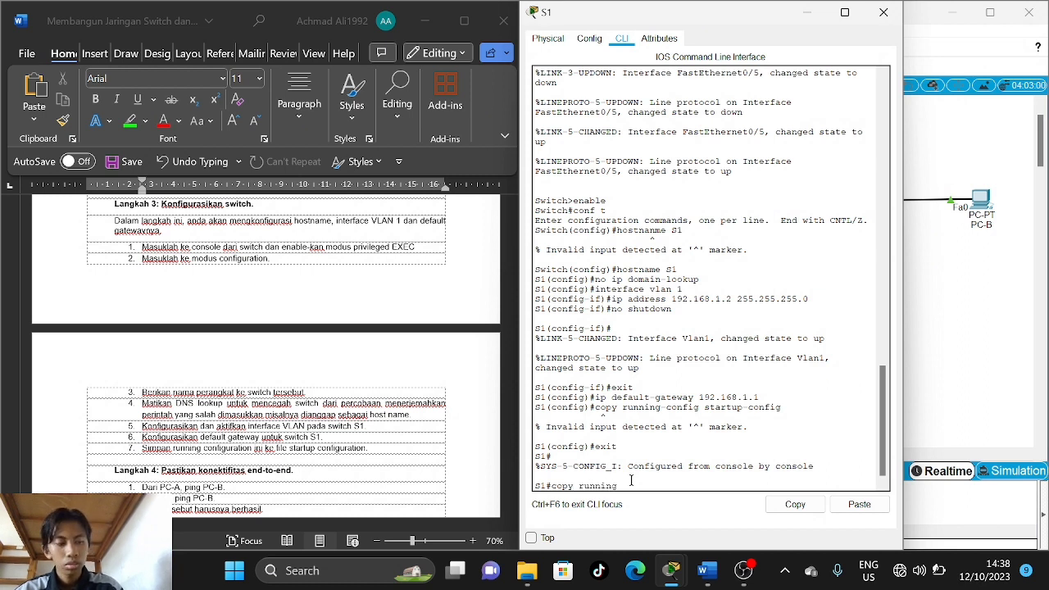
text(-c)
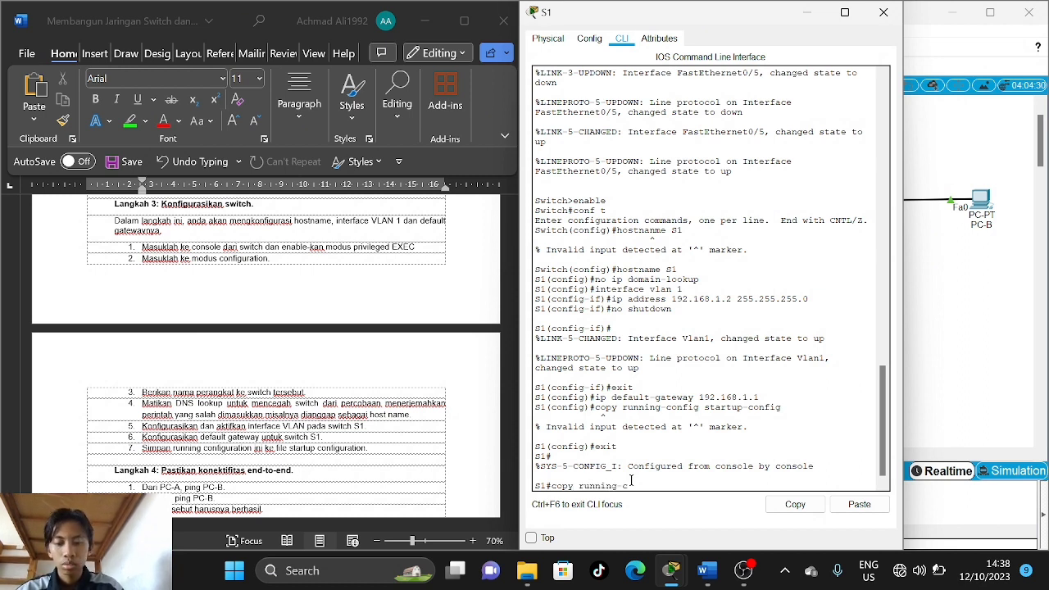
text(onfig)
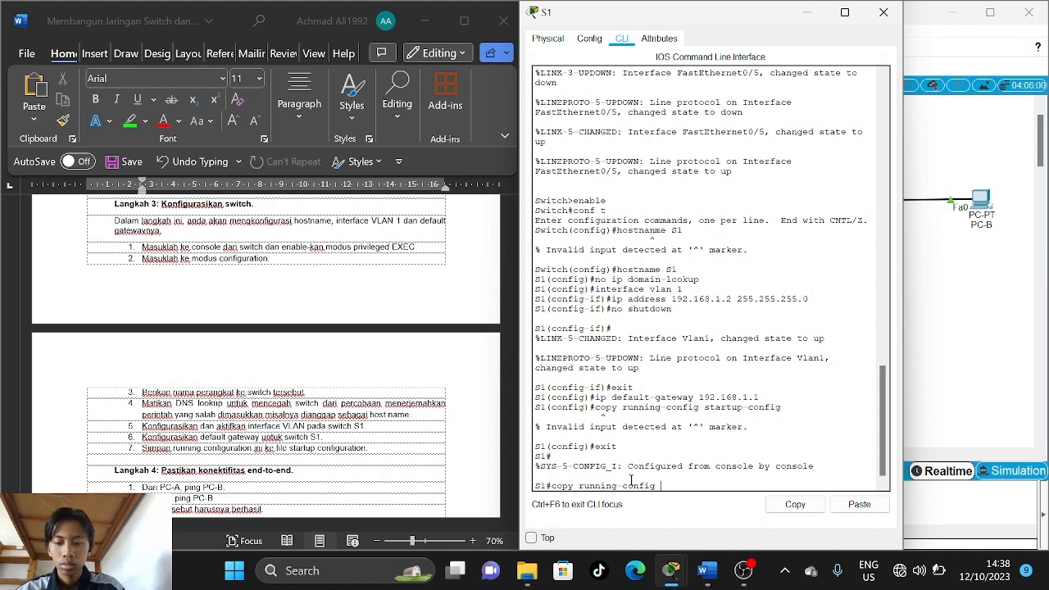
text( startup)
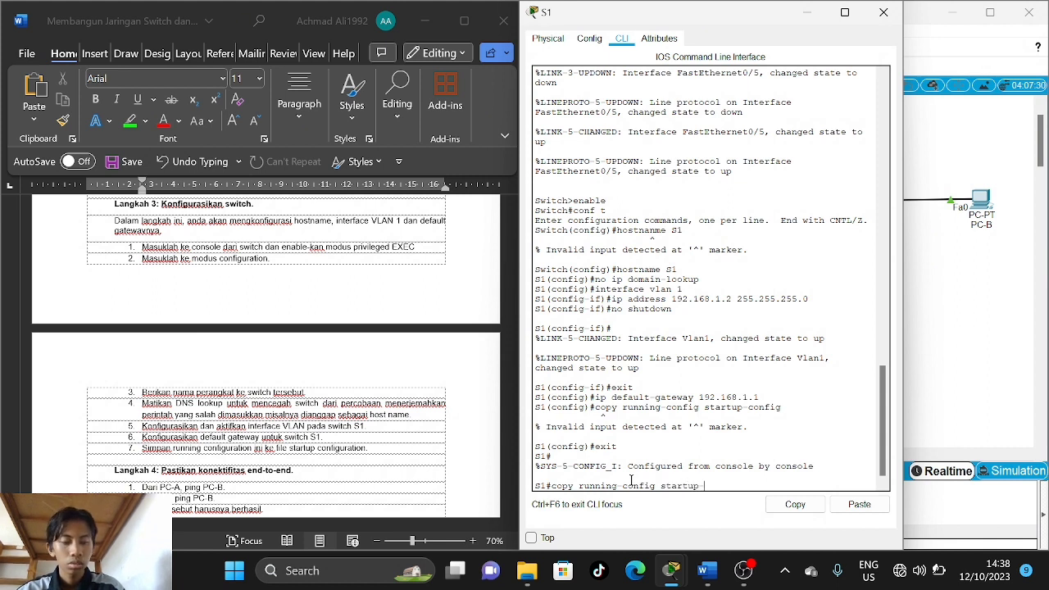
text(-config)
key(Return)
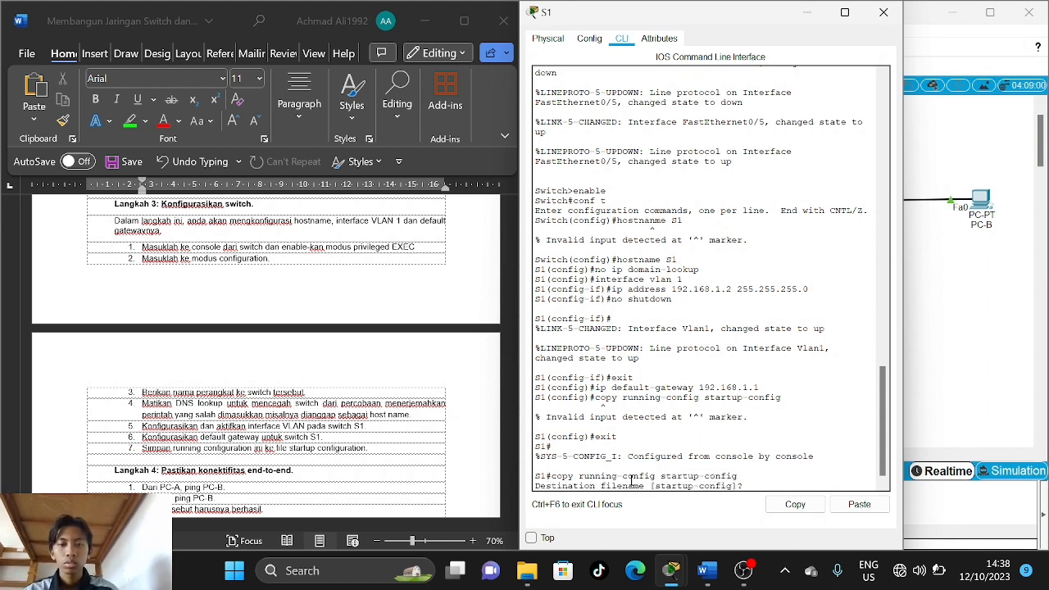
key(Return)
key(Return)
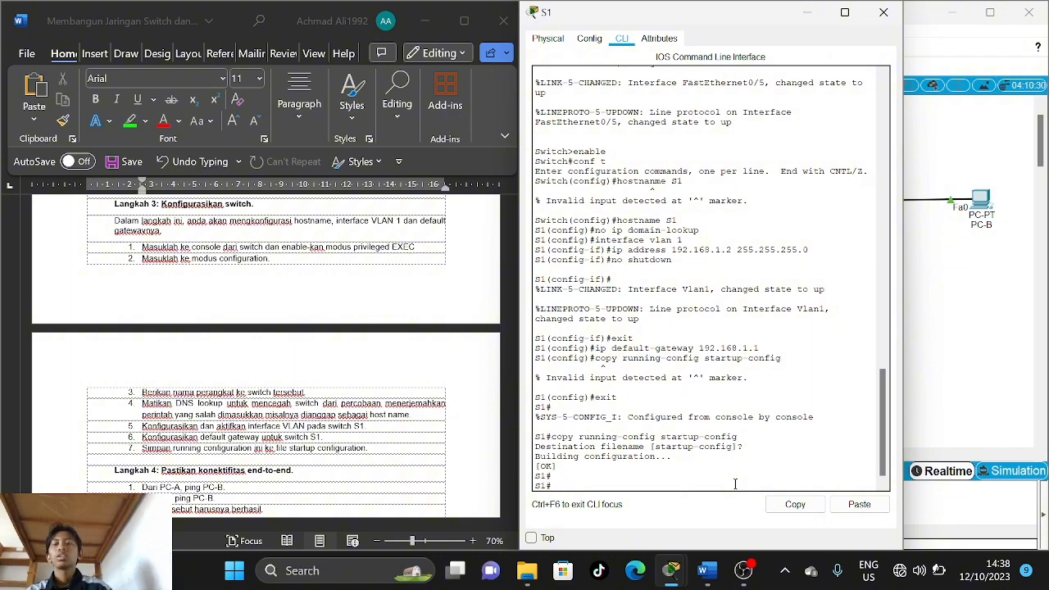
Step: Check the end-to-end connectivity instructions of Langkah 4 in the lab document and minimise the S1 window
scroll(365, 381, down, 3)
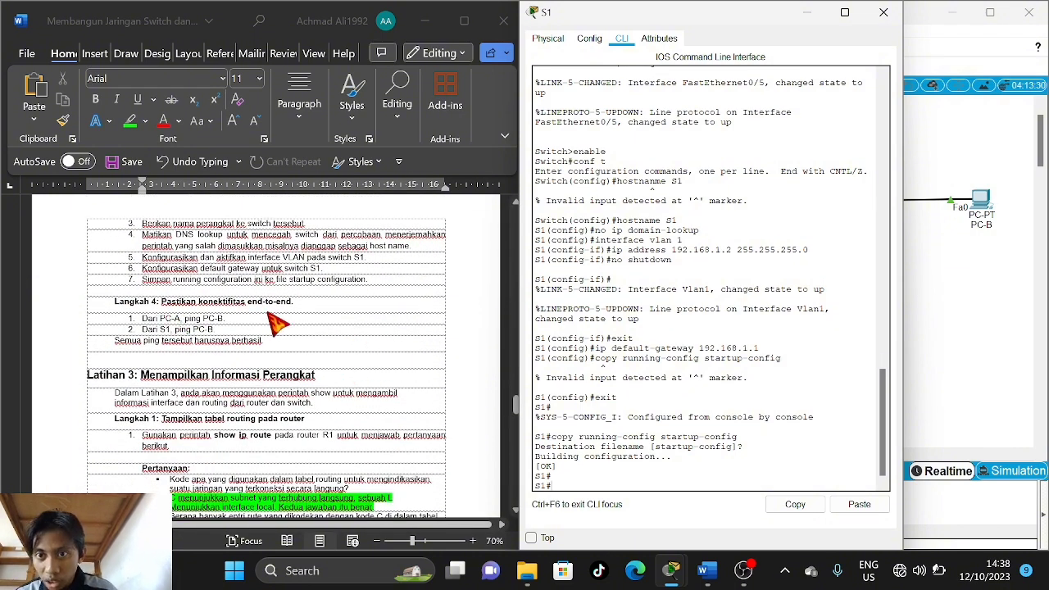
click(815, 16)
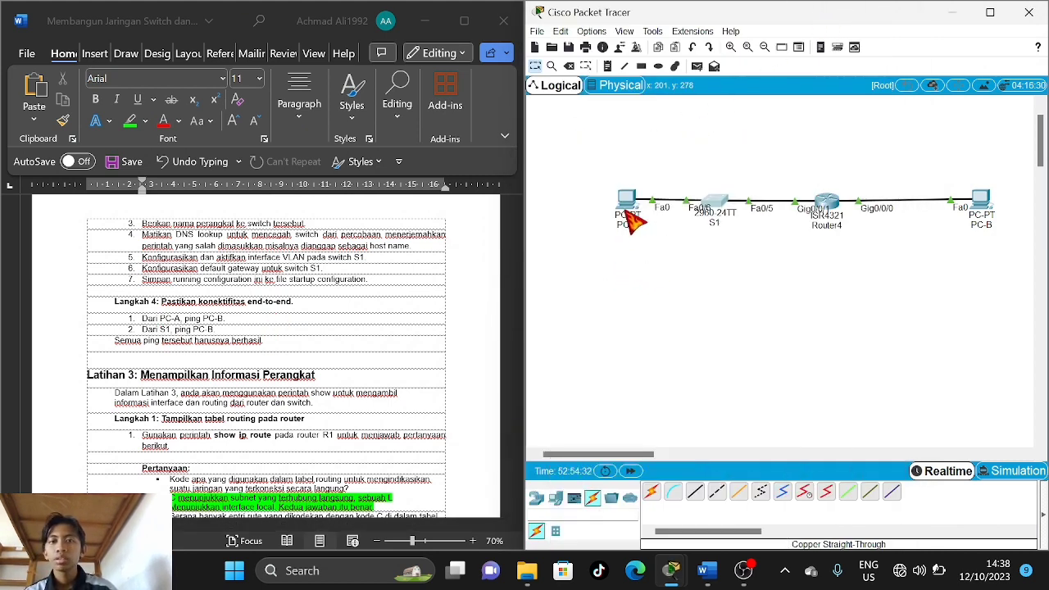
click(629, 213)
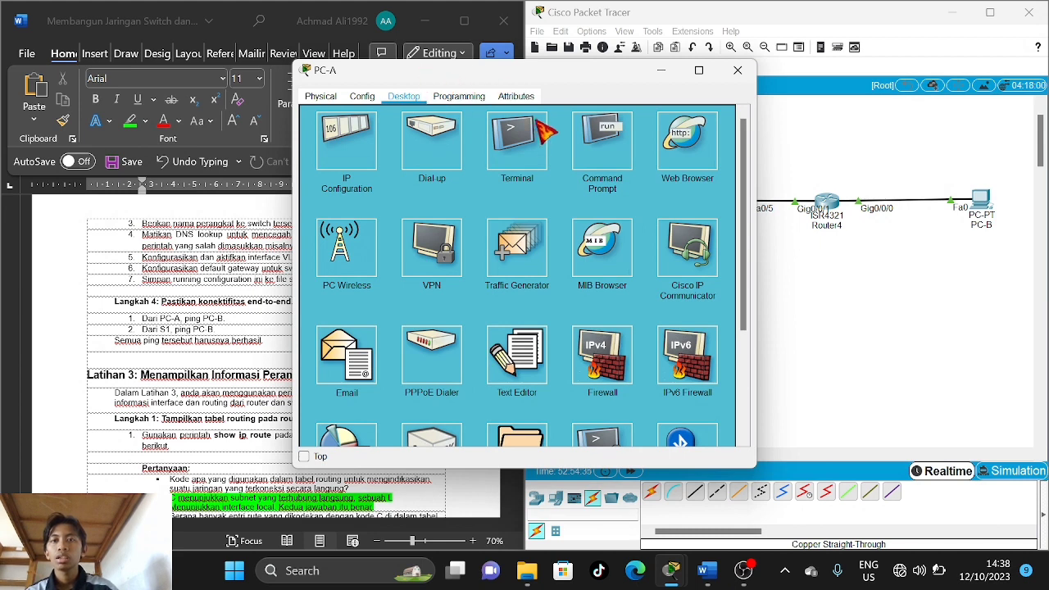
click(538, 139)
click(361, 97)
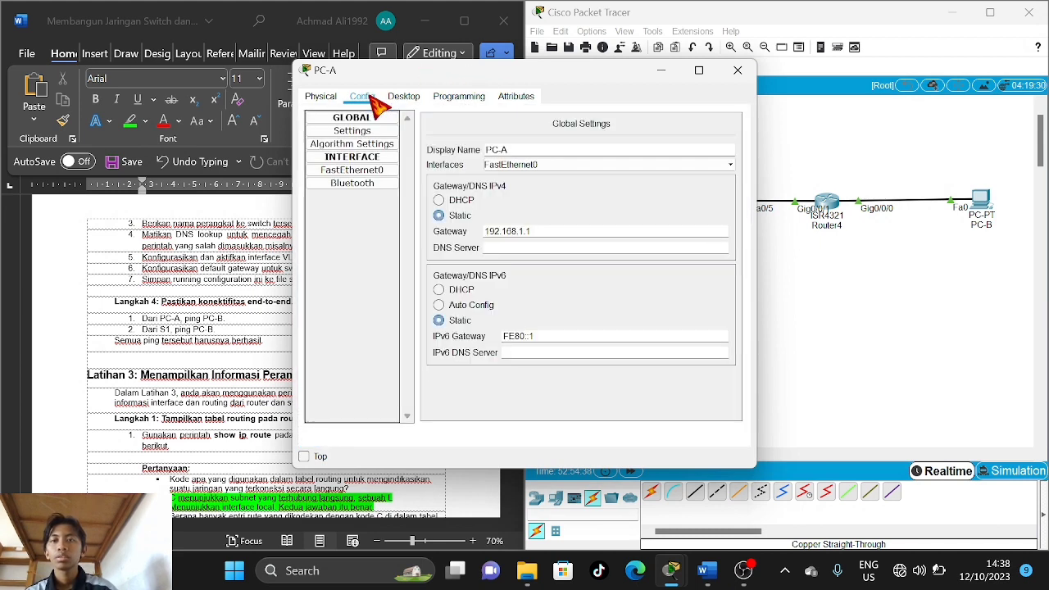
click(311, 96)
click(738, 69)
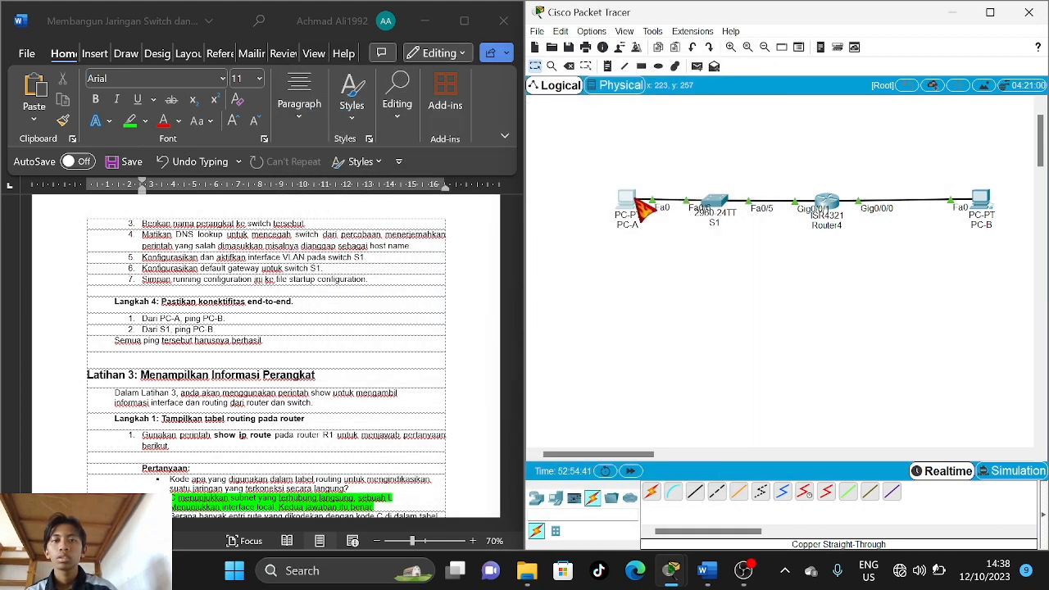
Step: Open PC-A's Command Prompt and move its window clear of the lab document
click(643, 209)
click(528, 99)
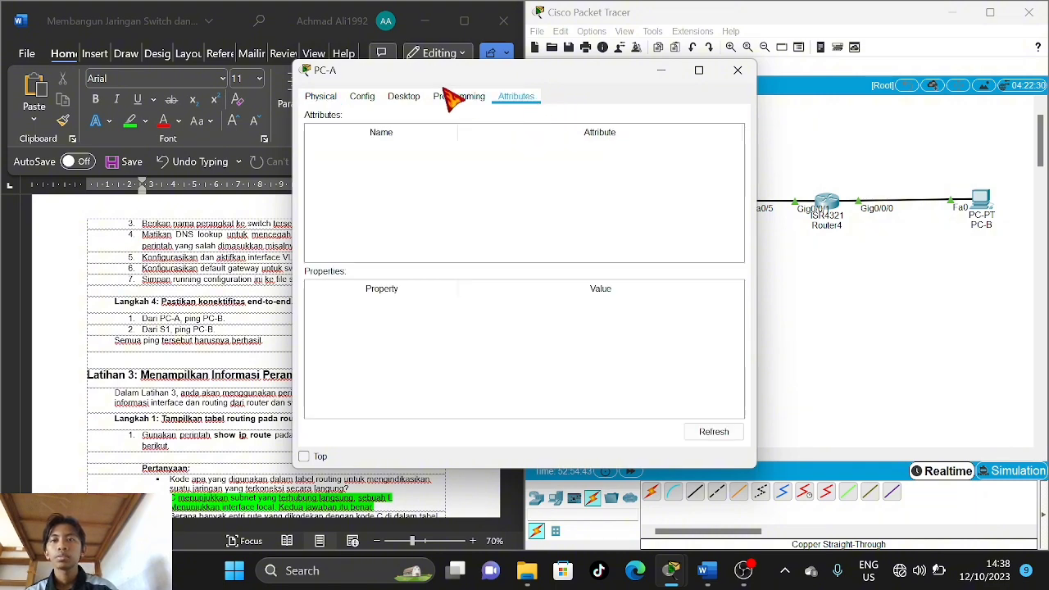
click(403, 98)
click(606, 135)
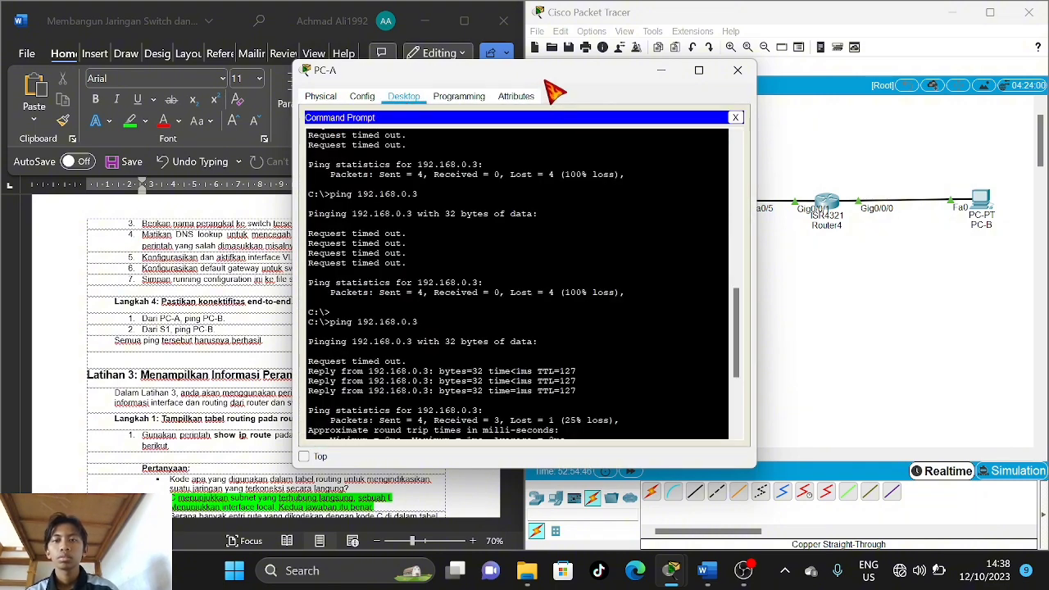
drag(491, 70, 712, 68)
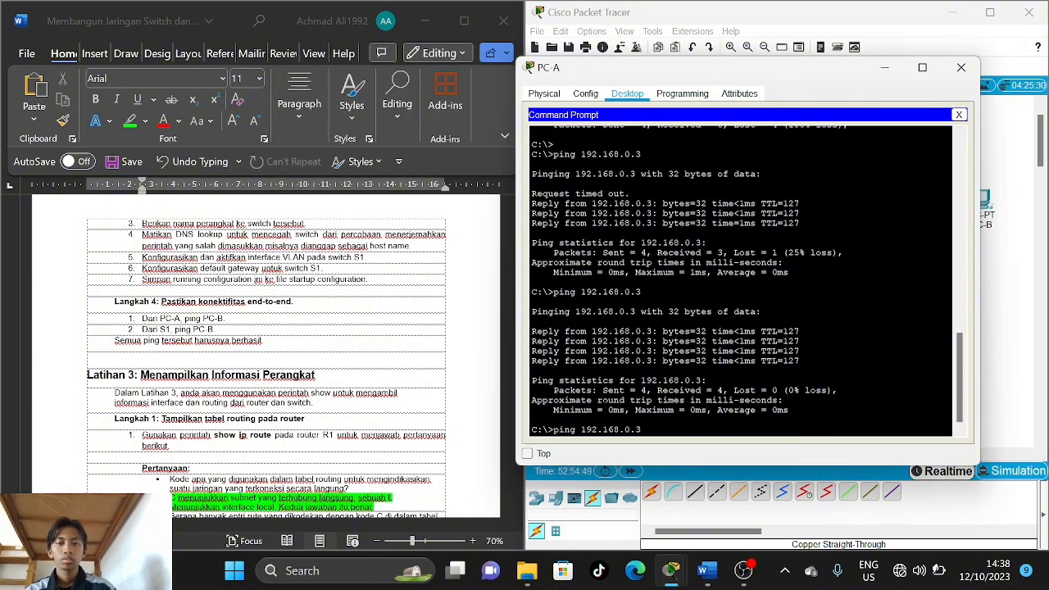
Step: Ping PC-B at 192.168.0.3 again from PC-A's Command Prompt and minimise the PC-A window
key(Up)
key(Return)
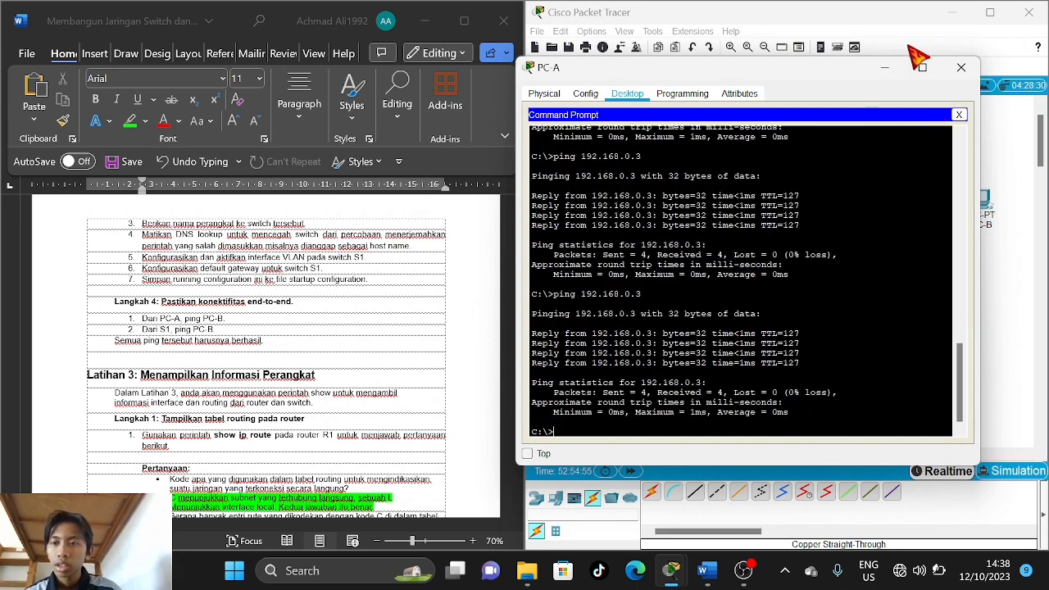
double_click(897, 70)
click(906, 151)
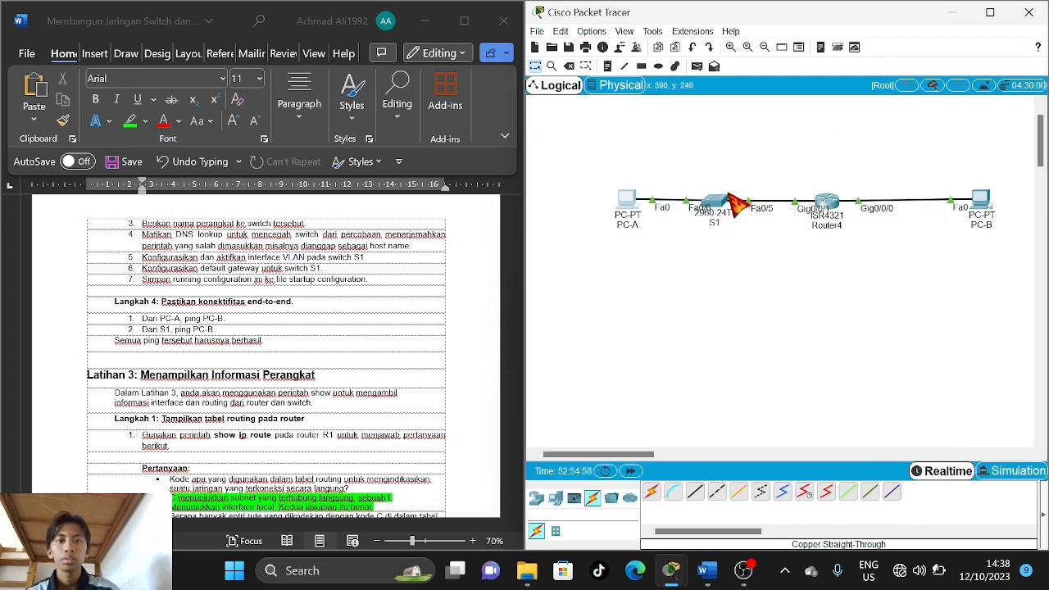
Step: Open S1's command line and ping PC-B at 192.168.0.3 from privileged EXEC mode
click(714, 201)
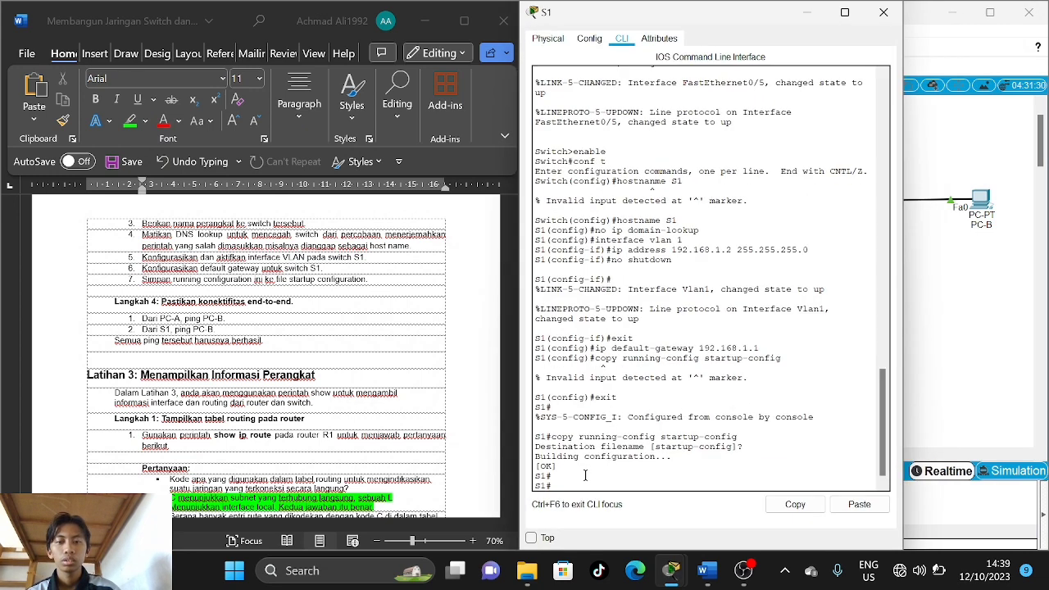
key(Return)
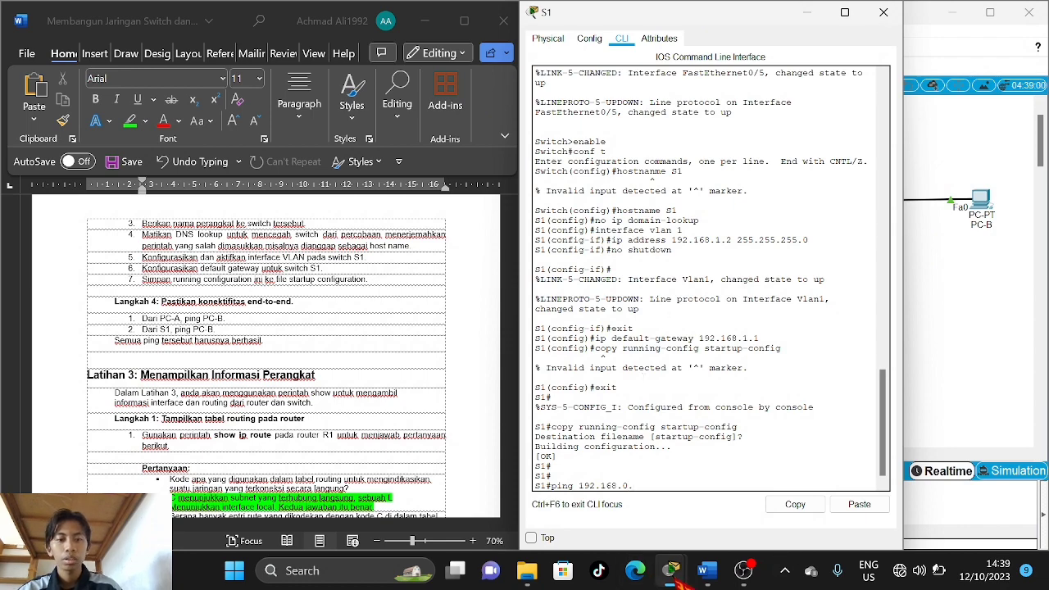
mouse_move(671, 570)
click(829, 509)
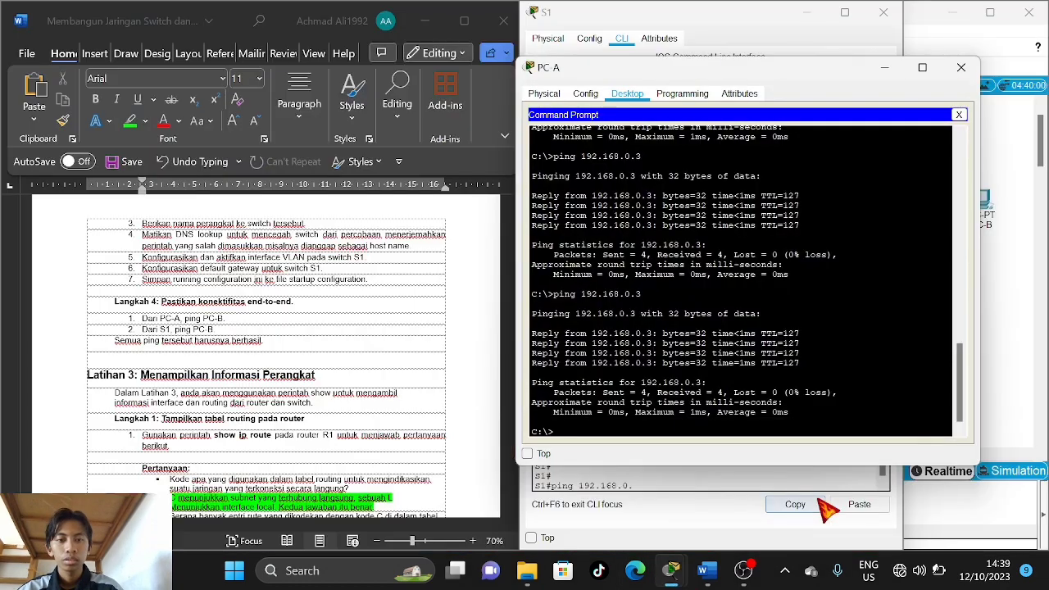
click(885, 67)
key(Return)
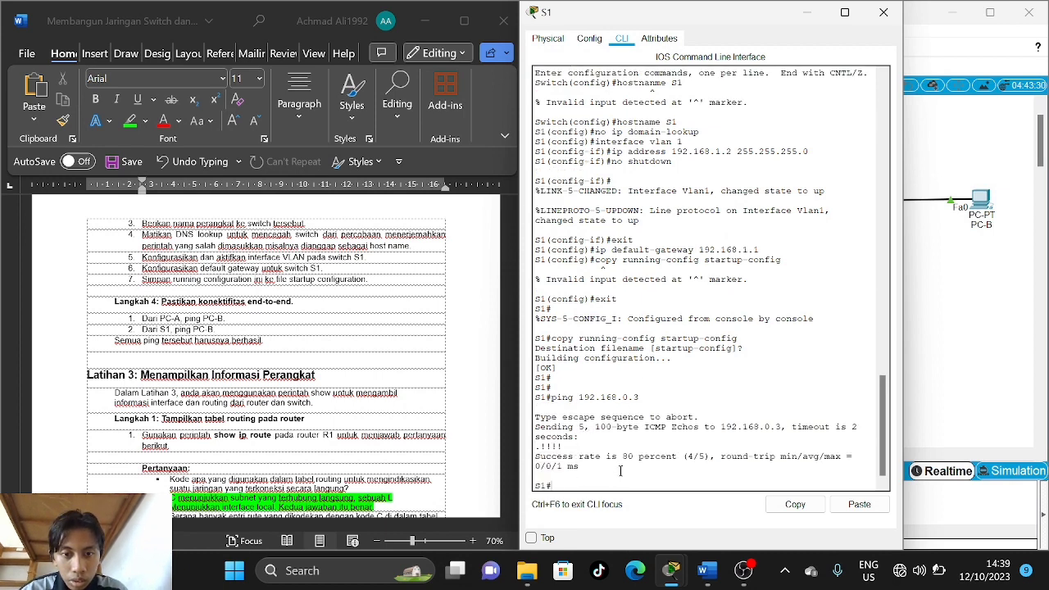
Step: Highlight the ping's success-rate line on S1 and repeat the ping to 192.168.0.3
drag(534, 456, 624, 463)
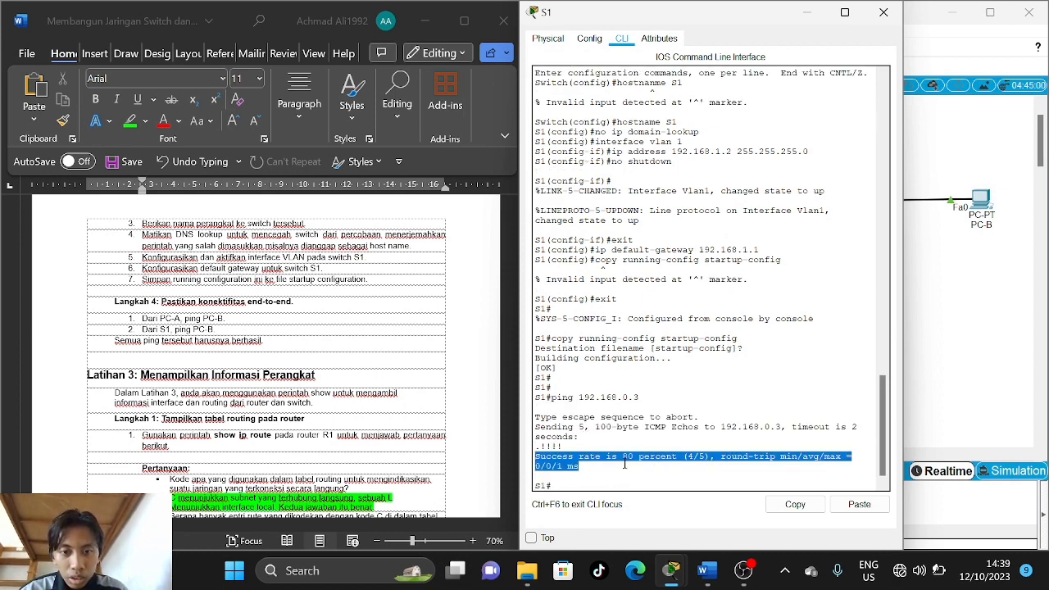
click(602, 482)
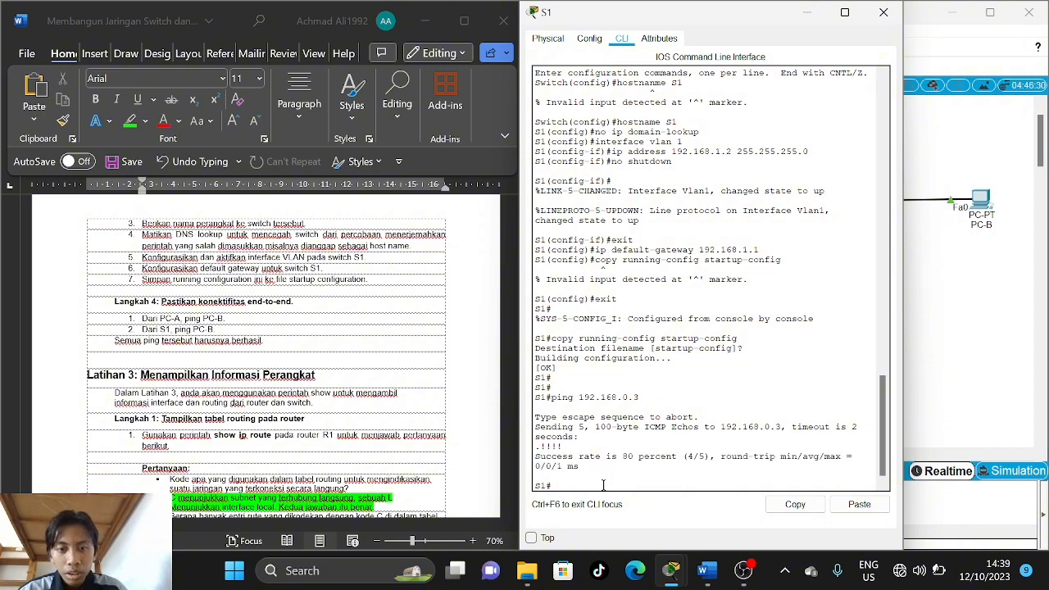
key(Return)
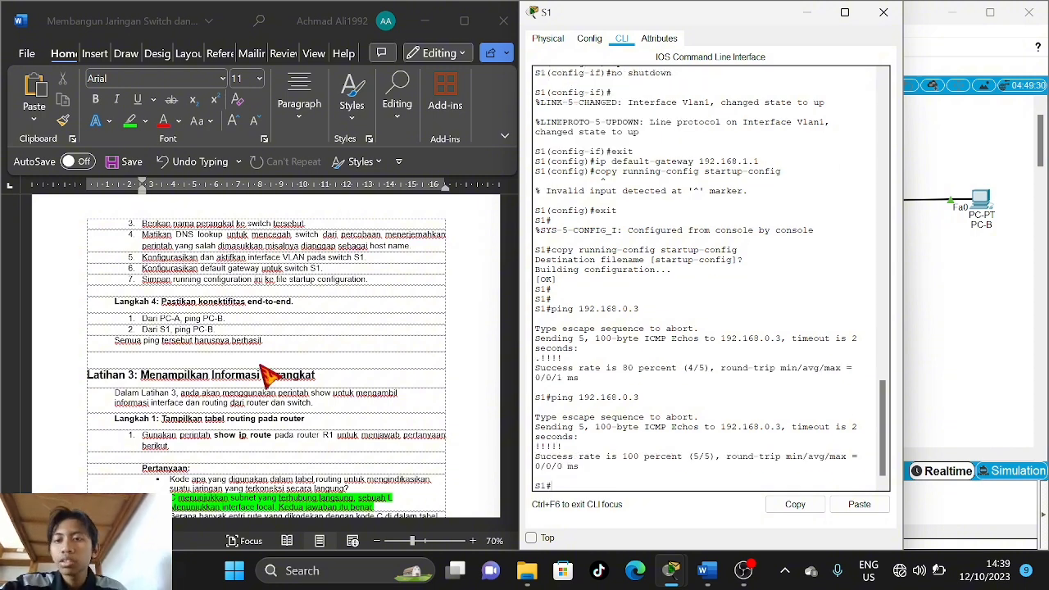
Step: Find the Latihan 3 instructions, open Router4's command line in place of S1's, log in with the console password, and move the window clear of the document
scroll(269, 375, down, 4)
scroll(269, 375, up, 1)
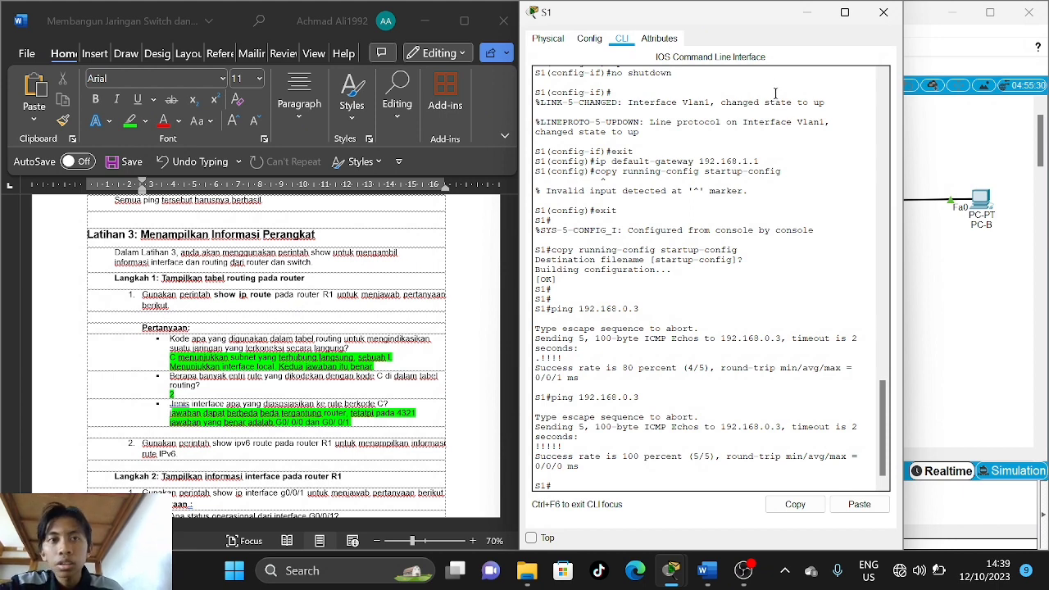
click(806, 12)
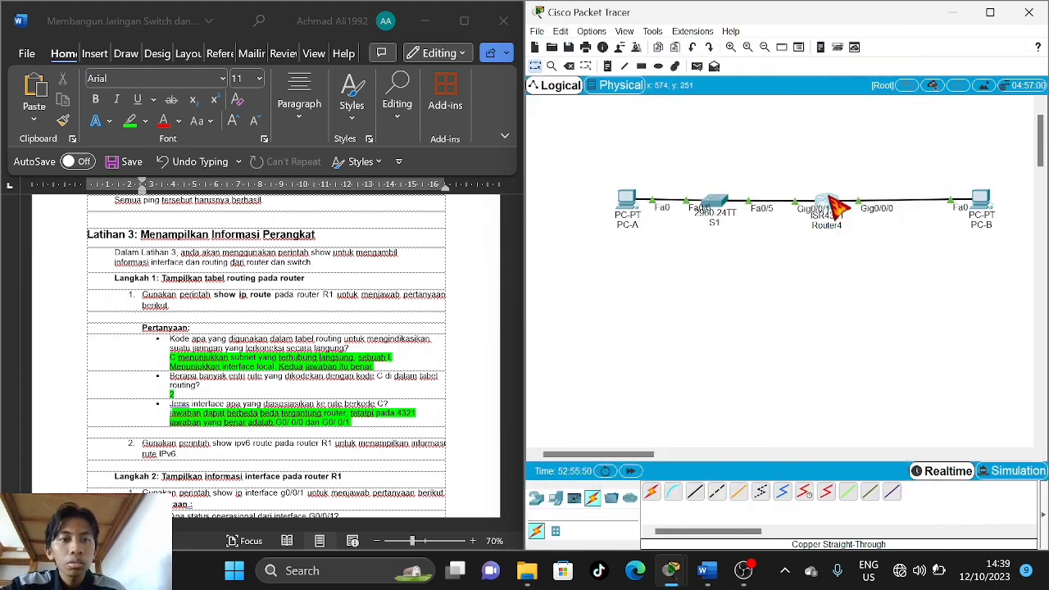
click(832, 200)
key(Return)
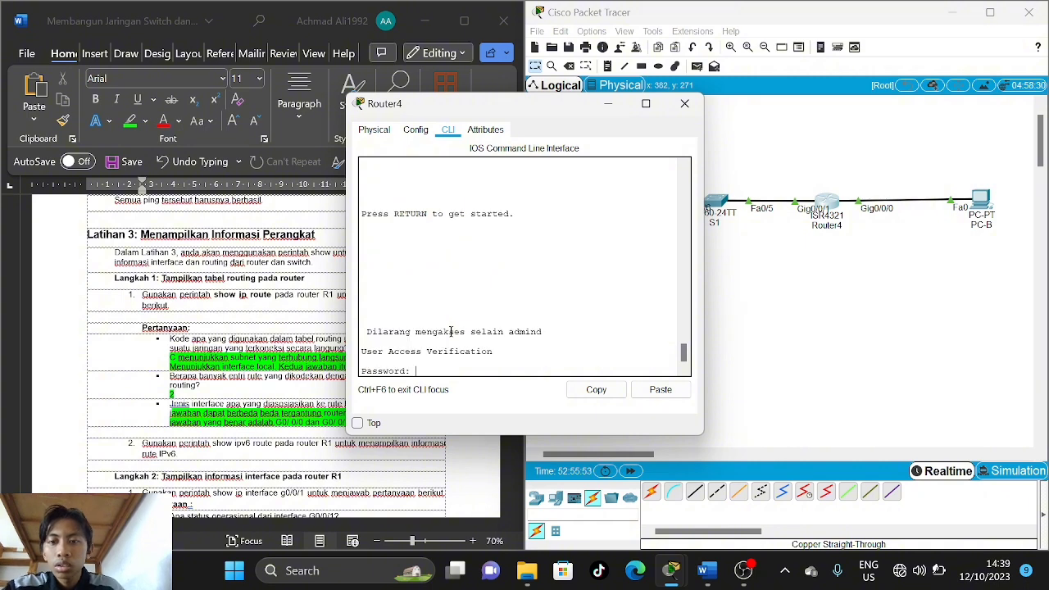
key(Return)
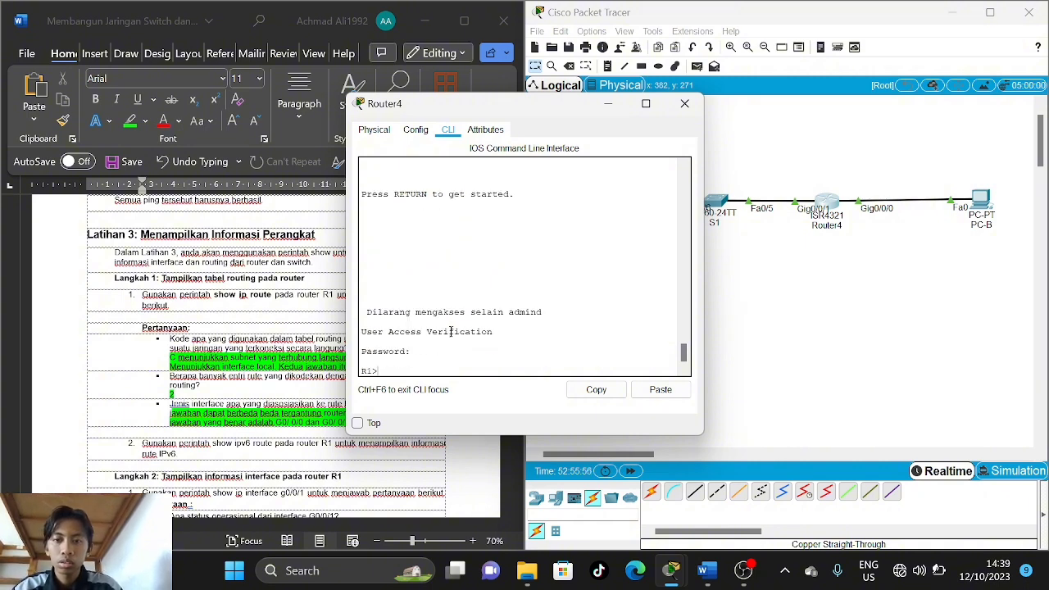
drag(458, 111, 572, 120)
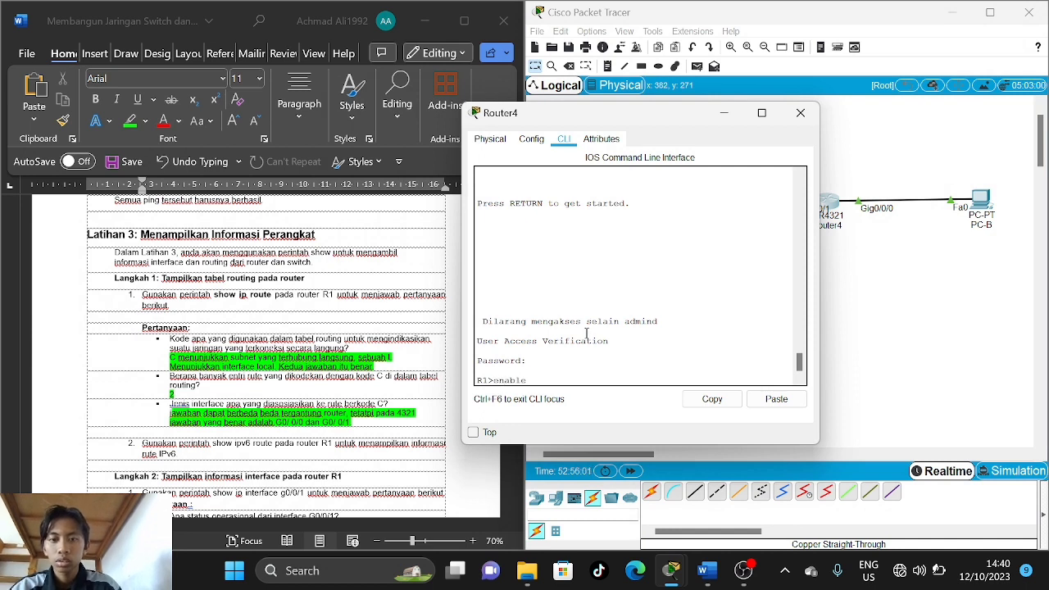
Step: Try to enter privileged EXEC mode on R1 with enable and the enable password
key(Return)
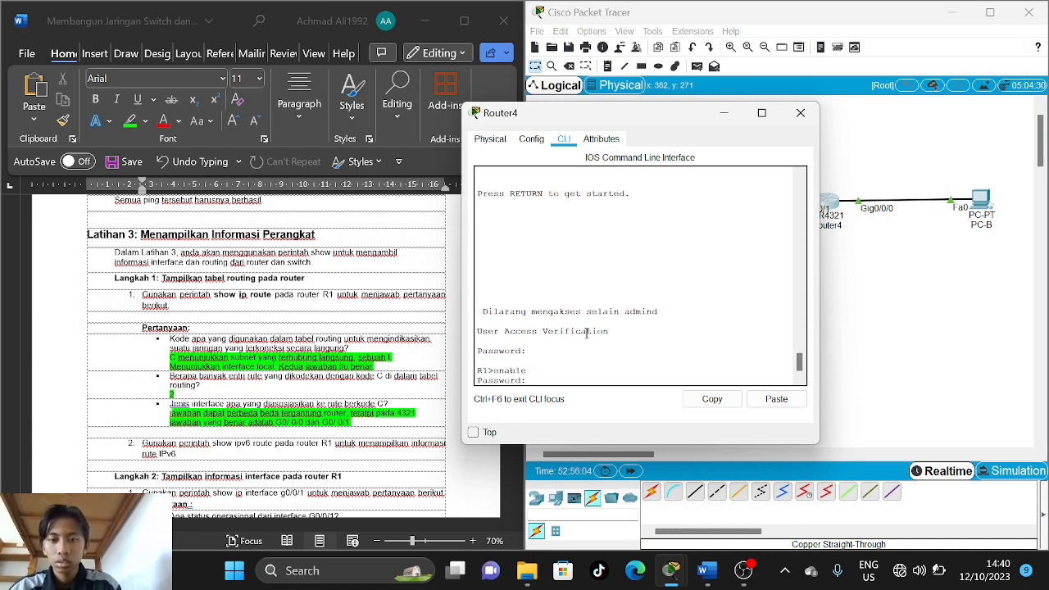
key(Return)
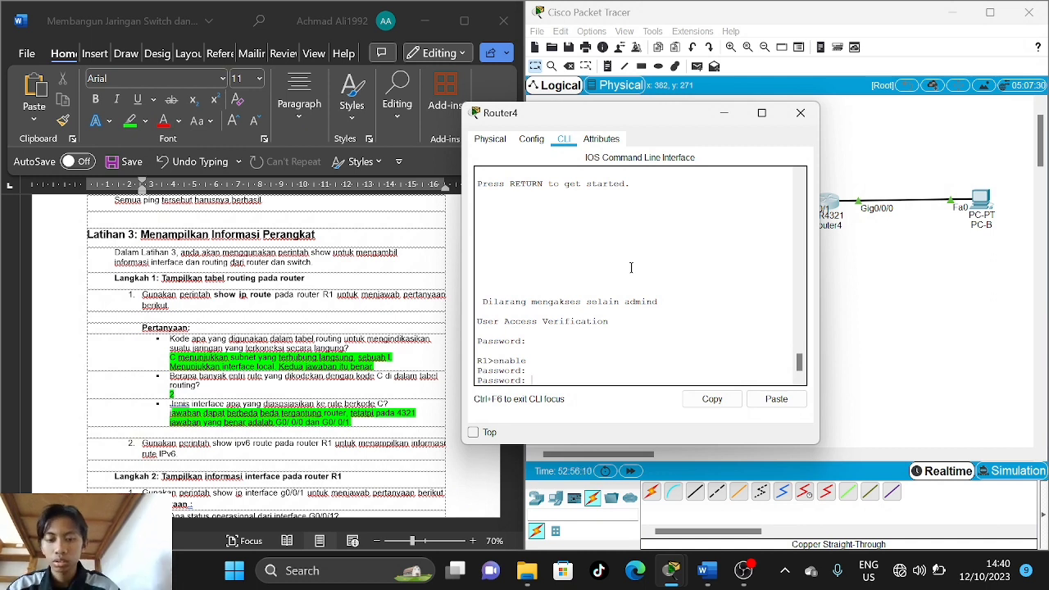
key(Return)
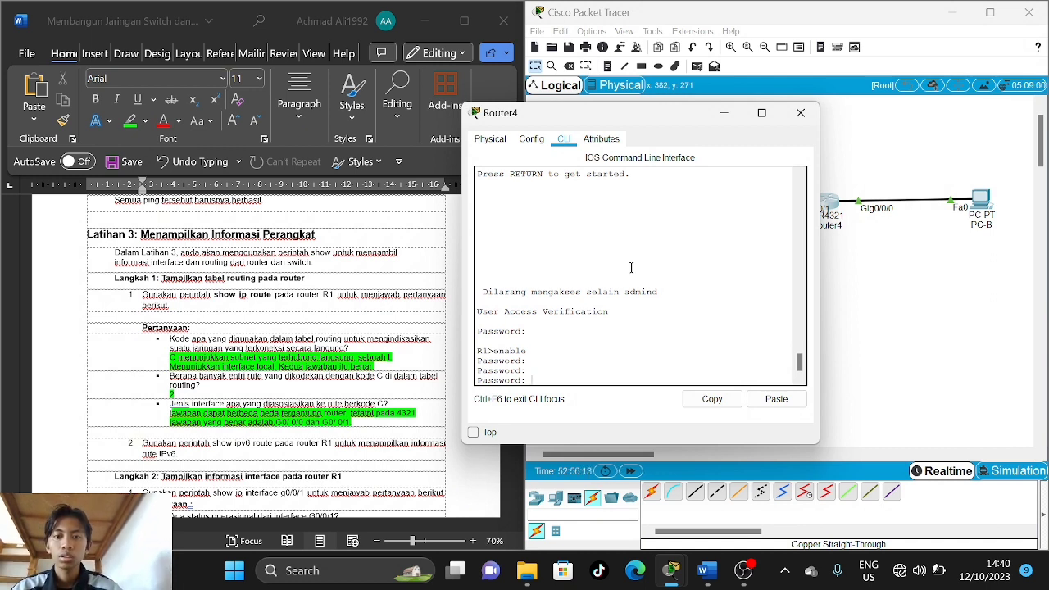
click(671, 243)
key(Return)
key(Return)
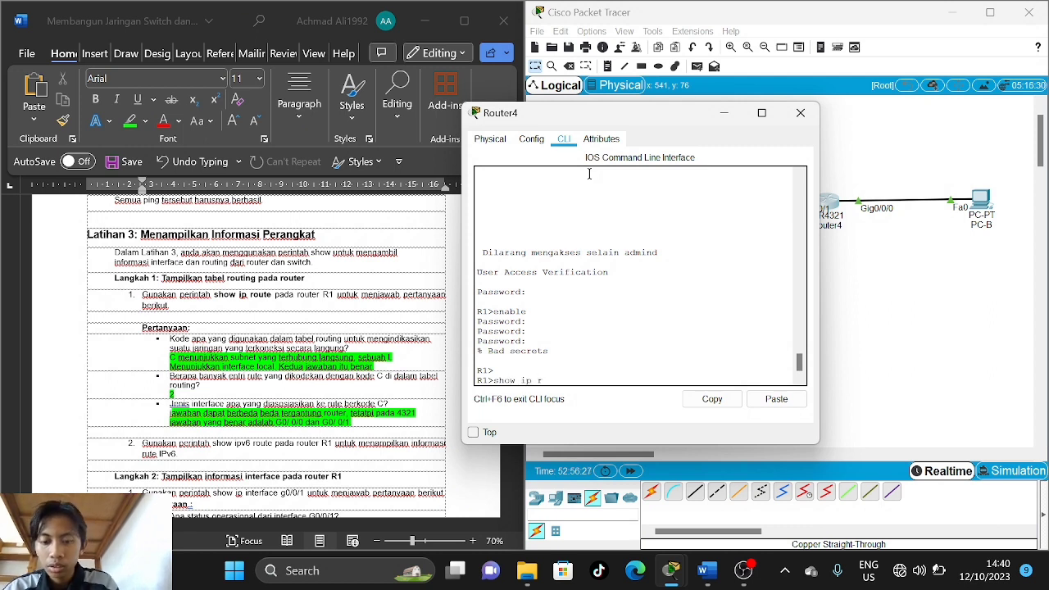
Step: Display R1's routing table with show ip route and examine its codes, C entries and associated interfaces against the Langkah 1 questions
text(show ip route)
key(Return)
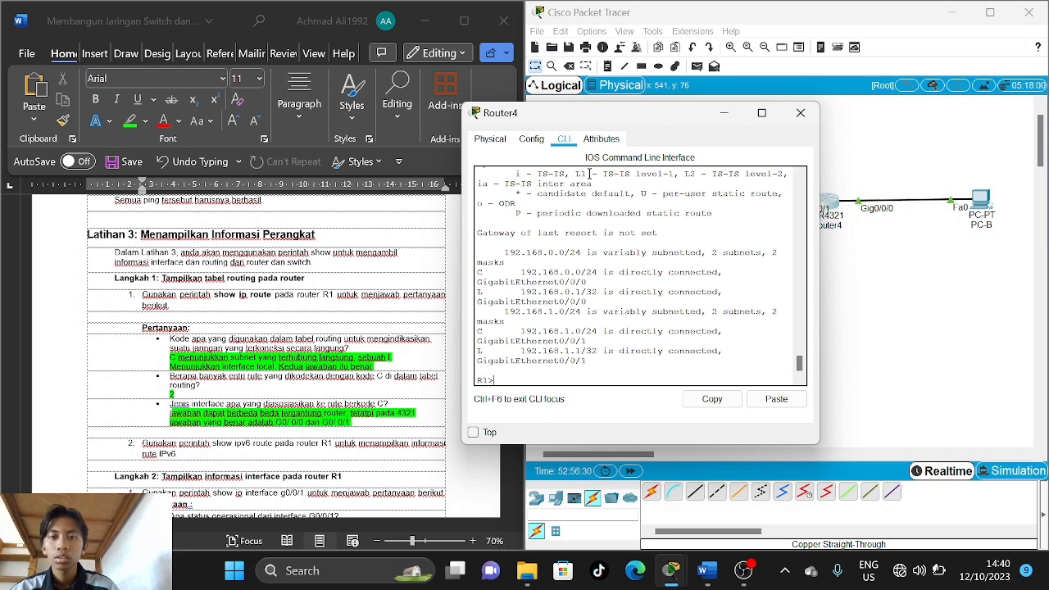
scroll(613, 238, up, 5)
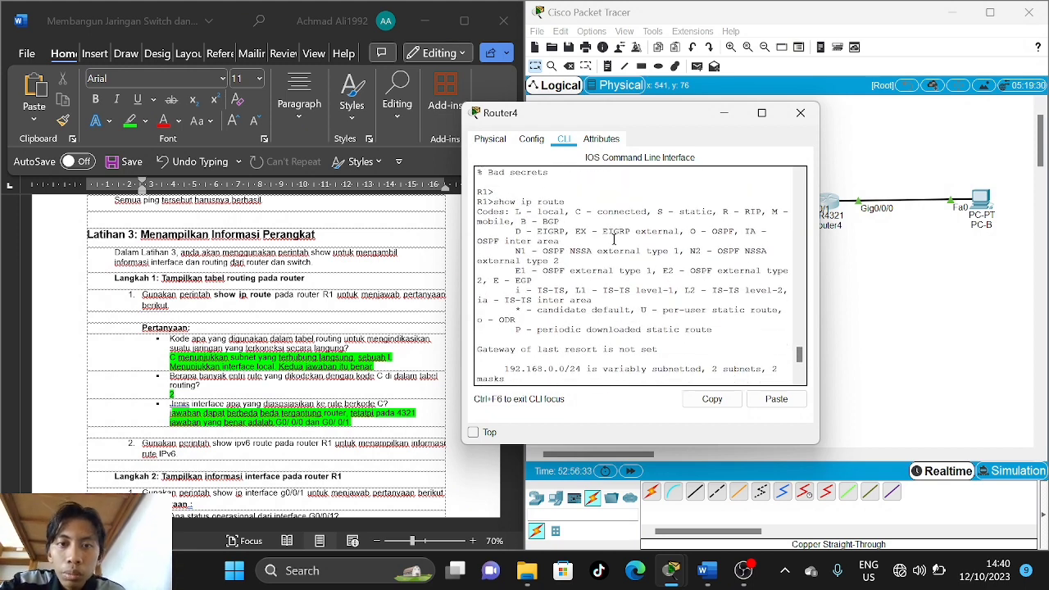
scroll(248, 341, right, 1)
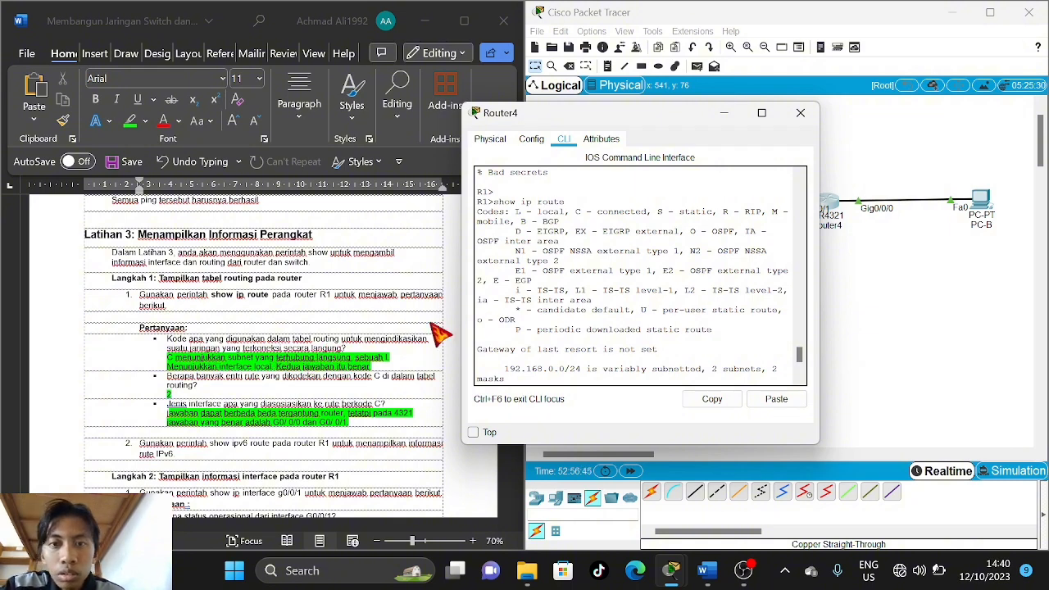
scroll(559, 224, up, 1)
scroll(560, 224, up, 2)
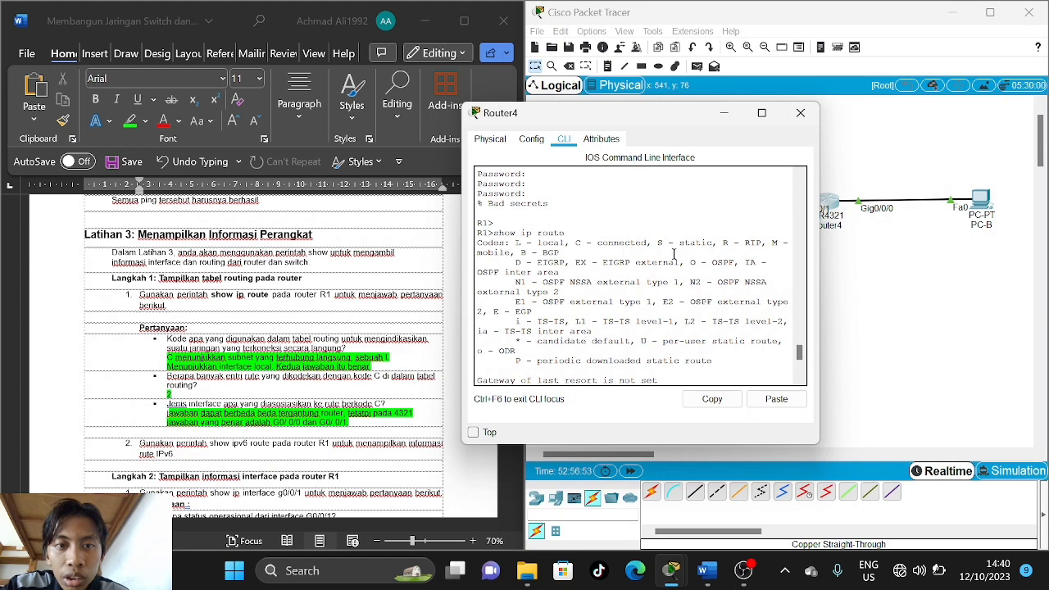
scroll(575, 276, down, 1)
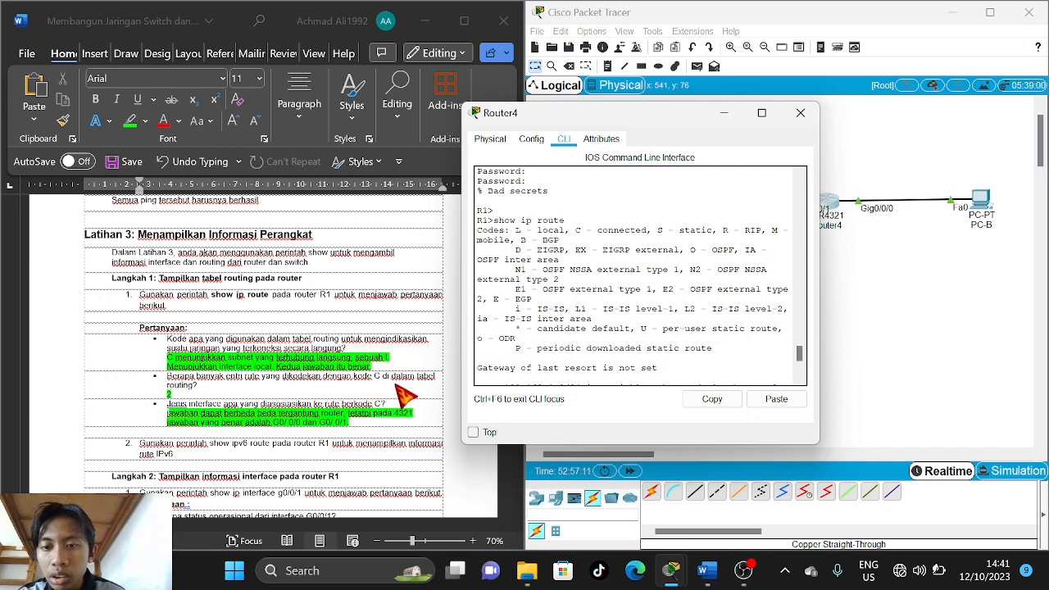
scroll(592, 322, down, 3)
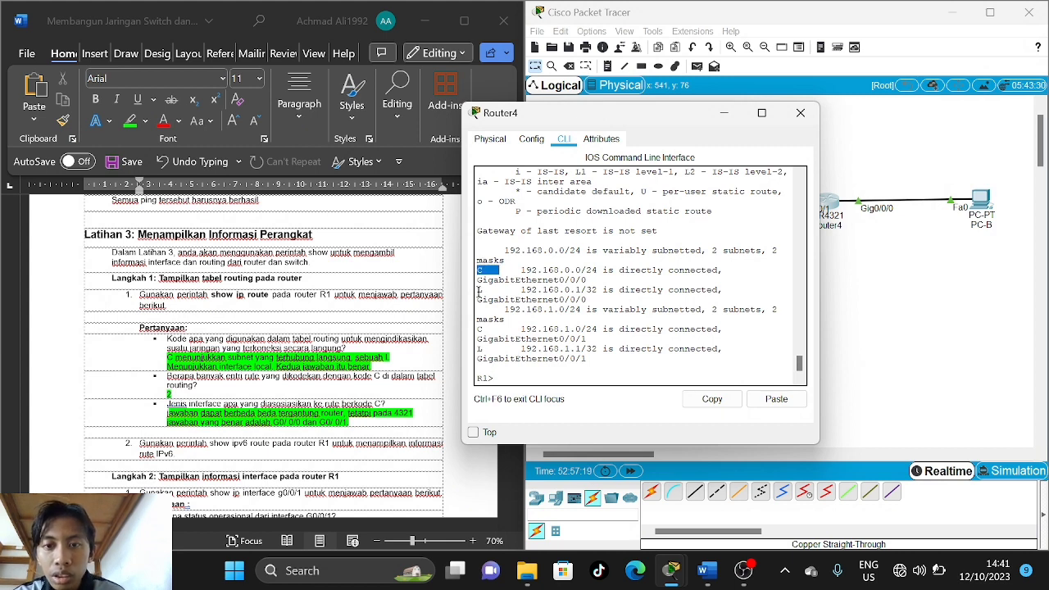
drag(480, 270, 481, 350)
scroll(295, 372, down, 1)
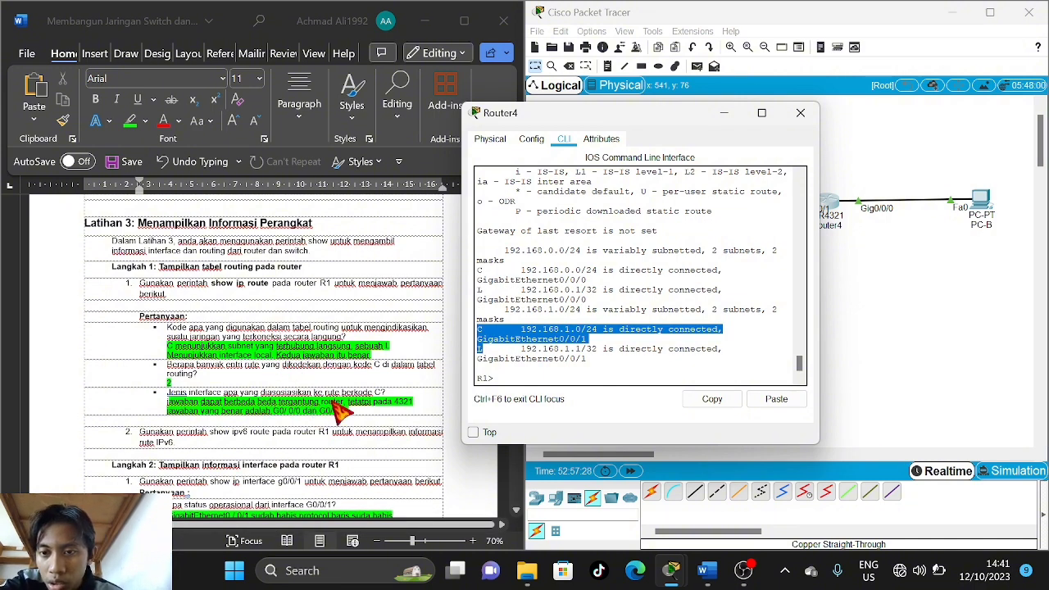
scroll(361, 406, down, 1)
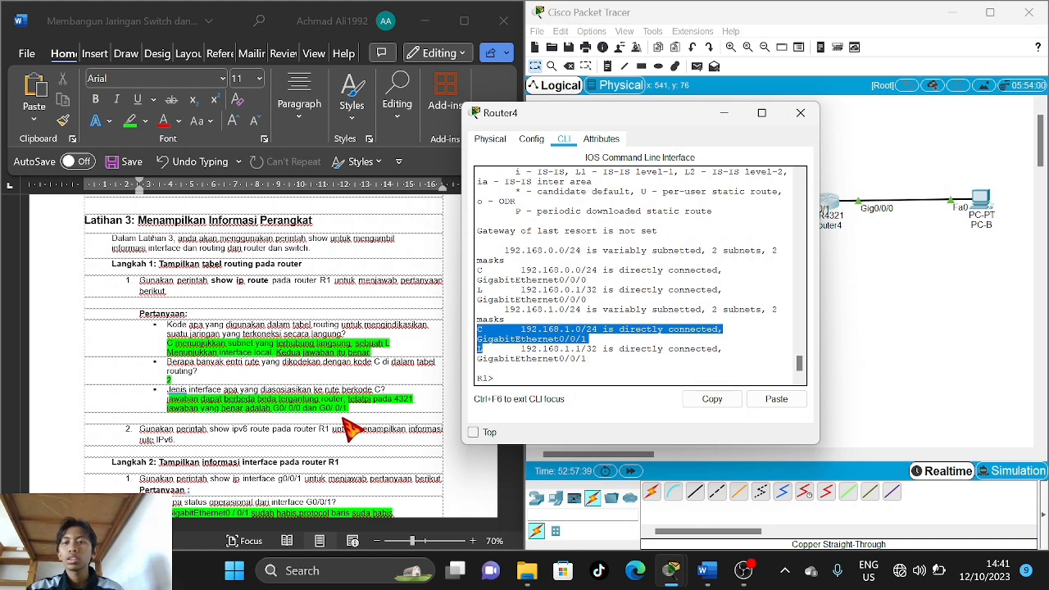
Step: Read the Langkah 2 instructions, reopen Router4's command line, and try the command interface g0/0/1 from user EXEC mode
scroll(370, 445, down, 1)
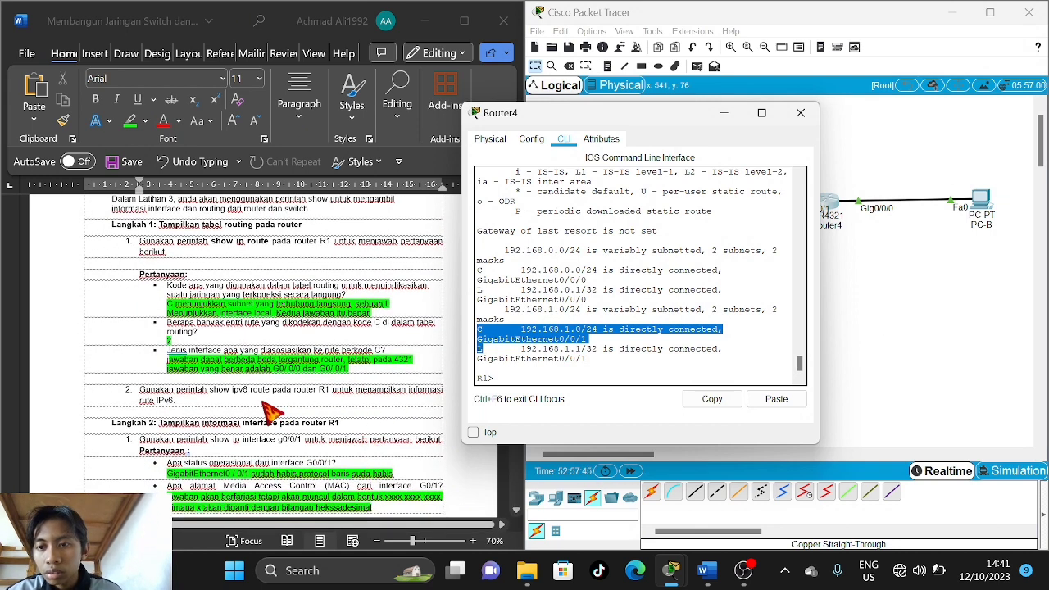
scroll(269, 410, down, 1)
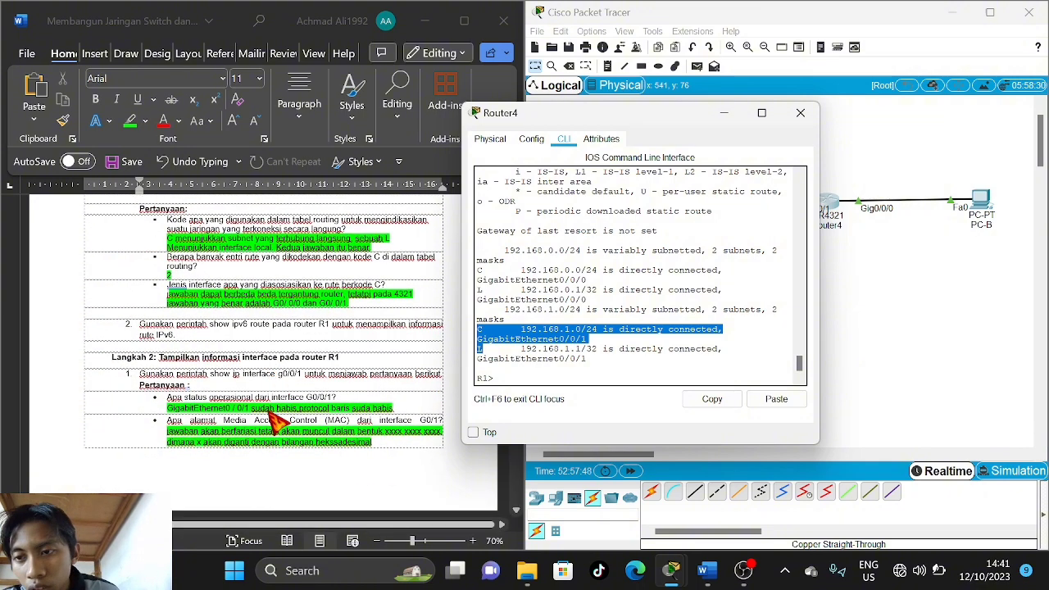
scroll(276, 410, down, 2)
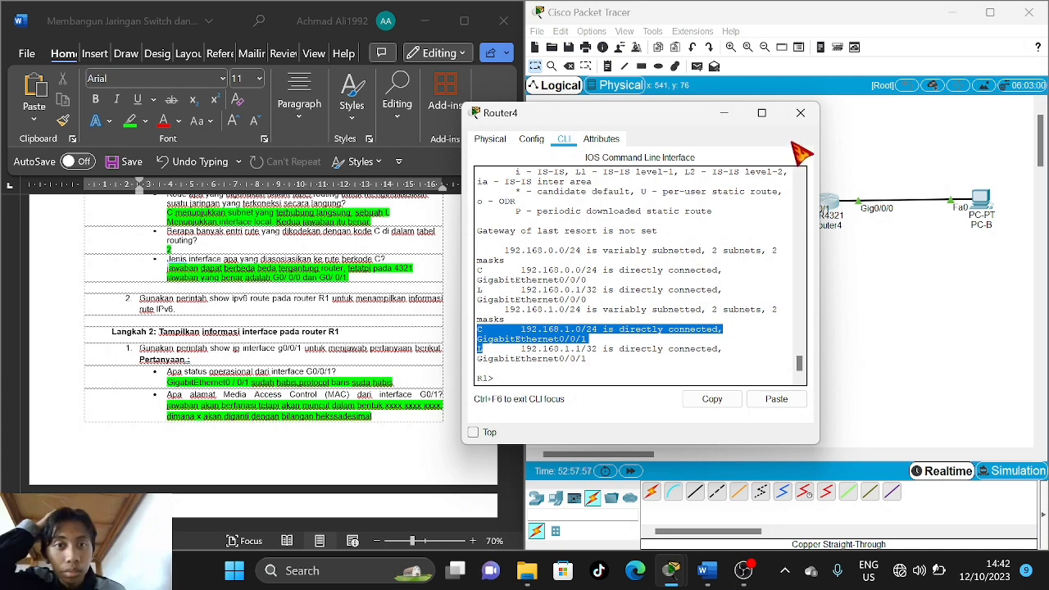
click(801, 112)
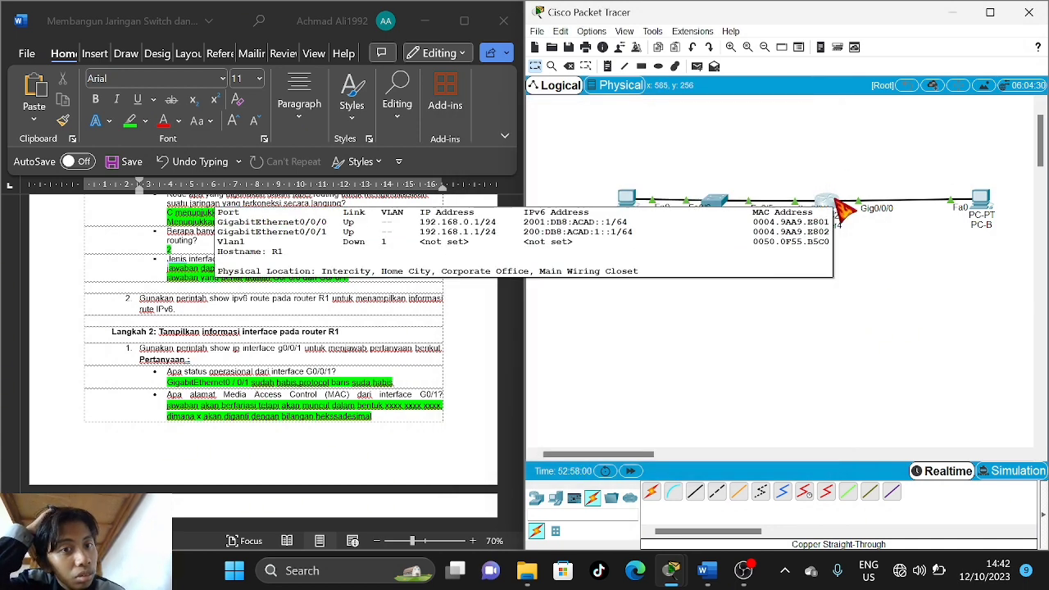
click(829, 212)
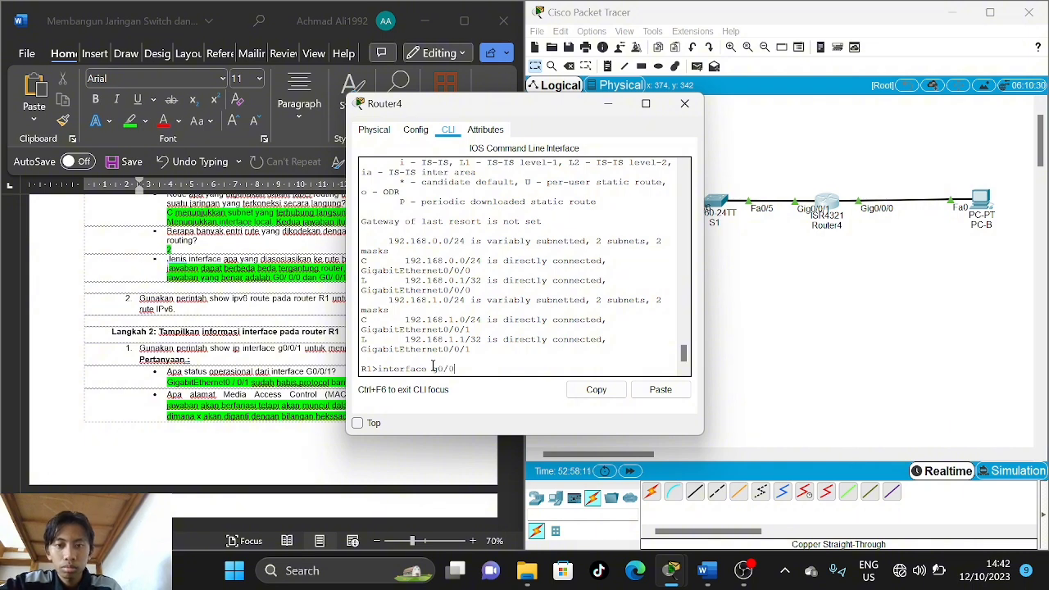
text(1)
key(Return)
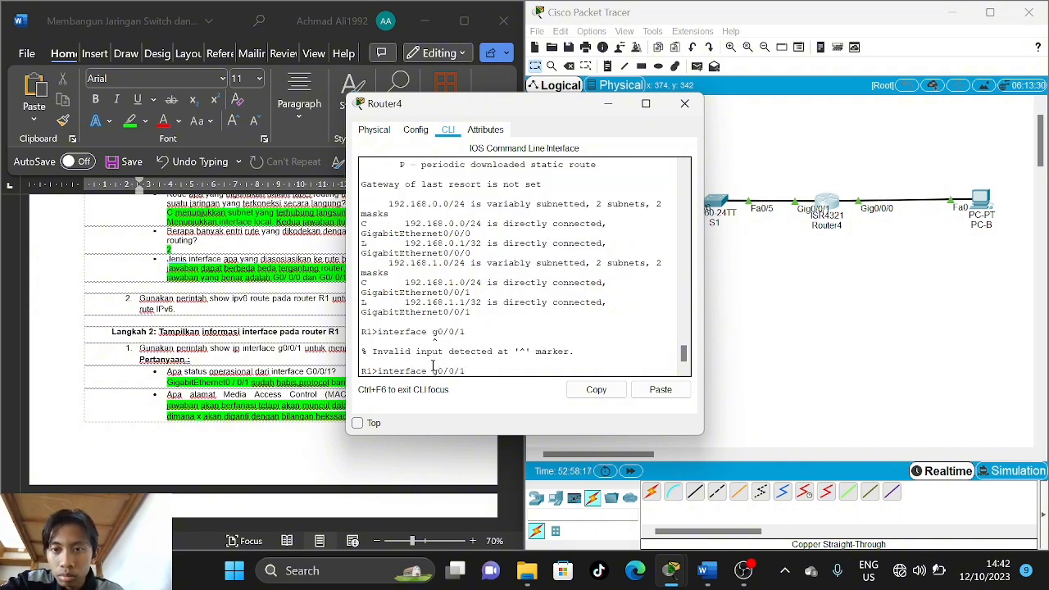
Step: Minimise the Router4 window and review the Langkah 2 questions about the G0/0/1 interface's status and MAC address
click(607, 103)
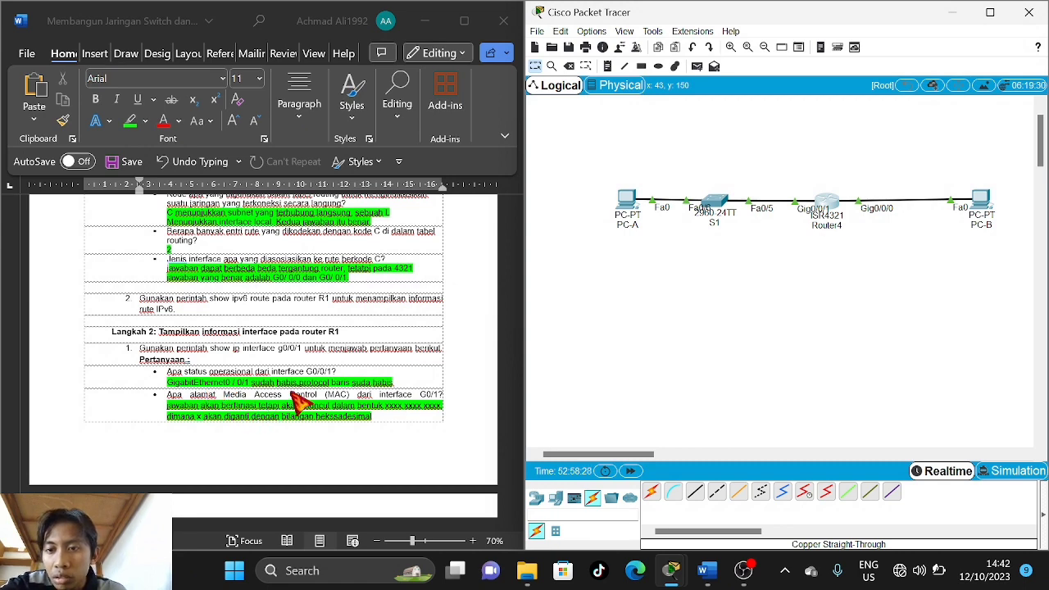
scroll(322, 400, down, 1)
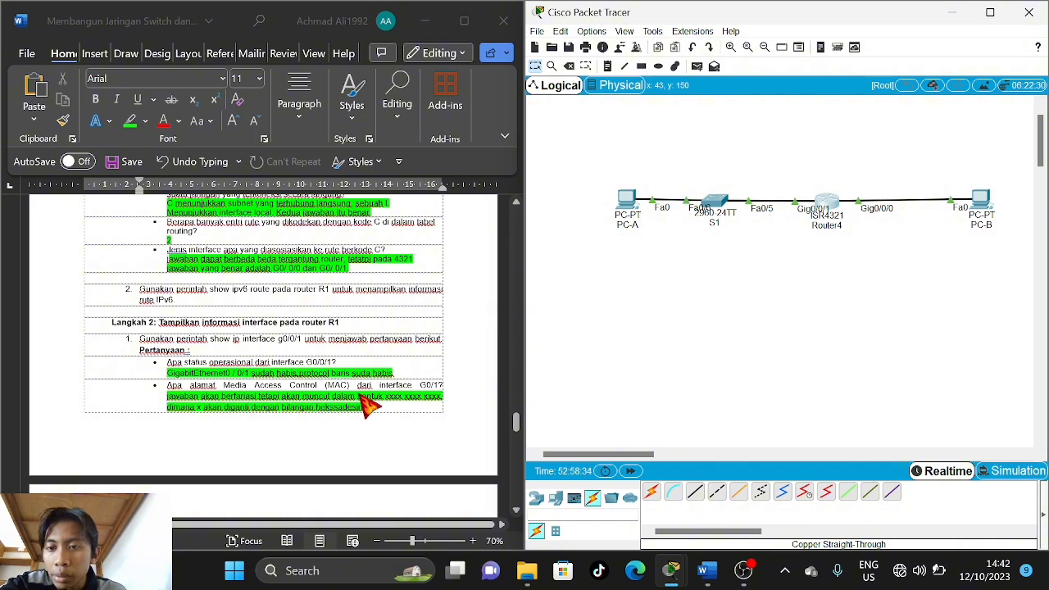
scroll(369, 401, down, 2)
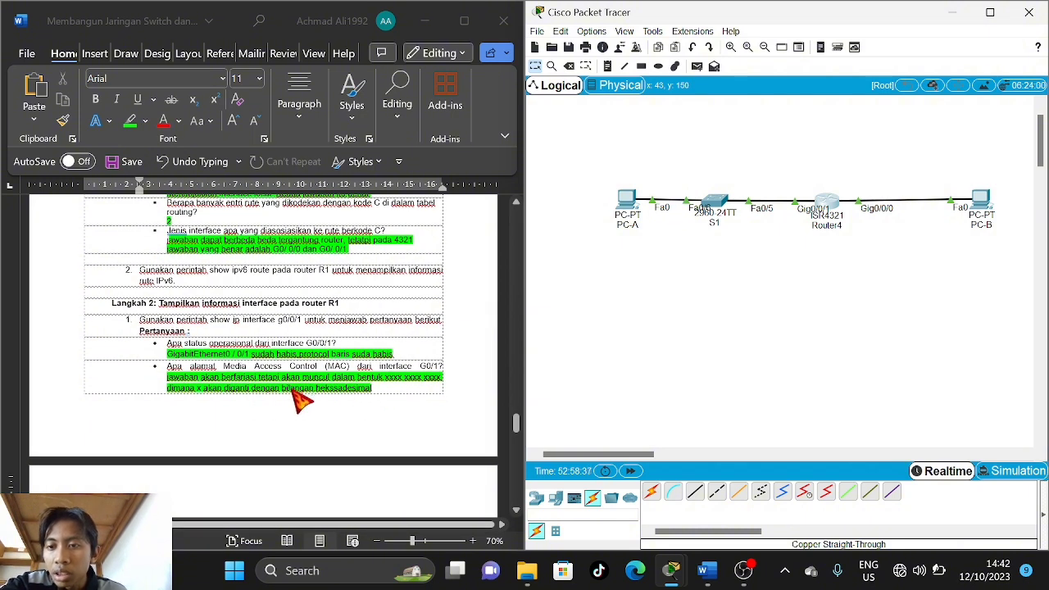
Step: Read the remaining Langkah 2 instructions, reopen Router4's command line, and display R1's full IPv6 interface information with show ipv6 interface
scroll(363, 393, down, 1)
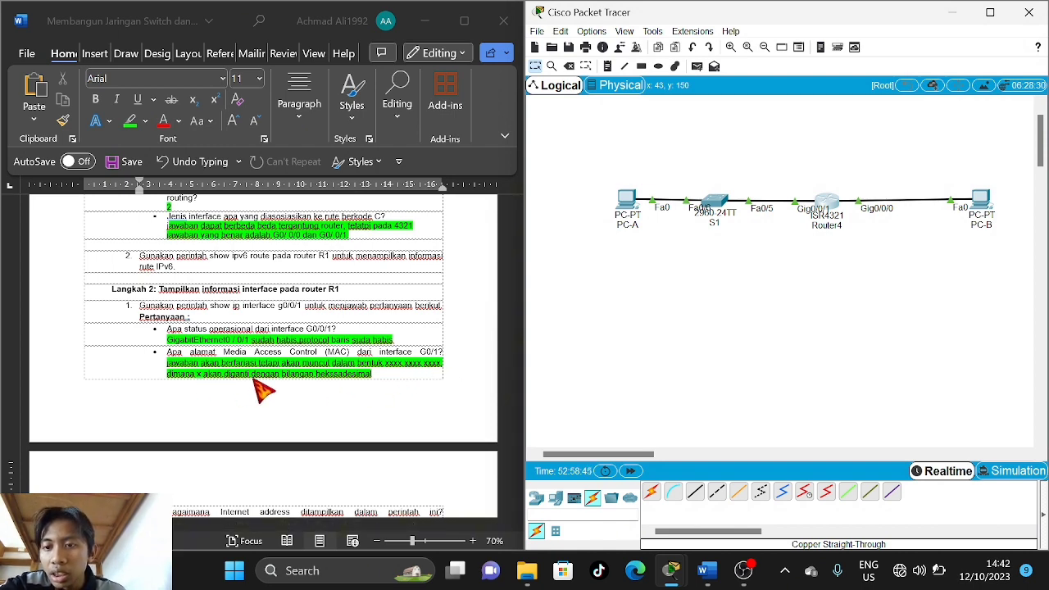
scroll(258, 377, down, 1)
scroll(303, 385, down, 5)
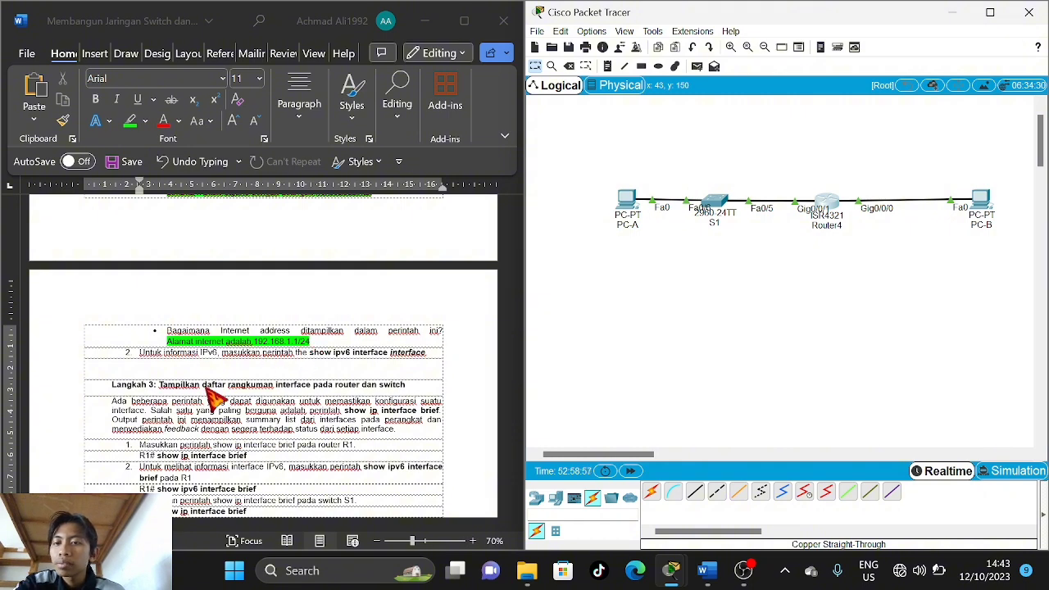
scroll(209, 391, down, 1)
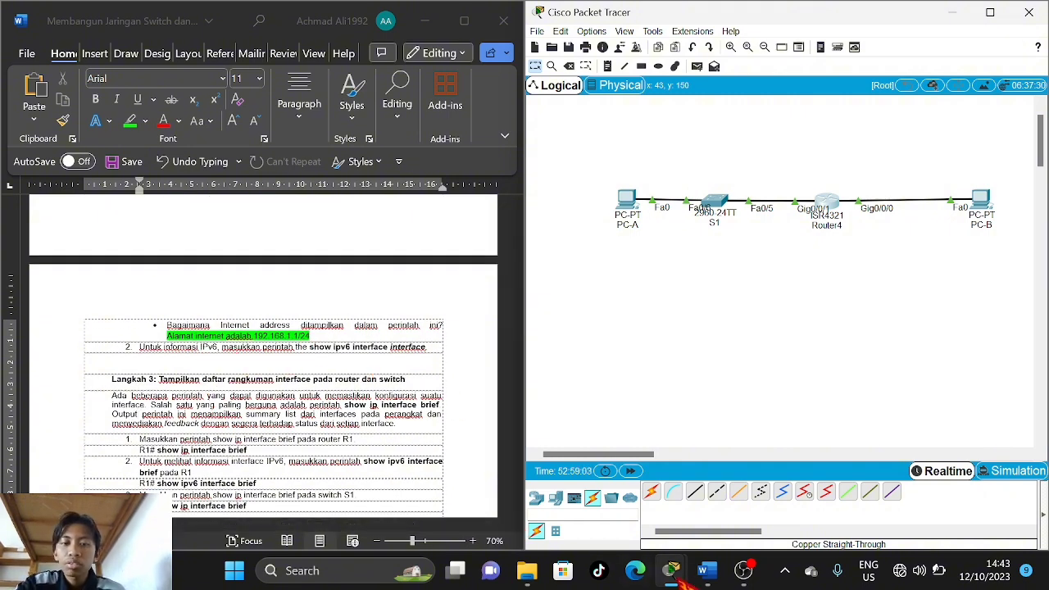
mouse_move(672, 574)
mouse_move(733, 520)
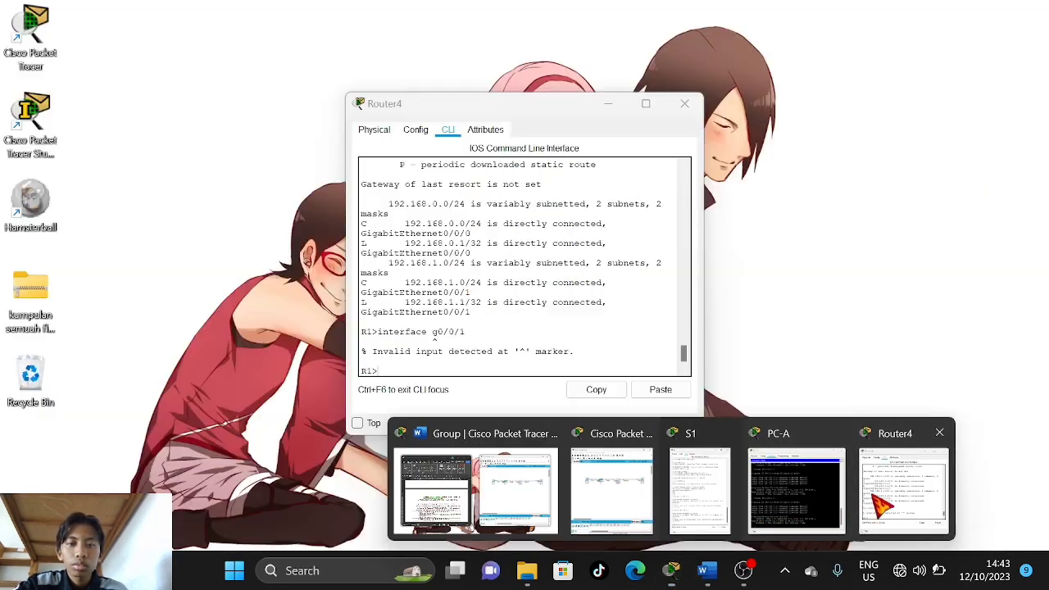
click(901, 491)
drag(517, 107, 649, 95)
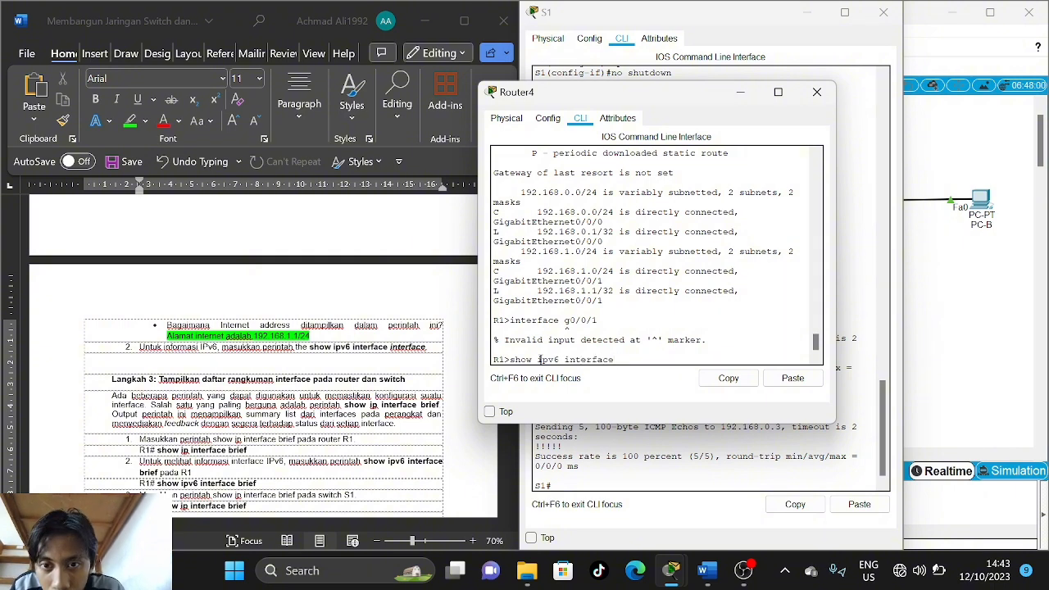
key(Return)
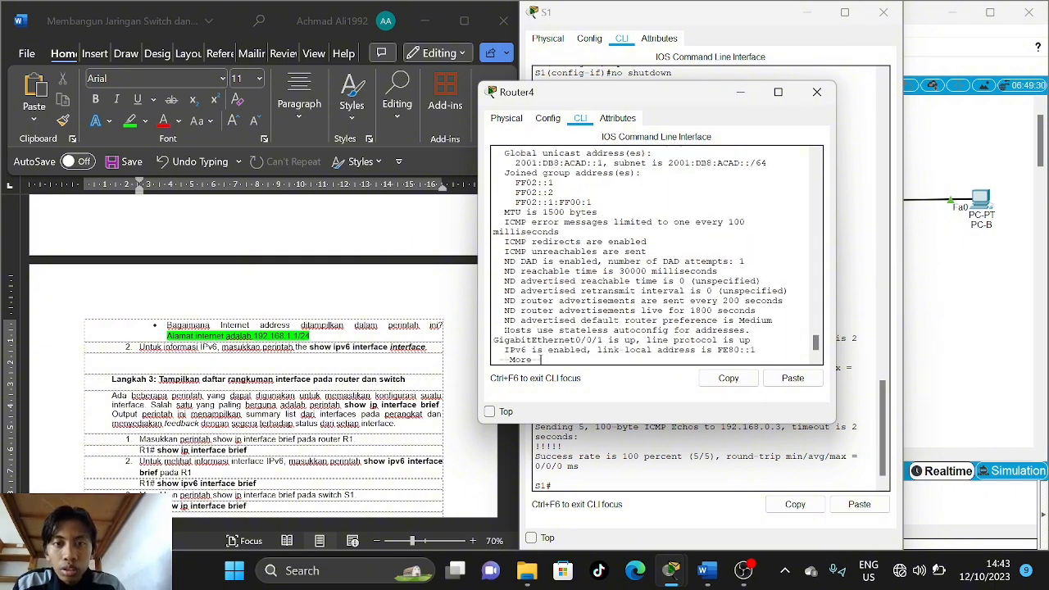
key(space)
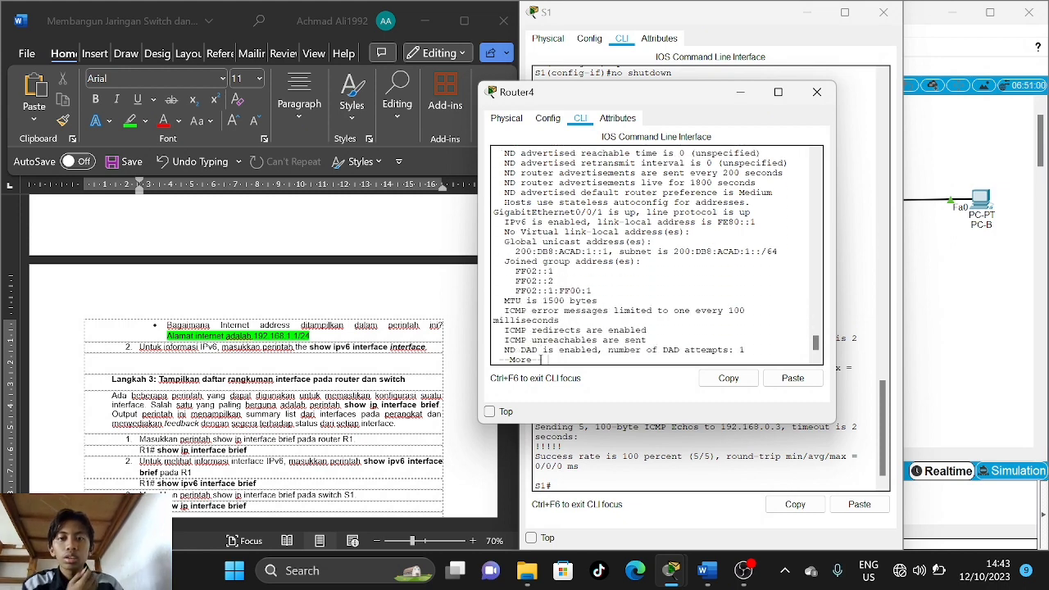
key(Return)
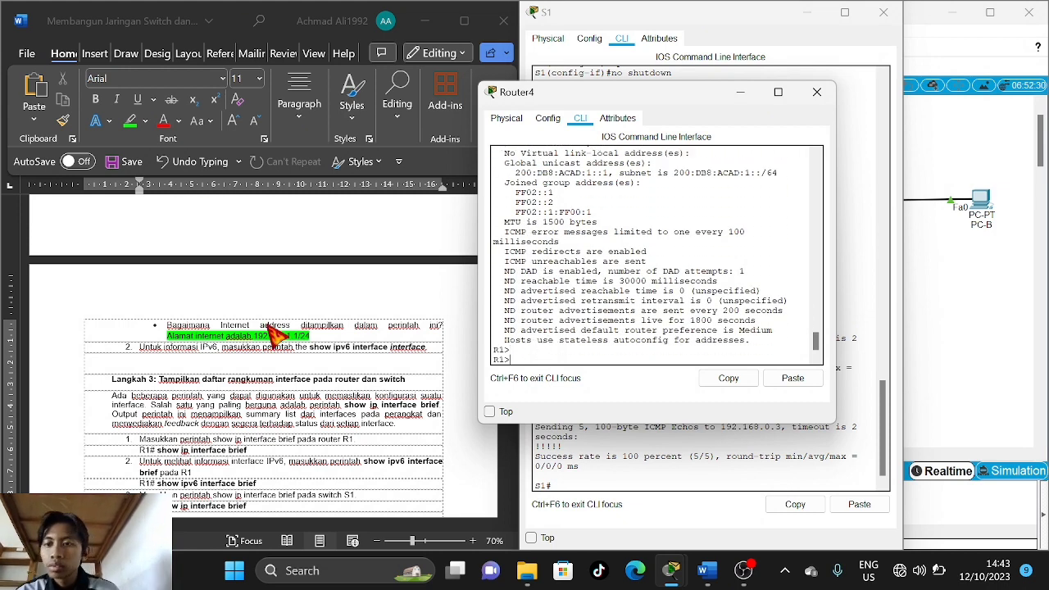
Step: Follow the first Langkah 3 instruction by displaying R1's IPv4 interface summary with show ip interface brief
scroll(282, 378, down, 1)
scroll(289, 366, down, 1)
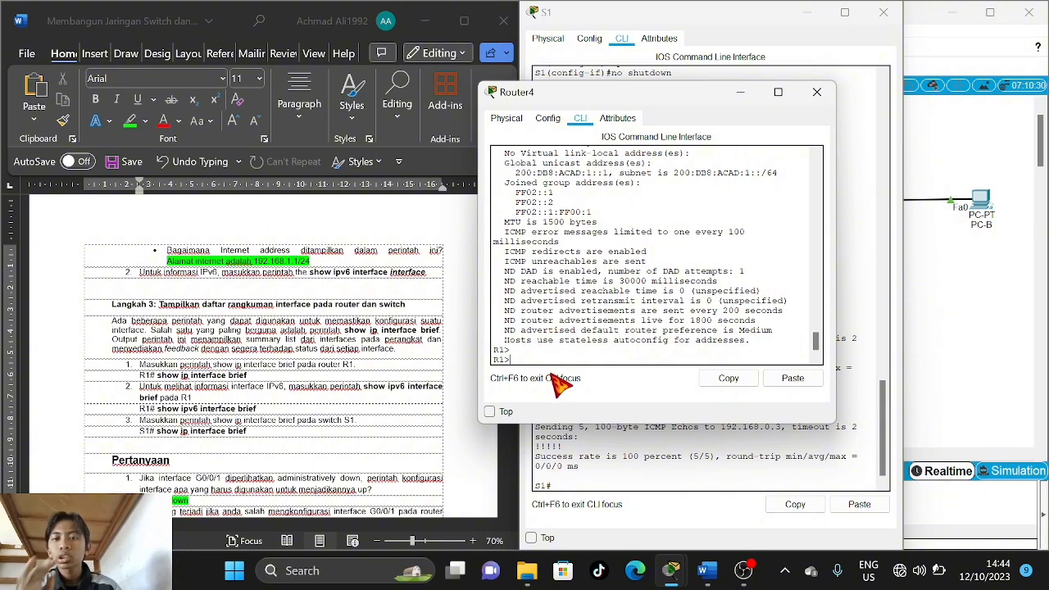
text(show ip interface brife)
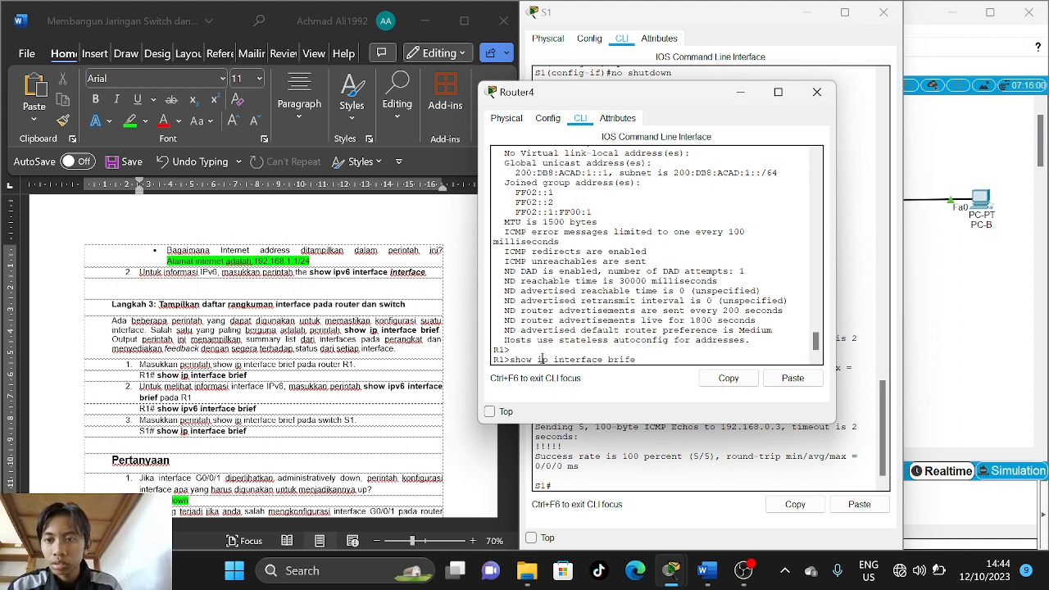
key(Return)
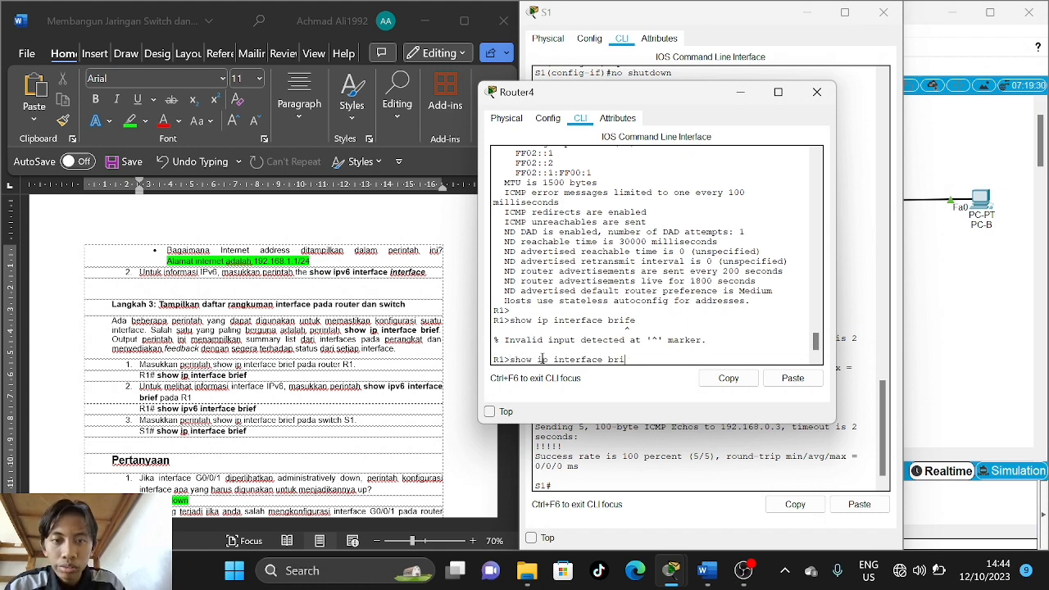
text(ef)
key(Return)
key(Return)
key(Return)
key(Return)
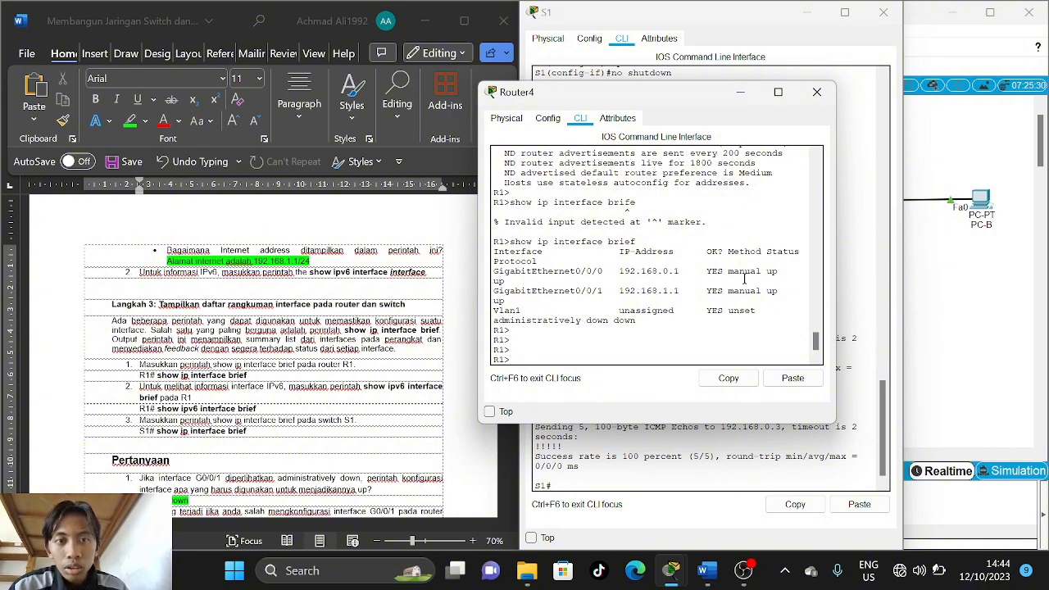
Step: Display R1's IPv6 interface summary with show ipv6 interface brief
scroll(328, 336, down, 1)
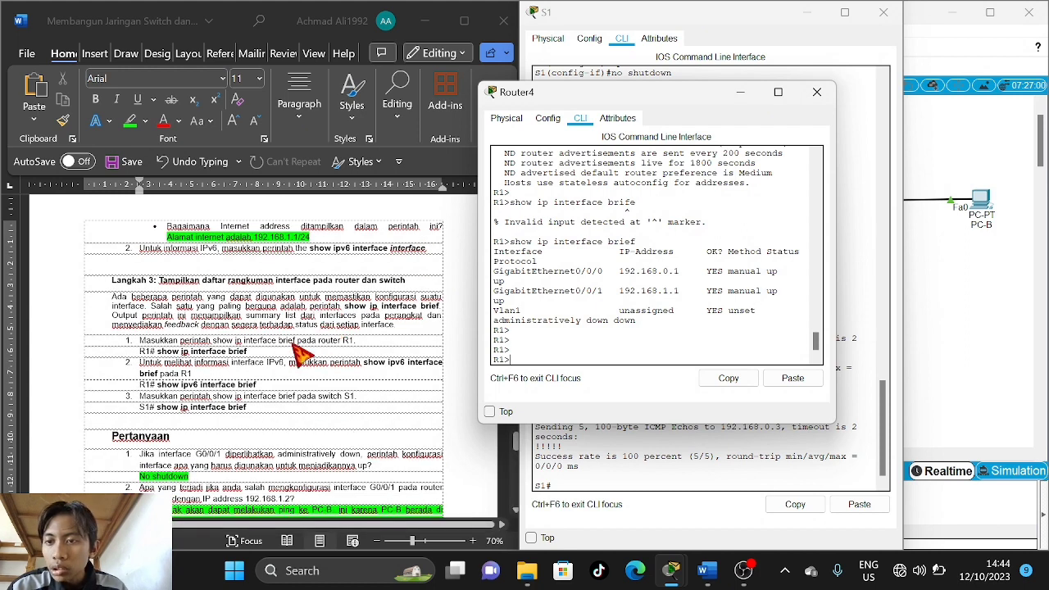
scroll(305, 394, down, 1)
scroll(305, 395, down, 1)
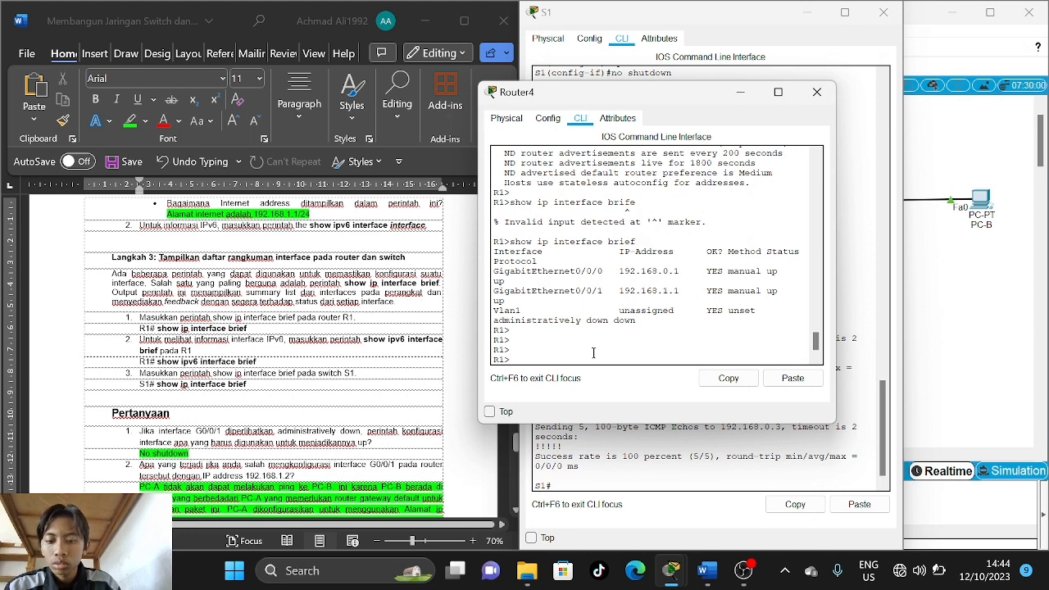
text(show)
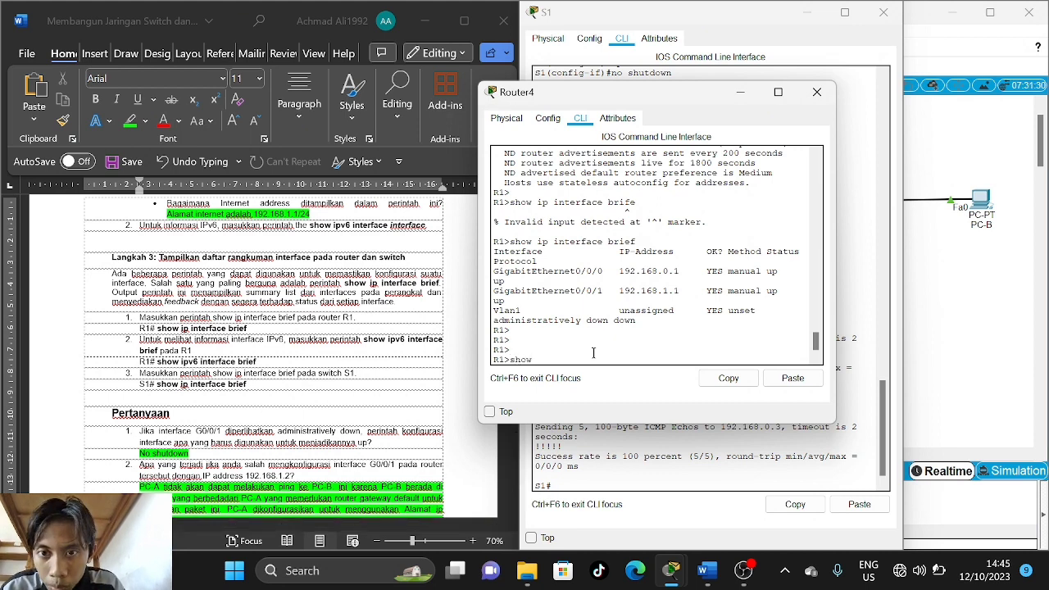
text( ipv6)
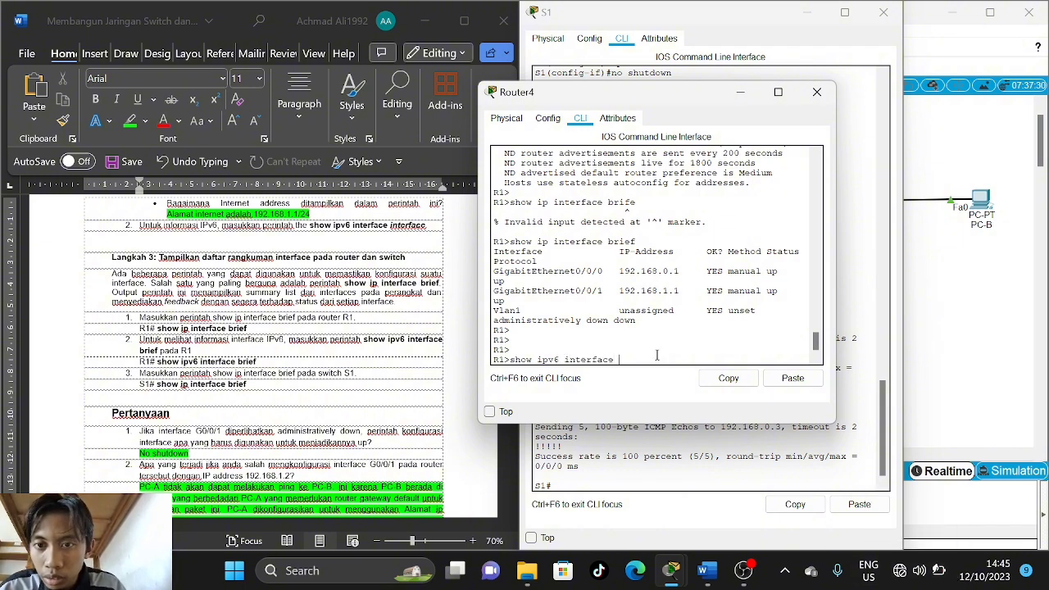
text(interface b)
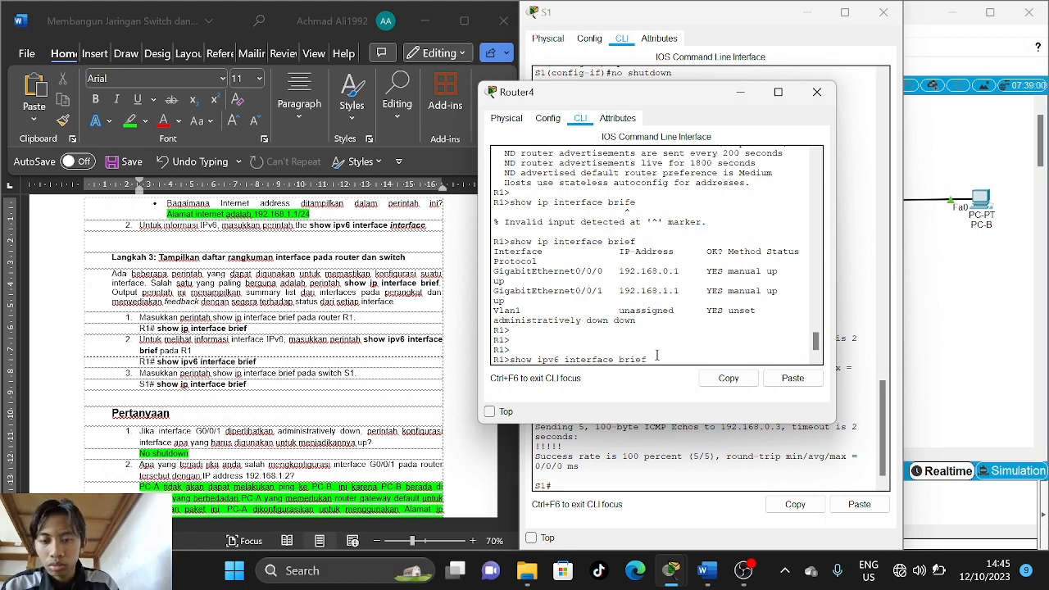
text(rief)
key(Return)
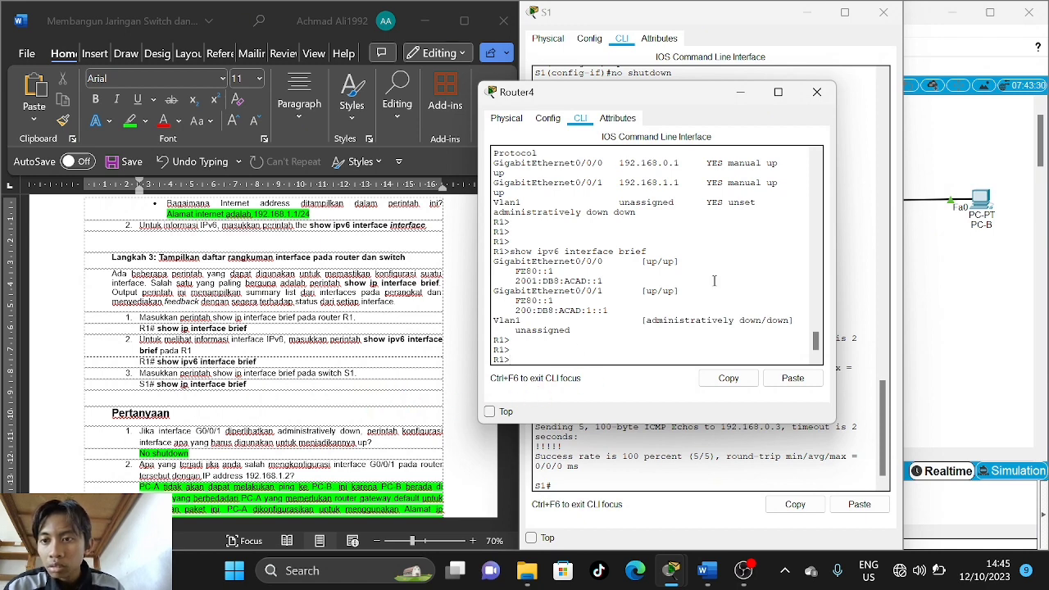
Step: Exit privileged EXEC mode on switch S1 and display its interface summary with show ip interface brief
click(761, 61)
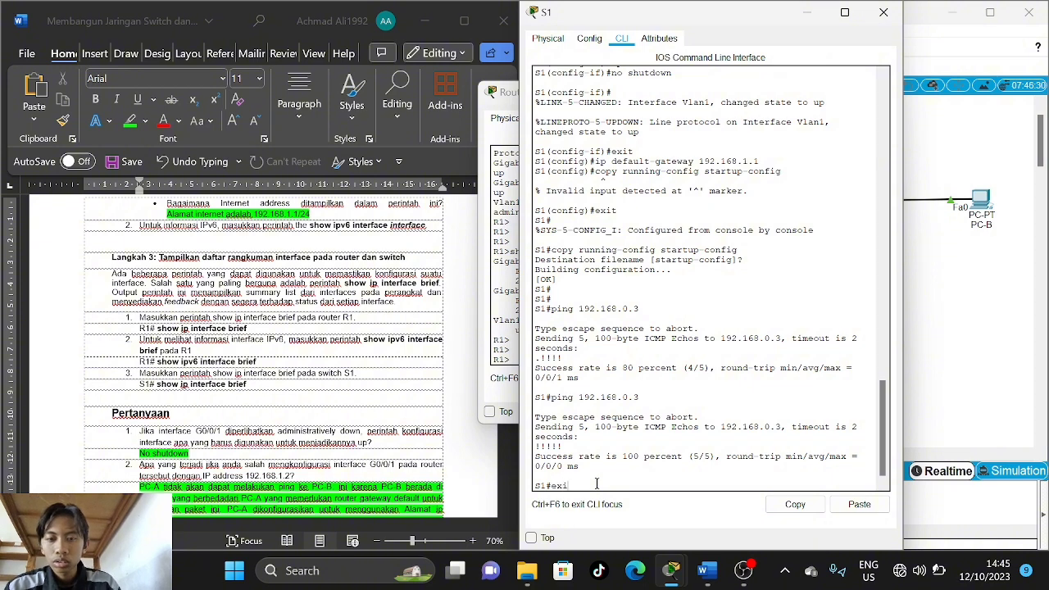
text(exit)
key(Return)
key(Return)
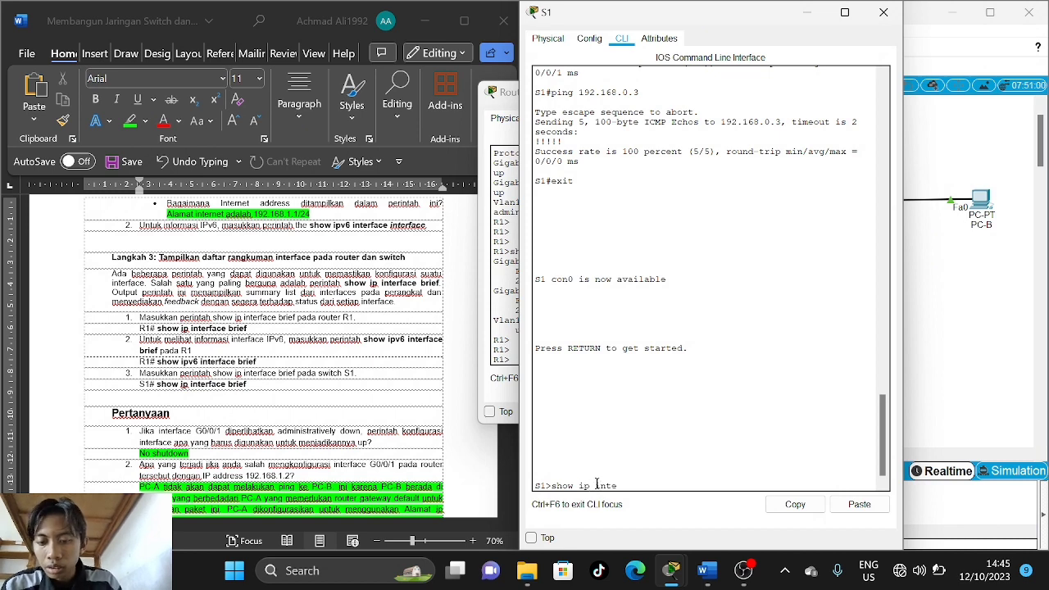
text(show ip interface brie)
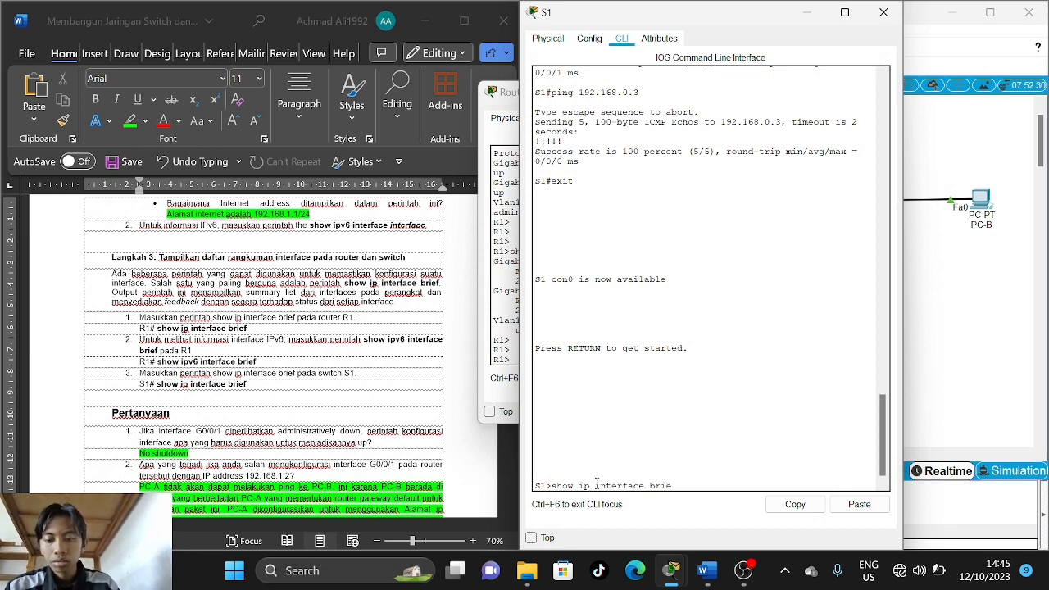
text(f)
key(Return)
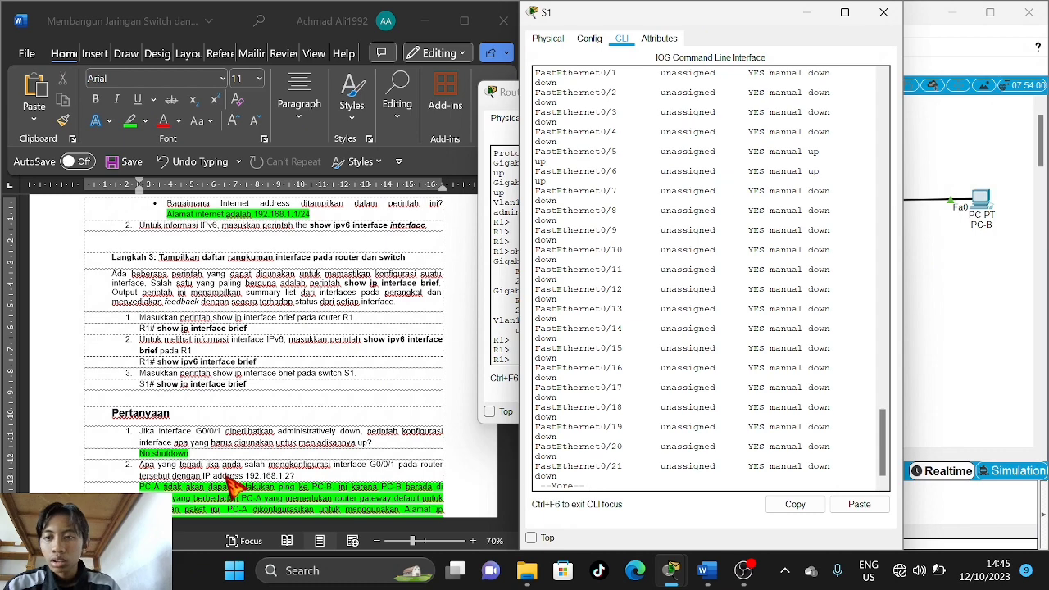
Step: Review the closing Pertanyaan answers and the router interface summary table in the module document, then return to its cover page
scroll(233, 489, down, 4)
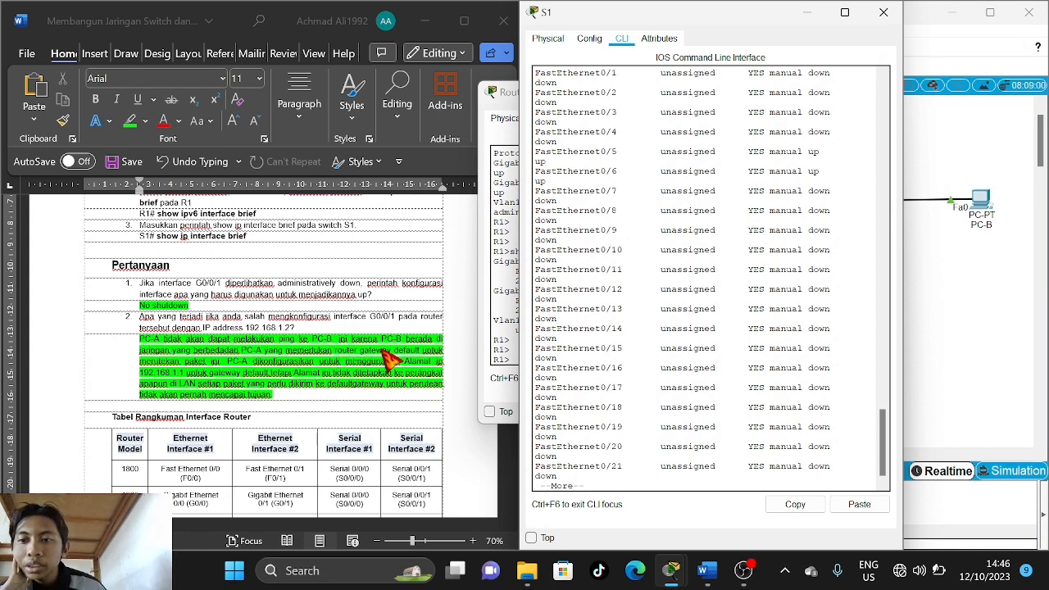
scroll(234, 363, up, 1)
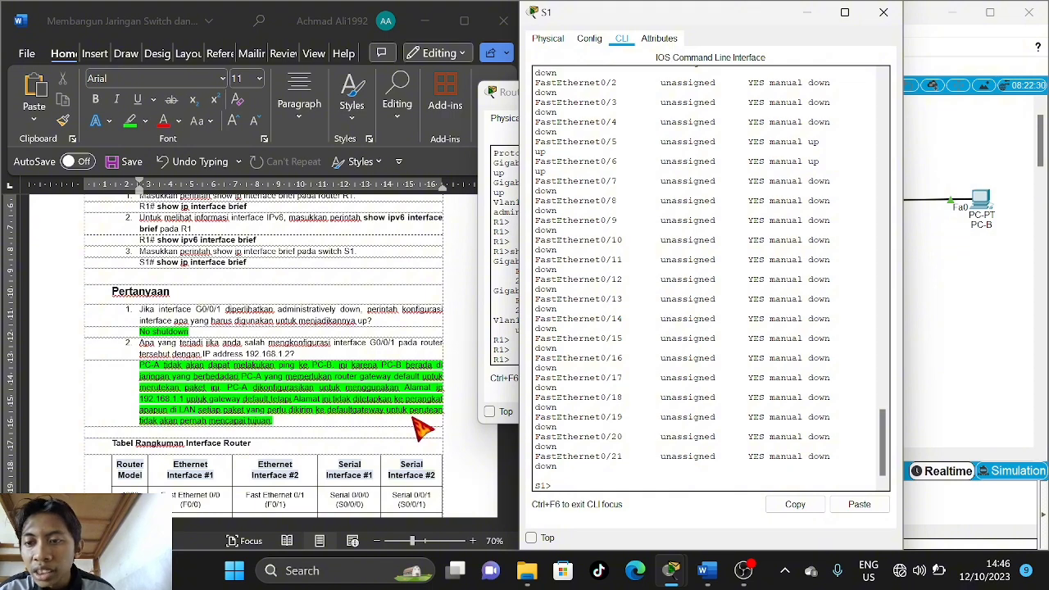
scroll(418, 427, down, 1)
scroll(418, 427, down, 18)
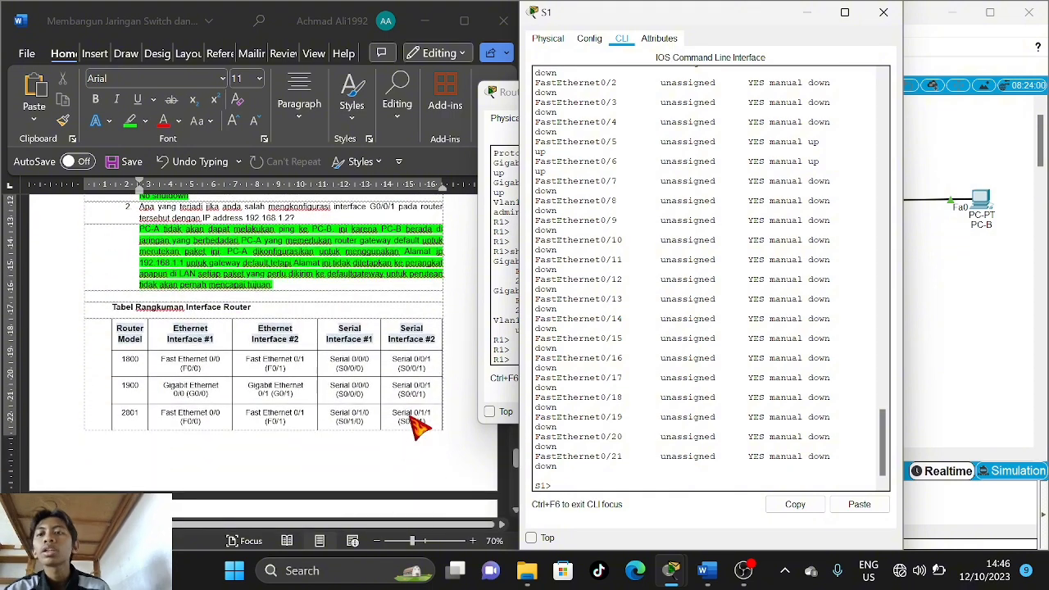
scroll(418, 435, up, 4)
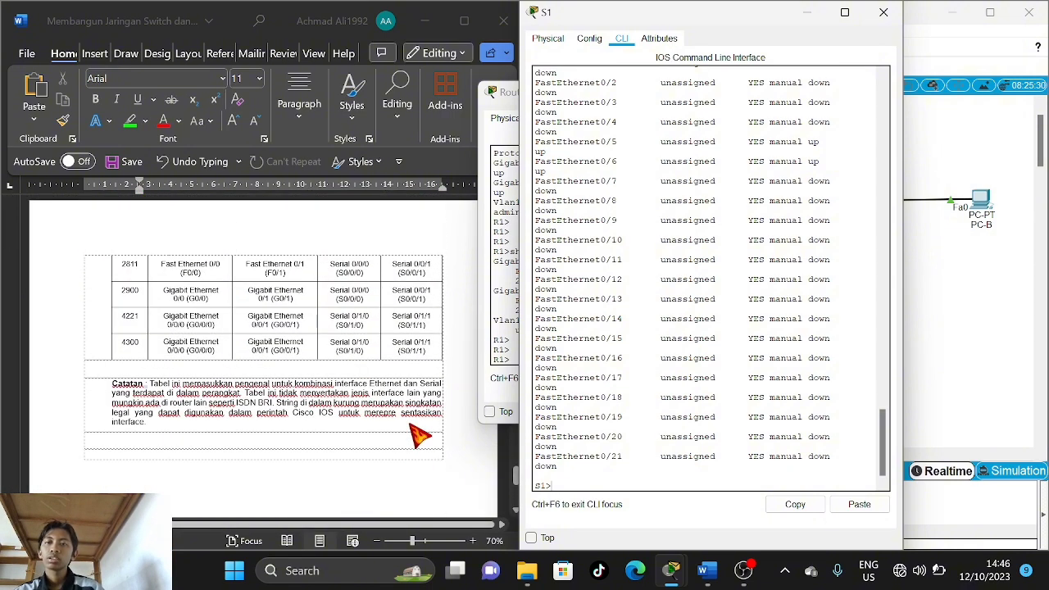
scroll(418, 435, down, 15)
scroll(418, 435, up, 20)
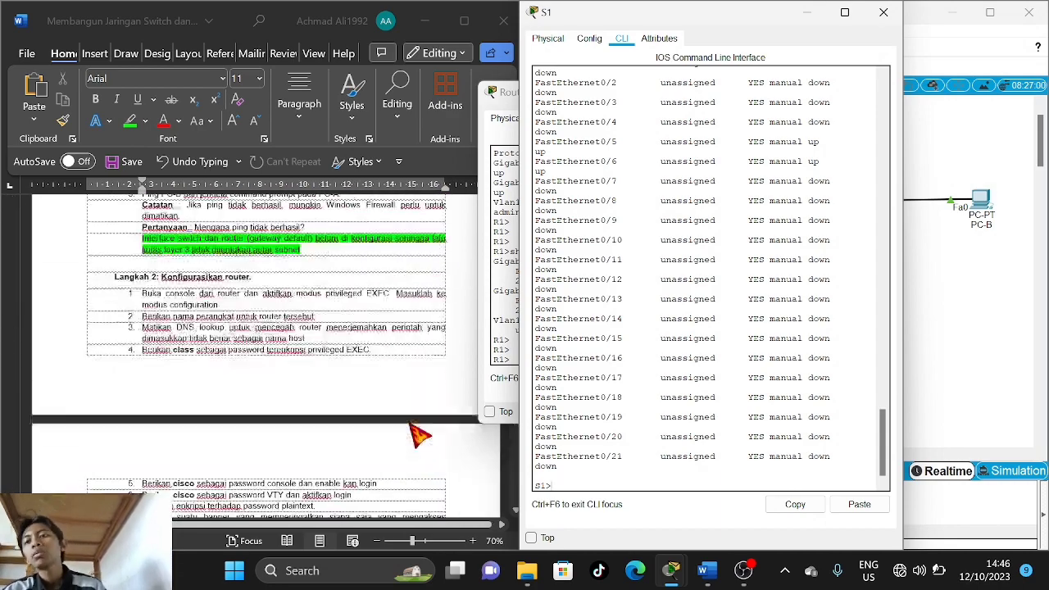
scroll(418, 435, down, 3)
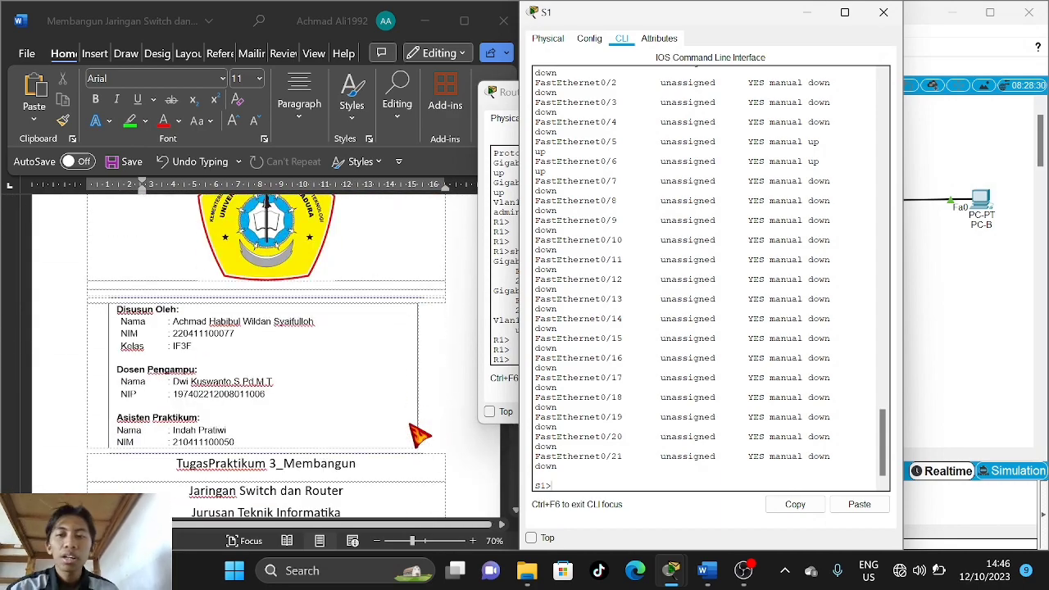
scroll(418, 435, up, 3)
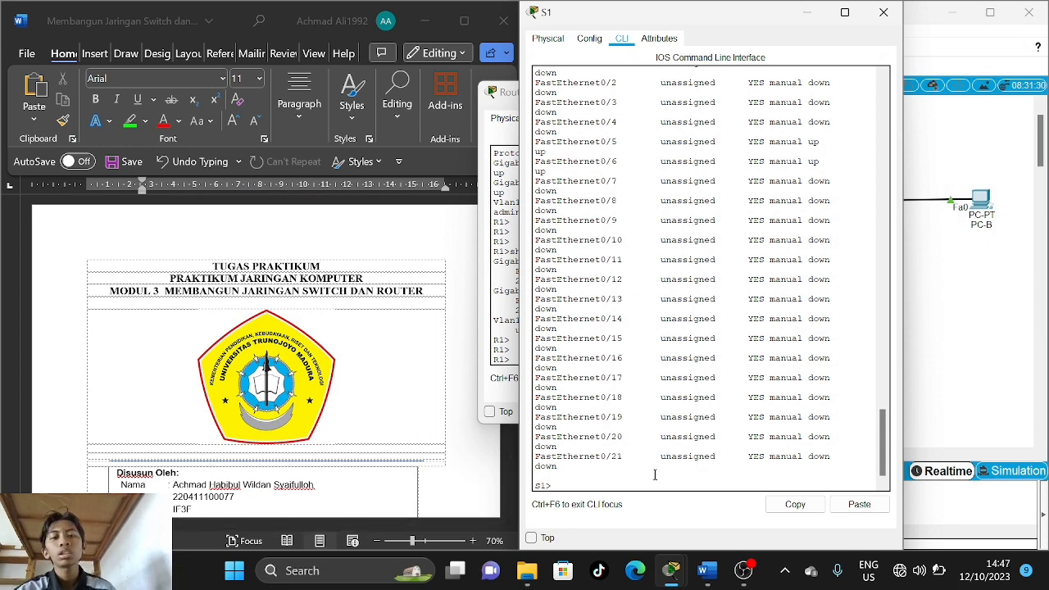
mouse_move(743, 570)
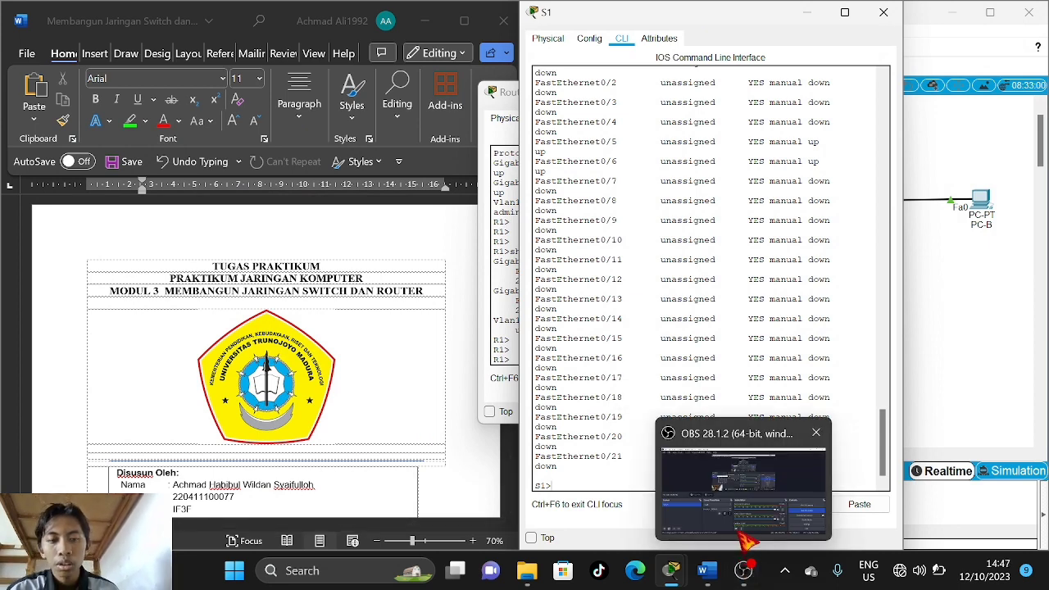